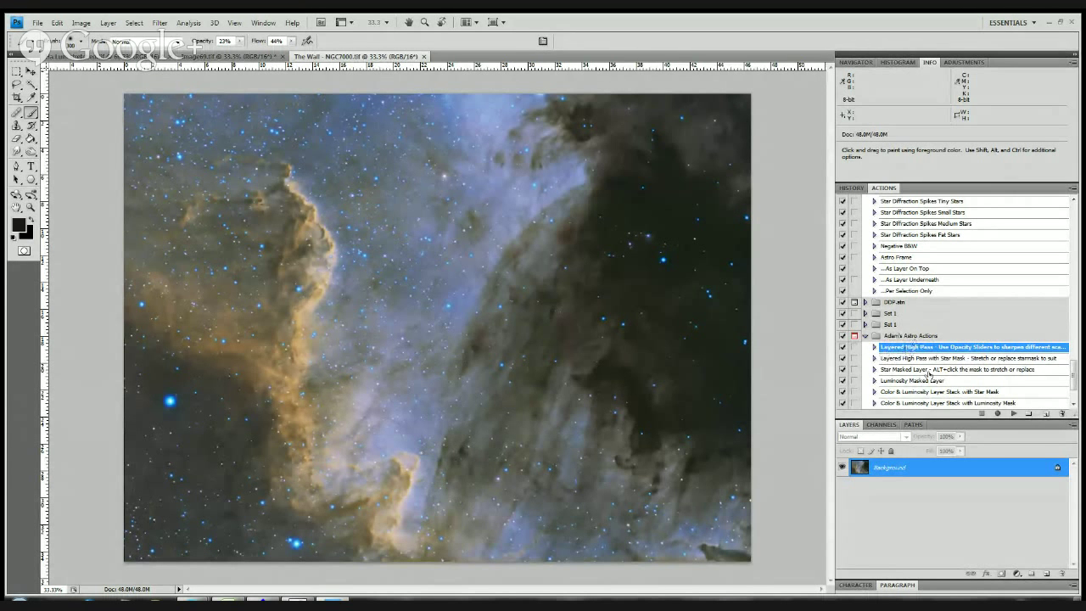
double_click(907, 348)
key("Escape")
left_click(1071, 190)
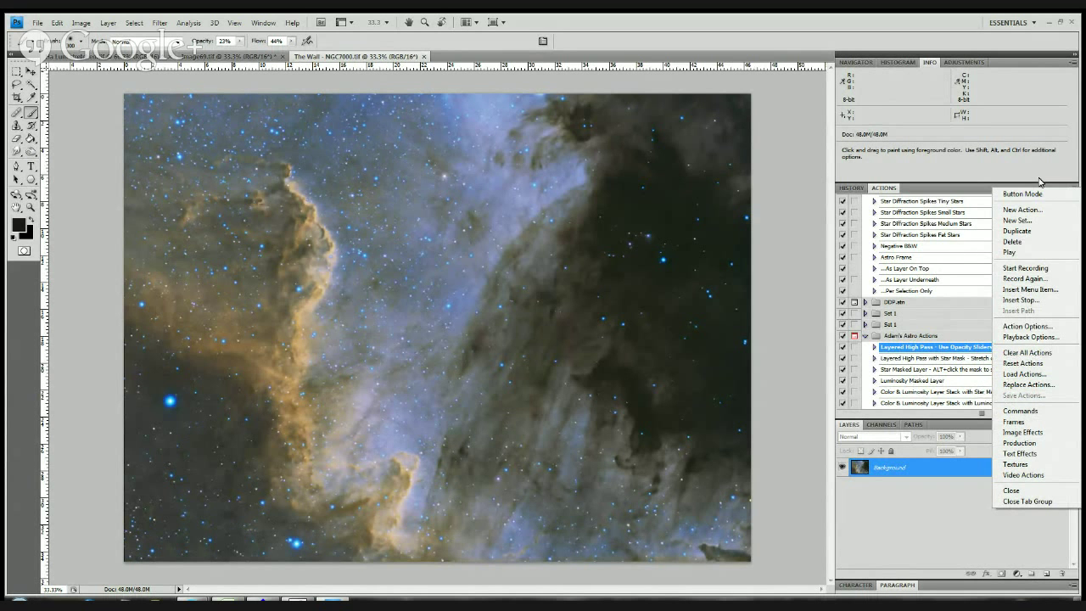
left_click(959, 188)
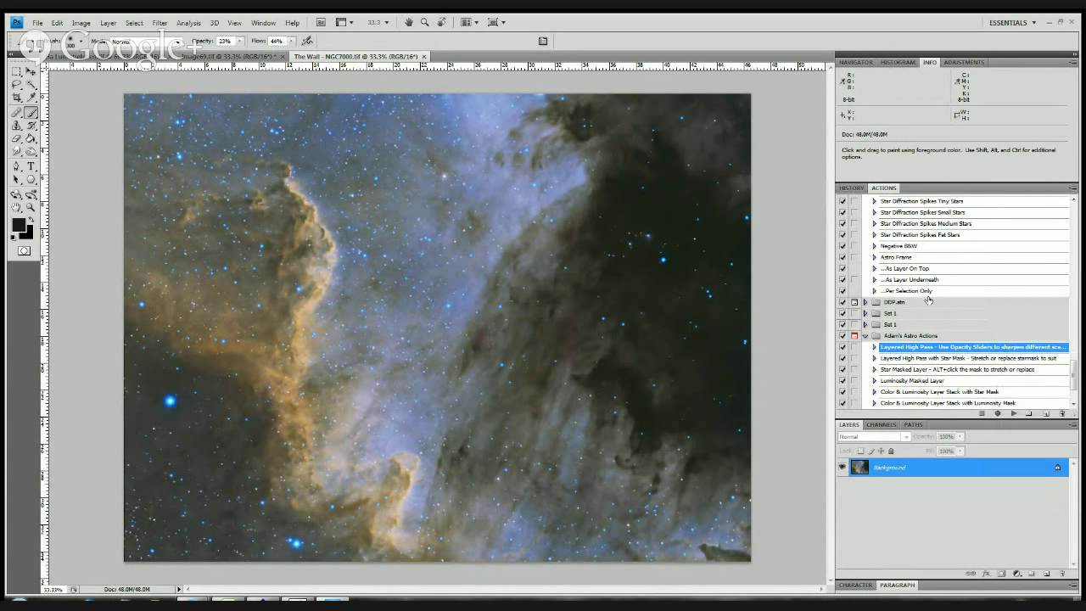
- Widen the side panels so the full action names in the Adam's Astro Actions set can be read
scroll(907, 349, "down", 3)
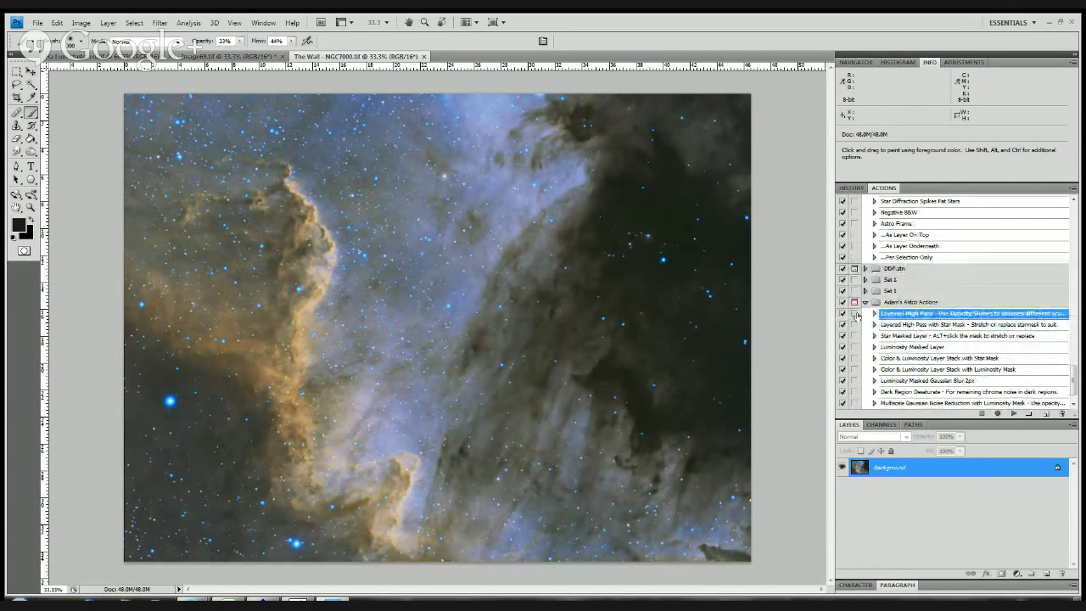
left_click_drag(834, 308, 802, 308)
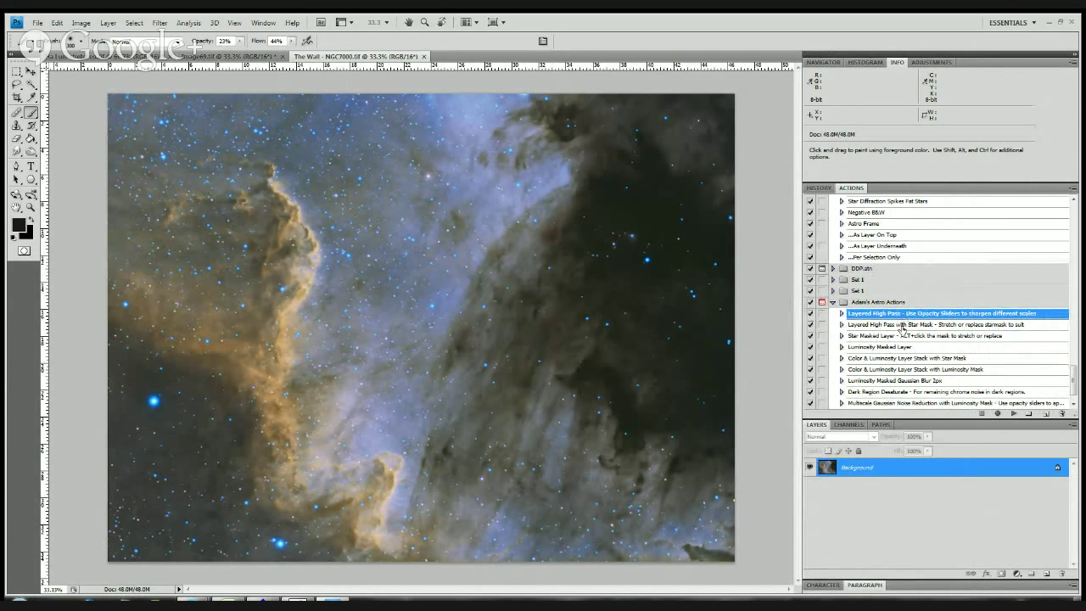
- Run the action "Layered High Pass - Use Opacity Sliders to sharpen different scales" on the nebula image
left_click(882, 325)
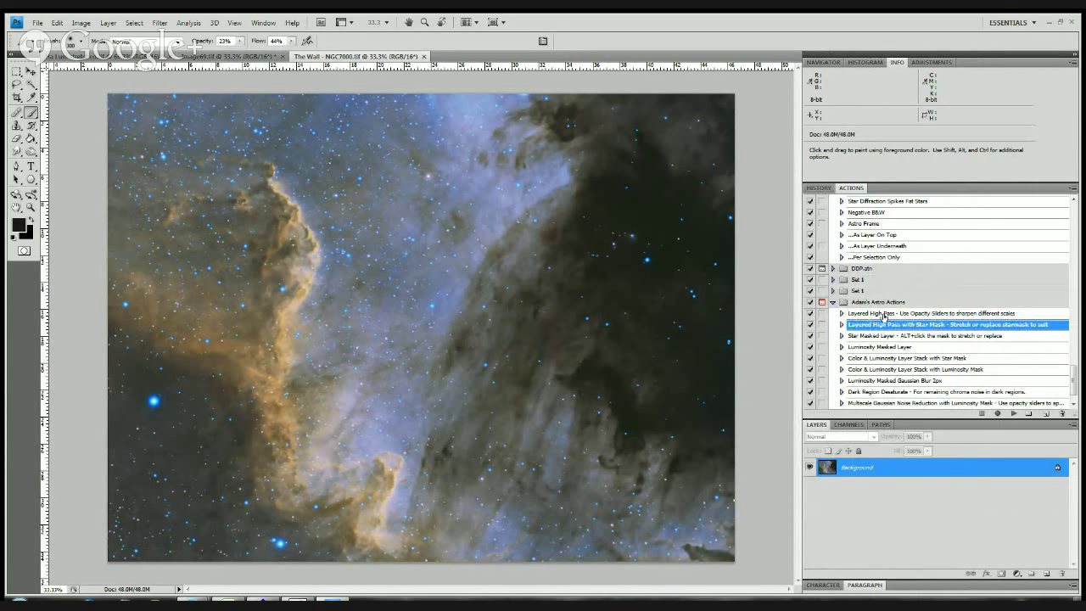
left_click(884, 314)
left_click(886, 326)
left_click(887, 315)
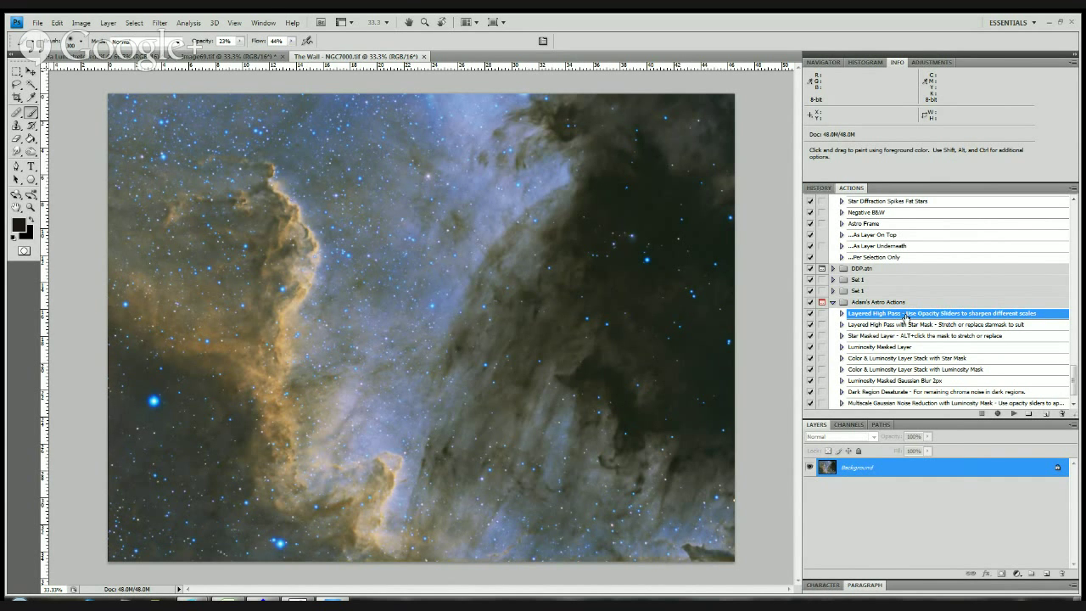
left_click(1014, 415)
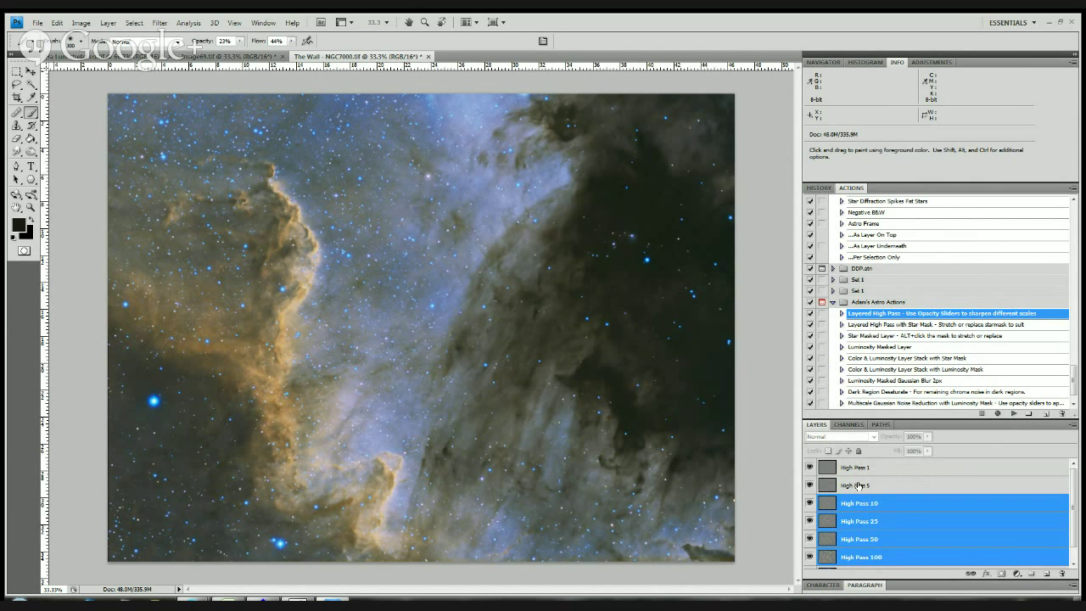
- Go through the high pass layers one by one, from High Pass 1 down to High Pass 100
scroll(858, 485, "down", 1)
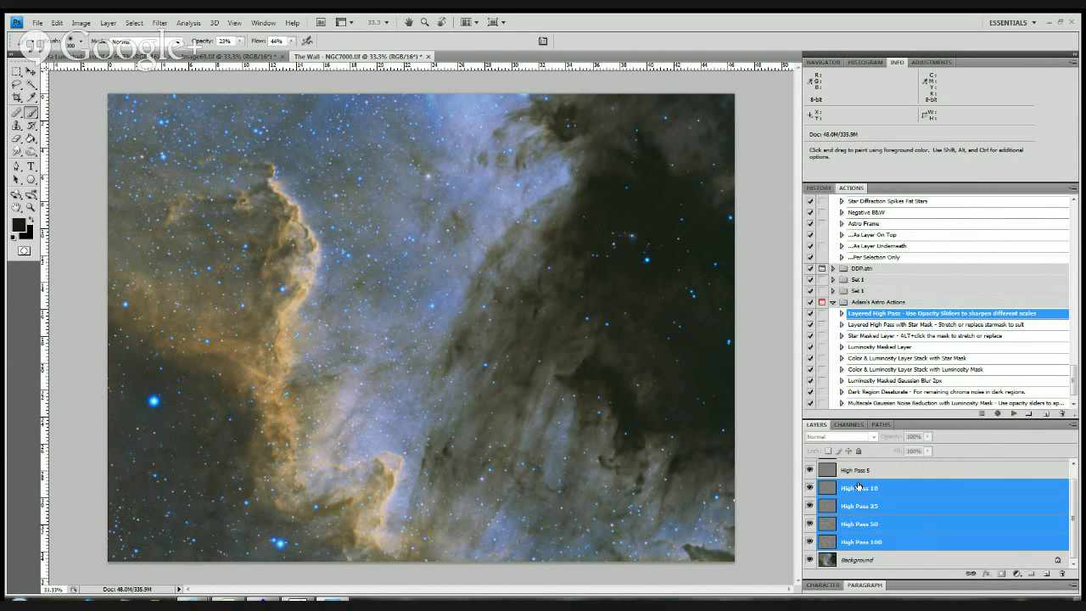
scroll(858, 485, "up", 1)
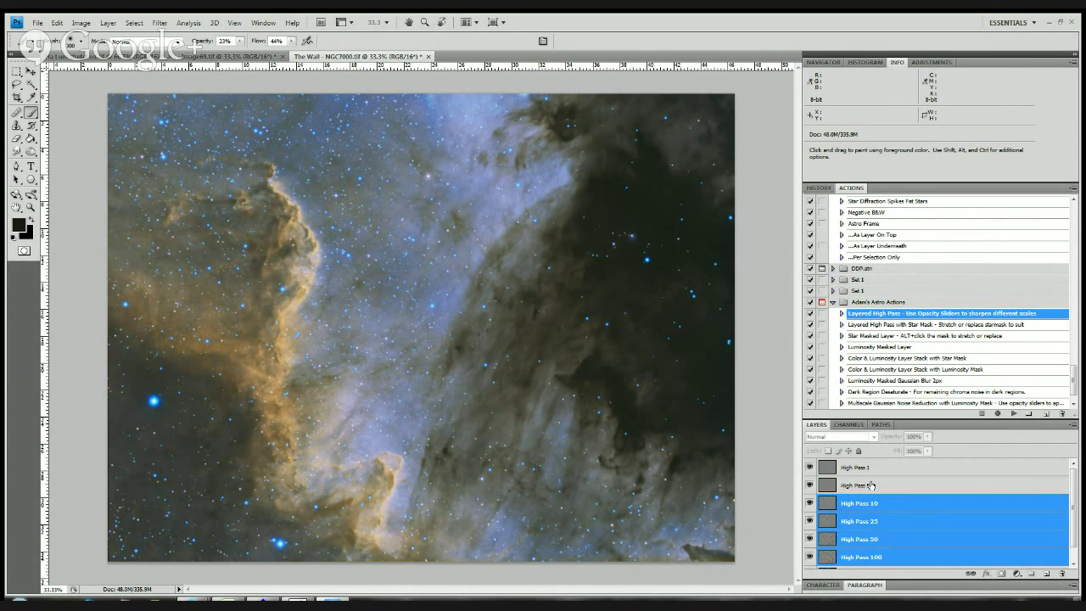
scroll(870, 485, "down", 1)
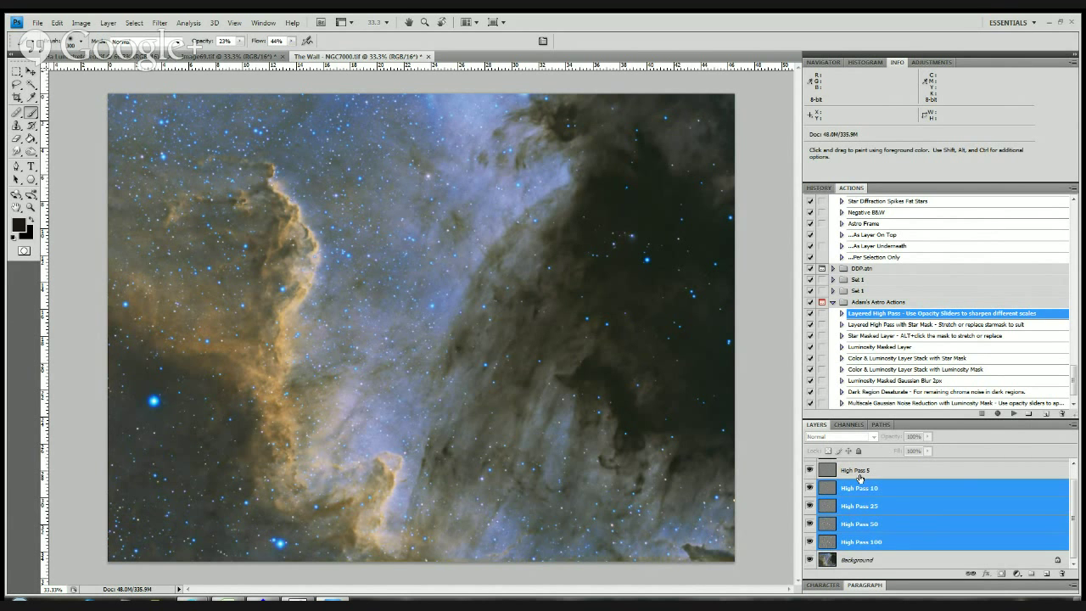
scroll(859, 473, "up", 1)
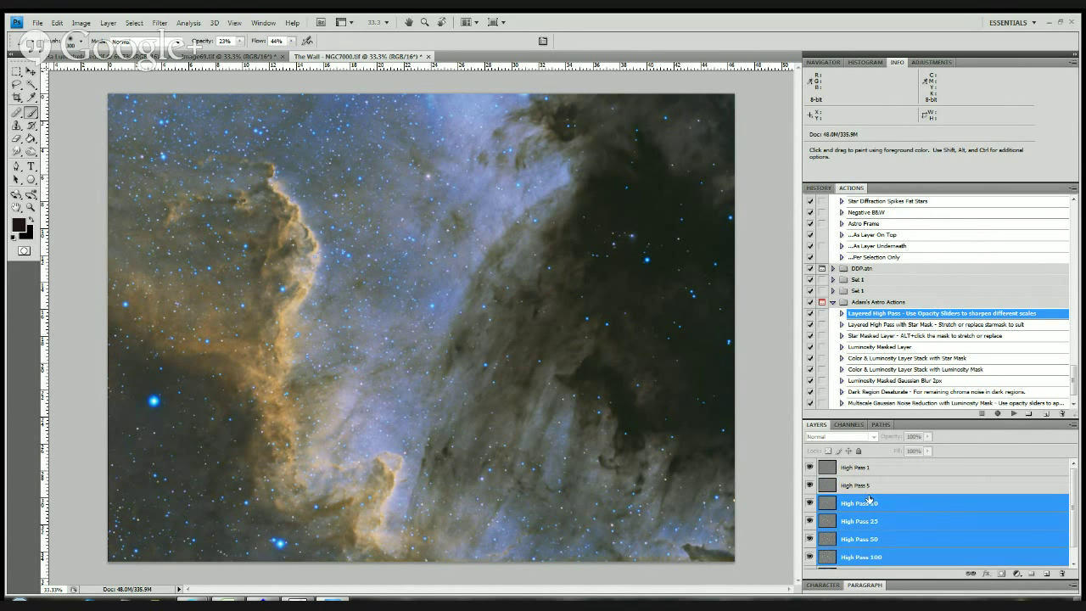
left_click(860, 485)
left_click(859, 467)
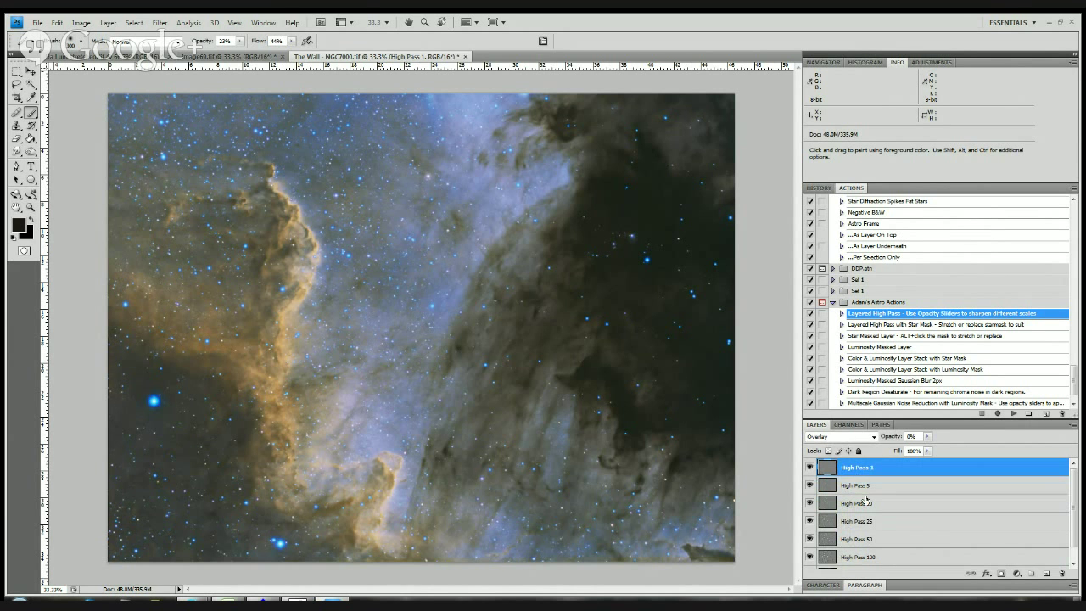
scroll(865, 498, "down", 1)
left_click(863, 494)
left_click(865, 509)
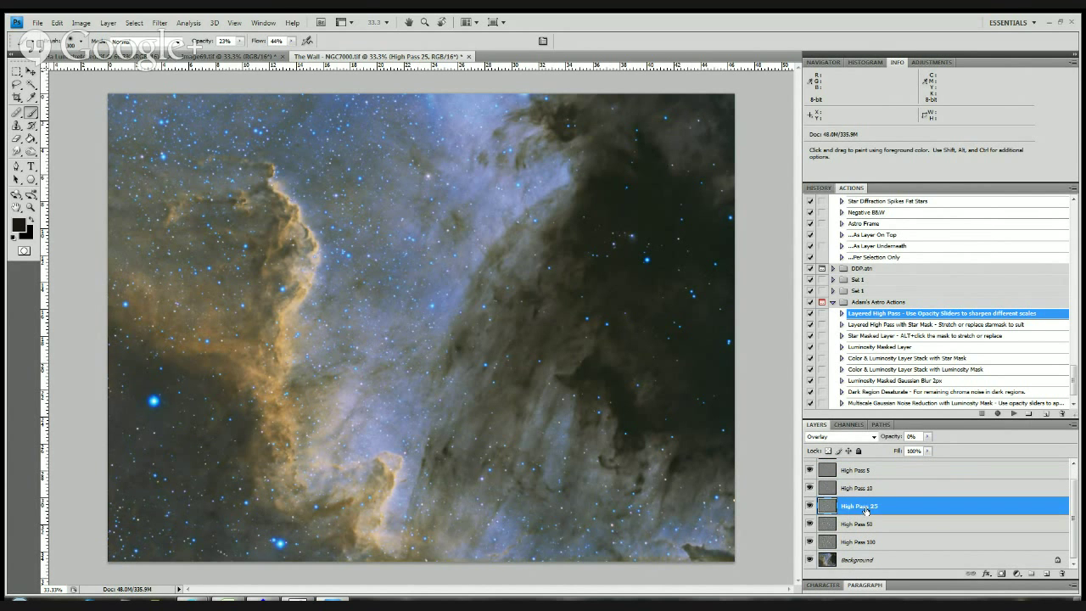
left_click(866, 525)
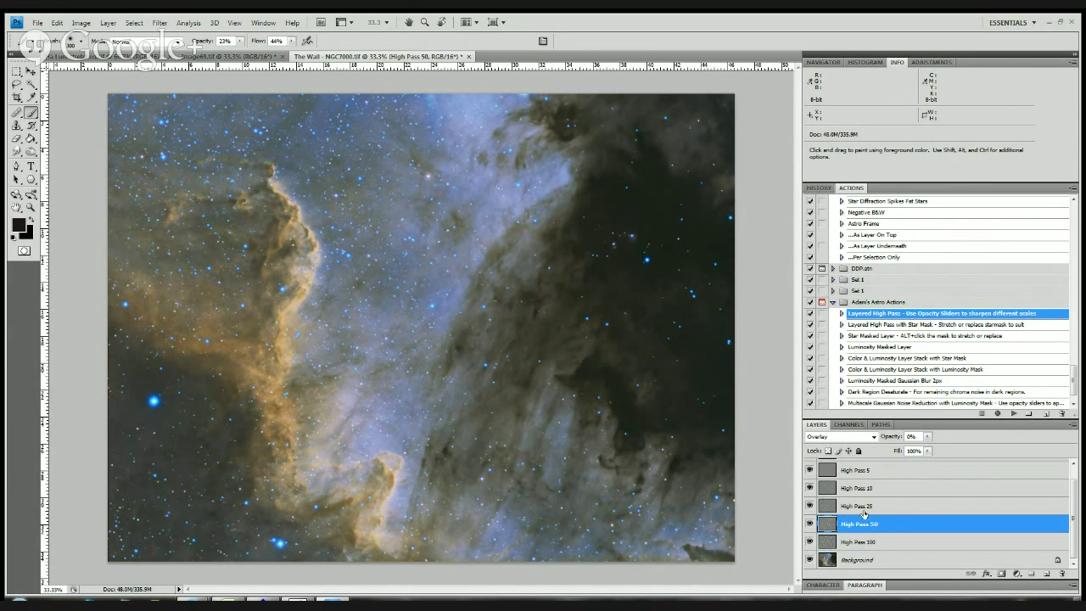
left_click(862, 541)
scroll(860, 523, "up", 1)
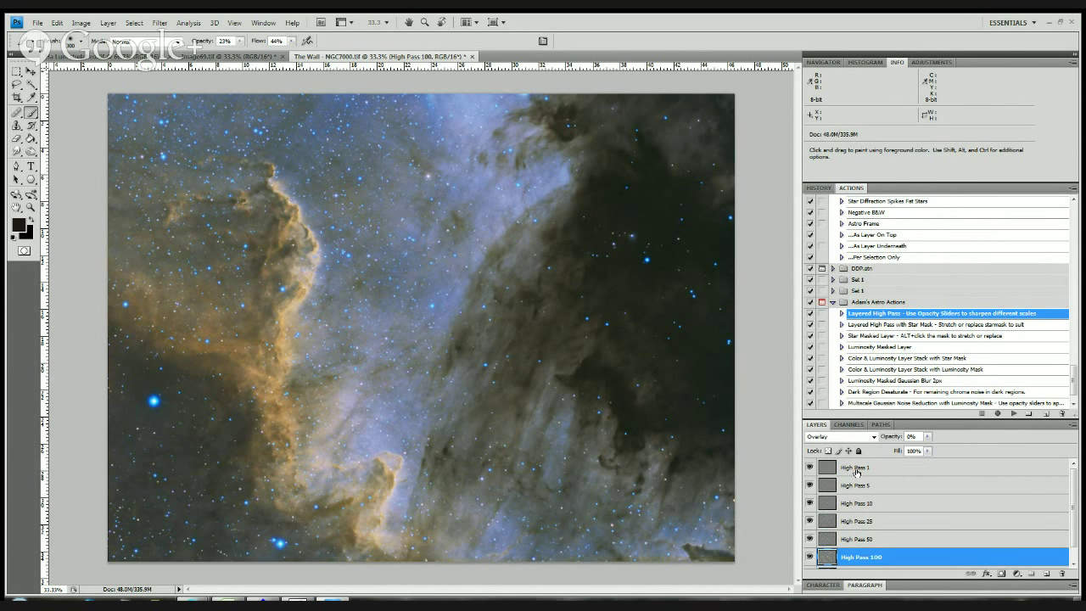
scroll(853, 501, "down", 1)
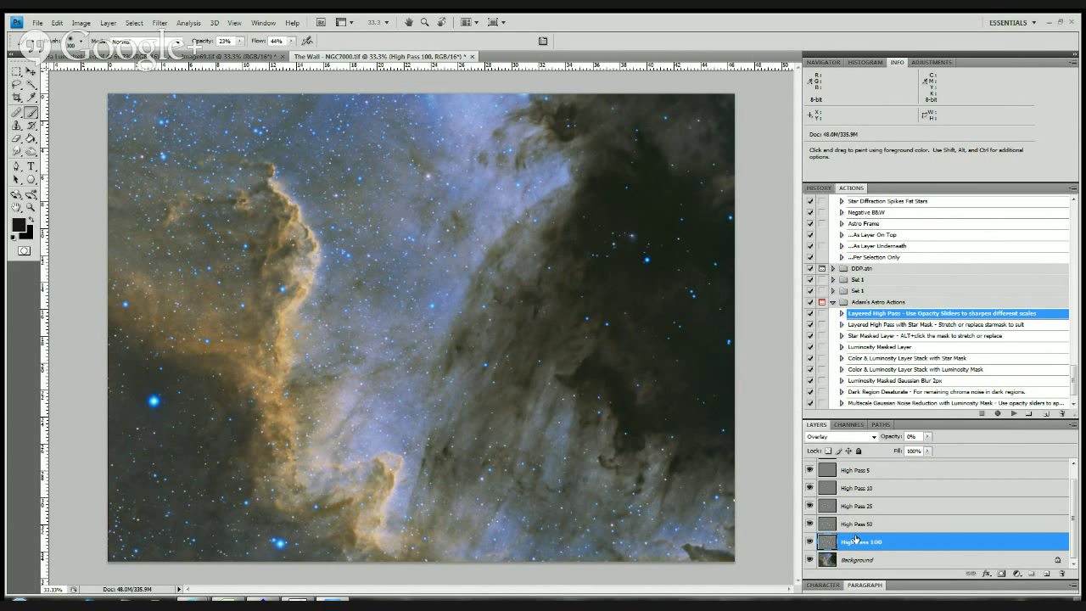
- Switch the Background layer's visibility off and back on, and review the whole layer stack
left_click(809, 560)
left_click(809, 560)
scroll(867, 490, "up", 1)
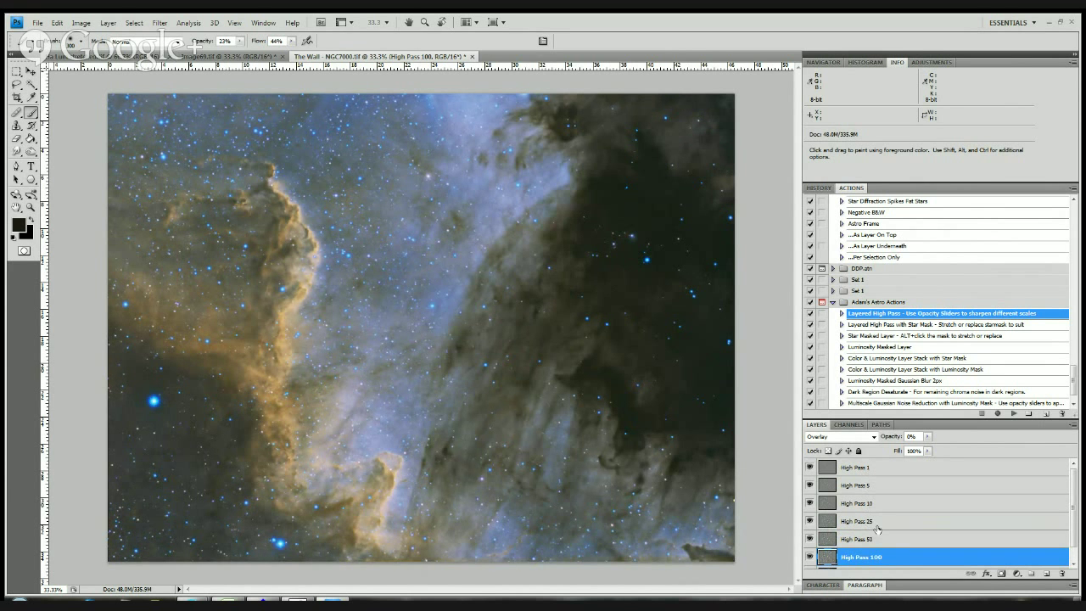
scroll(888, 543, "down", 1)
scroll(888, 533, "up", 1)
scroll(874, 548, "down", 1)
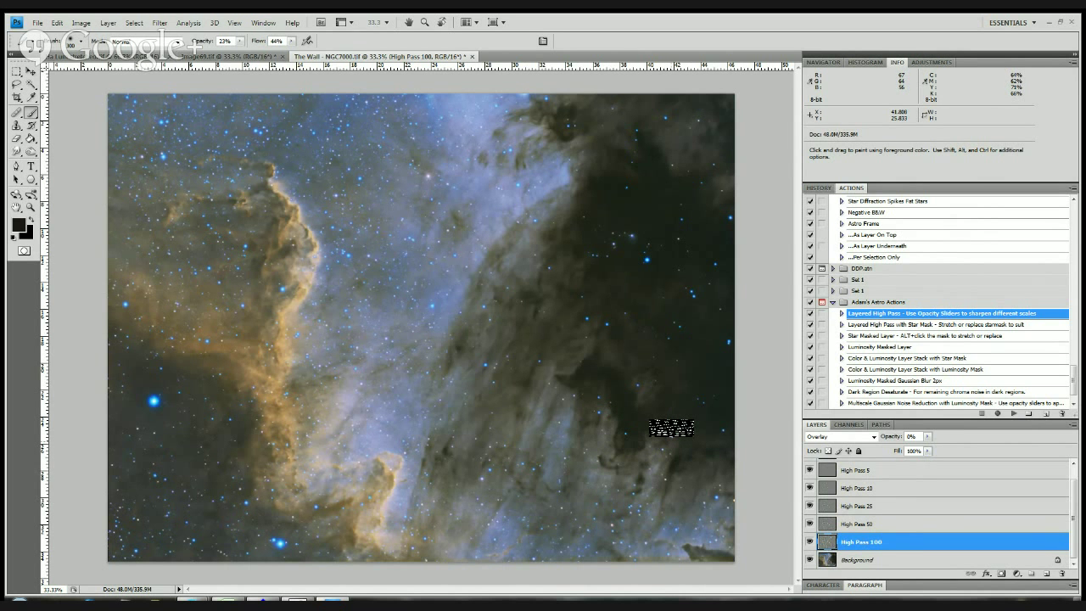
- Try the High Pass 100 layer at full and at about 9% opacity, and leave it at 100%
left_click(928, 437)
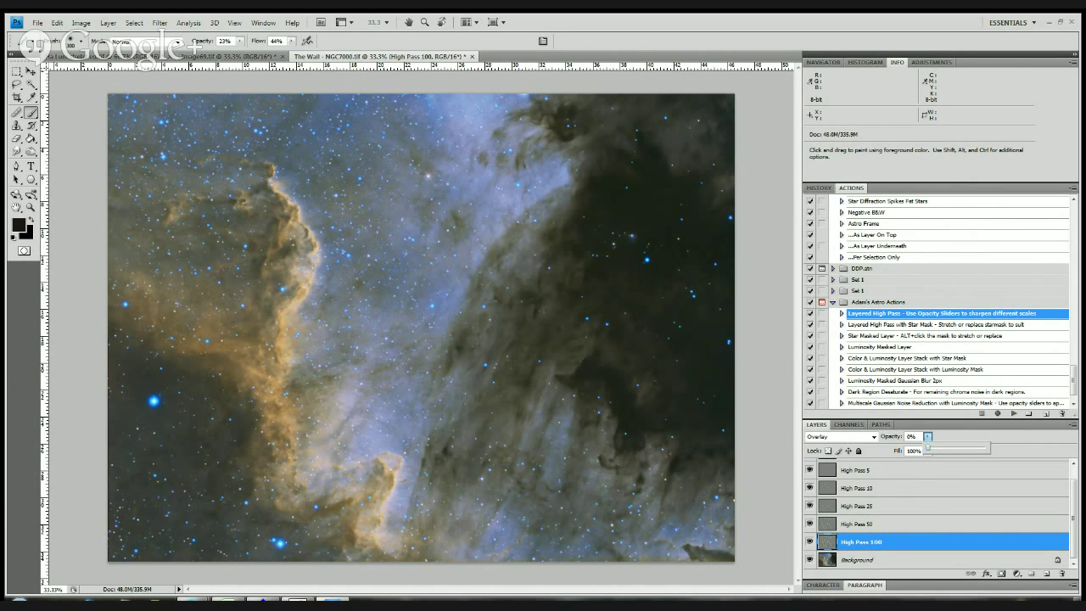
left_click_drag(927, 448, 1034, 447)
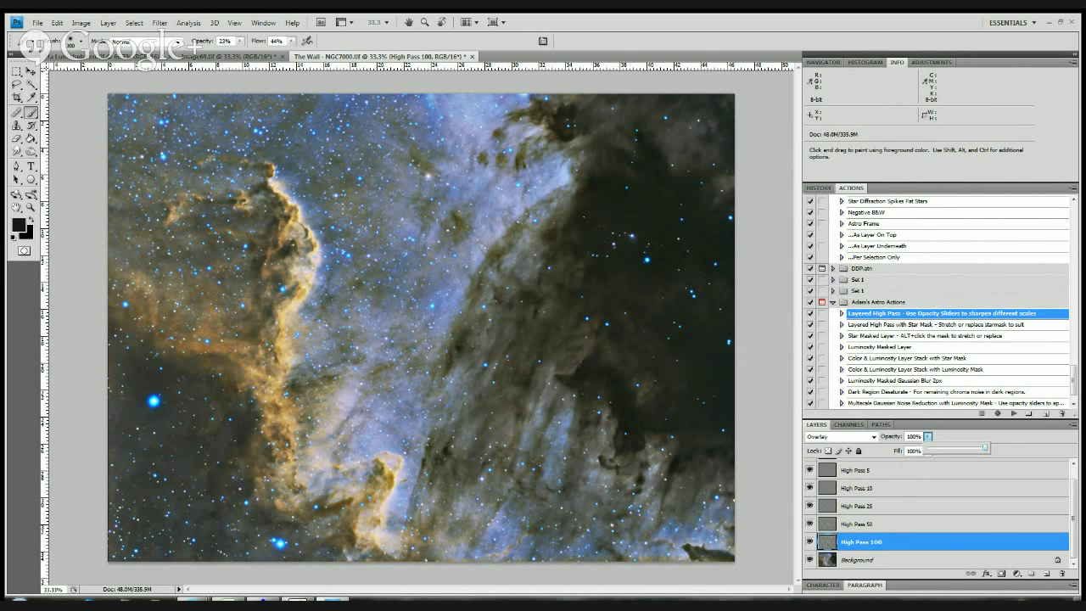
left_click_drag(985, 447, 932, 447)
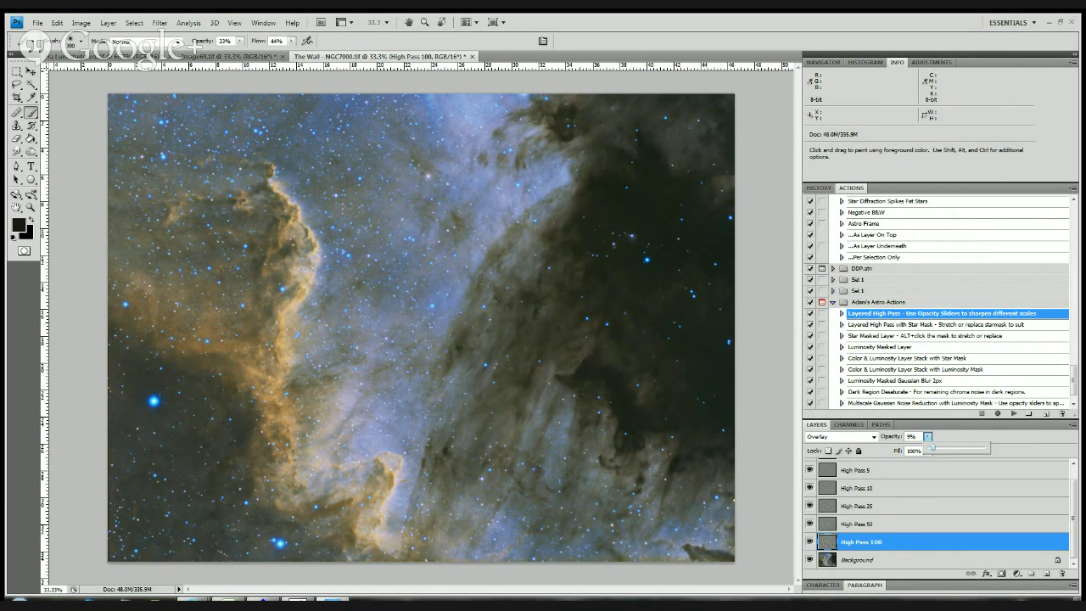
left_click_drag(931, 447, 1018, 452)
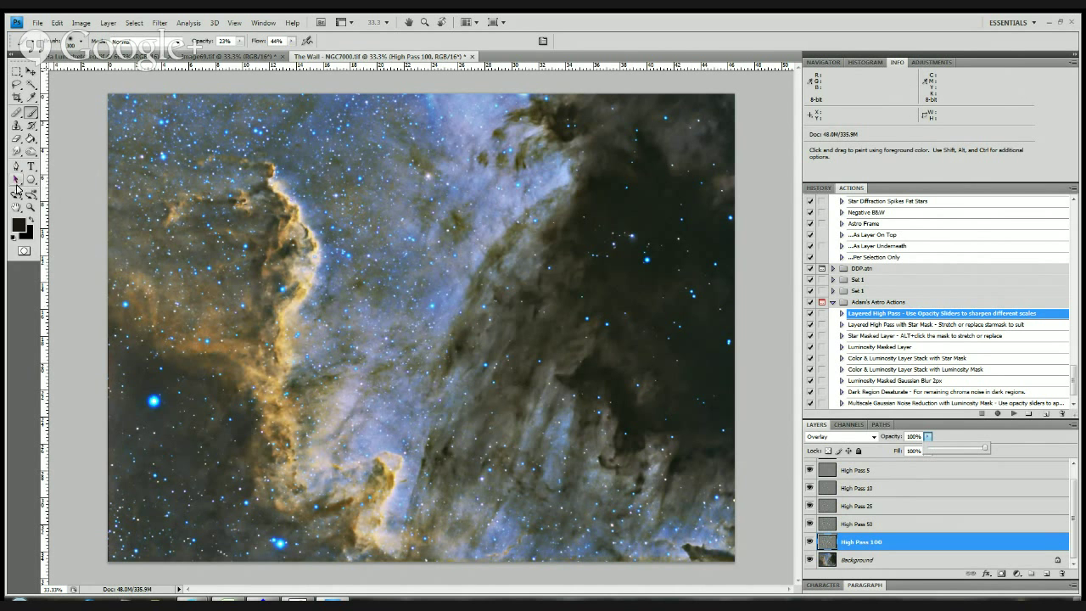
- Inspect the bright nebula ridge at 200% and compare it repeatedly with the High Pass 100 layer hidden and shown
left_click(29, 207)
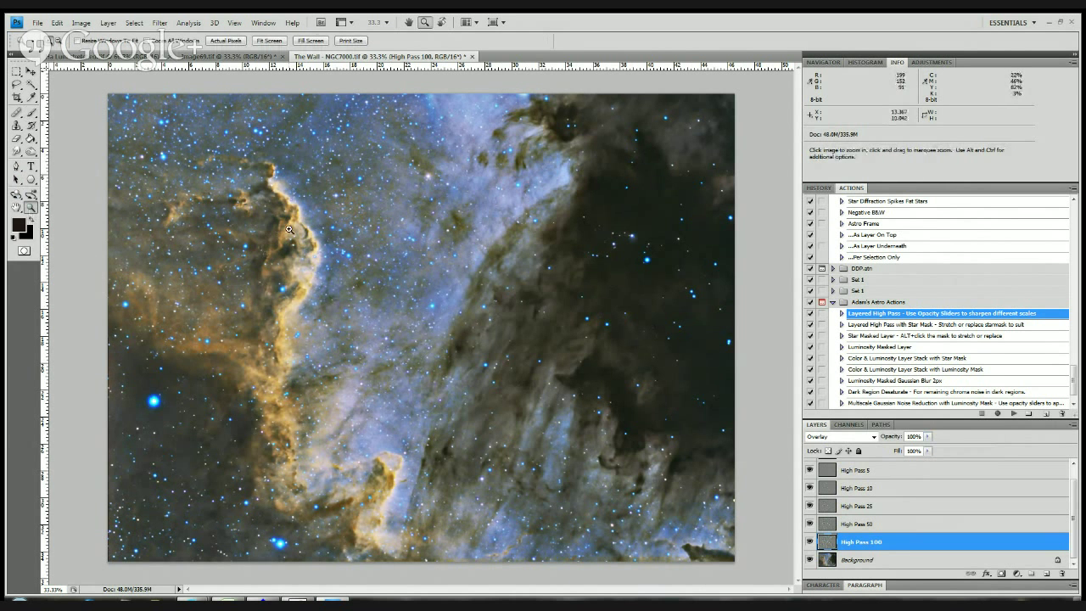
left_click(257, 215)
left_click(284, 233)
left_click(284, 240)
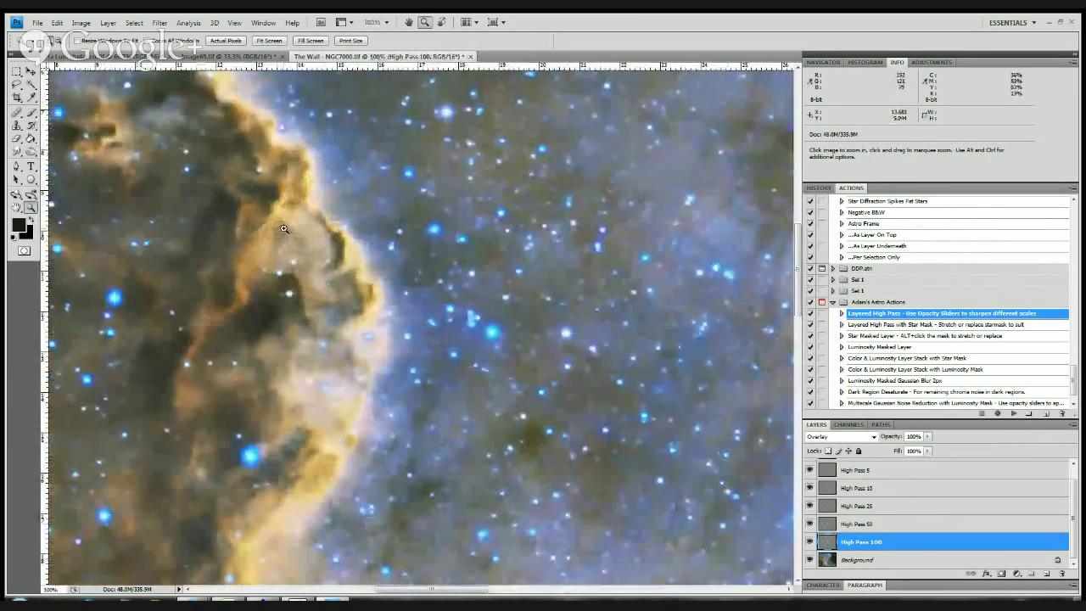
left_click(285, 248)
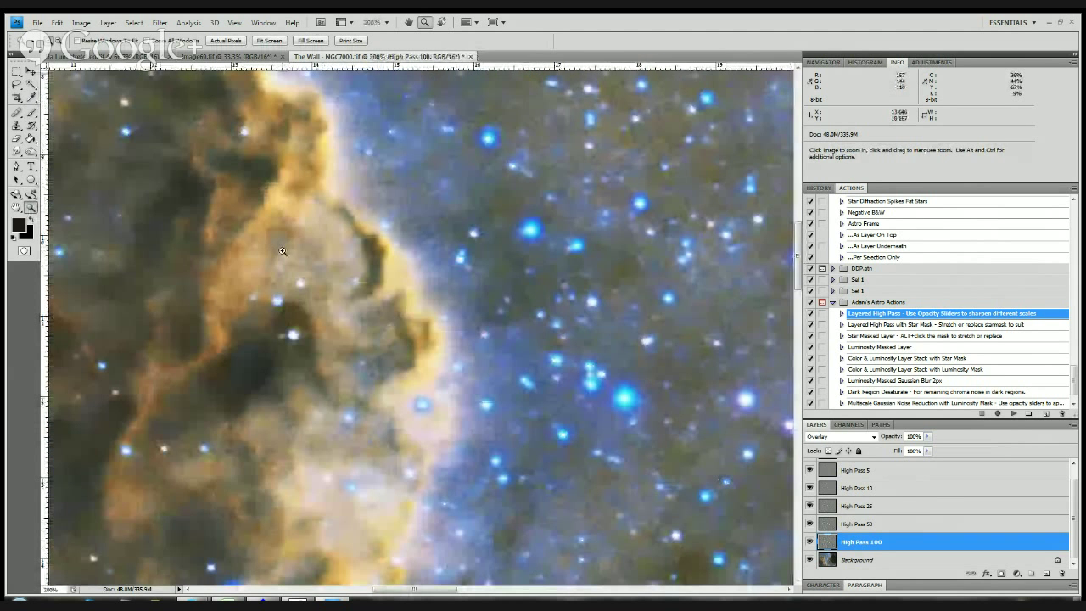
left_click(809, 542)
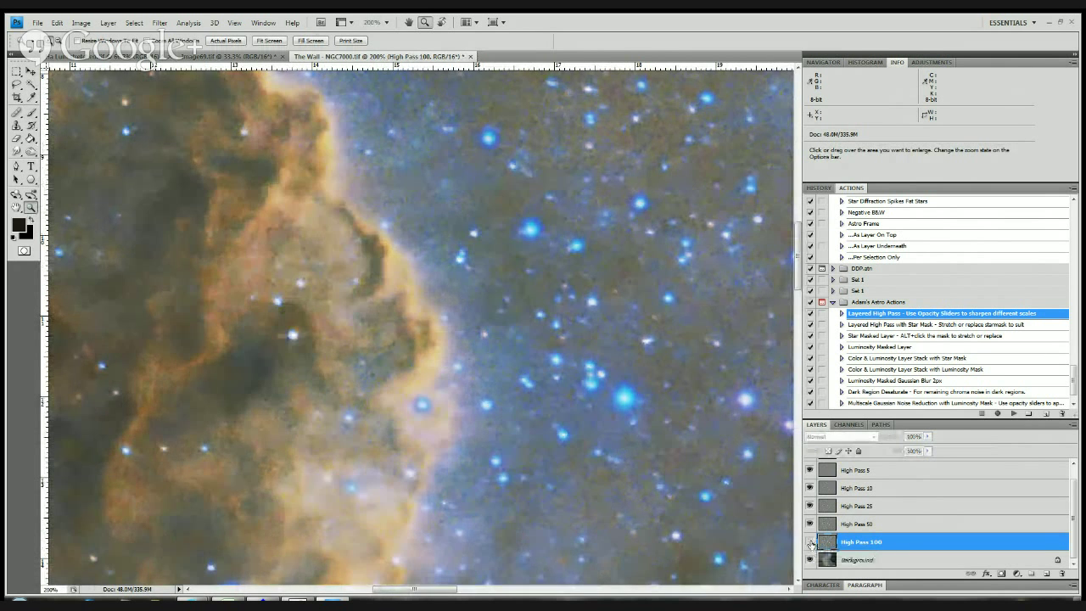
left_click(809, 542)
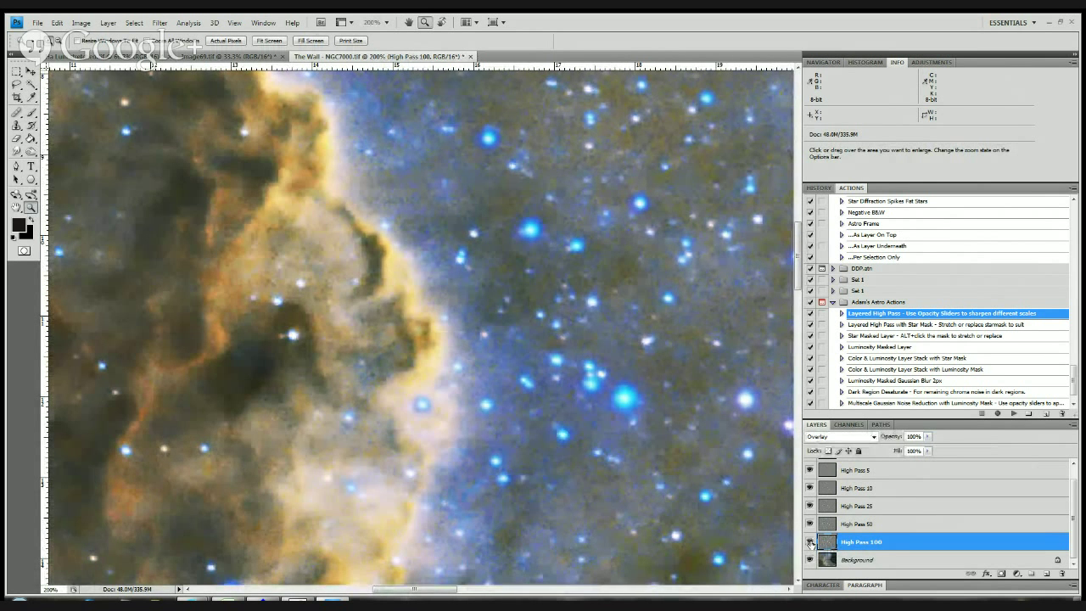
left_click(809, 543)
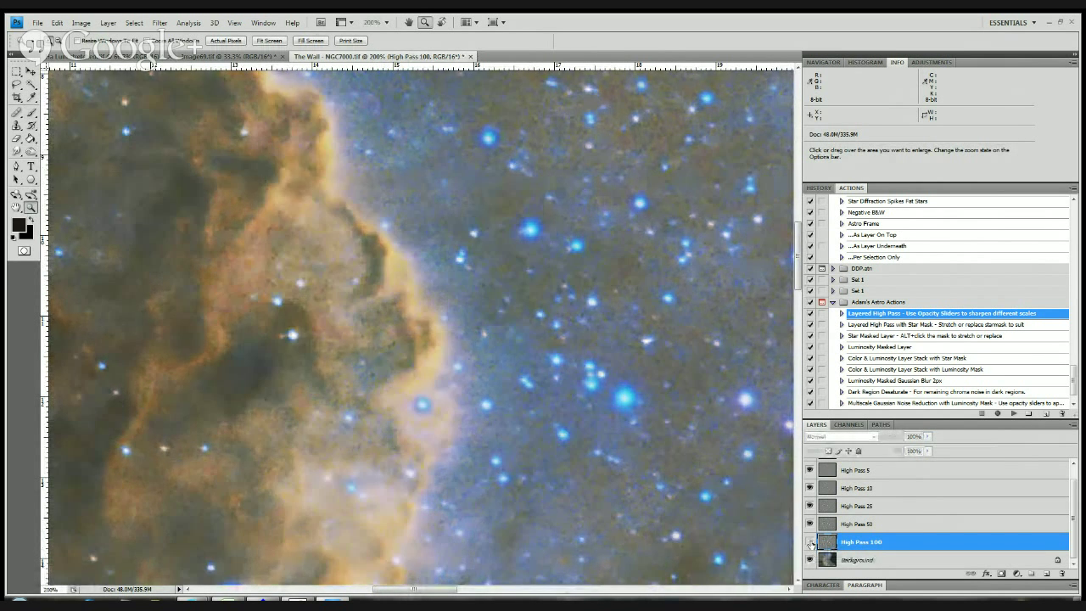
left_click(809, 542)
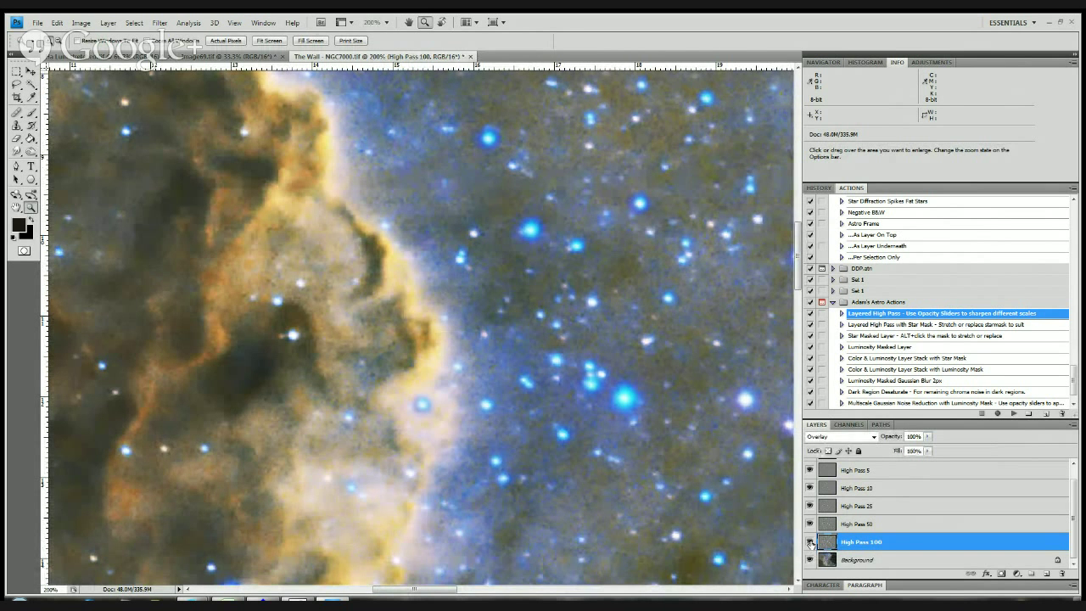
left_click(810, 542)
left_click(809, 542)
scroll(888, 528, "up", 1)
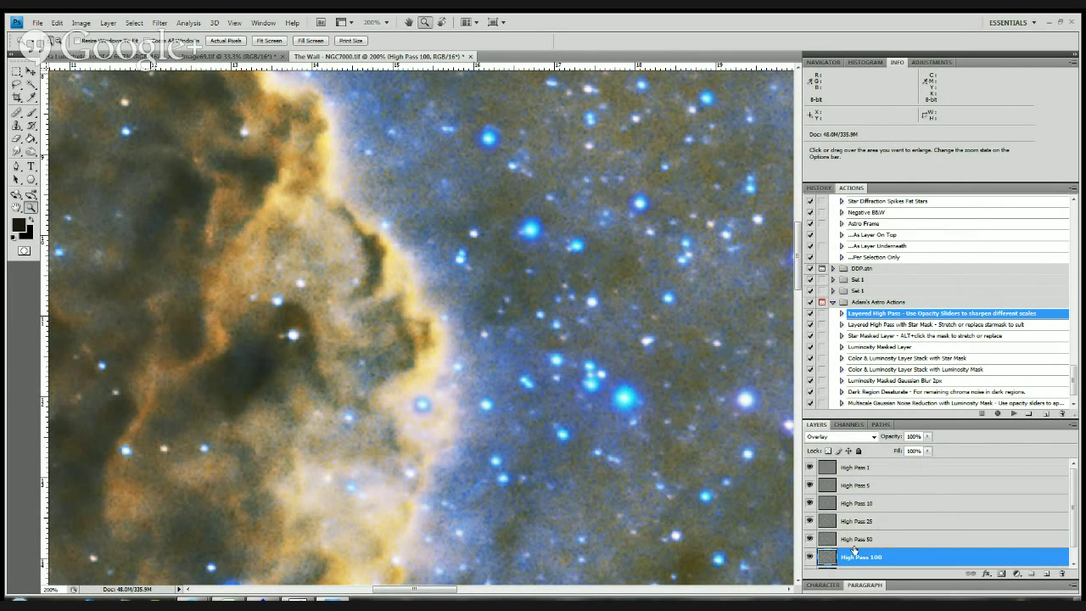
scroll(816, 548, "down", 1)
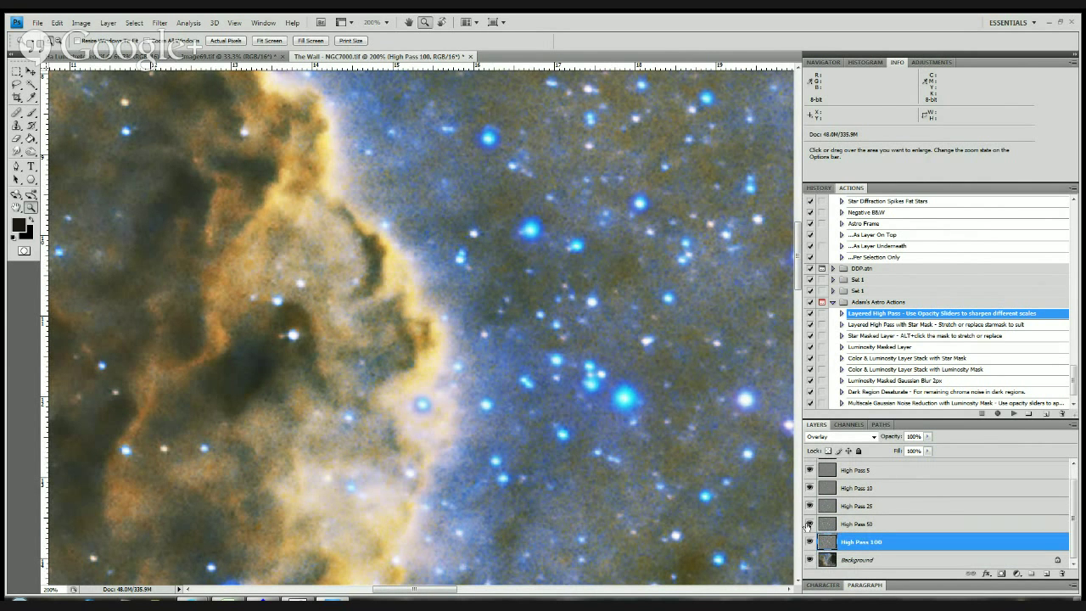
- Hide the High Pass 100 layer and set the High Pass 25 layer's opacity to 100%
left_click(809, 542)
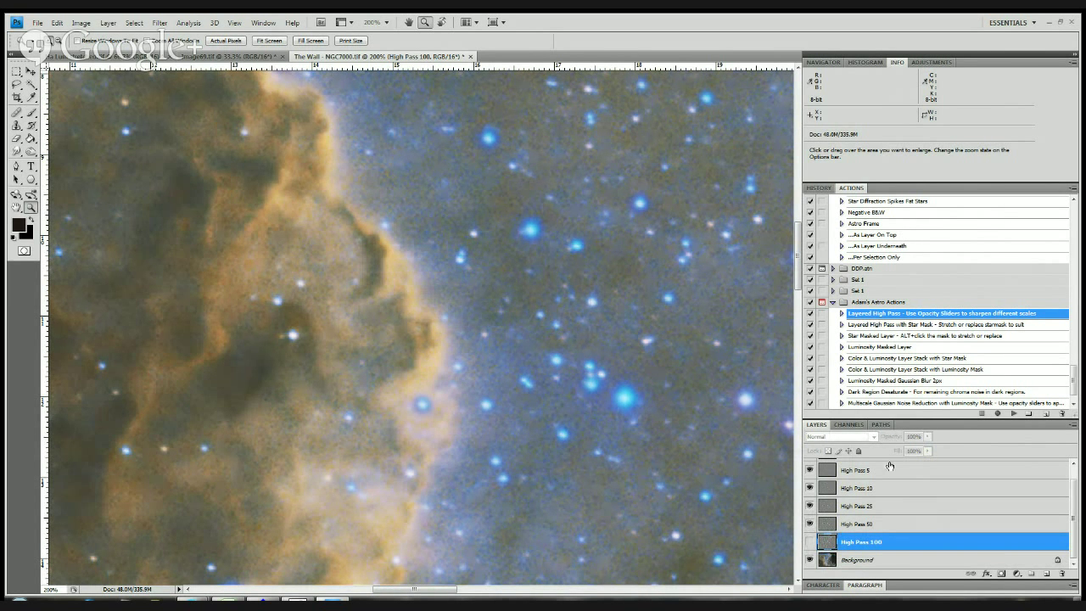
left_click(876, 508)
left_click(927, 436)
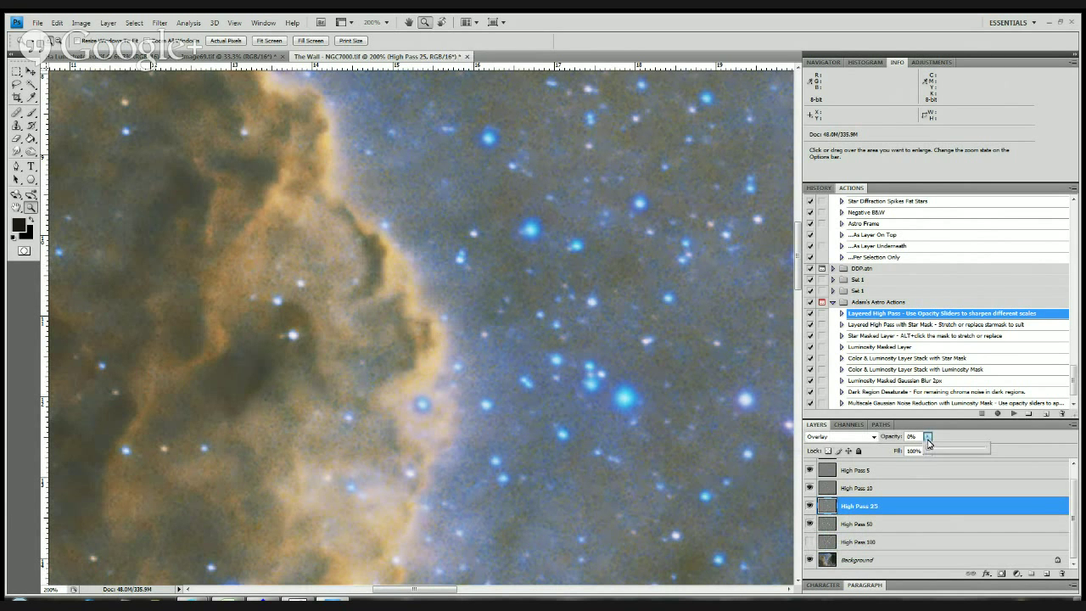
left_click_drag(928, 447, 986, 447)
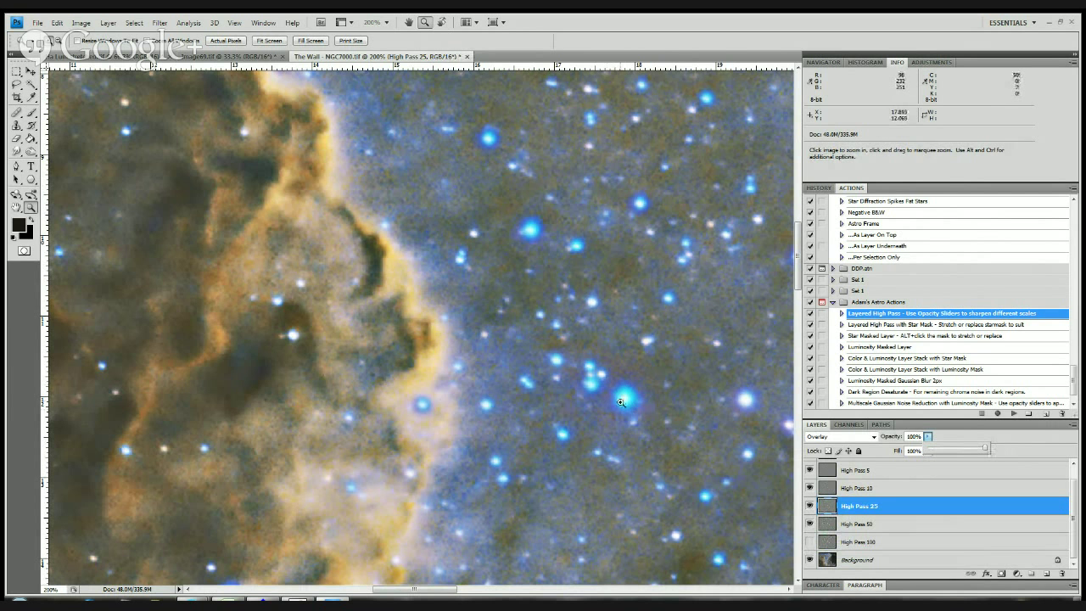
- Compare the nebula ridge at 200% with the High Pass 25 layer repeatedly hidden and shown
left_click(809, 506)
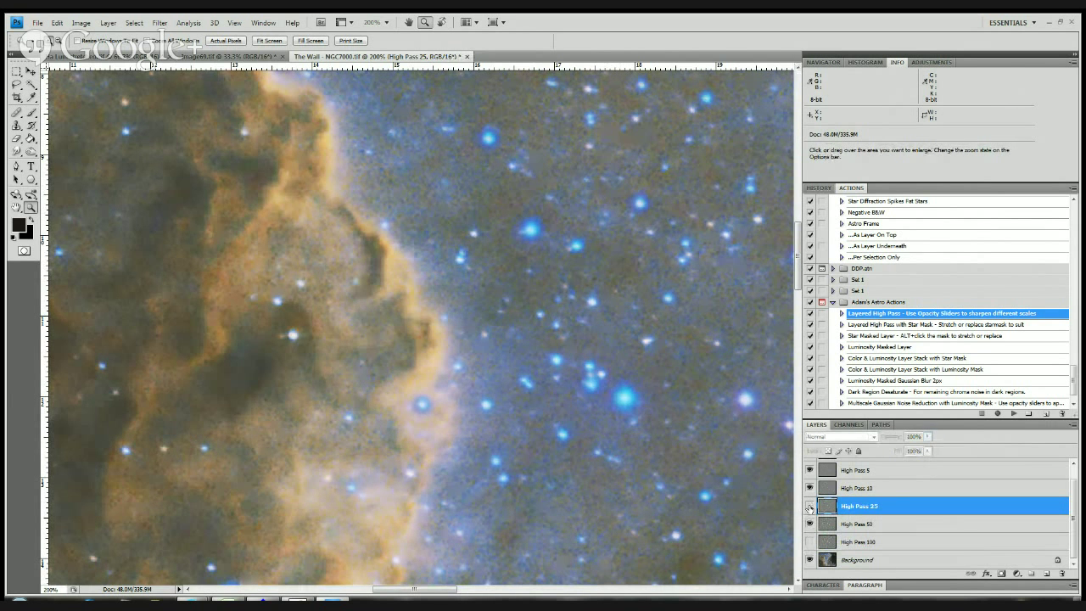
left_click(810, 507)
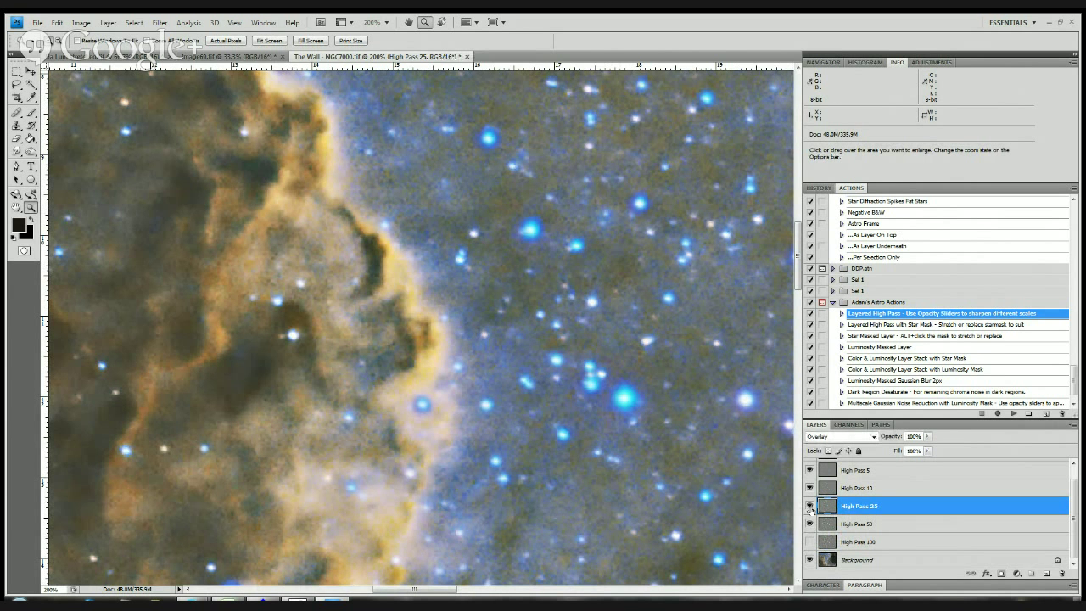
left_click(810, 506)
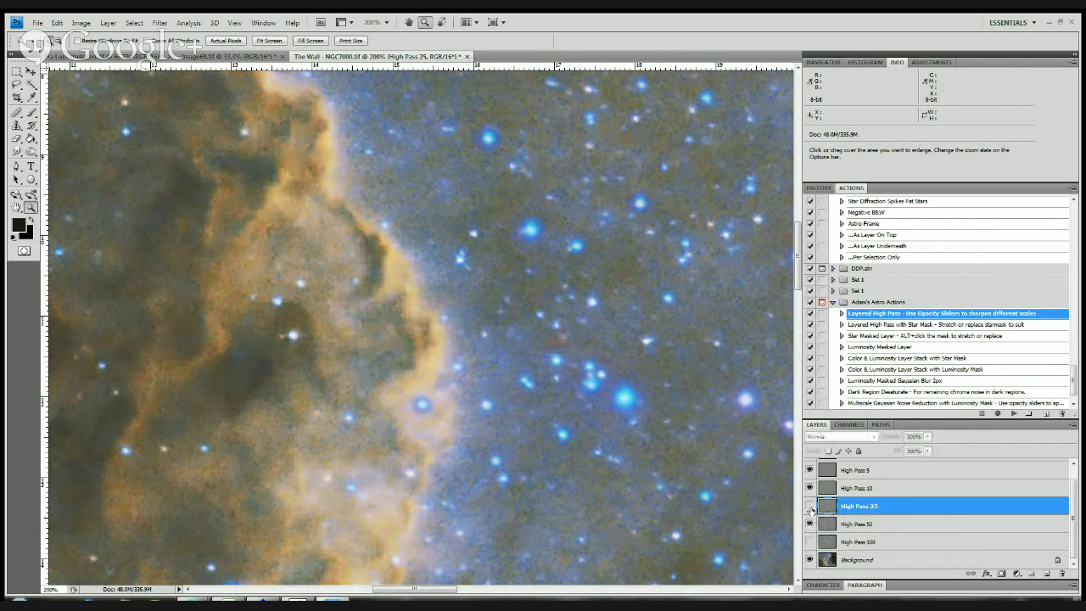
left_click(809, 507)
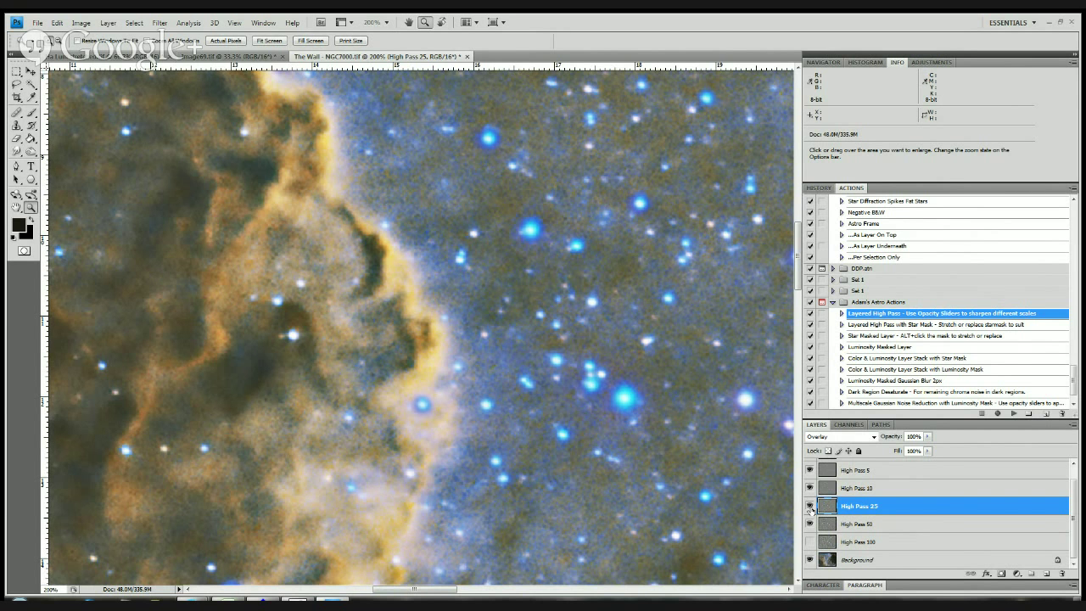
left_click(810, 506, "alt")
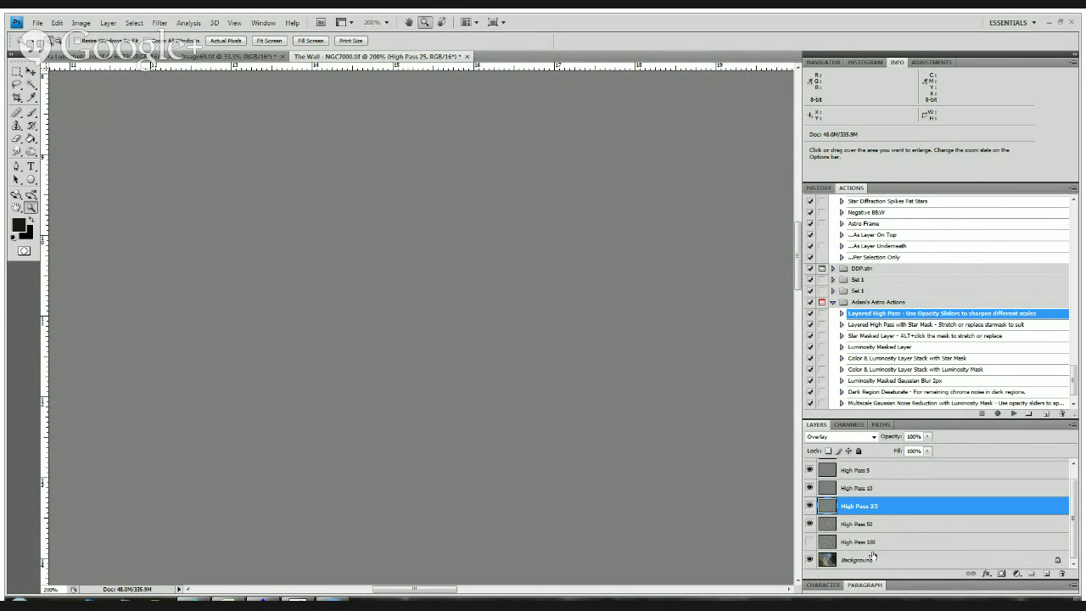
- Select all the layers from High Pass 1 through High Pass 100 and delete them, keeping only the Background
scroll(864, 538, "up", 1)
left_click(857, 467)
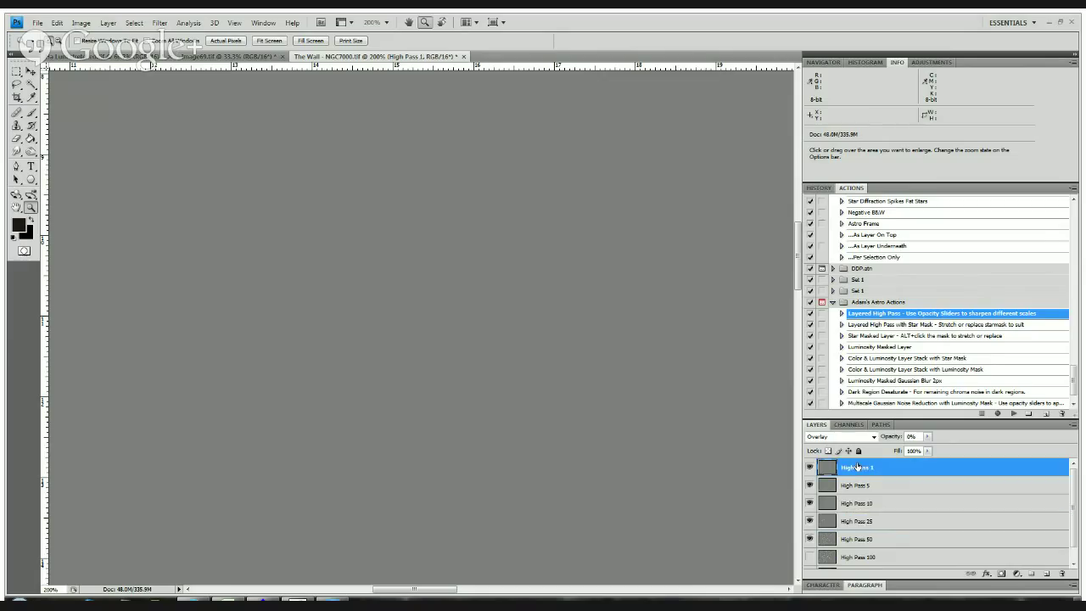
scroll(864, 508, "down", 1)
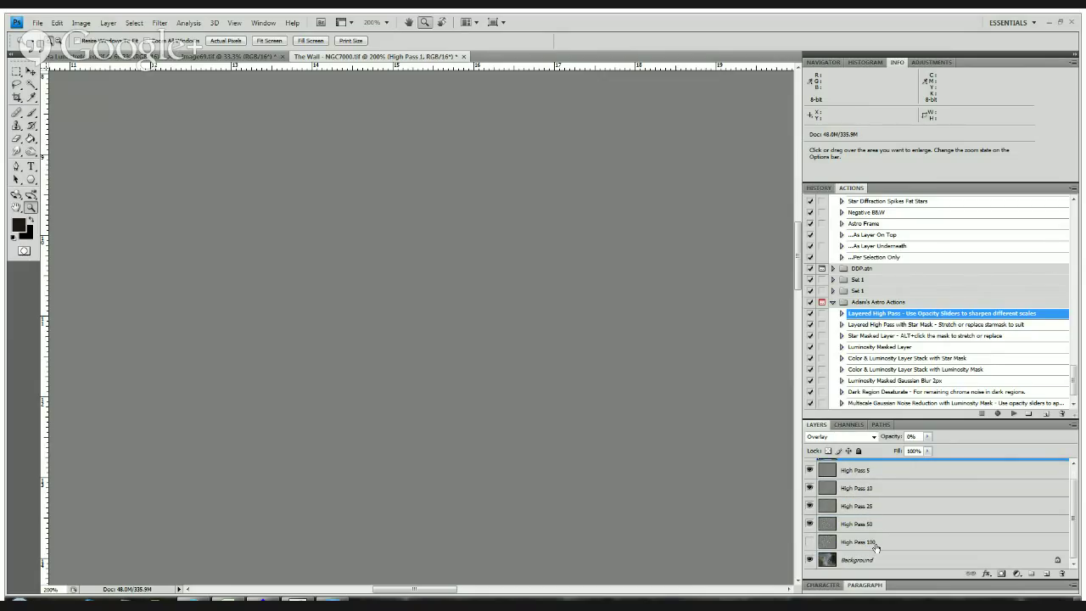
left_click(876, 544, "shift")
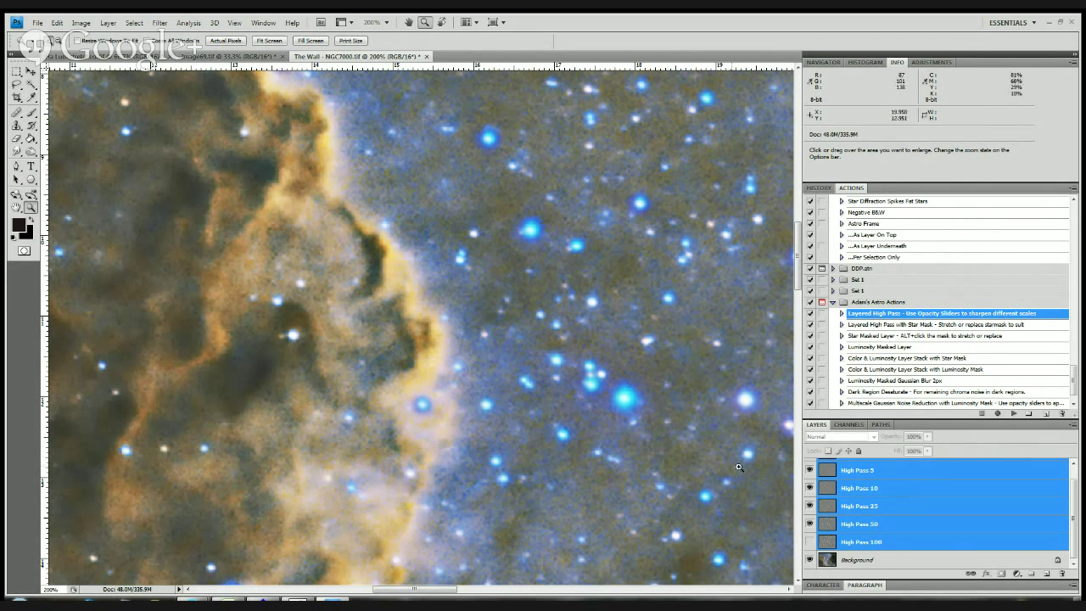
key("Delete")
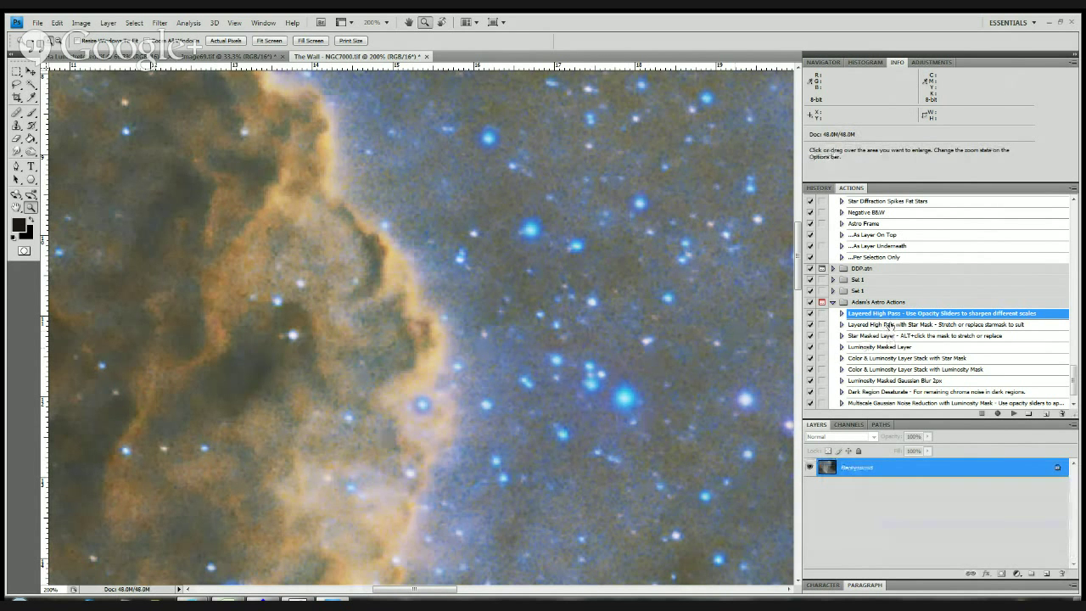
- Run the Layered High Pass with Star Mask action on the Background layer
left_click(890, 324)
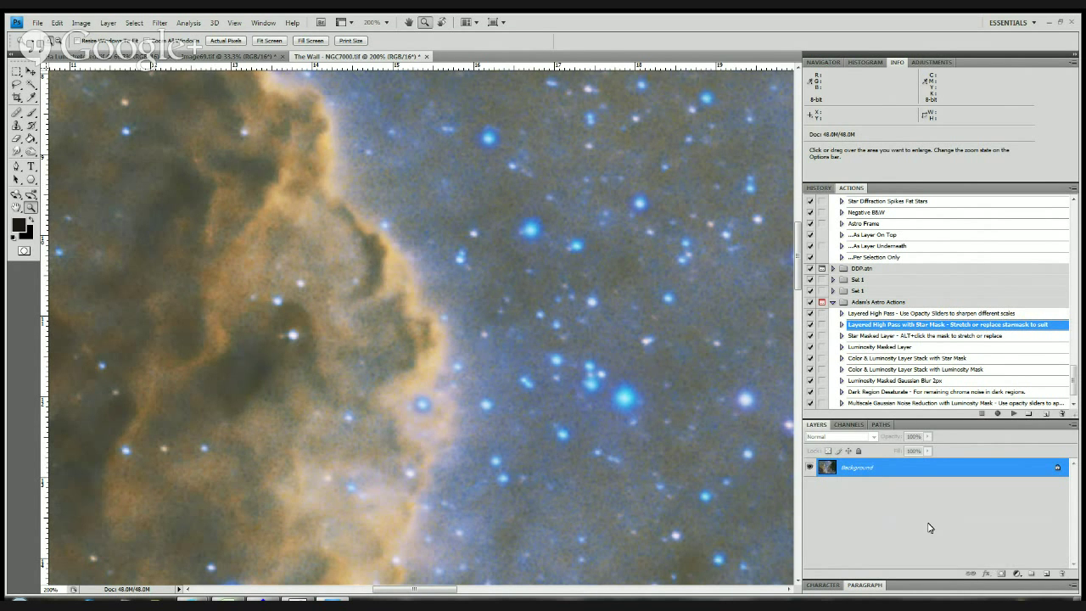
left_click(1014, 413)
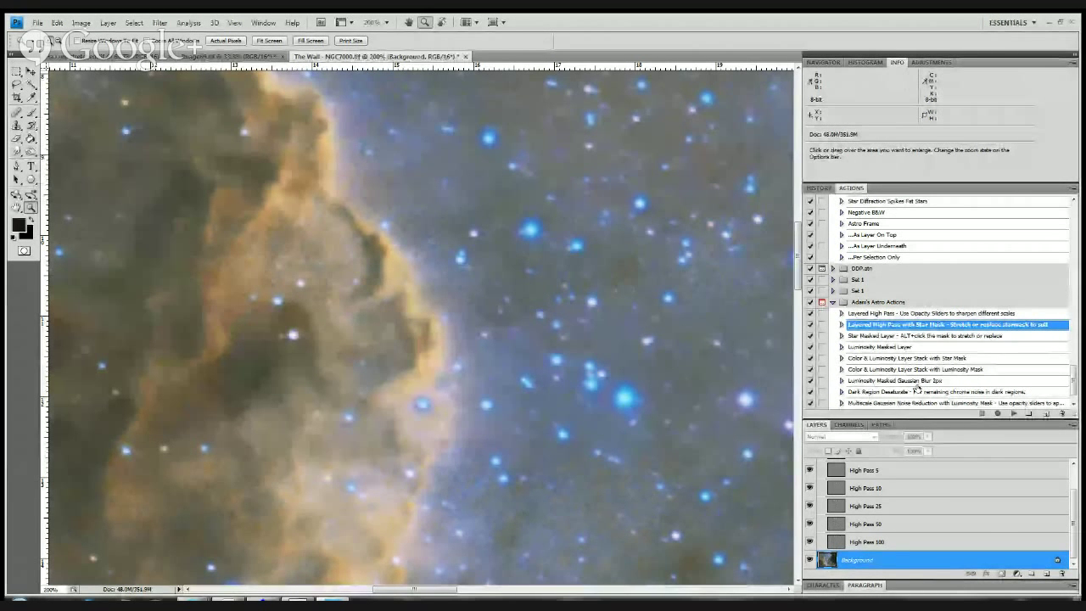
left_click(1072, 188)
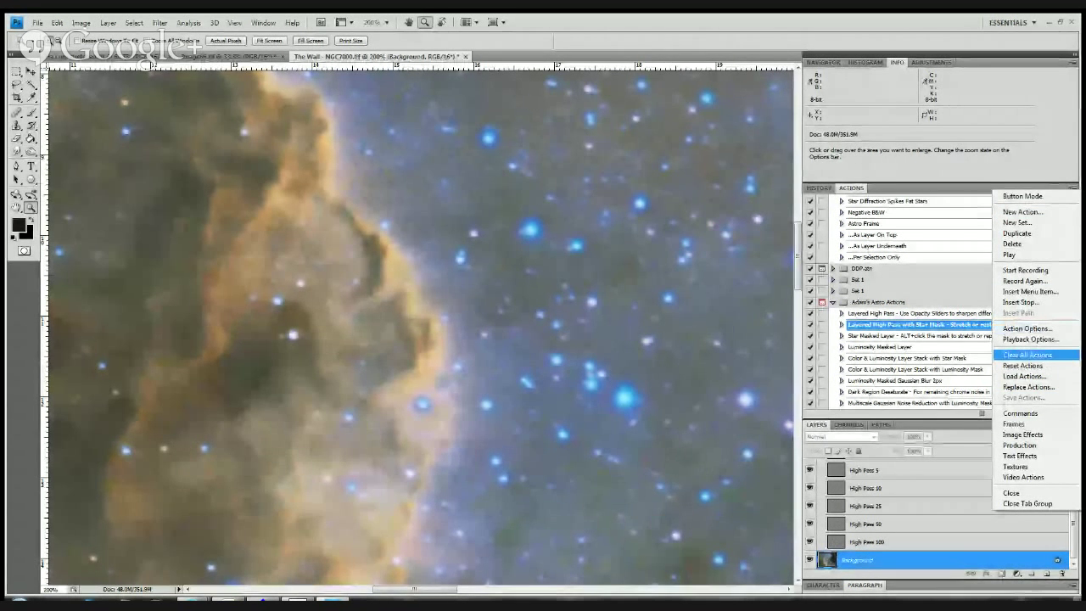
left_click(891, 40)
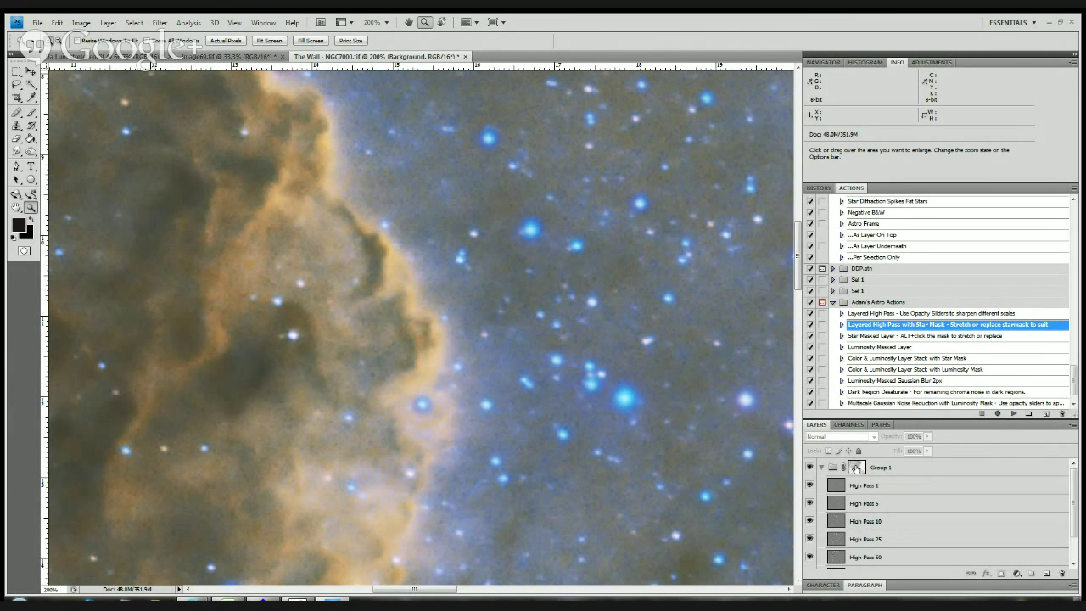
- Display the Group 1 layer mask on its own, examine it across the whole image at 33.3%, and review the layer stack
left_click(856, 467, "alt")
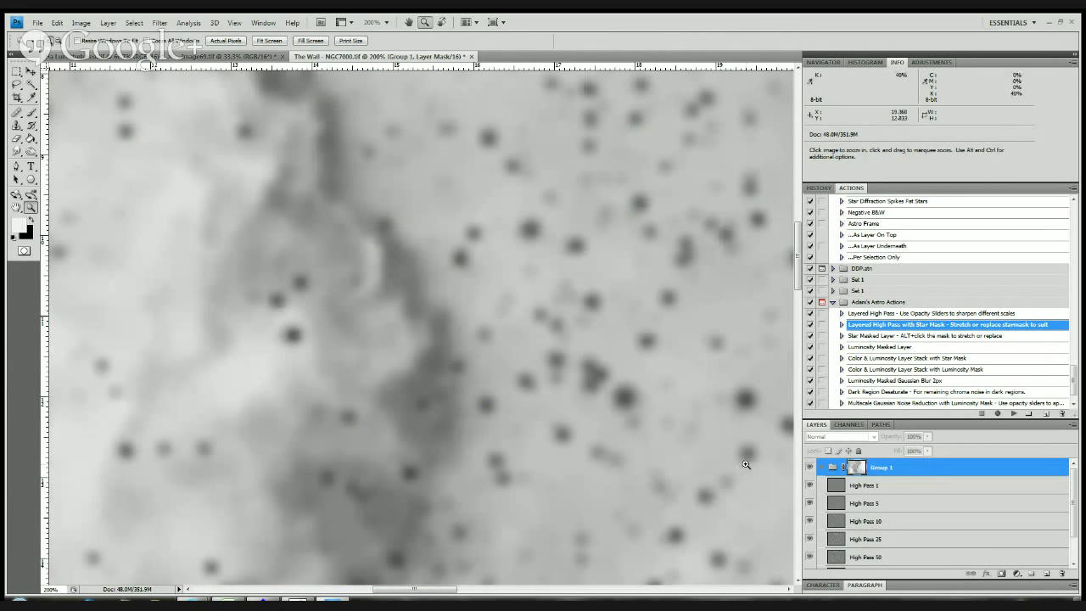
key("ctrl+minus")
key("ctrl+minus")
key("ctrl+minus")
key("ctrl+minus")
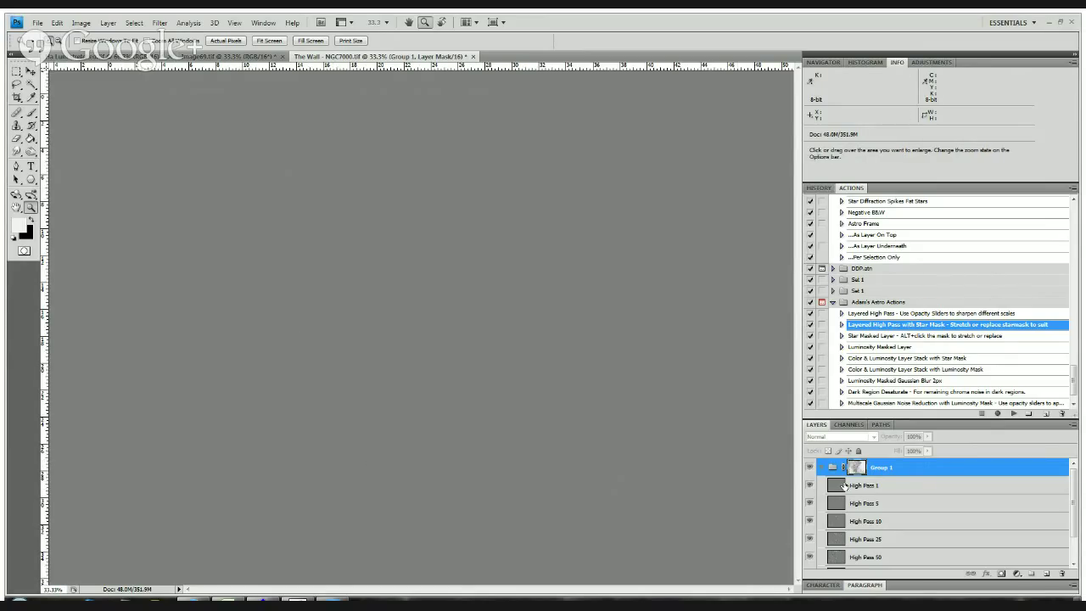
scroll(841, 489, "up", 2)
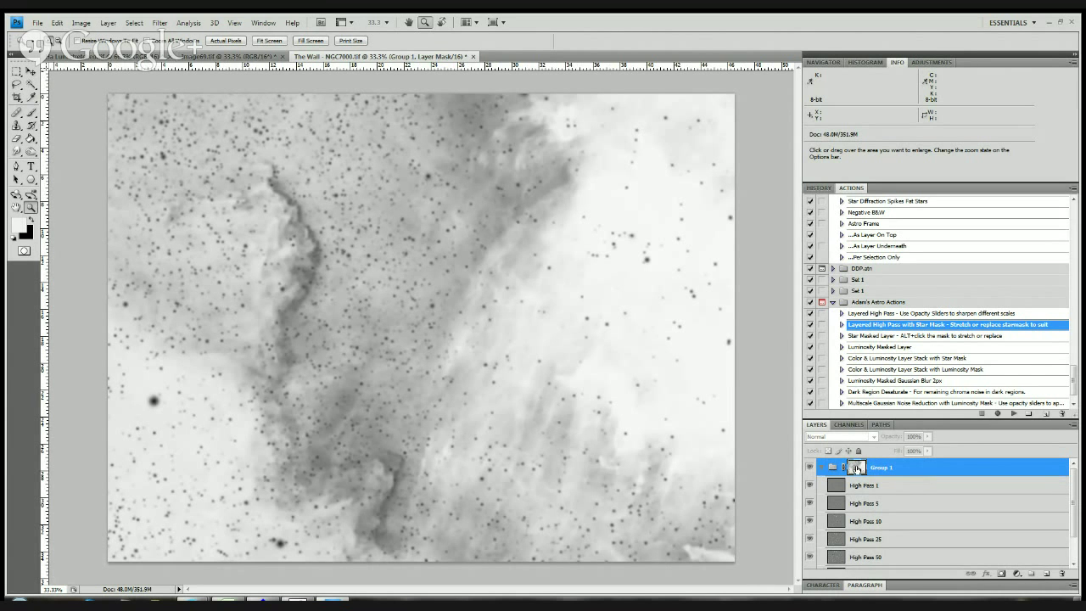
scroll(855, 467, "down", 2)
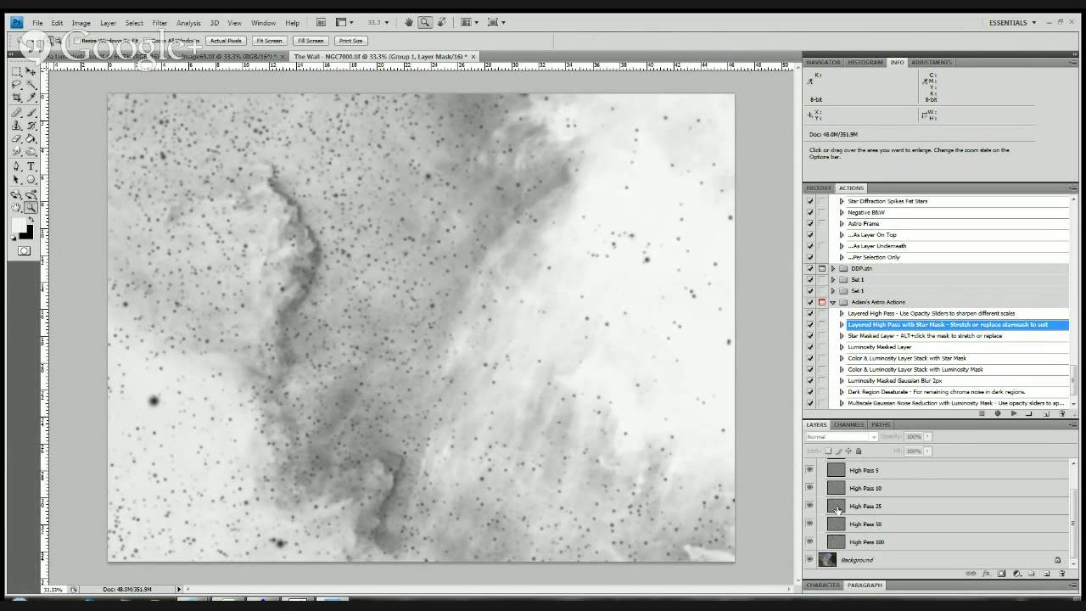
- Replace the Group 1 mask with a copy of the entire Background image, invert it and deselect
left_click(829, 562)
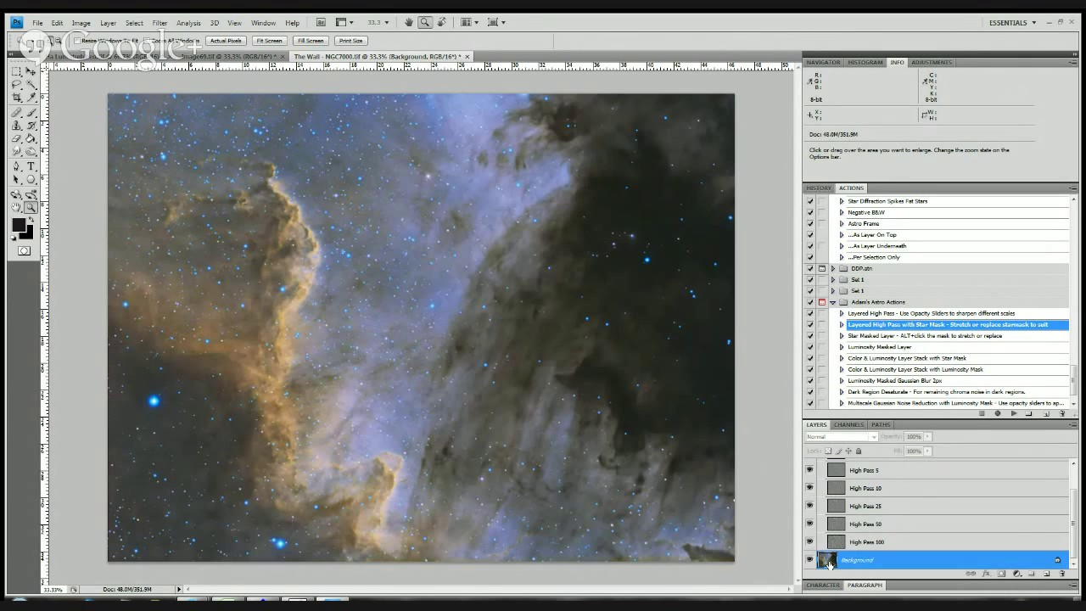
key("ctrl+a")
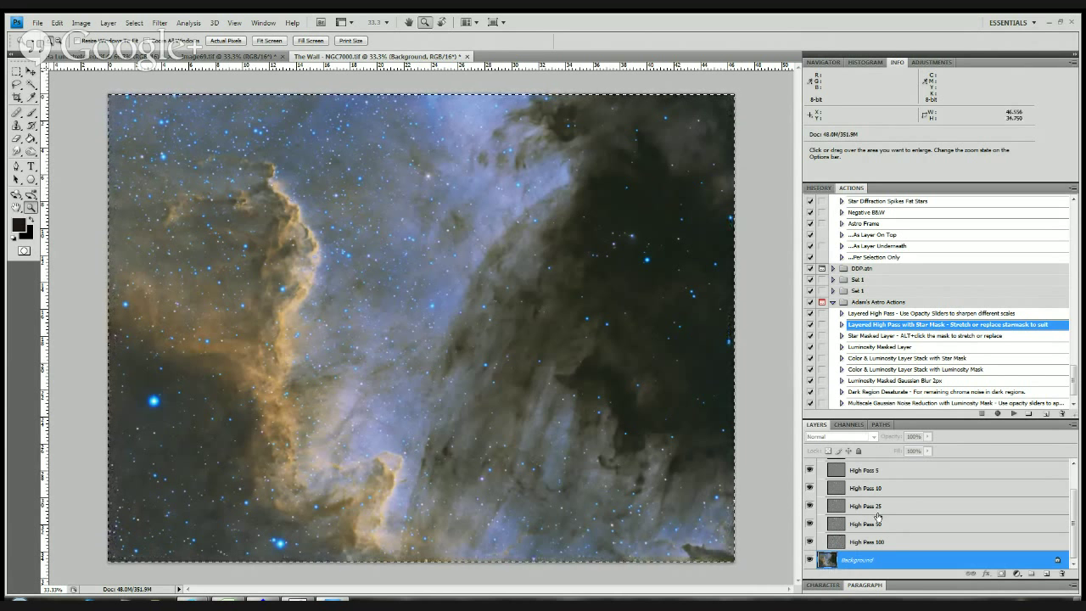
scroll(865, 509, "up", 2)
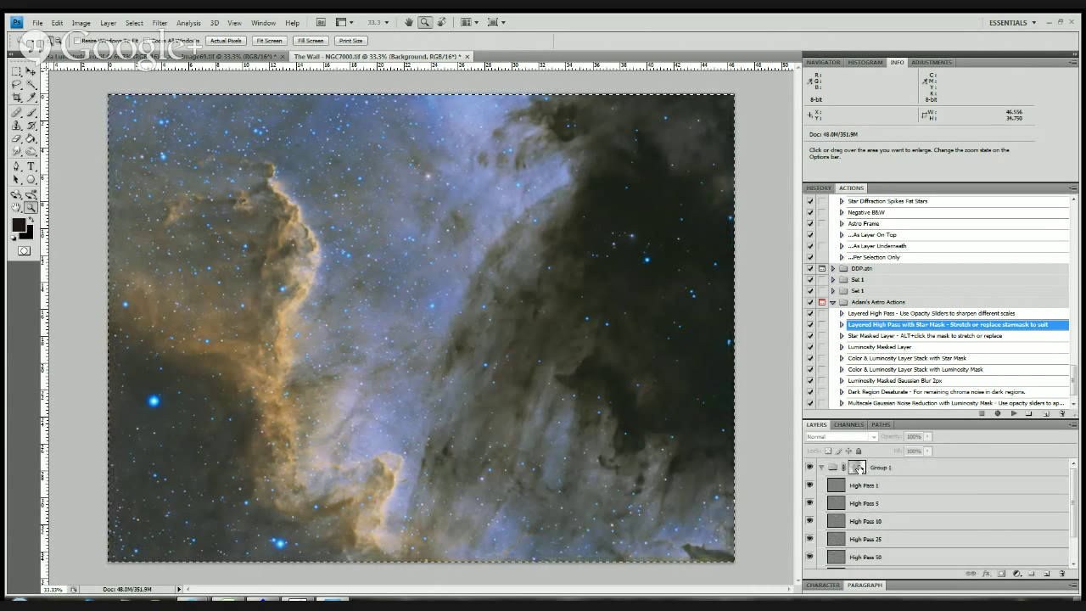
left_click(859, 468, "alt")
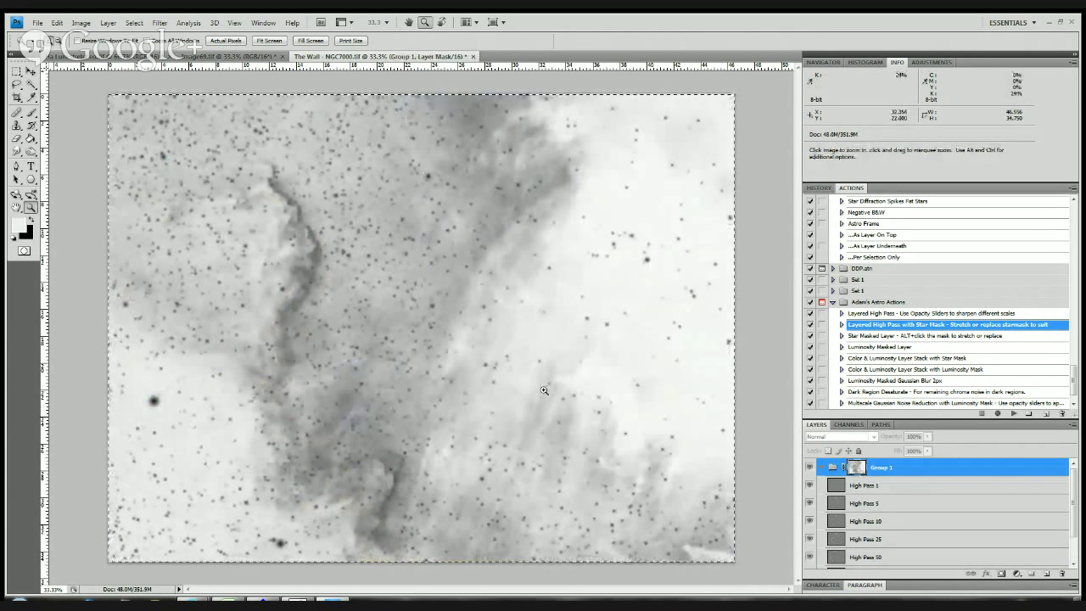
key("ctrl+i")
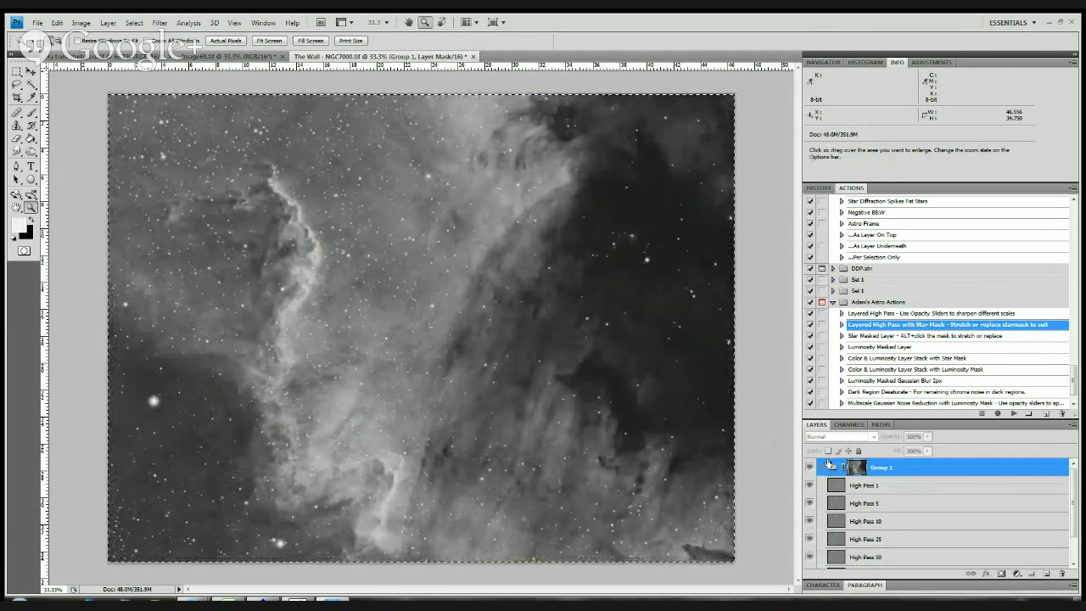
key("ctrl+i")
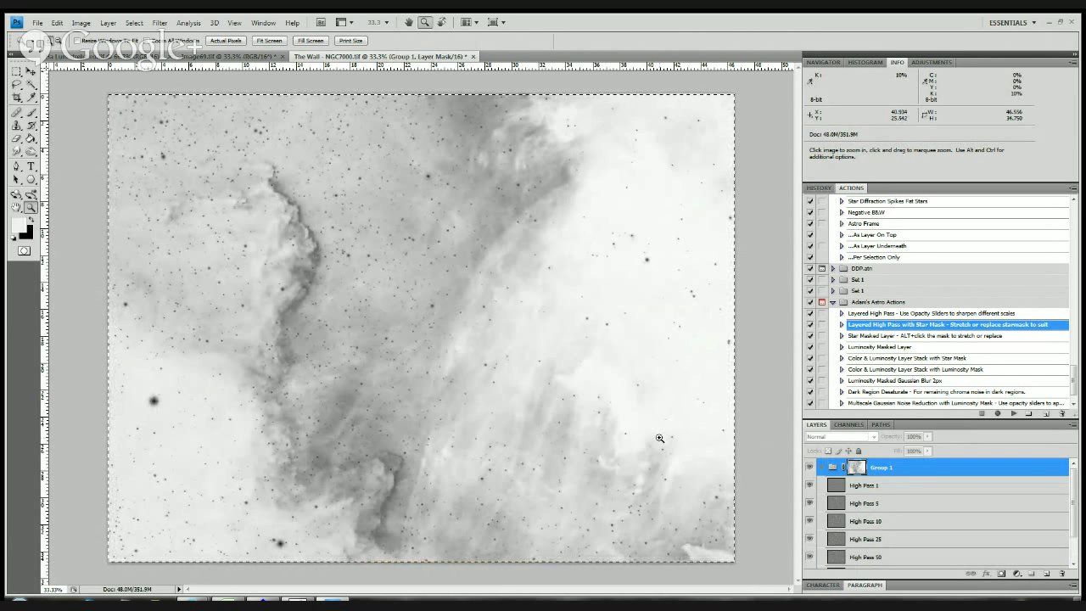
key("ctrl")
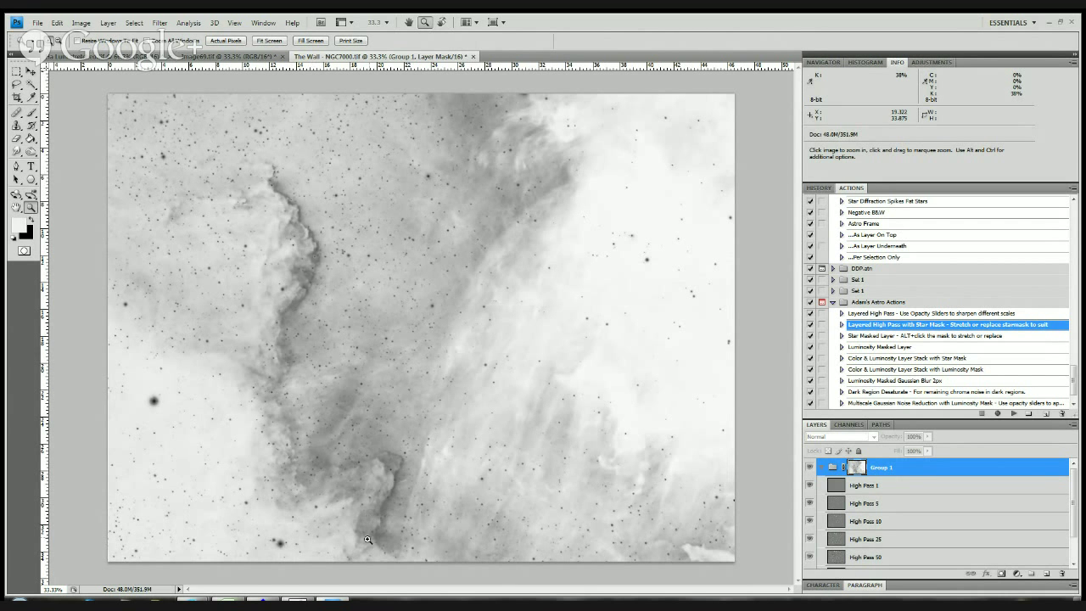
- Start a Levels adjustment on the Group 1 mask, keeping the black input at 0 and raising the midtone value to 1.87
key("ctrl+l")
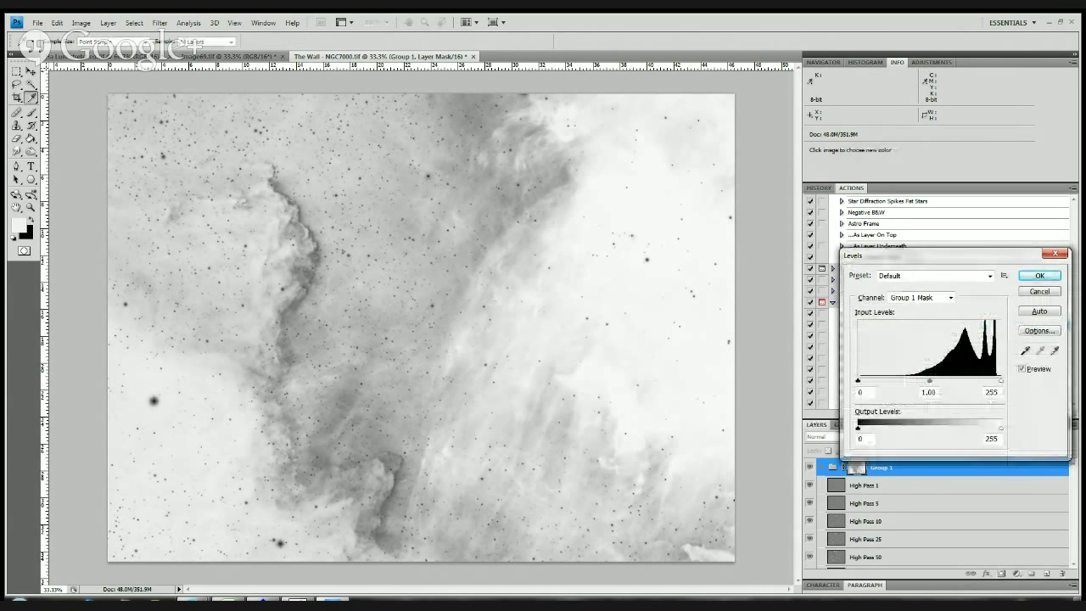
left_click_drag(858, 380, 884, 380)
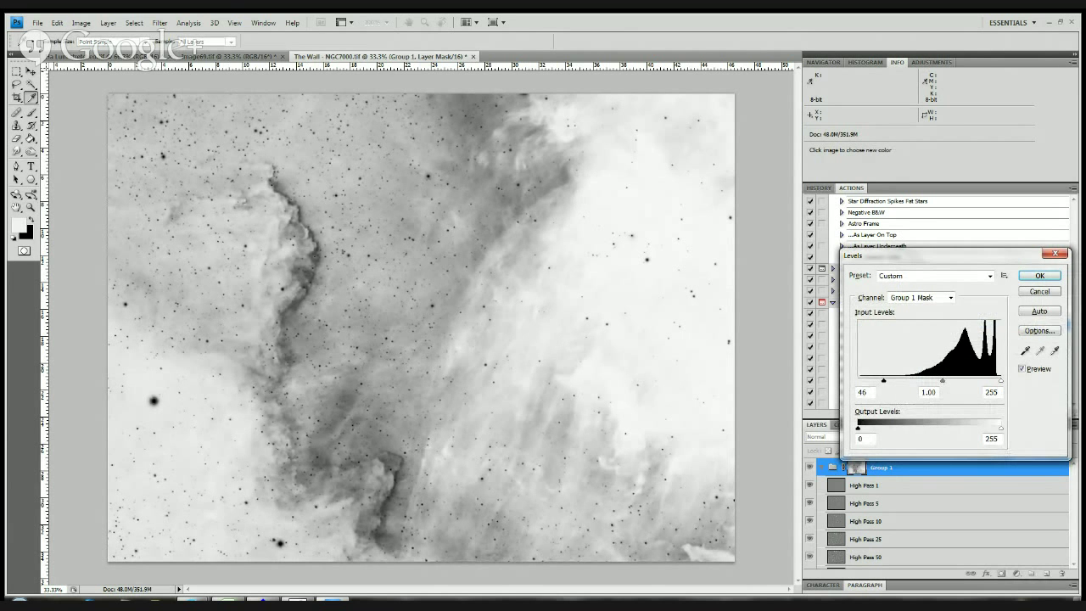
left_click_drag(883, 380, 858, 380)
double_click(861, 392)
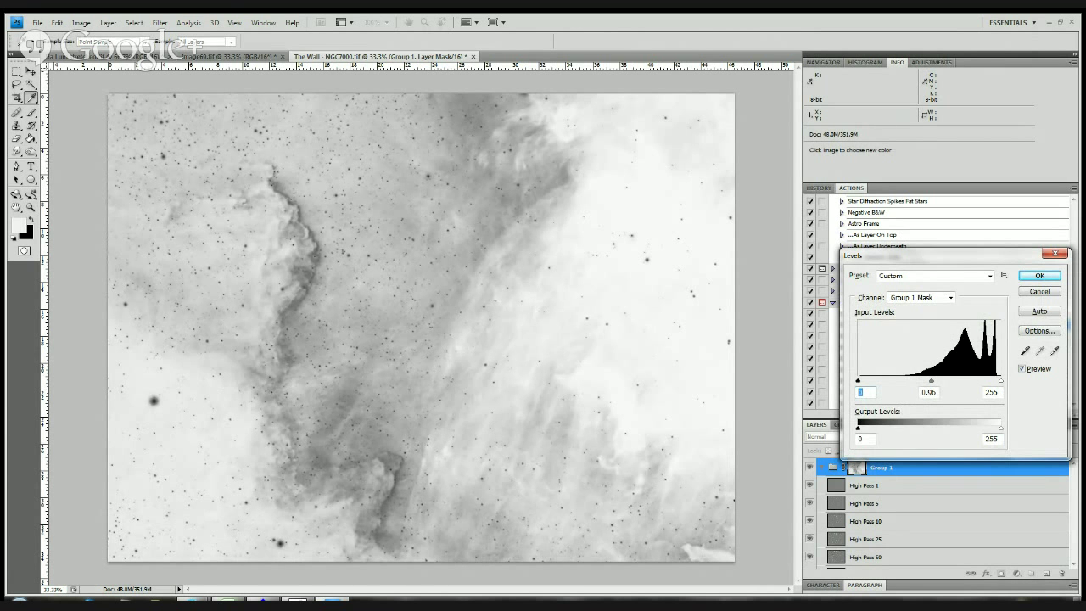
left_click_drag(931, 380, 910, 380)
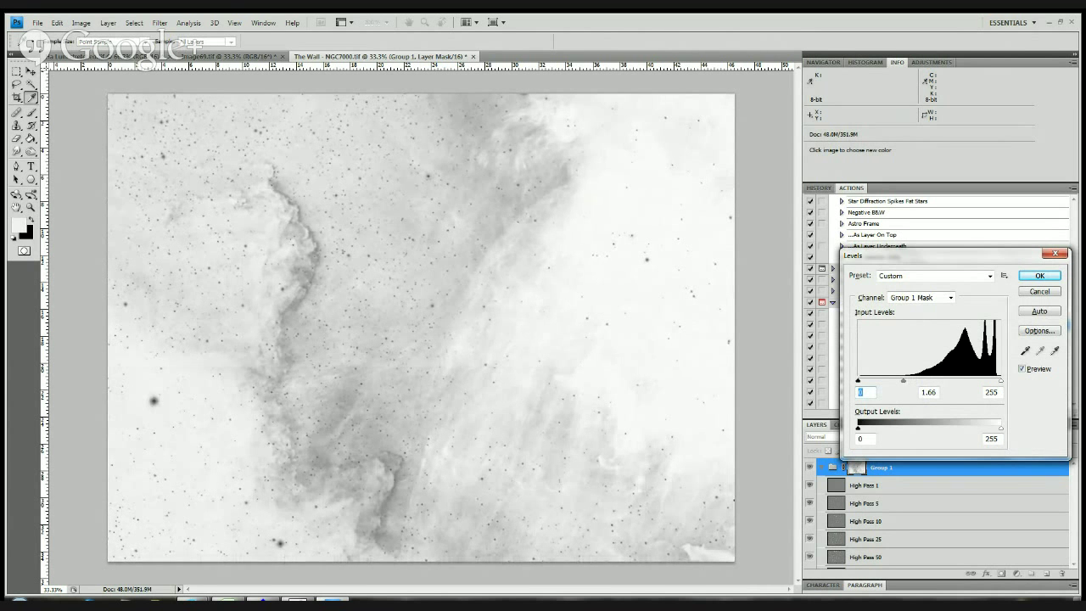
left_click_drag(910, 380, 897, 380)
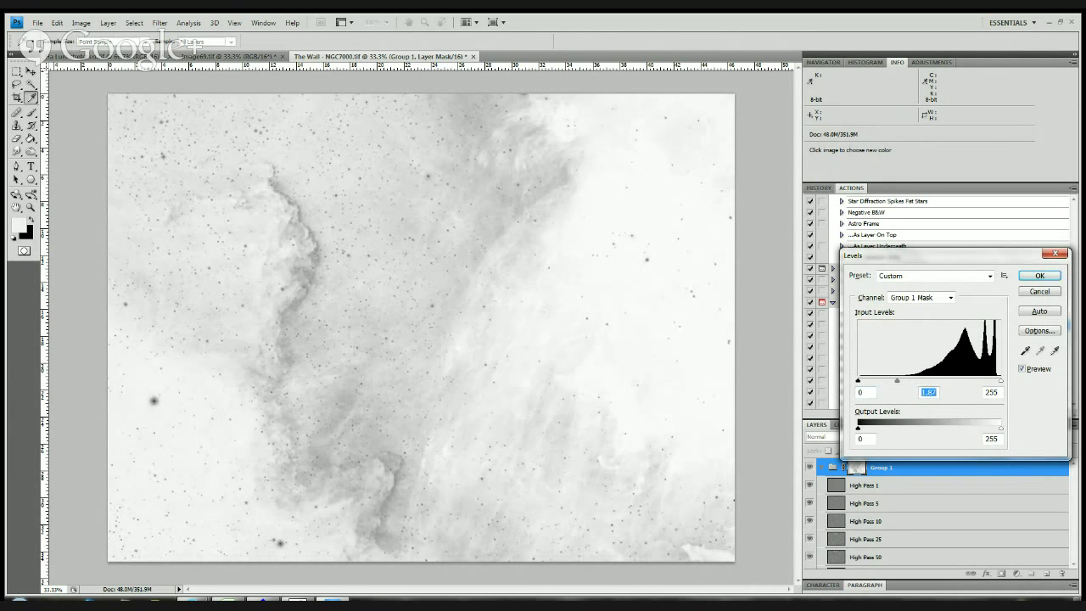
- Raise the mask's black input level to 42, fine-tune the midtone value downward and apply the Levels adjustment
left_click_drag(859, 380, 871, 381)
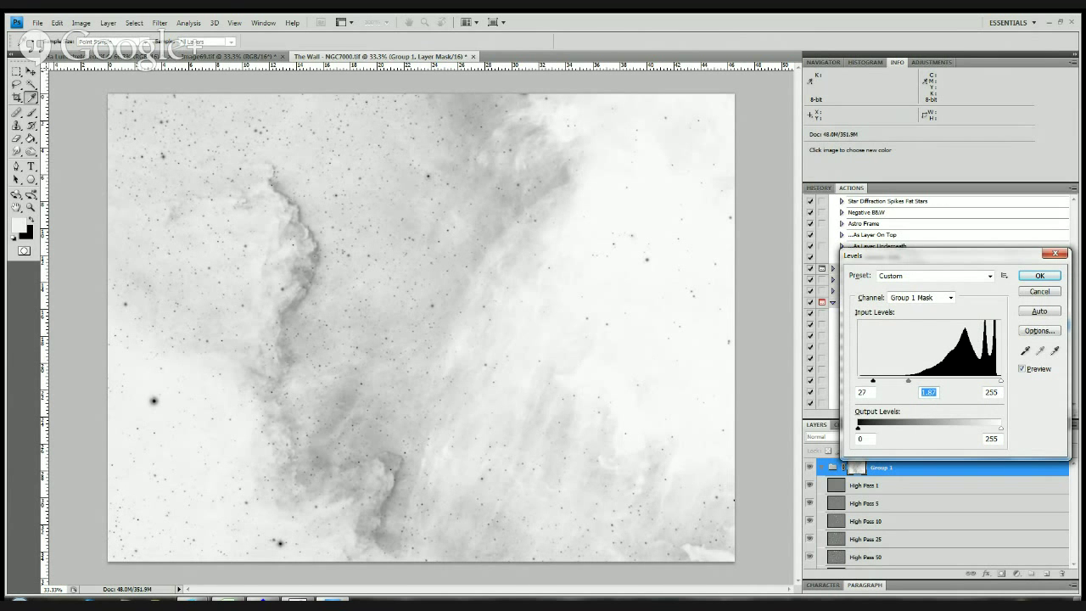
left_click_drag(872, 380, 880, 380)
left_click(862, 392)
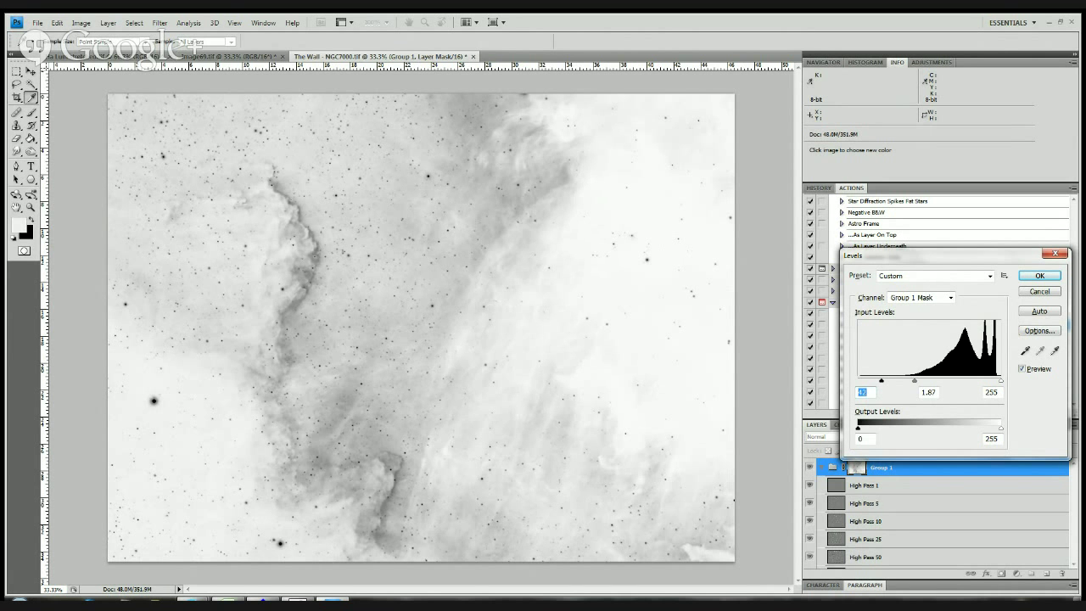
left_click_drag(915, 380, 908, 380)
left_click(922, 392)
key("Down")
key("Down")
key("Down")
key("Down")
key("Down")
key("Down")
key("Down")
key("Down")
key("Down")
key("Down")
key("Down")
key("Down")
key("Down")
key("Down")
key("Down")
key("Down")
key("Down")
key("Down")
key("Down")
key("Down")
key("Down")
key("Down")
key("Down")
key("Down")
key("Down")
key("Down")
key("Down")
key("Return")
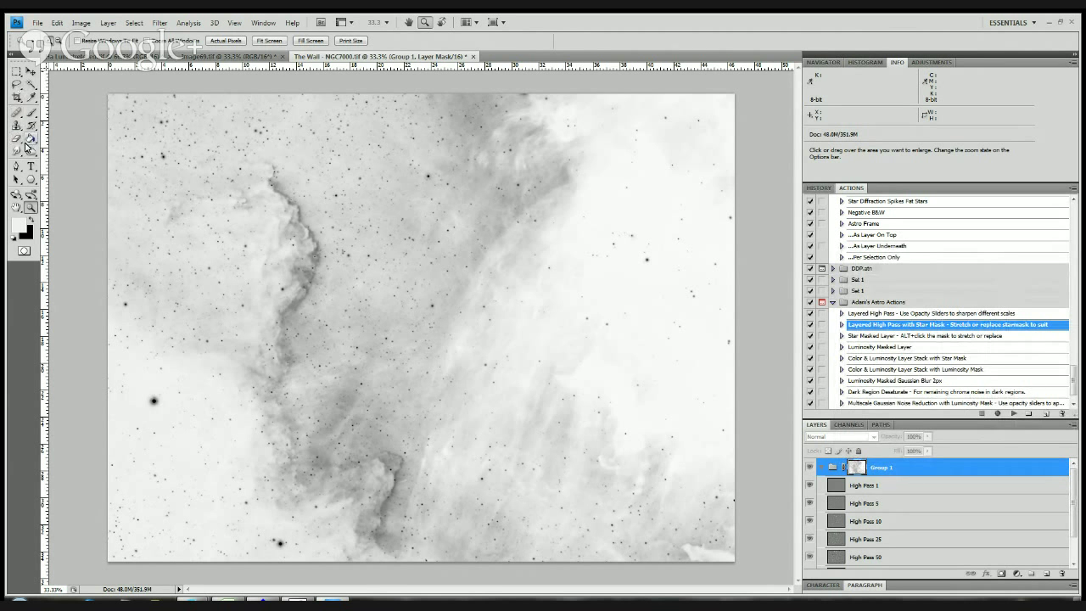
- Paint white with the Brush at 36% opacity over the dark nebula areas of the Group 1 mask to lighten them
left_click(30, 115)
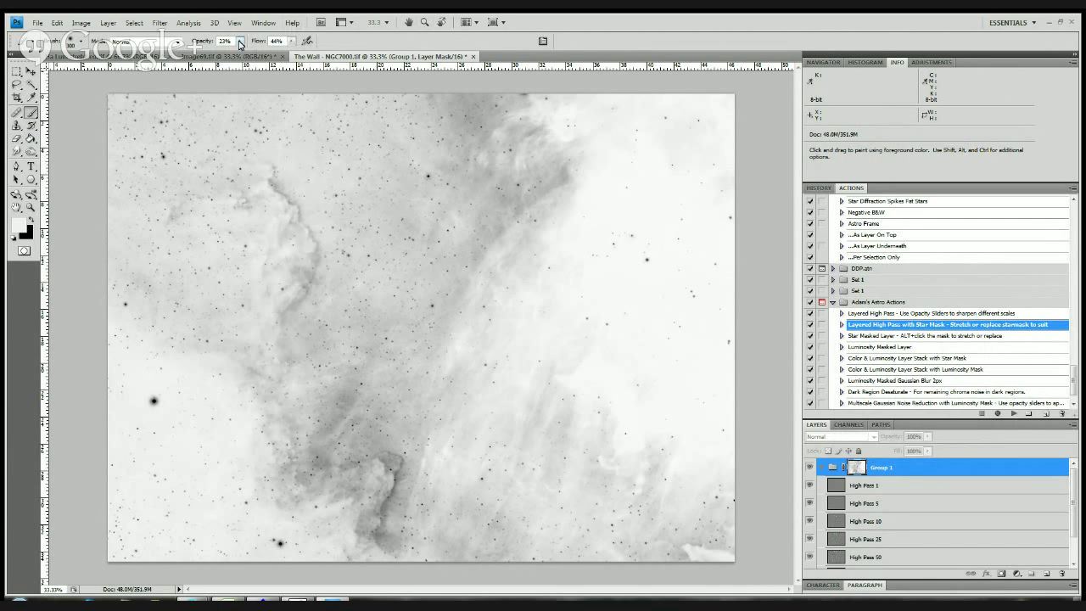
left_click(241, 41)
left_click_drag(240, 52, 247, 52)
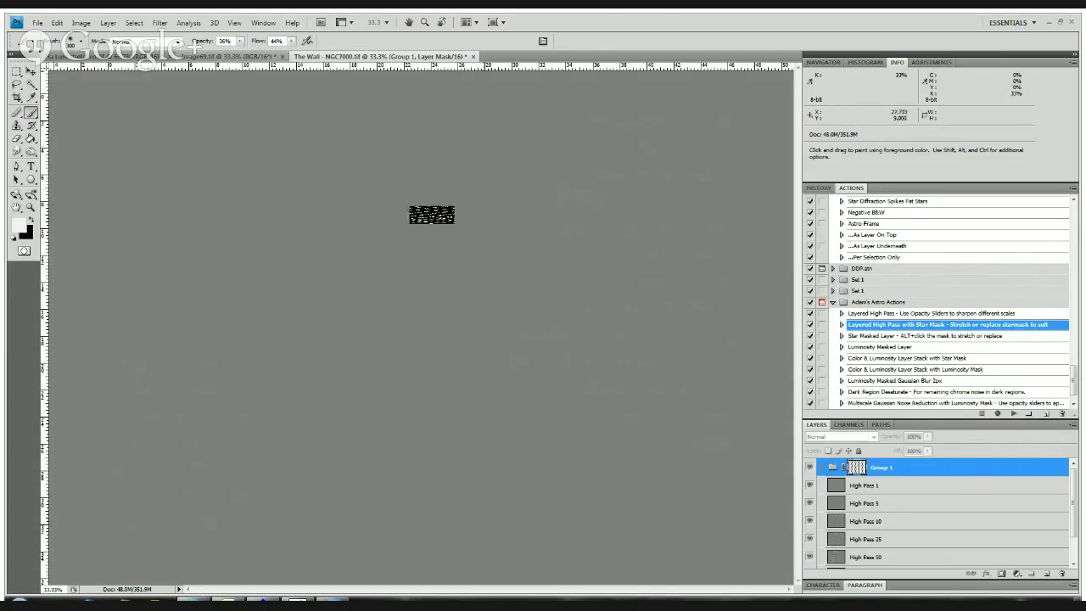
mouse_move(491, 84)
left_mouse_down()
mouse_move(460, 128)
mouse_move(441, 288)
mouse_move(352, 444)
mouse_move(394, 504)
mouse_move(388, 460)
mouse_move(332, 449)
mouse_move(297, 466)
mouse_move(360, 408)
left_mouse_up()
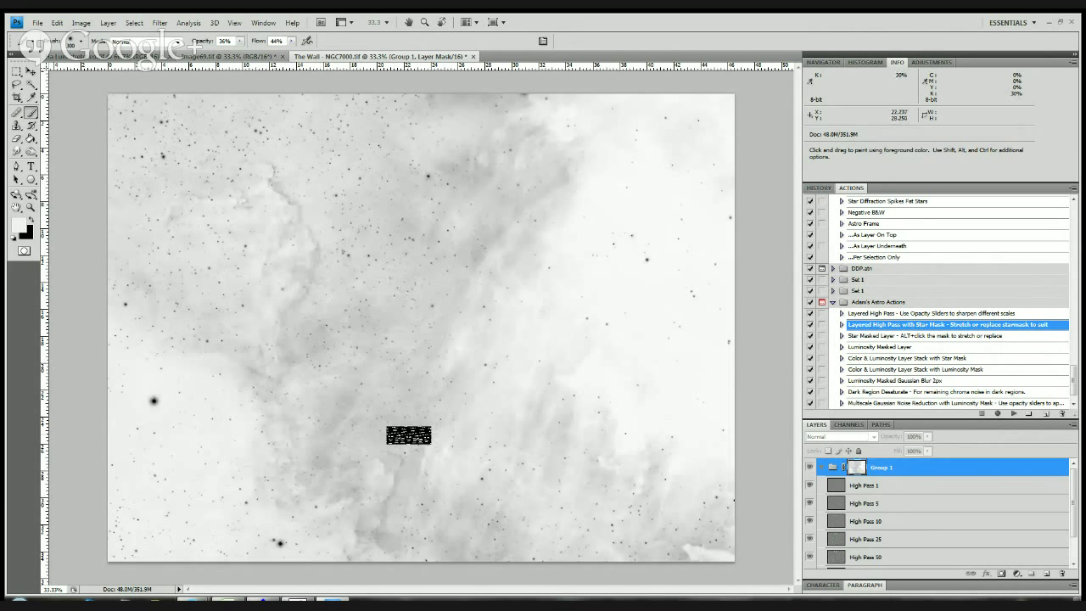
- Try a Threshold adjustment on the Group 1 mask at levels 90 and 157, and cancel it
left_click(857, 521)
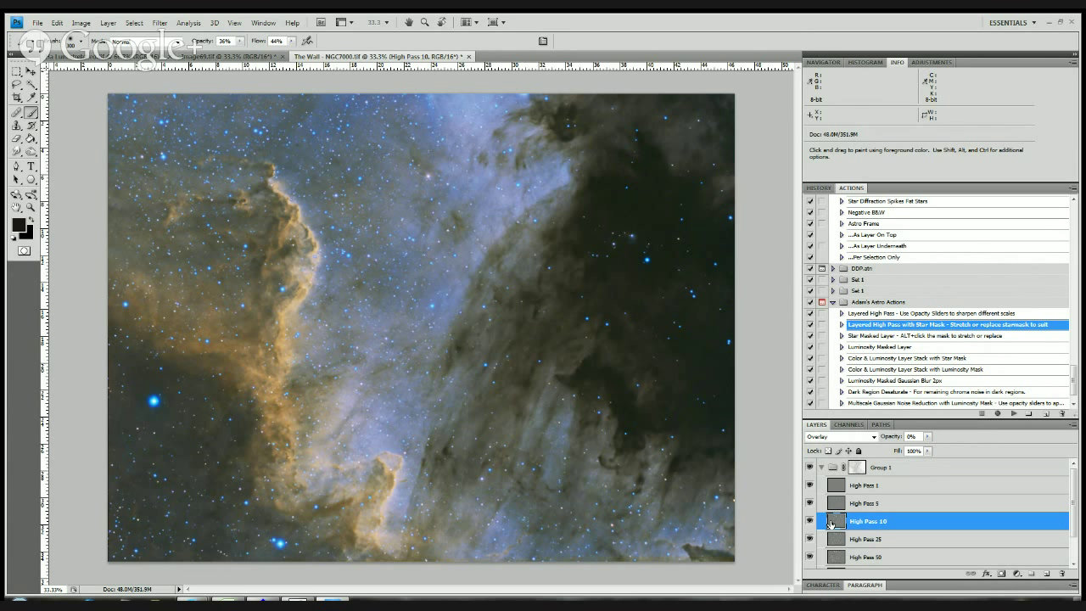
left_click(858, 468)
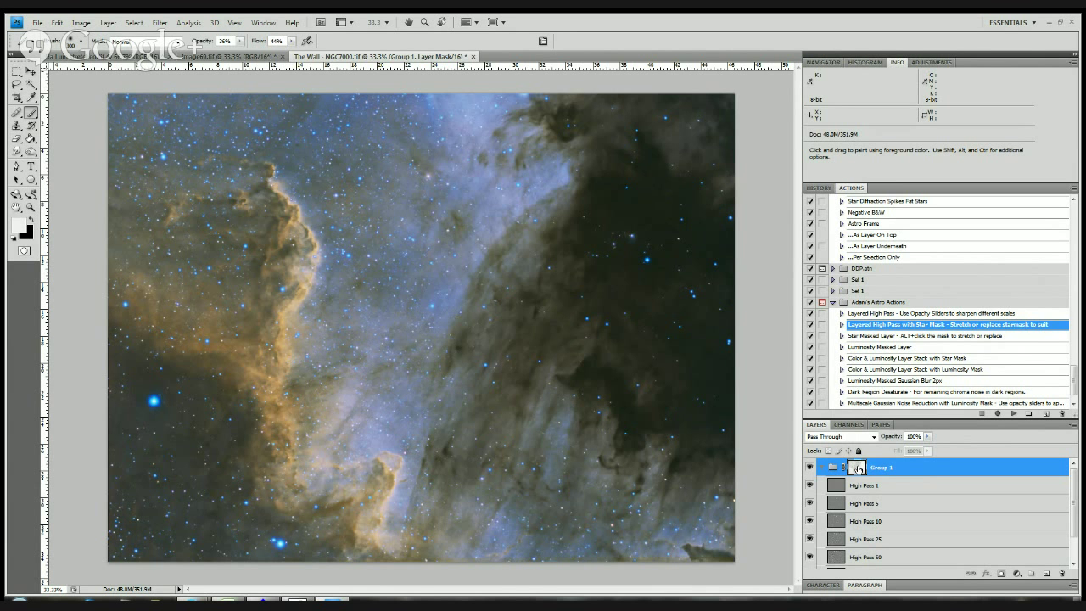
left_click(858, 469, "alt")
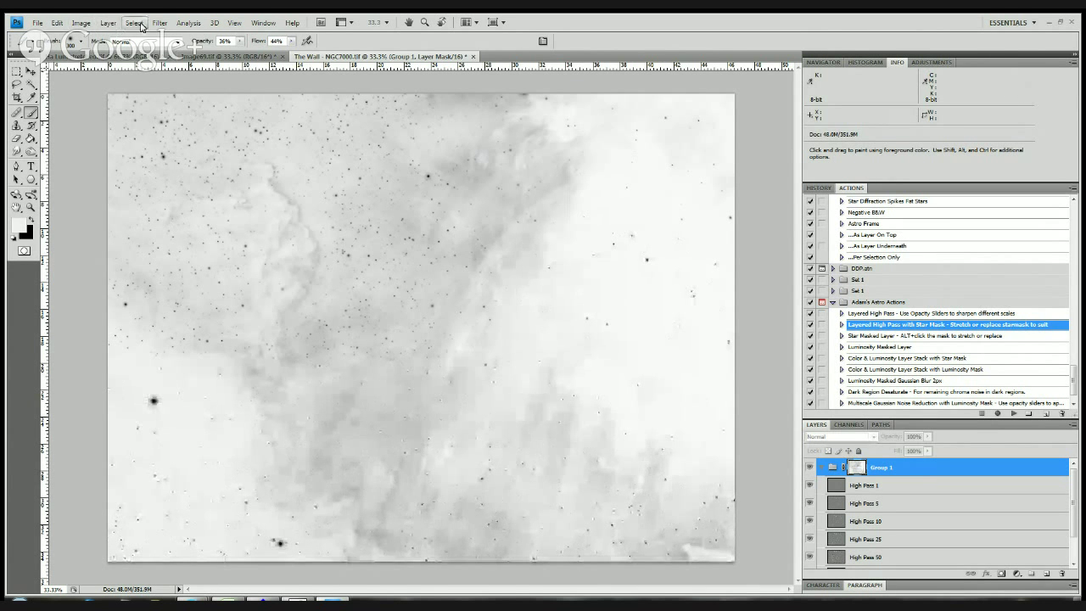
left_click(82, 23)
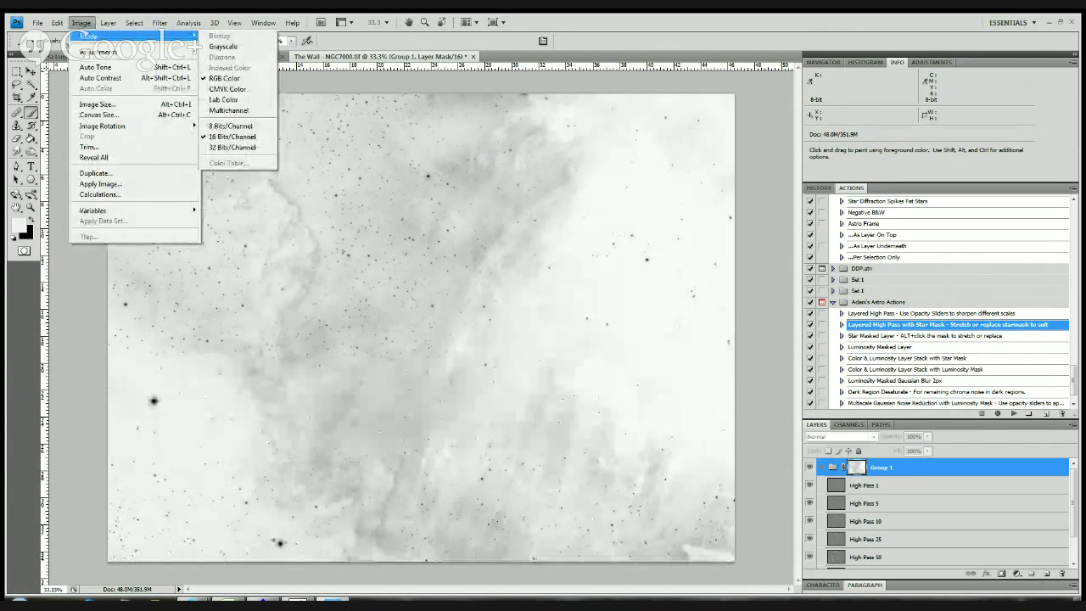
mouse_move(97, 52)
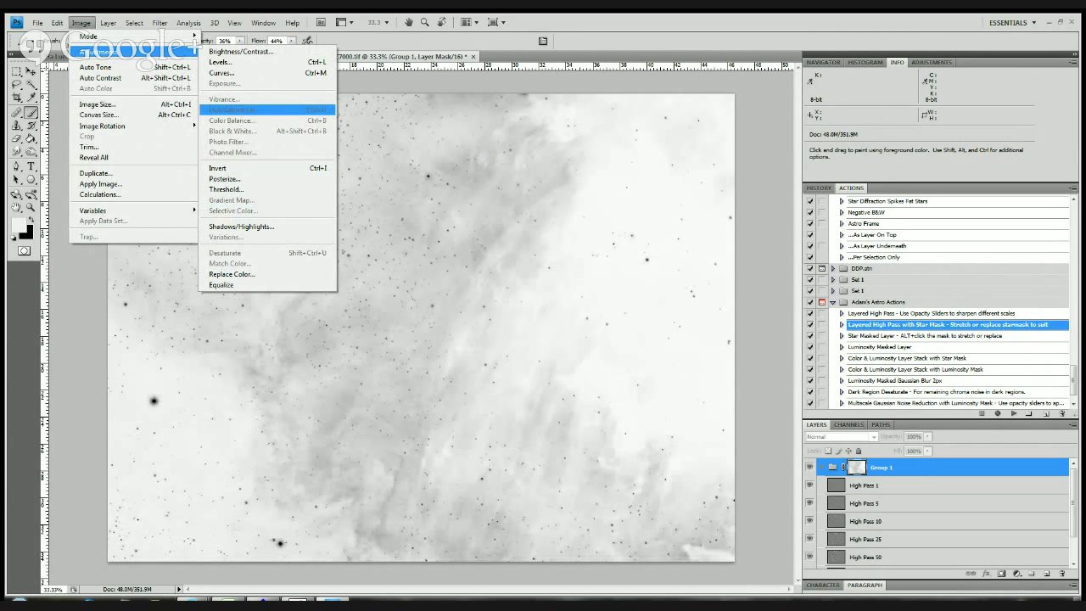
left_click(229, 189)
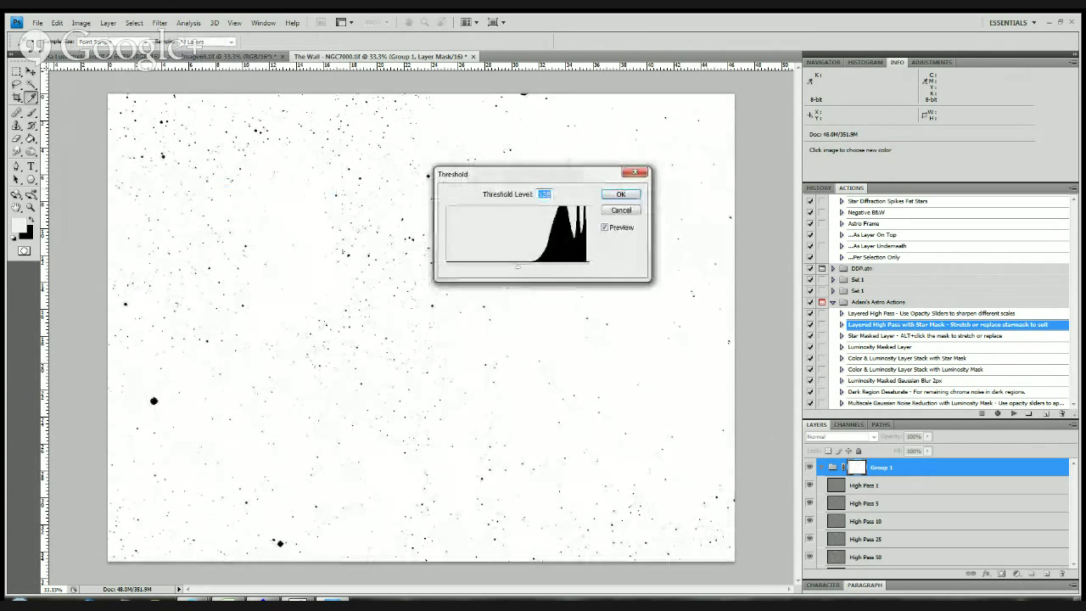
type("90")
left_click_drag(497, 267, 534, 267)
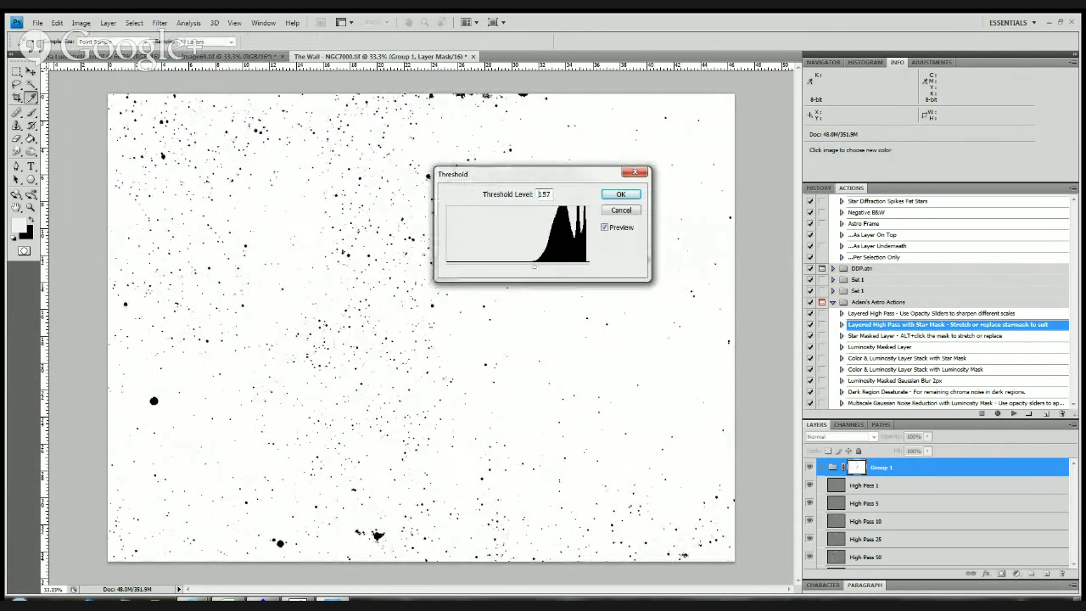
left_click(621, 210)
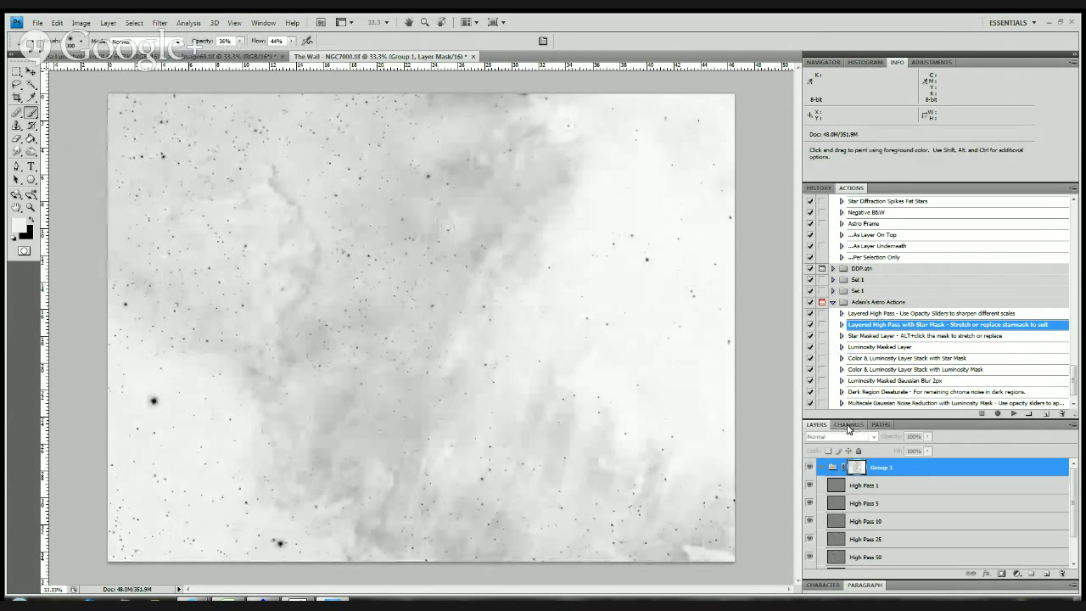
- Revert the mask painting to the earliest brush stroke kept in the history and display the Group 1 mask on its own
left_click(819, 188)
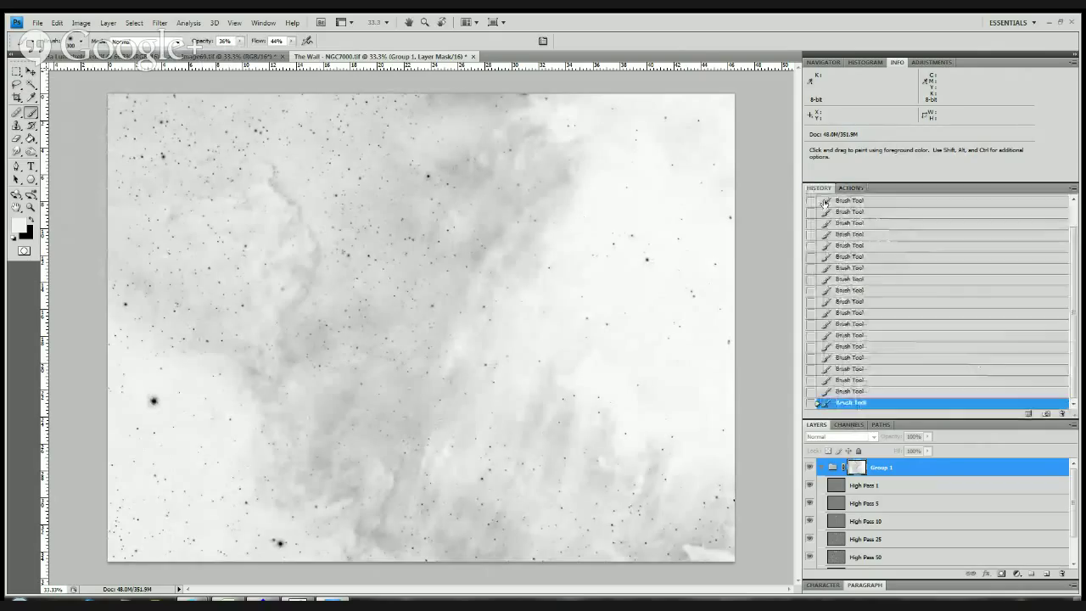
scroll(855, 395, "up", 10)
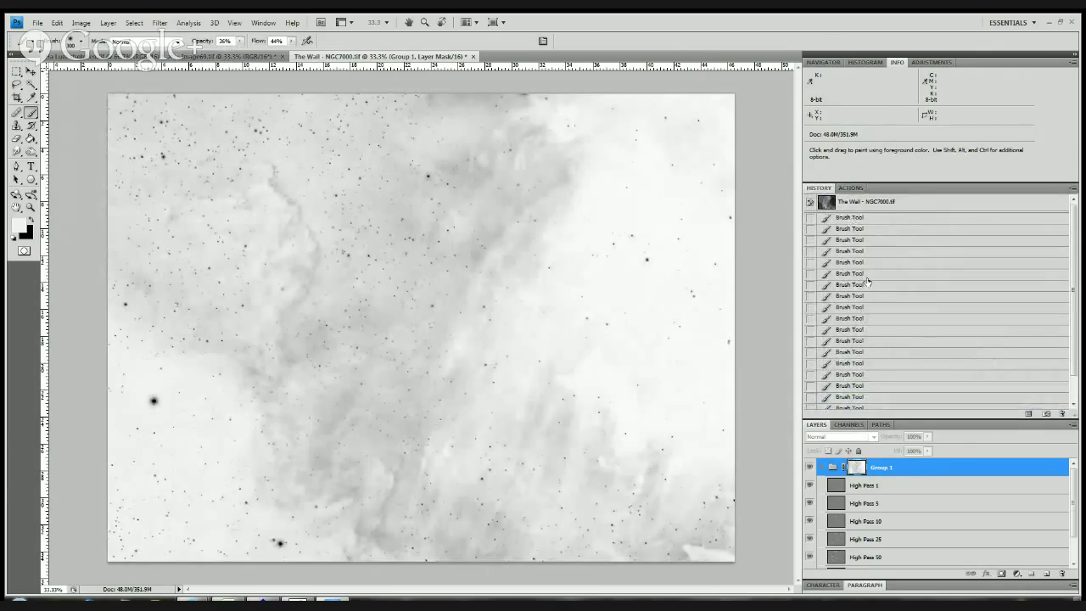
left_click(858, 218)
left_click(855, 205)
left_click(853, 217)
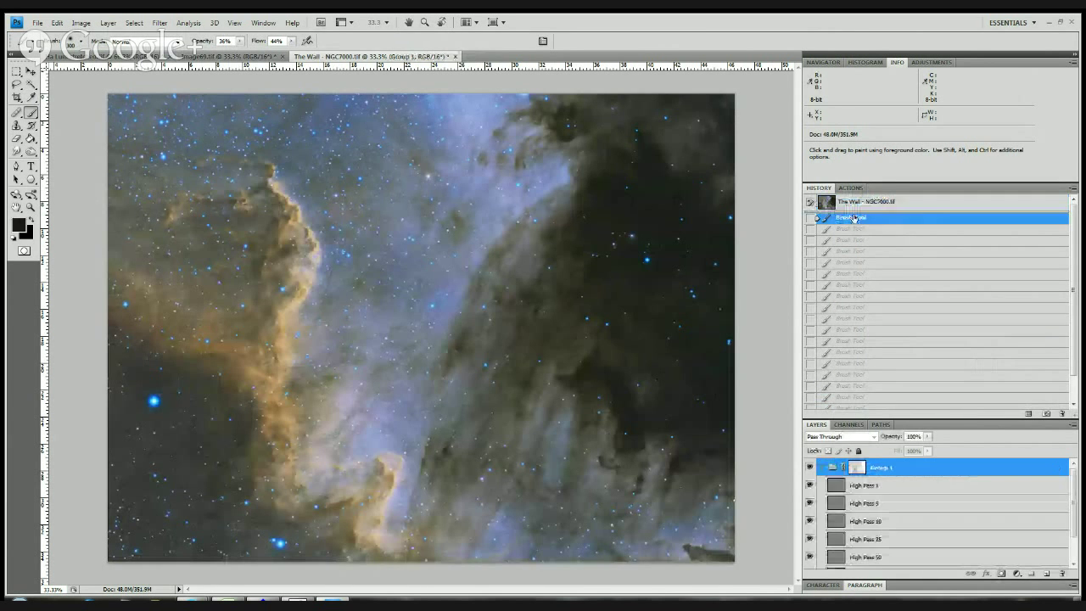
left_click(855, 467)
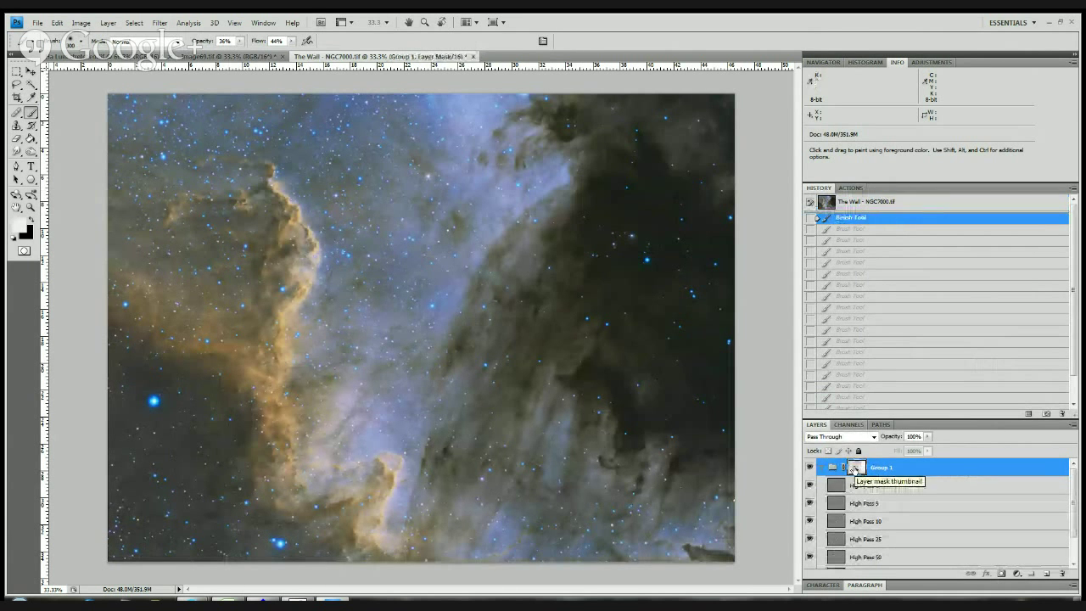
left_click(855, 467, "alt")
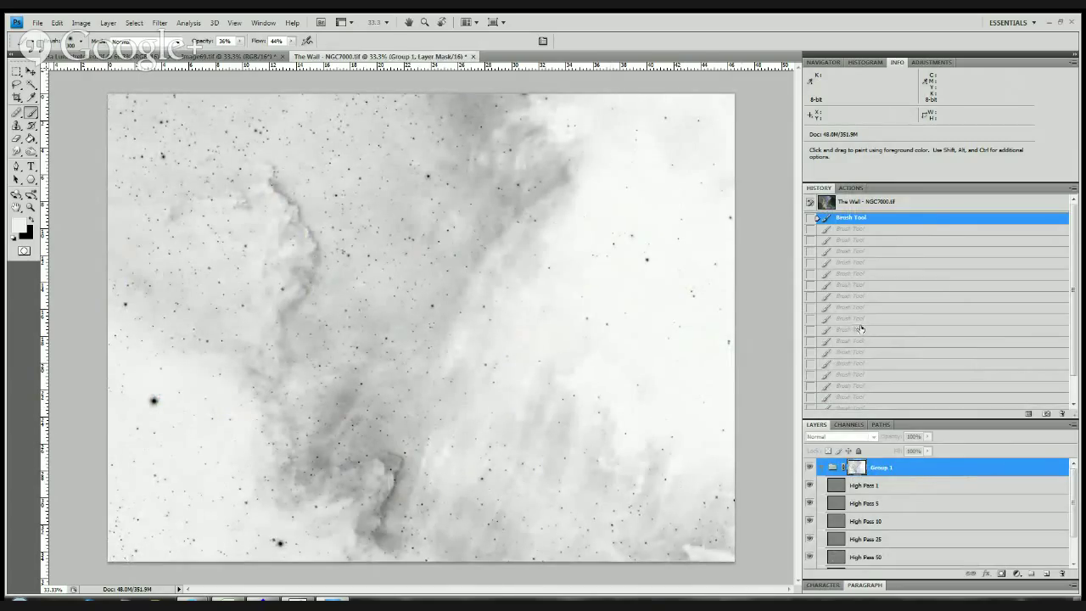
- Raise the opacity of the High Pass 10 layer to 100%, judging the sharpening at 200% magnification
left_click(862, 521)
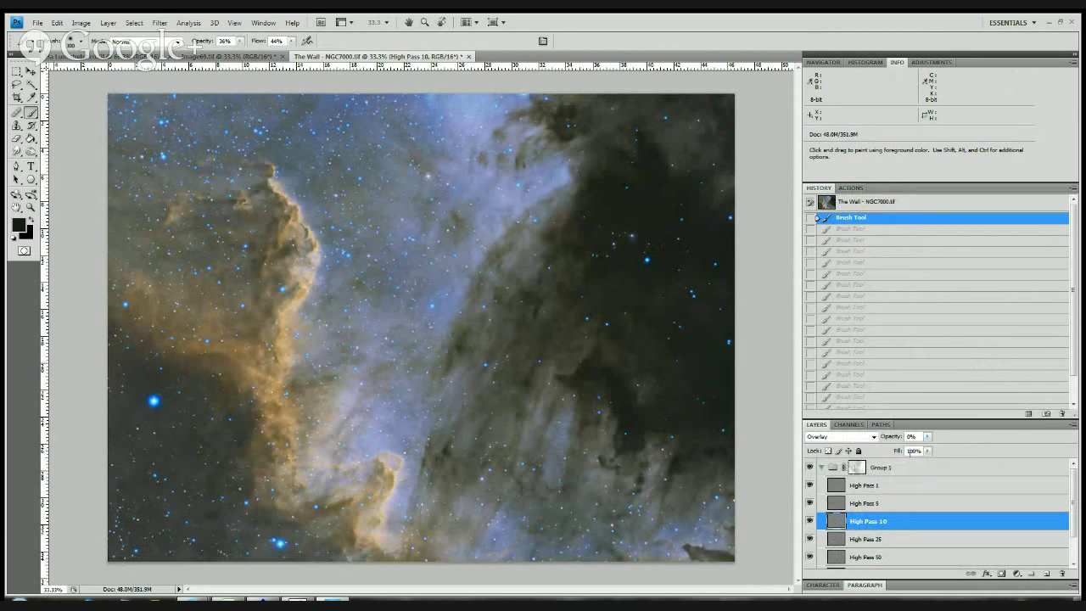
mouse_move(926, 436)
left_mouse_down()
mouse_move(921, 448)
mouse_move(961, 447)
left_mouse_up()
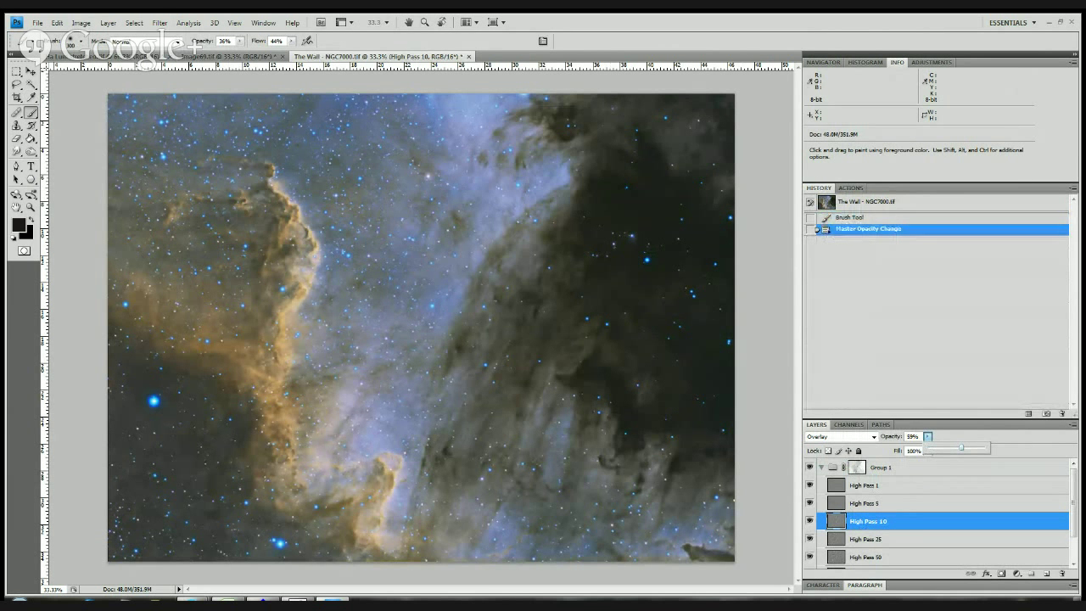
left_click_drag(961, 447, 968, 447)
key("ctrl+plus")
key("ctrl+plus")
key("ctrl+plus")
key("ctrl+plus")
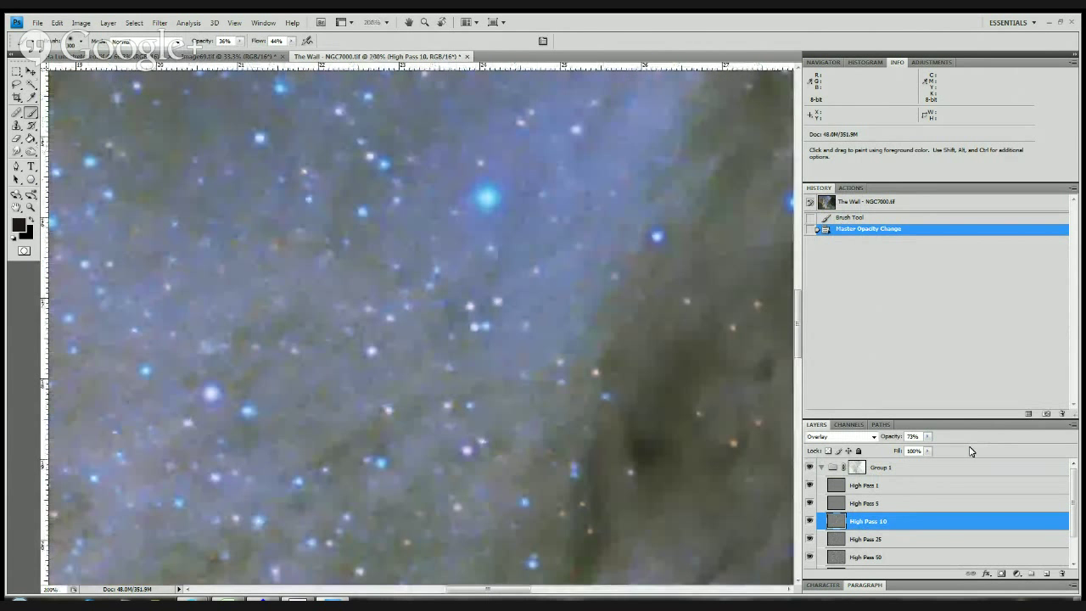
left_click(927, 436)
left_click_drag(932, 448, 953, 448)
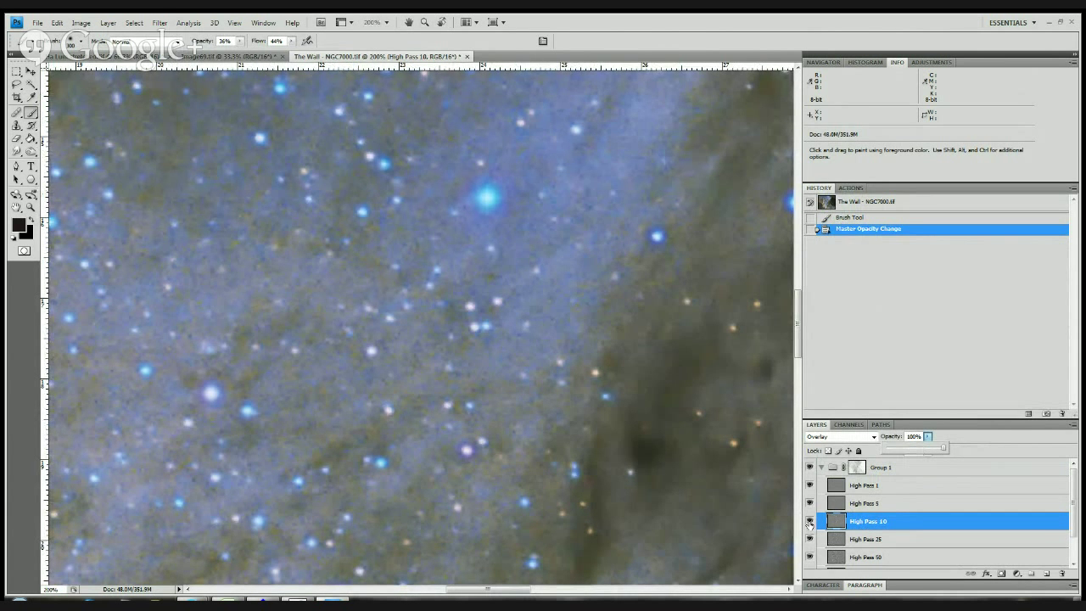
- Compare the image with the High Pass 10 layer hidden and shown, and with the Group 1 mask disabled and enabled
left_click(809, 521)
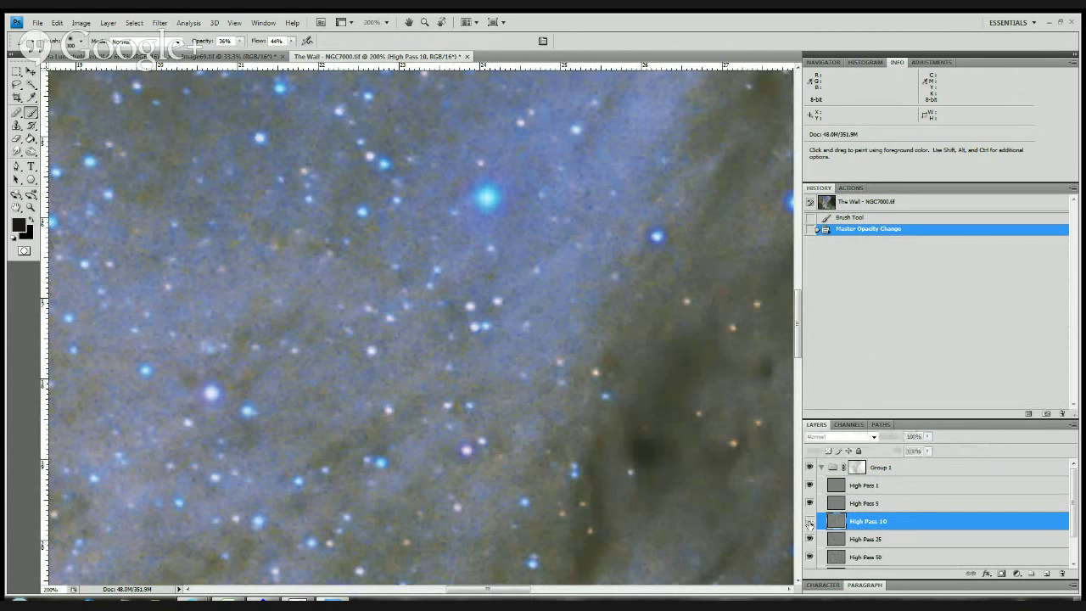
left_click(810, 521)
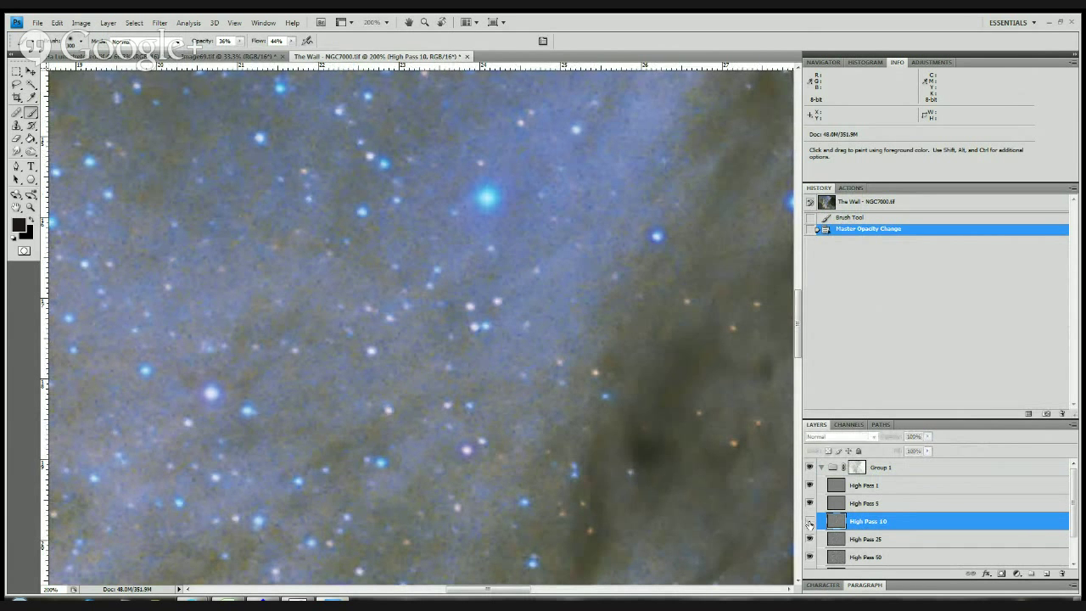
left_click(810, 521)
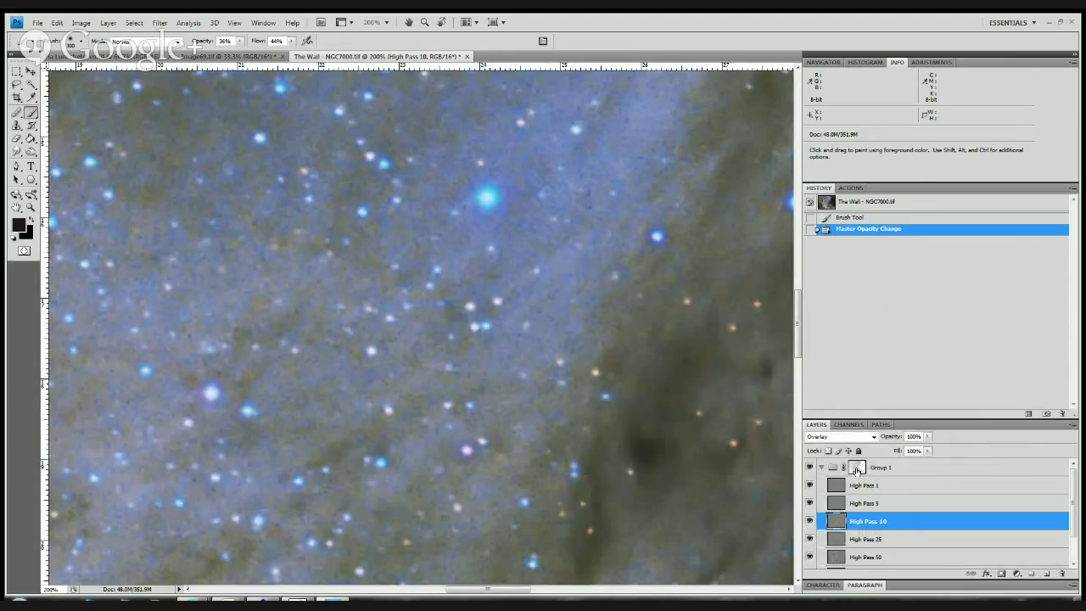
key("alt")
key("shift")
left_click(857, 467, "alt+shift")
left_click(857, 467, "shift")
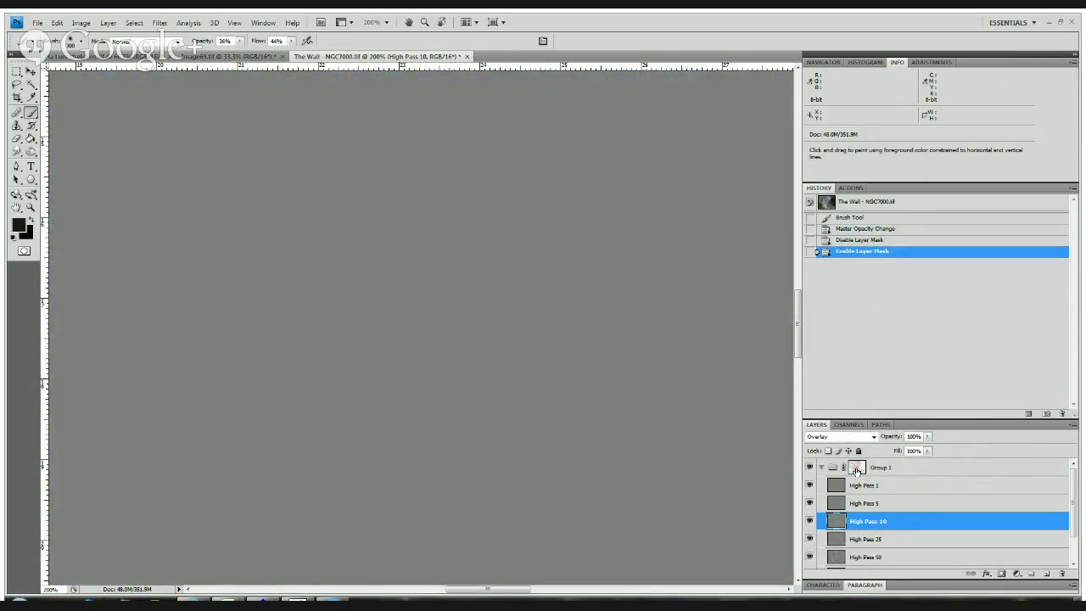
left_click(857, 468, "shift")
left_click(857, 469, "shift")
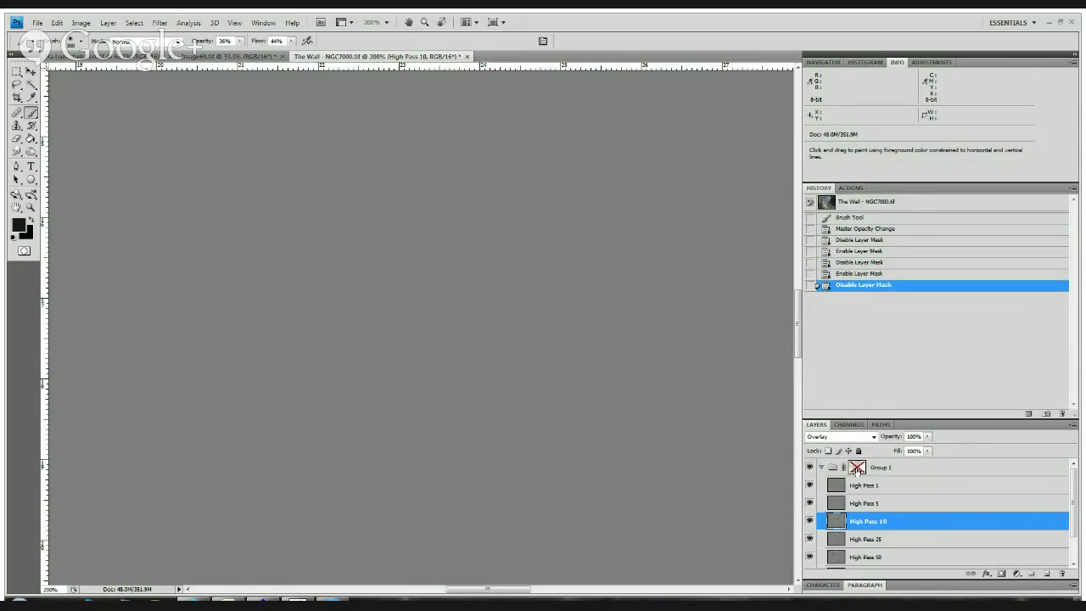
left_click(857, 469, "shift")
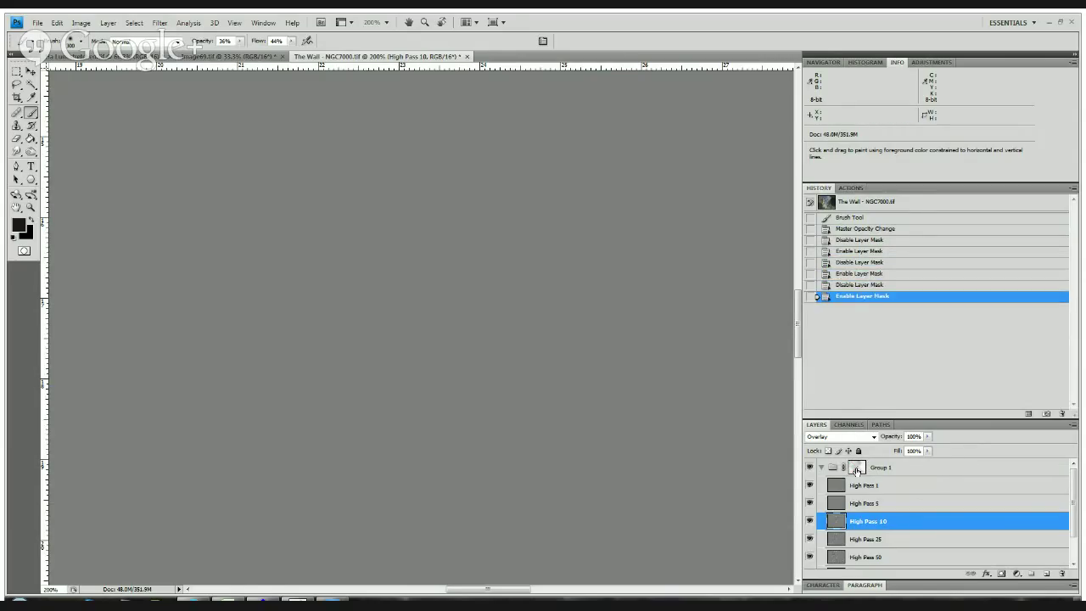
left_click(810, 522)
left_click(810, 522)
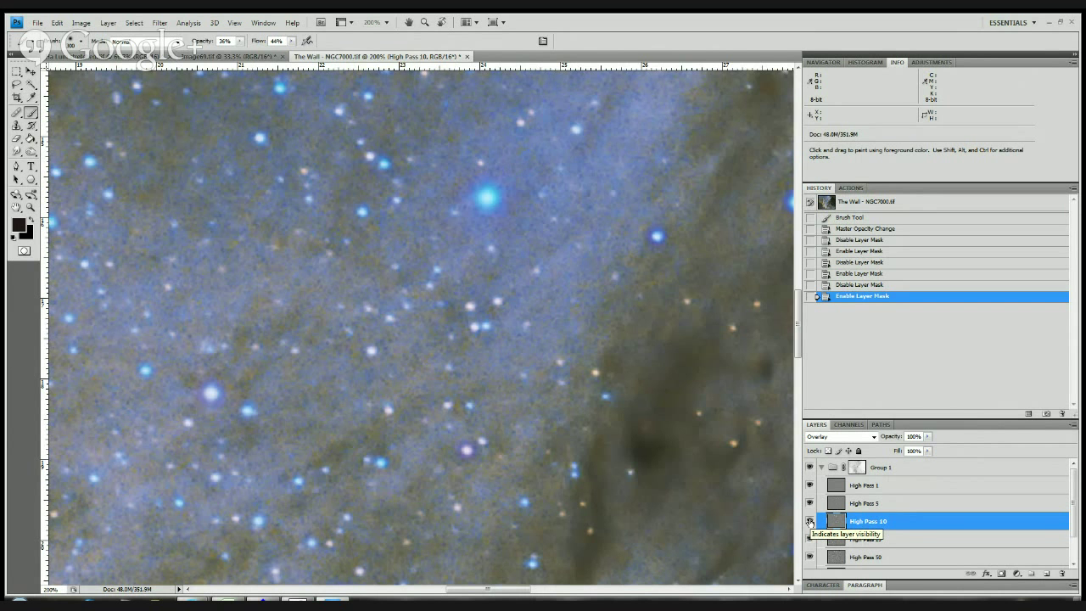
- Darken the Group 1 mask with a Levels adjustment, lowering the midtone value past 0.57
left_click(854, 469, "alt")
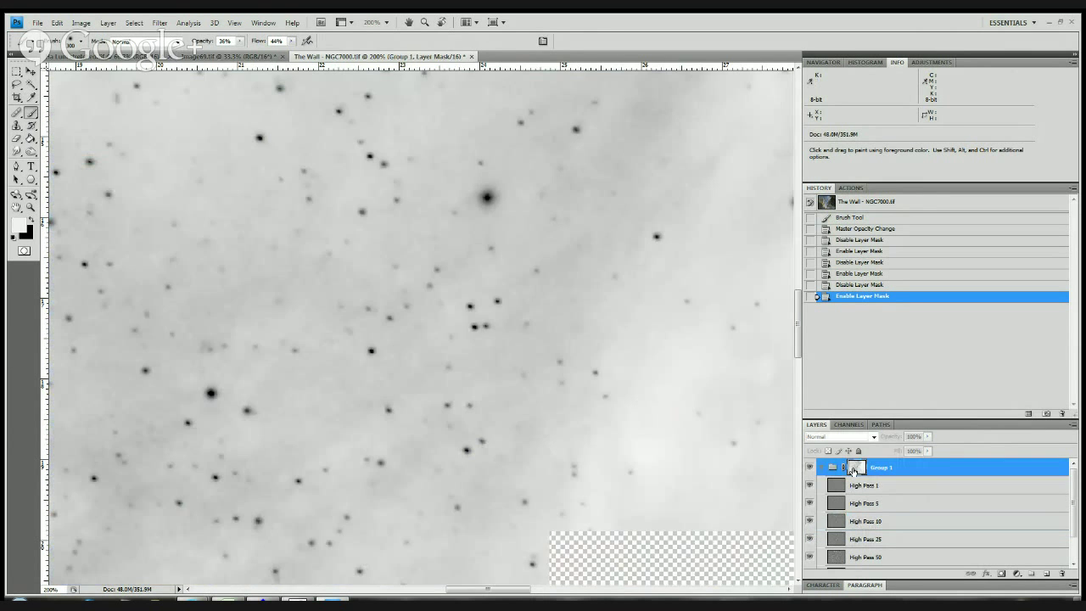
key("ctrl+l")
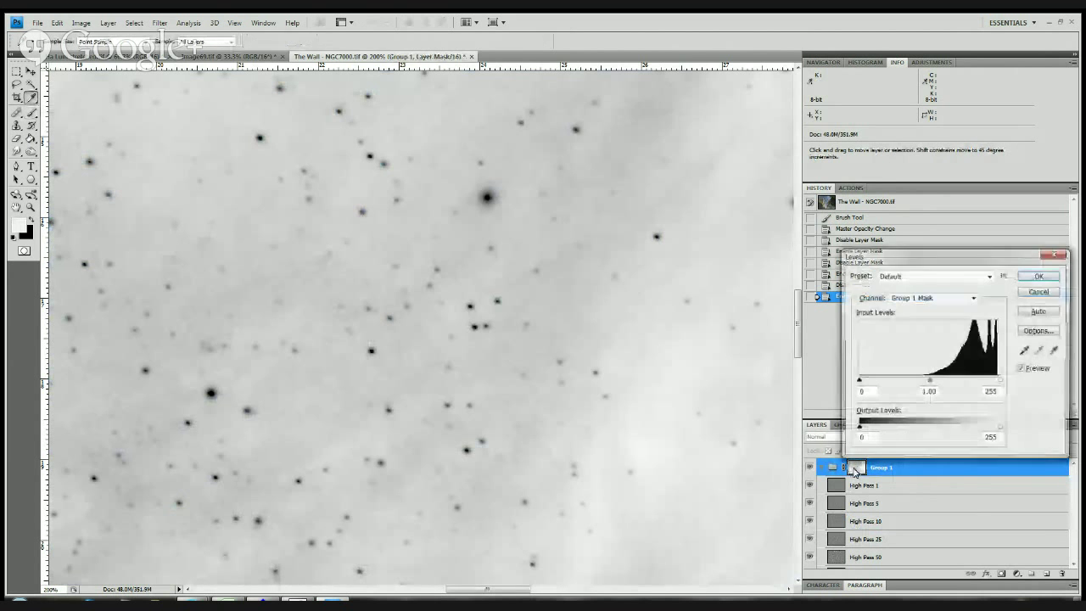
left_click_drag(928, 381, 931, 381)
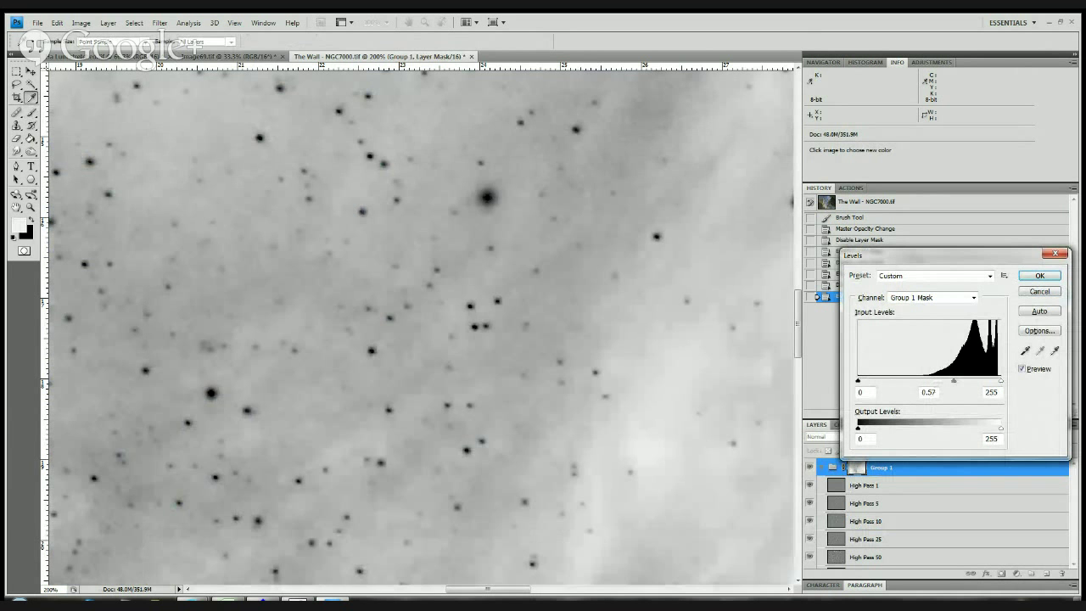
left_click_drag(954, 381, 962, 381)
key("Return")
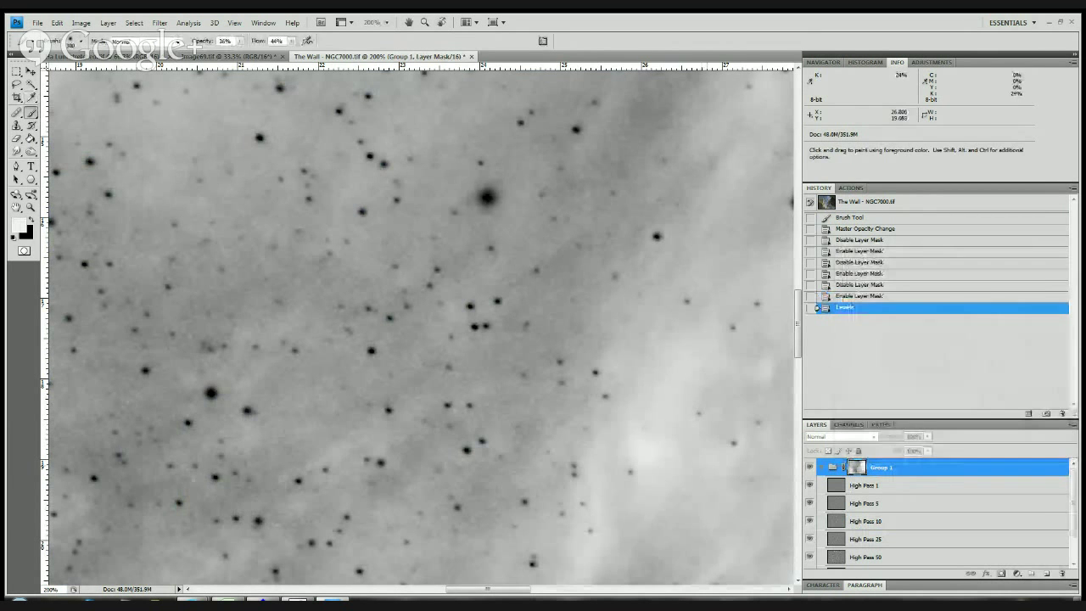
- Lower the High Pass 10 layer's opacity to 38% and restore it to 100% to judge the sharpening strength
left_click(867, 522)
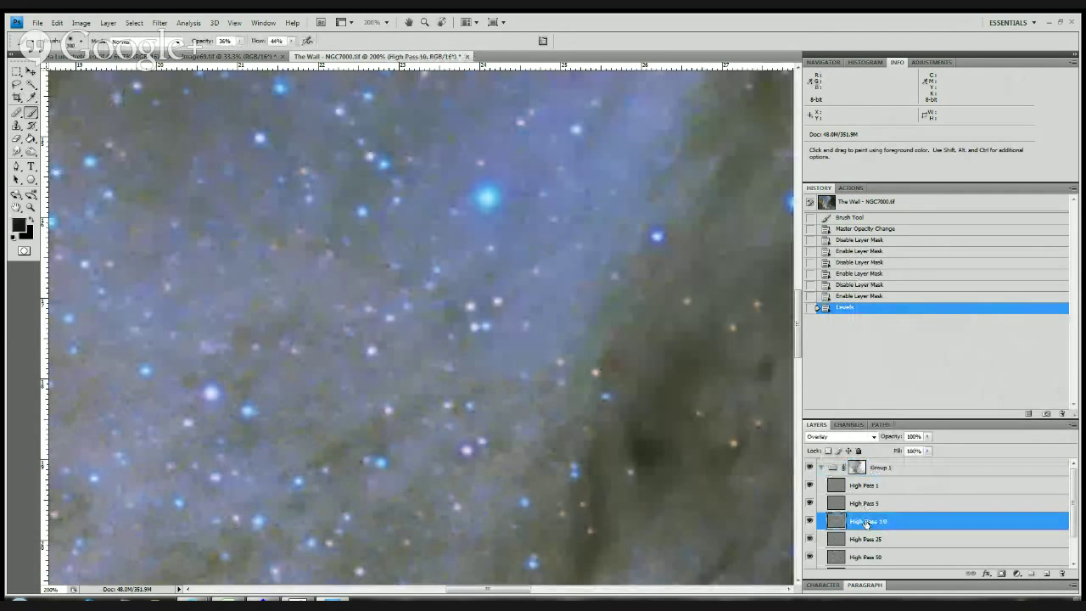
left_click(928, 437)
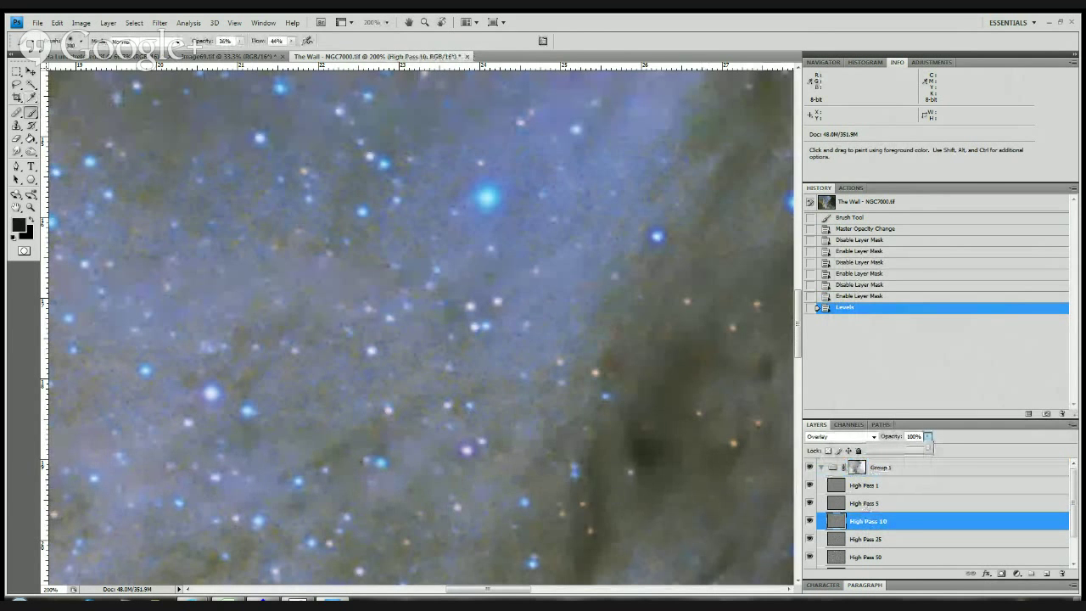
left_click_drag(928, 437, 892, 449)
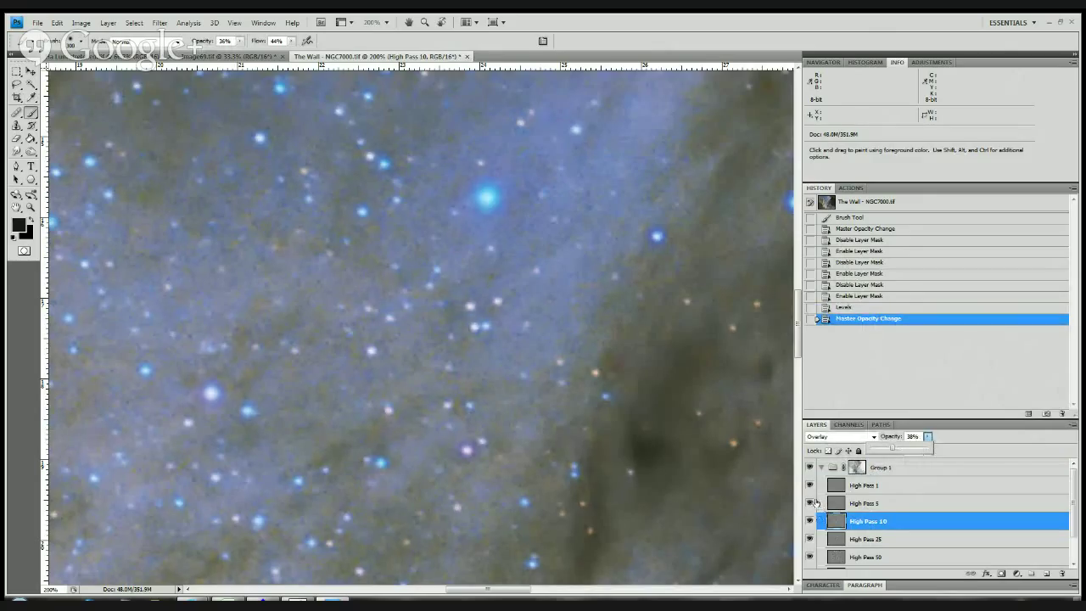
left_click_drag(891, 449, 949, 451)
- Check the darkened Group 1 mask's effect by disabling and re-enabling it, and hide and show the High Pass 10 layer
left_click(857, 468, "shift")
left_click(857, 467, "shift")
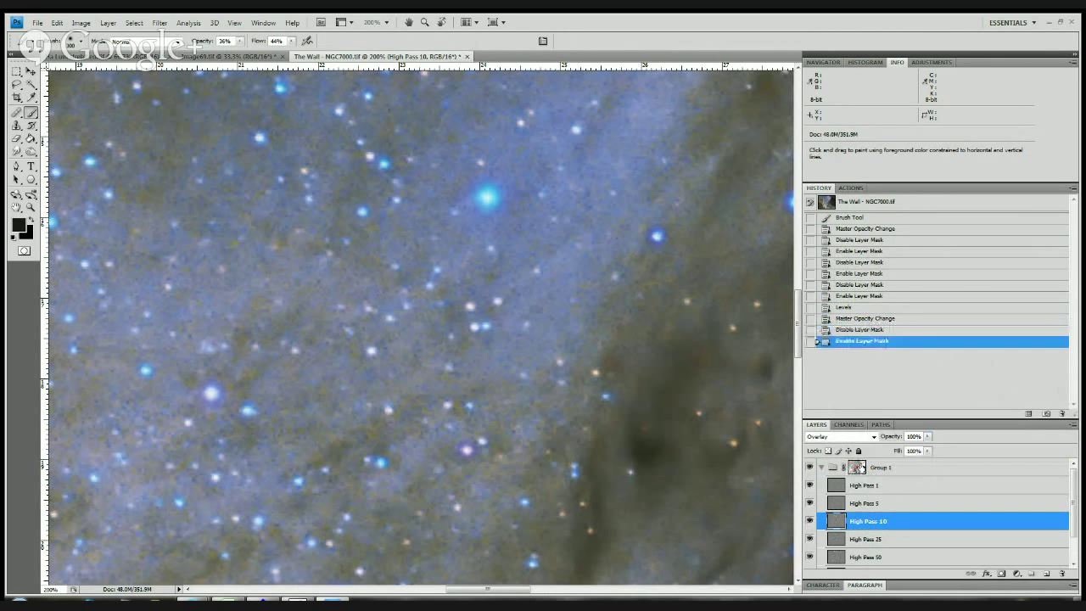
left_click(858, 468, "shift")
left_click(857, 467, "shift")
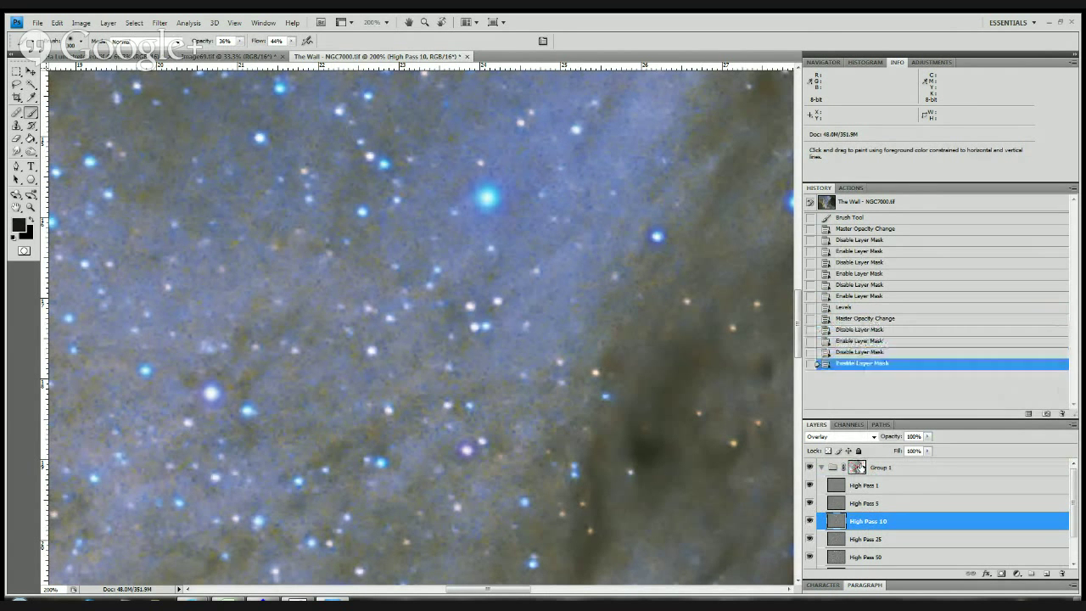
left_click(810, 522)
left_click(809, 521)
left_click(809, 522)
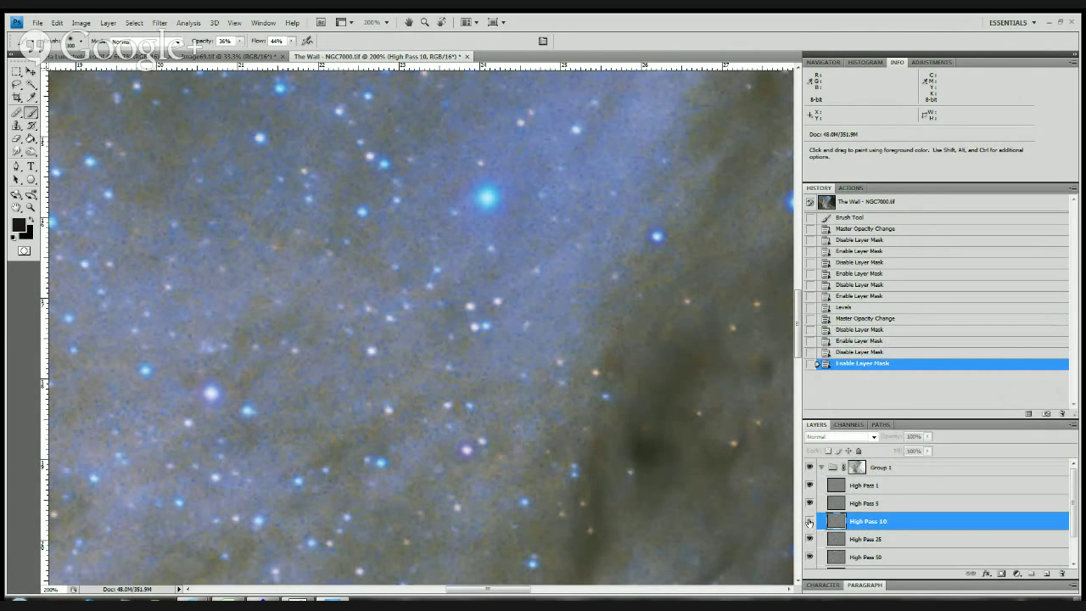
left_click(809, 522)
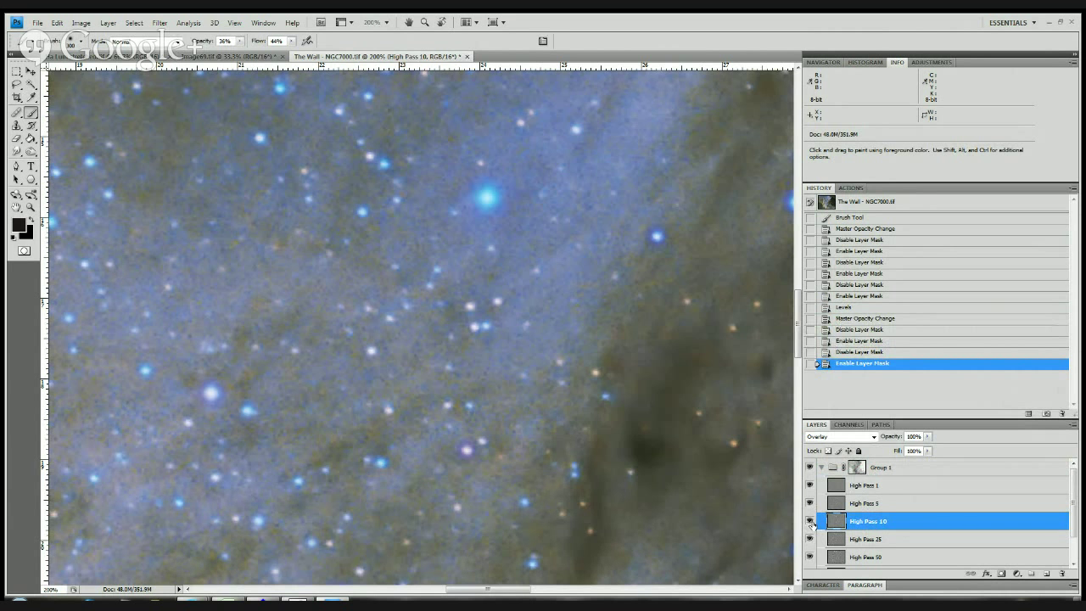
- Compare the image with the Group 1 mask disabled and enabled, and the whole image with the High Pass 10 layer hidden and shown
key("shift")
left_click(858, 469, "shift")
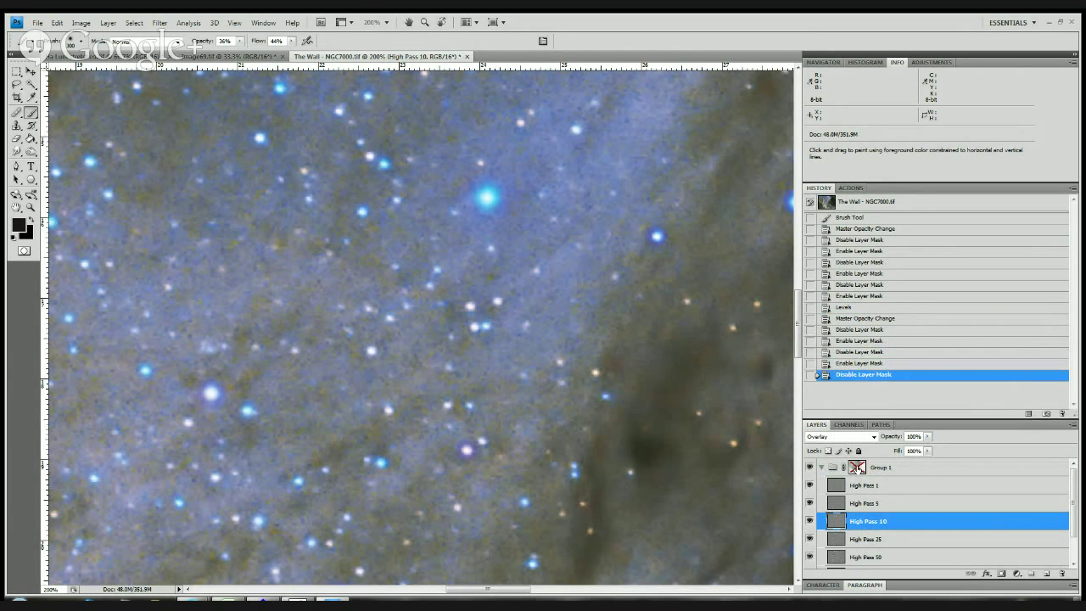
left_click(858, 469, "shift")
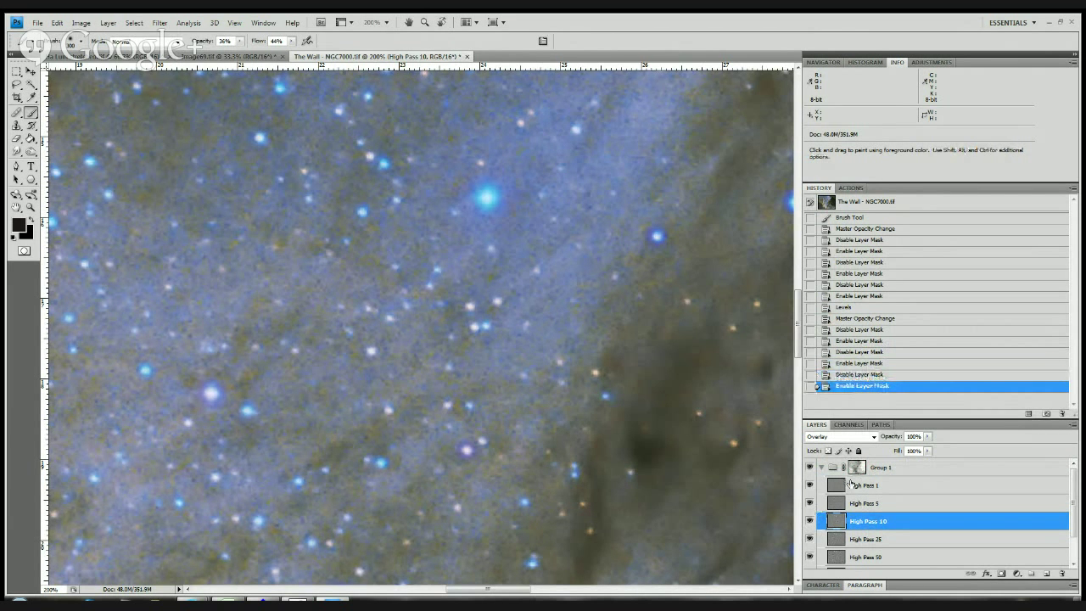
key("ctrl+minus")
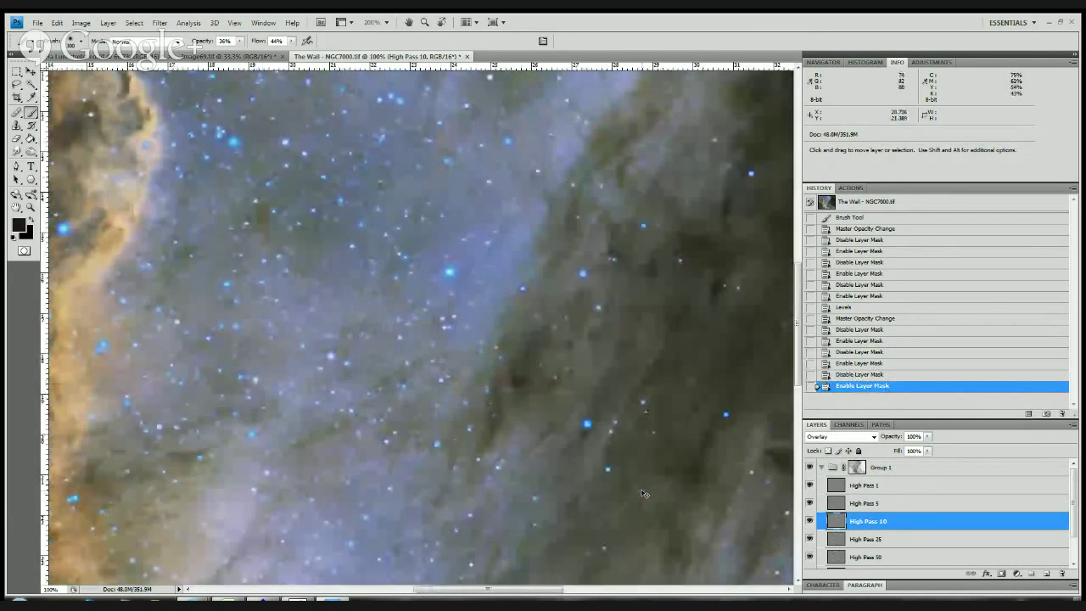
key("ctrl+minus")
key("ctrl+minus")
key("ctrl+minus")
key("ctrl+minus")
key("ctrl+plus")
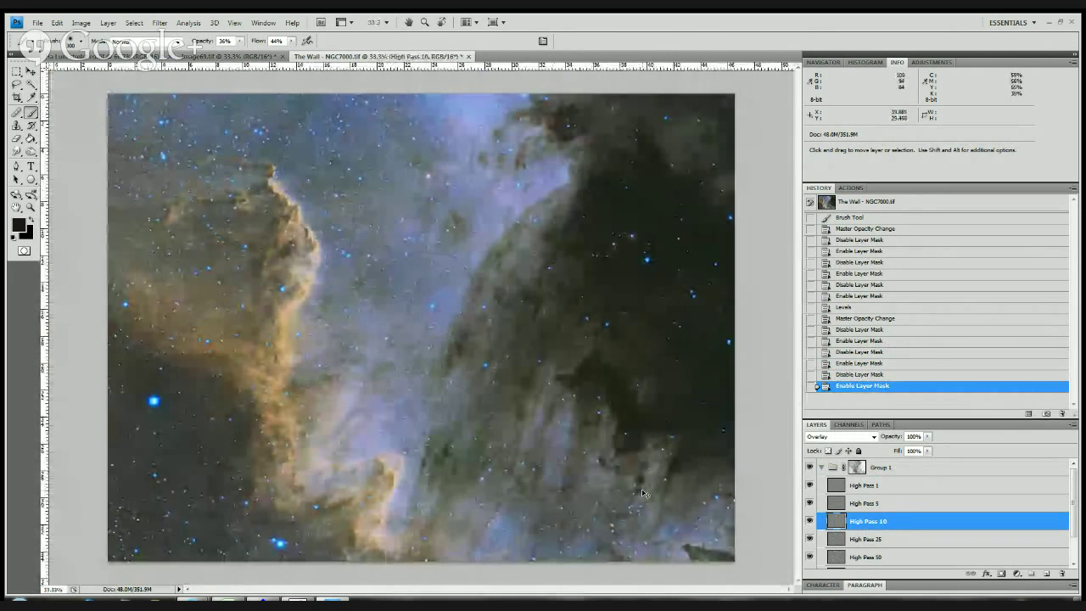
left_click(809, 520)
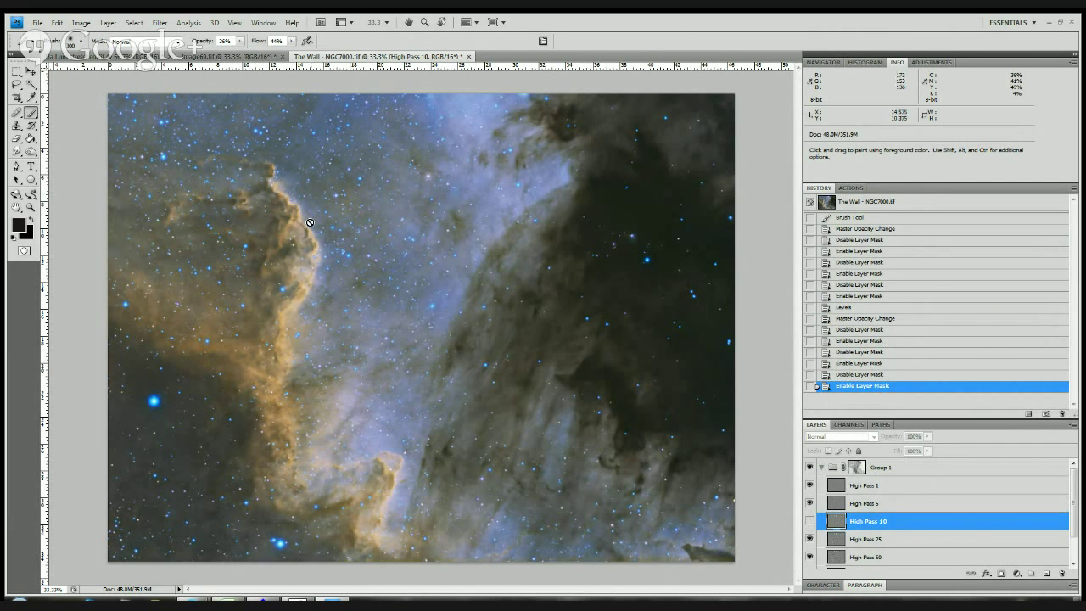
left_click(809, 521)
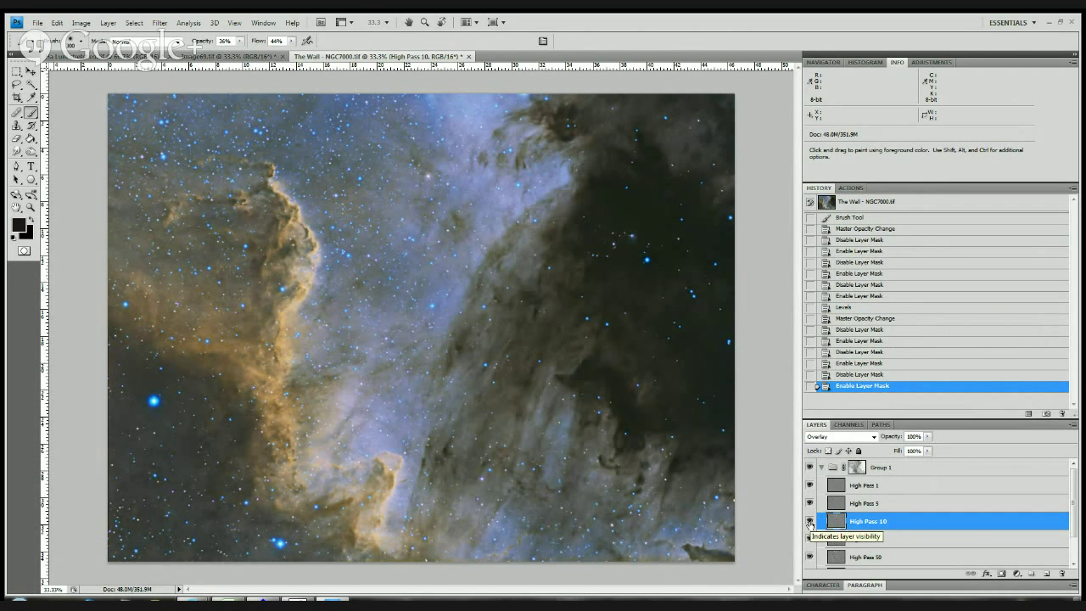
- Set the High Pass 10 layer's opacity to 27% and judge the sharpening by hiding and showing the layer
left_click(928, 437)
left_click_drag(928, 447, 919, 448)
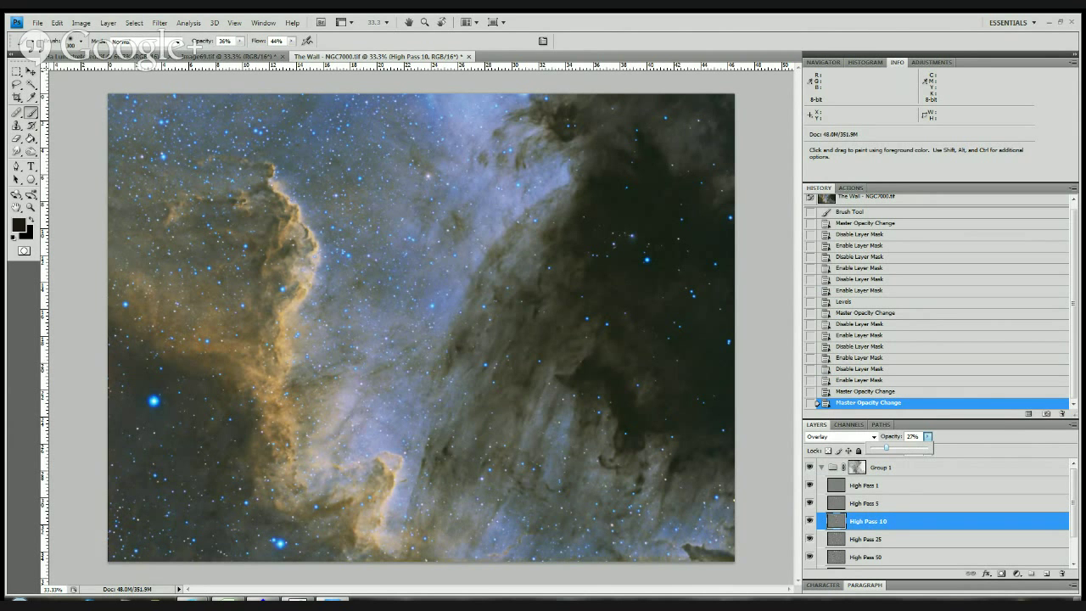
left_click(810, 521)
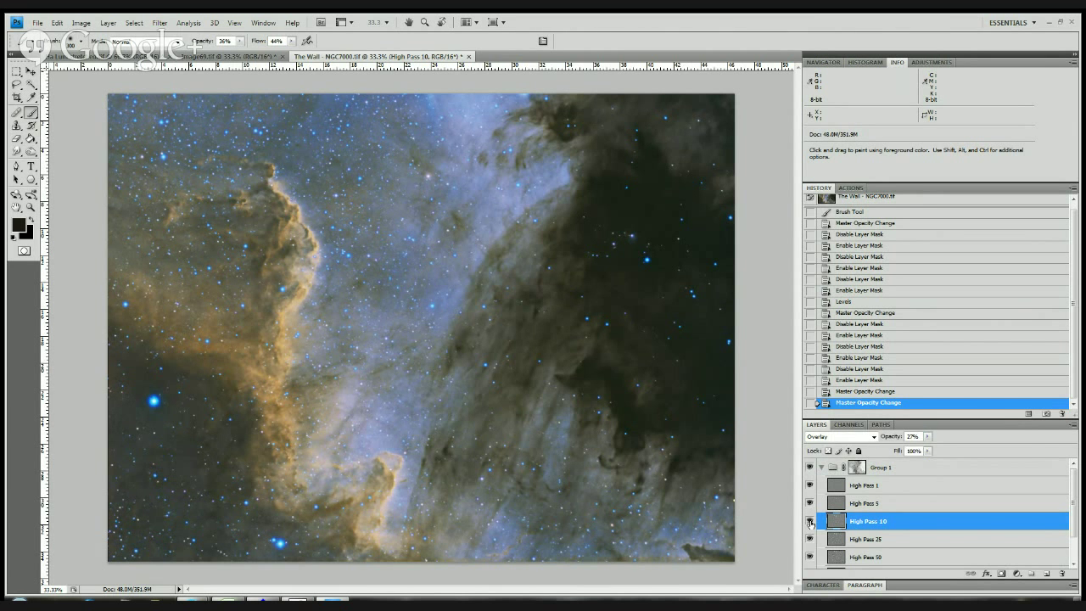
key("ctrl+plus")
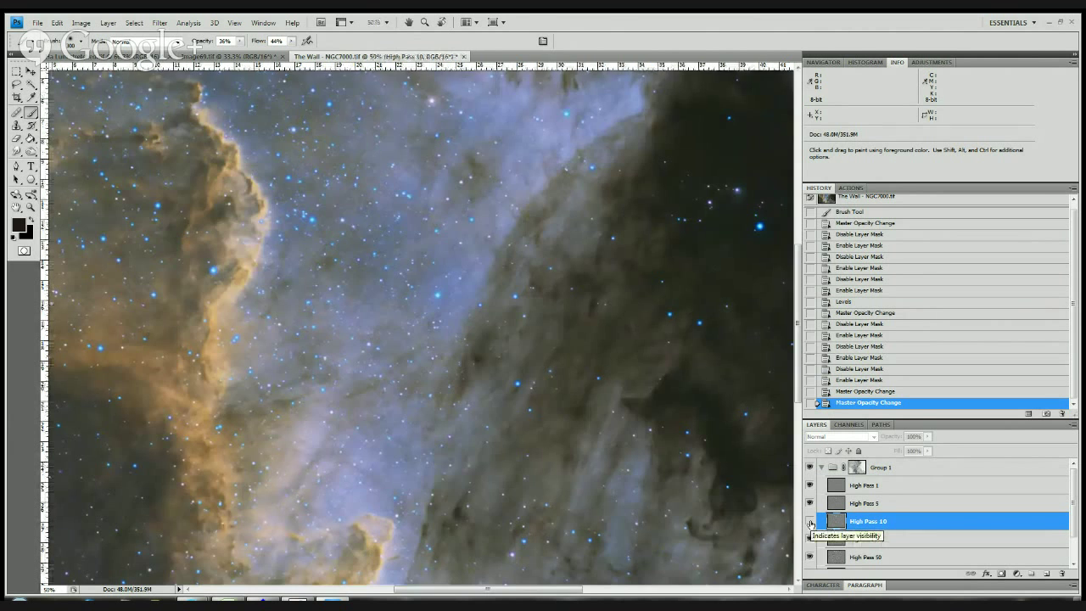
left_click(810, 523)
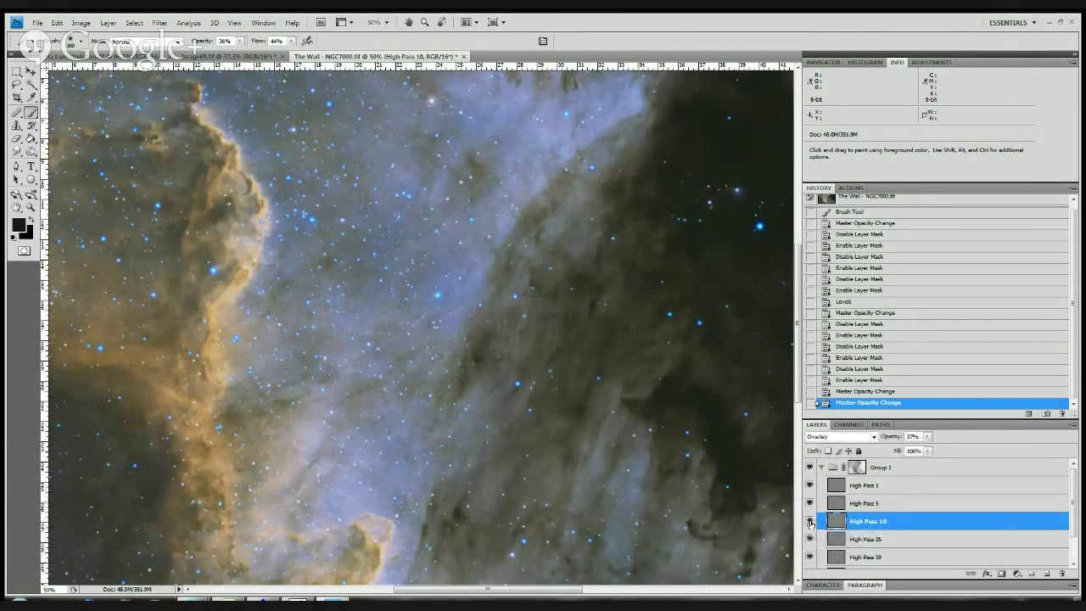
left_click(810, 524)
left_click(811, 524)
left_click(810, 524)
left_click(810, 523)
- Raise the High Pass 25 layer's opacity to 37%
left_click(894, 540)
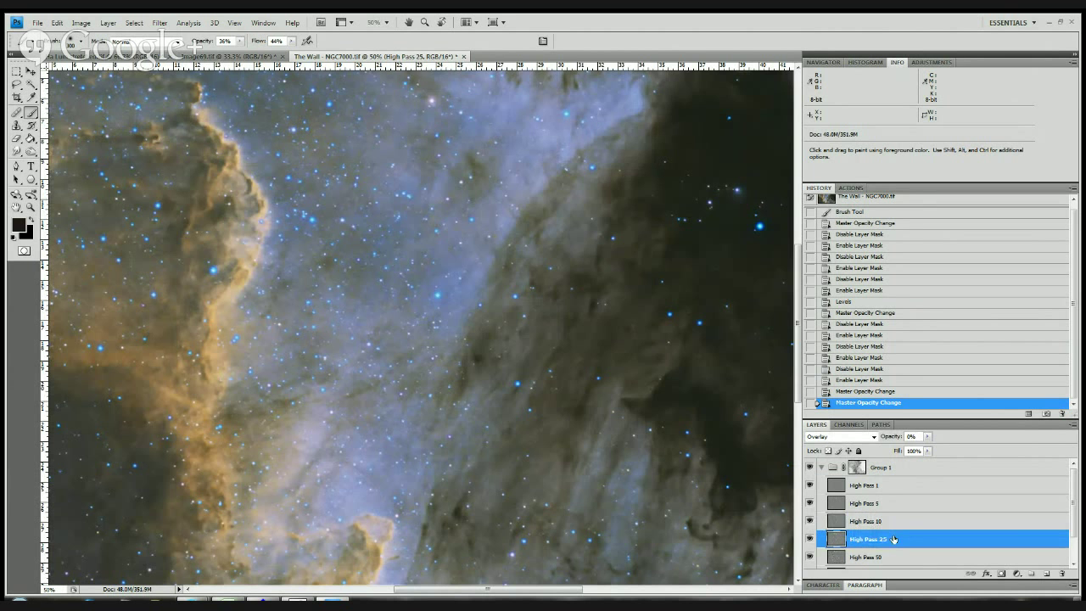
left_click(929, 436)
left_click_drag(927, 448, 945, 448)
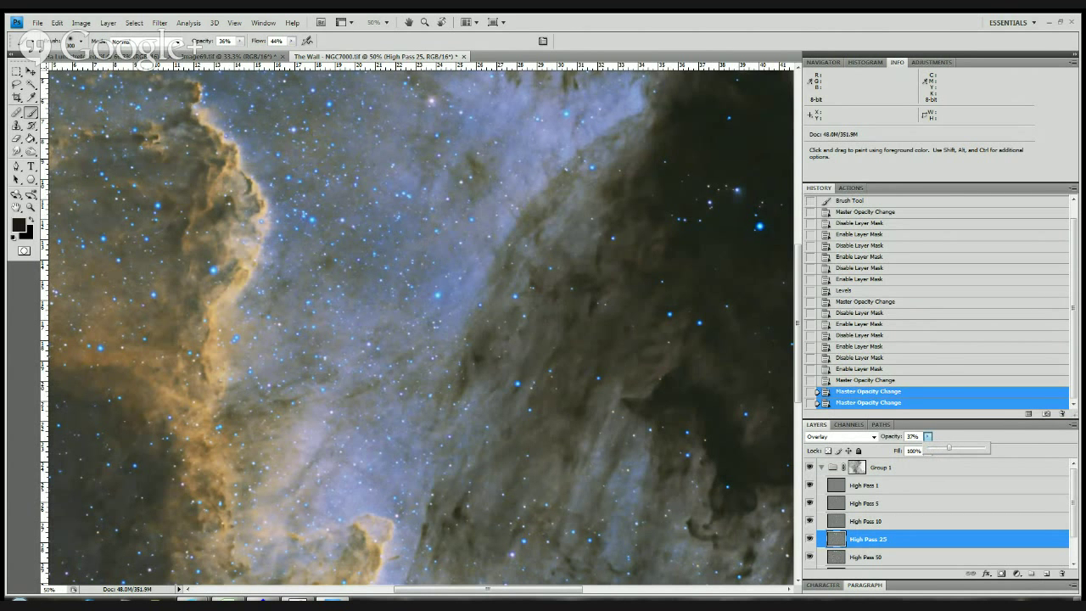
key("ctrl+minus")
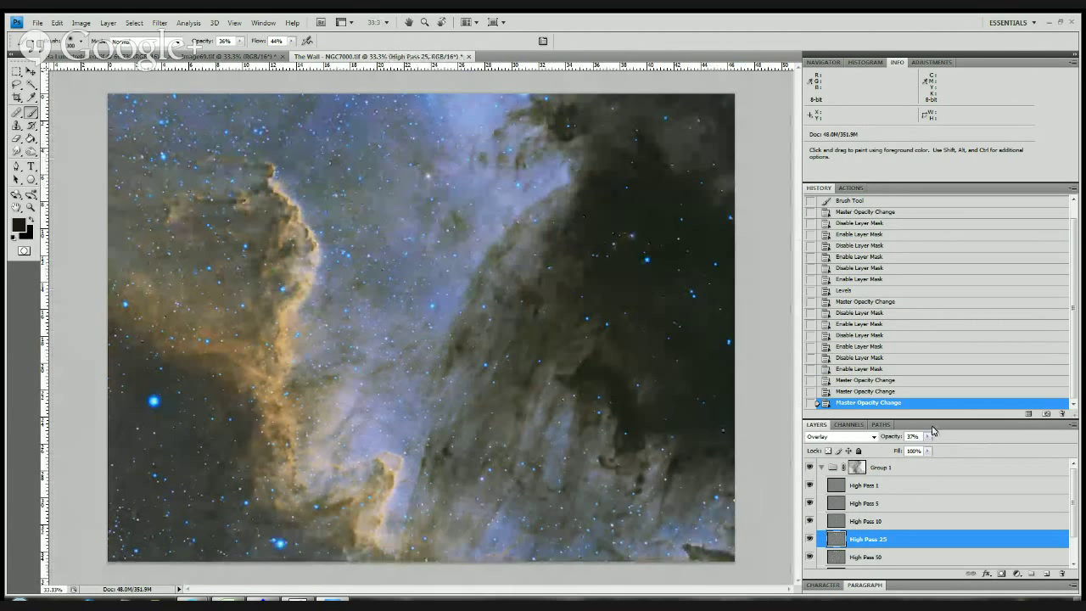
left_click(927, 436)
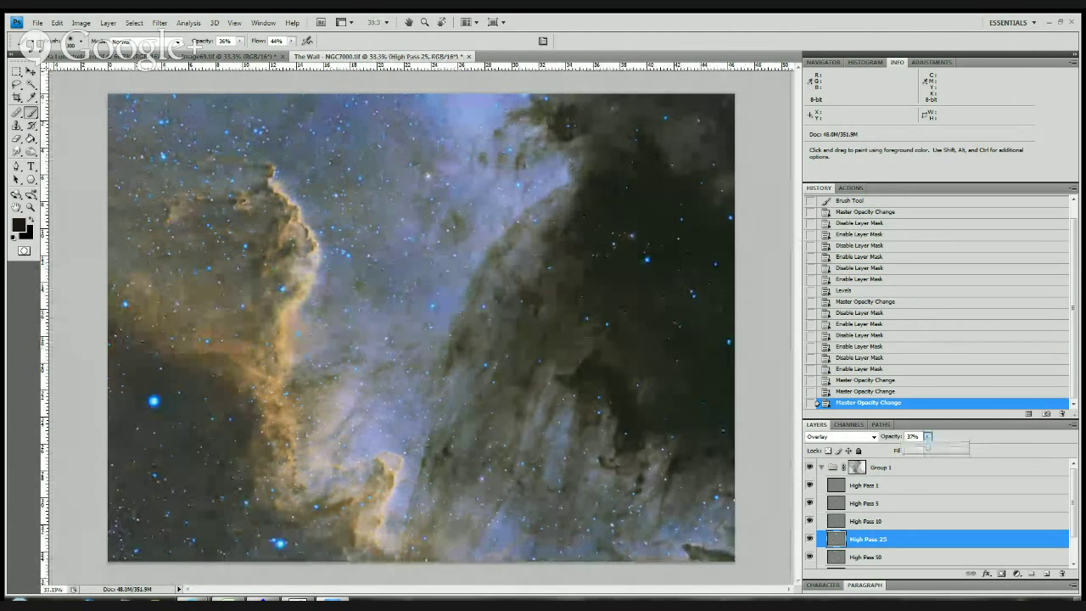
- Compare the image with the High Pass 25 layer hidden and shown, and examine the dark nebula region close up
left_click(809, 539)
left_click(809, 539)
left_click(809, 539)
left_click(809, 538)
left_click(810, 539)
left_click(809, 538)
left_click(809, 539)
left_click(810, 539)
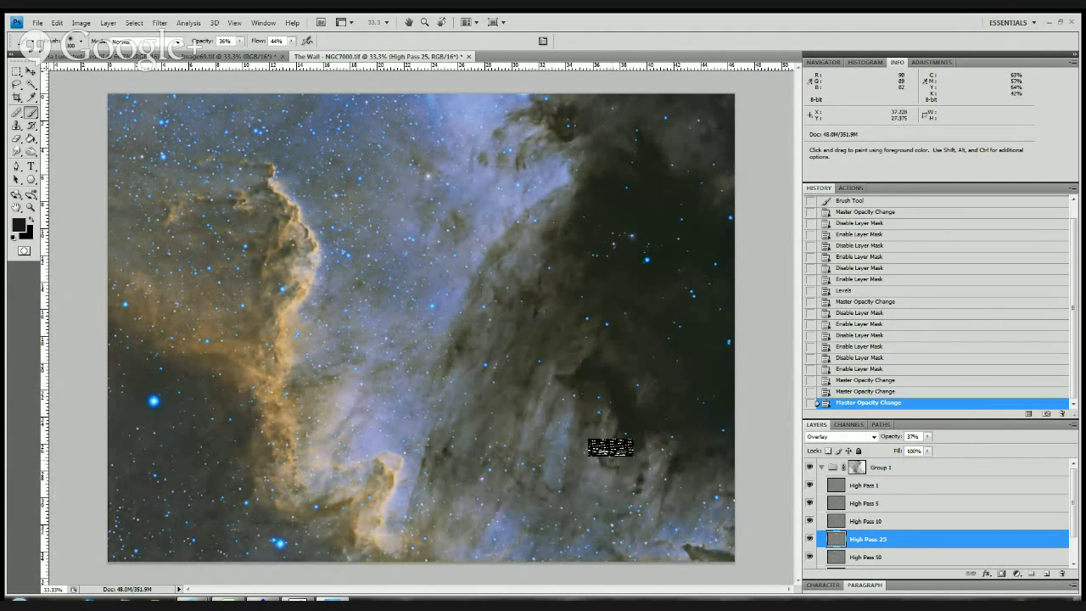
left_click(810, 540)
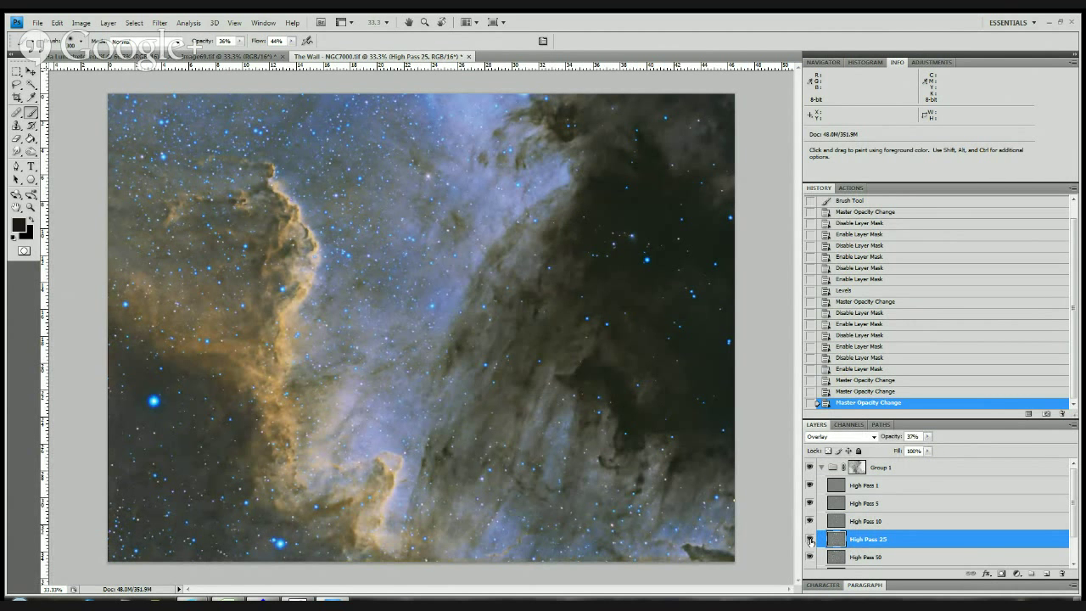
key("ctrl+plus")
key("ctrl+plus")
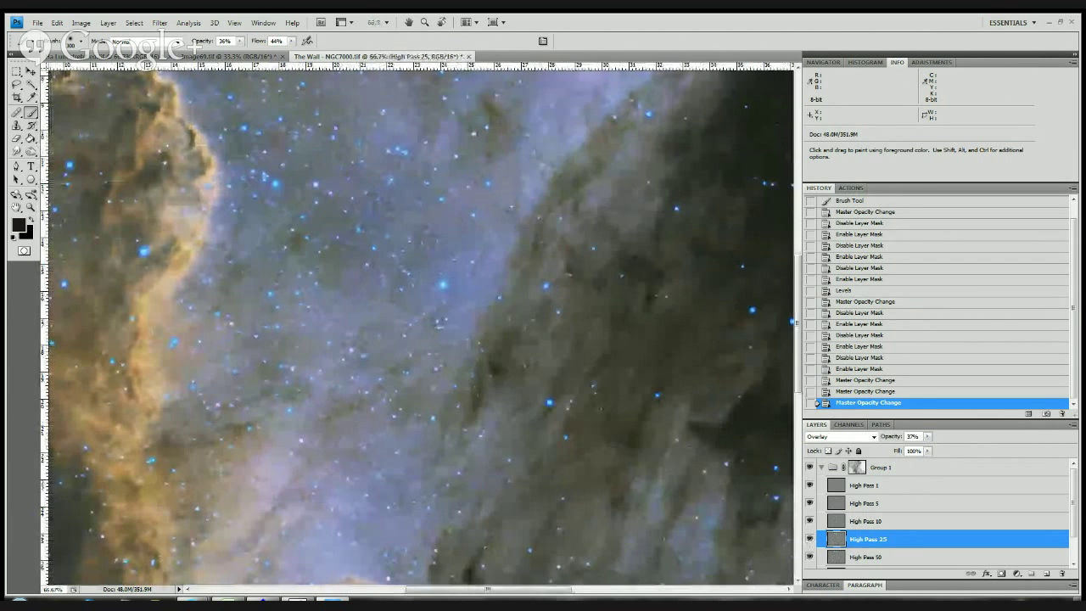
left_click_drag(474, 594, 531, 592)
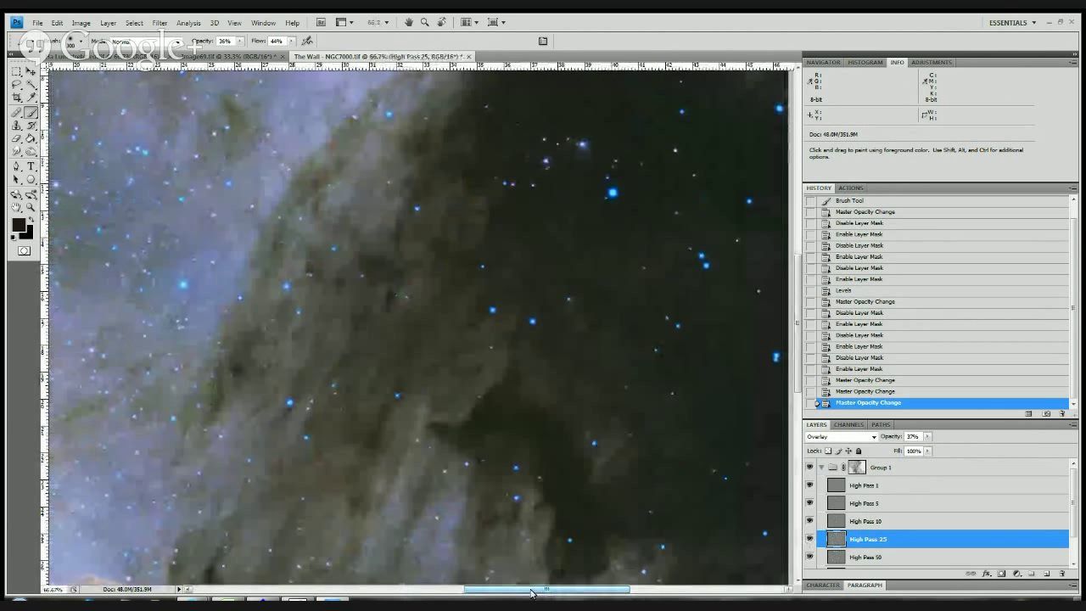
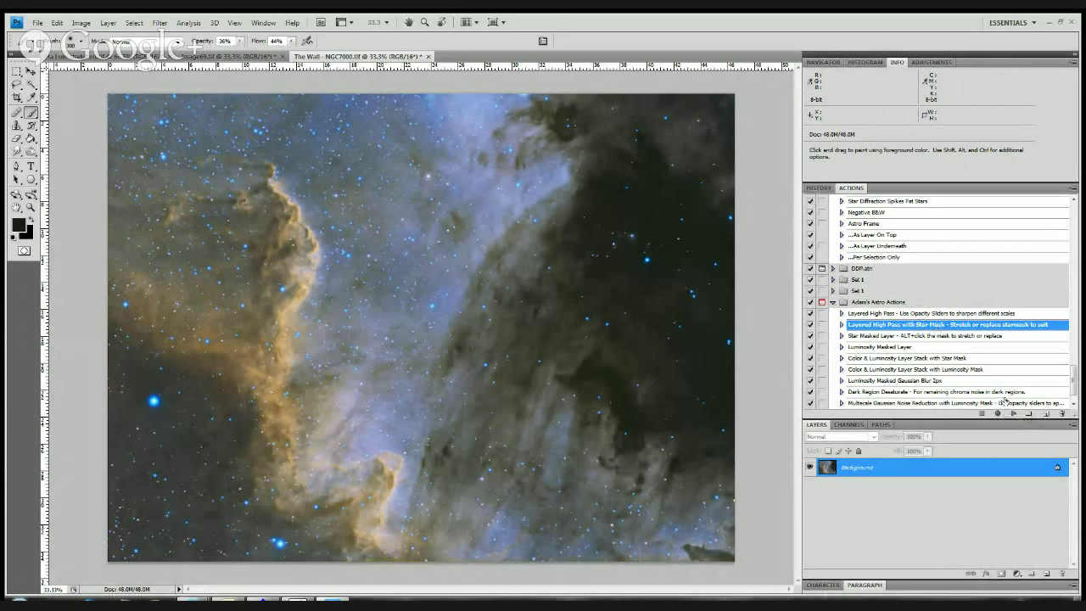
- Run the Layered High Pass with Star Mask action, inspect the Group 1 mask on its own, and delete the group
left_click(1013, 414)
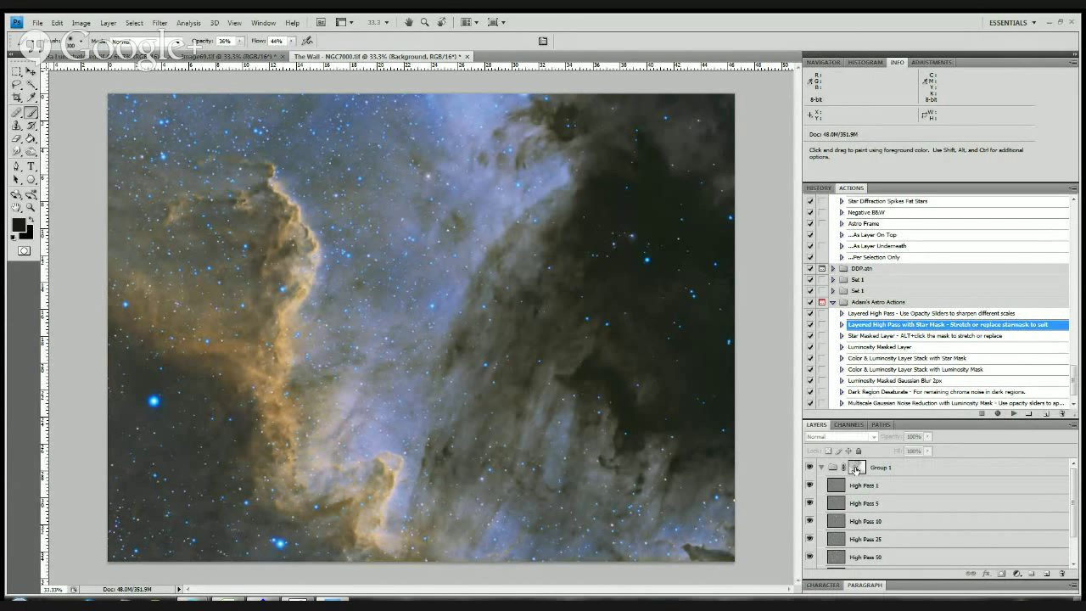
left_click(856, 468, "alt")
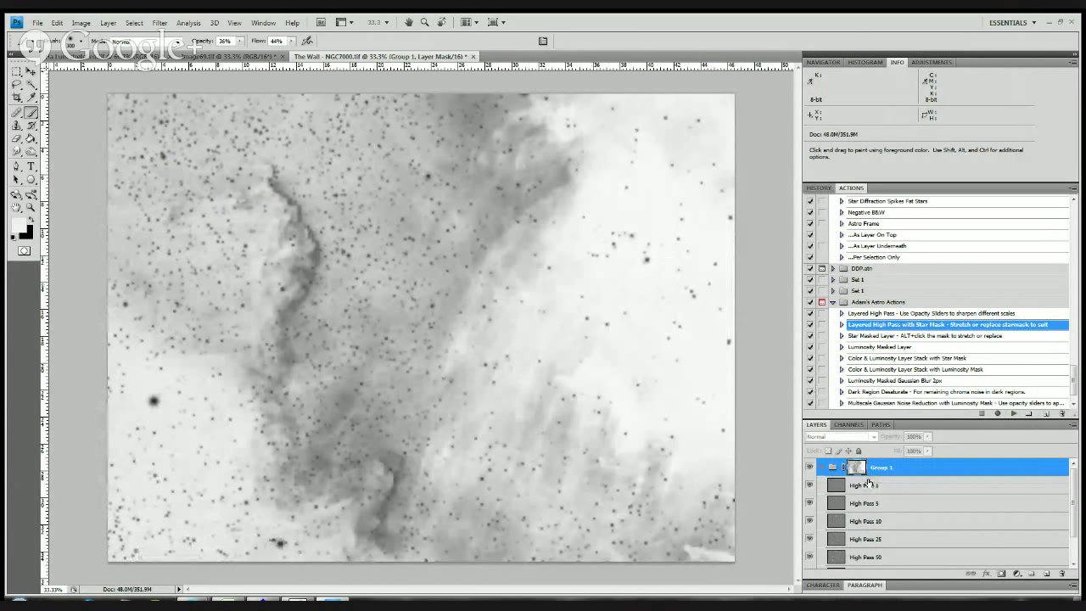
left_click_drag(863, 467, 1061, 575)
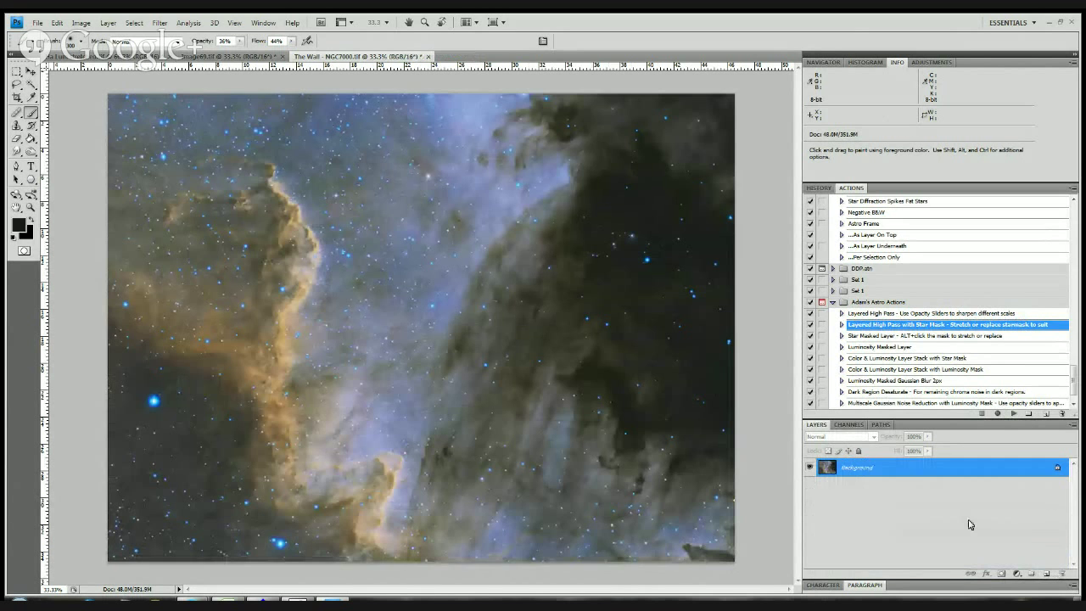
- Run the Star Masked Layer action, inspect the layer copy's star mask on its own, and delete the masked layer
left_click(880, 336)
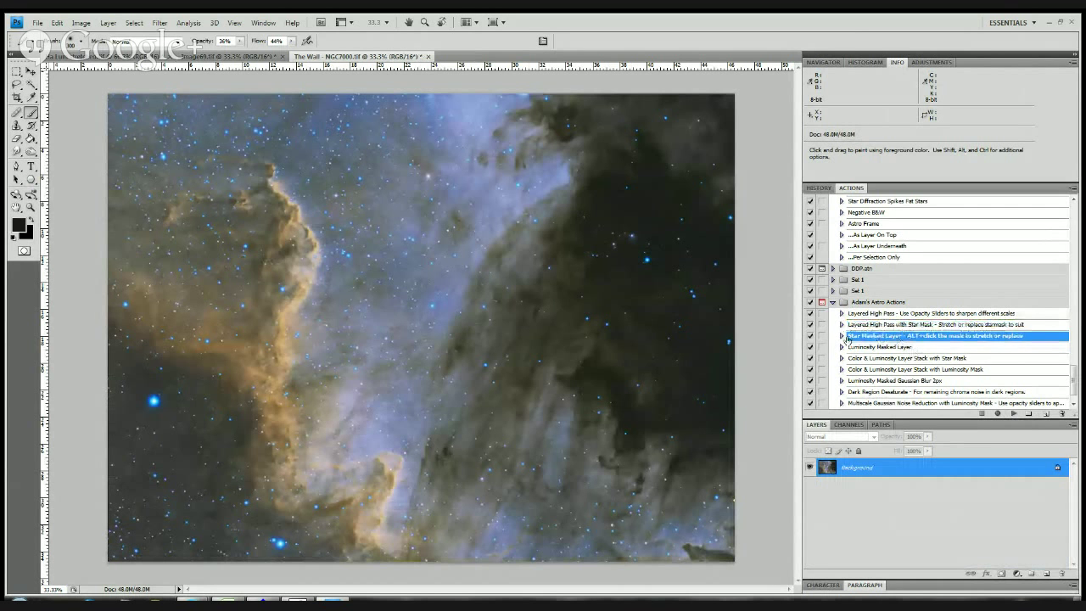
left_click(1013, 413)
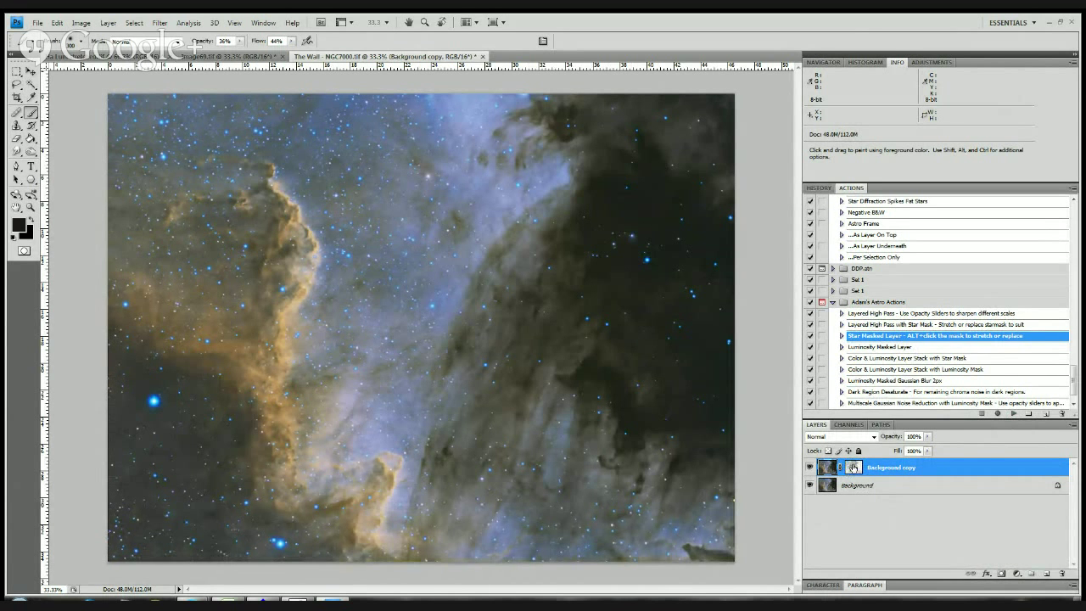
left_click(854, 467, "alt")
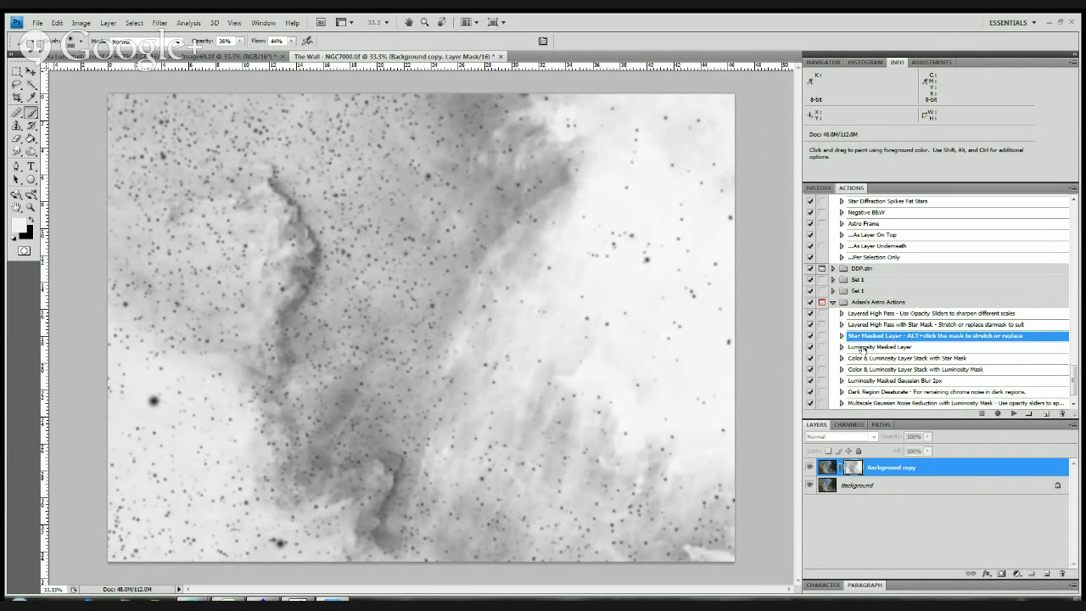
left_click(852, 468)
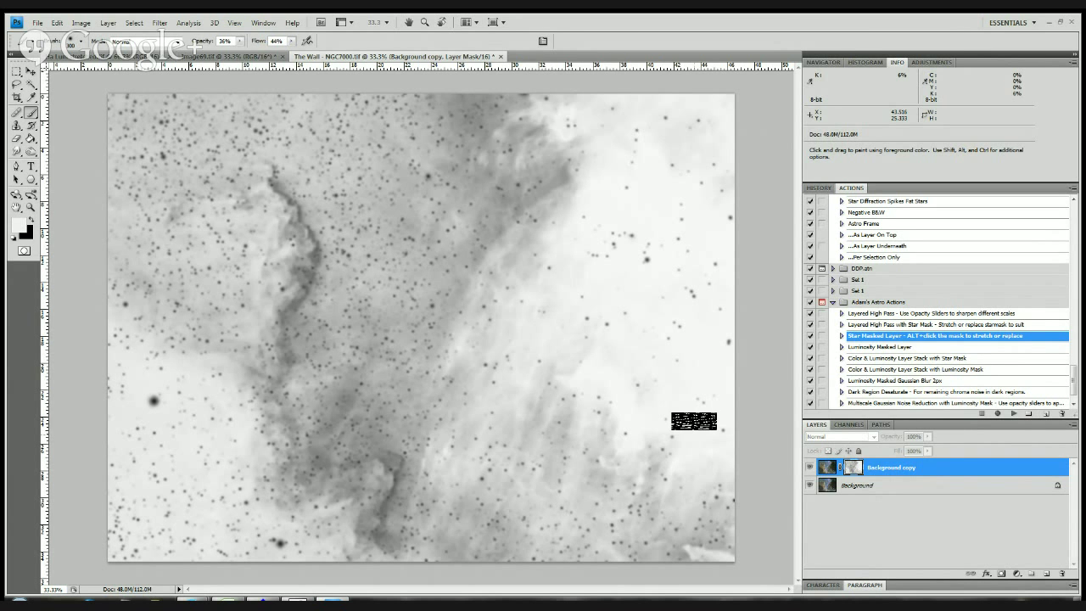
left_click_drag(893, 469, 1062, 573)
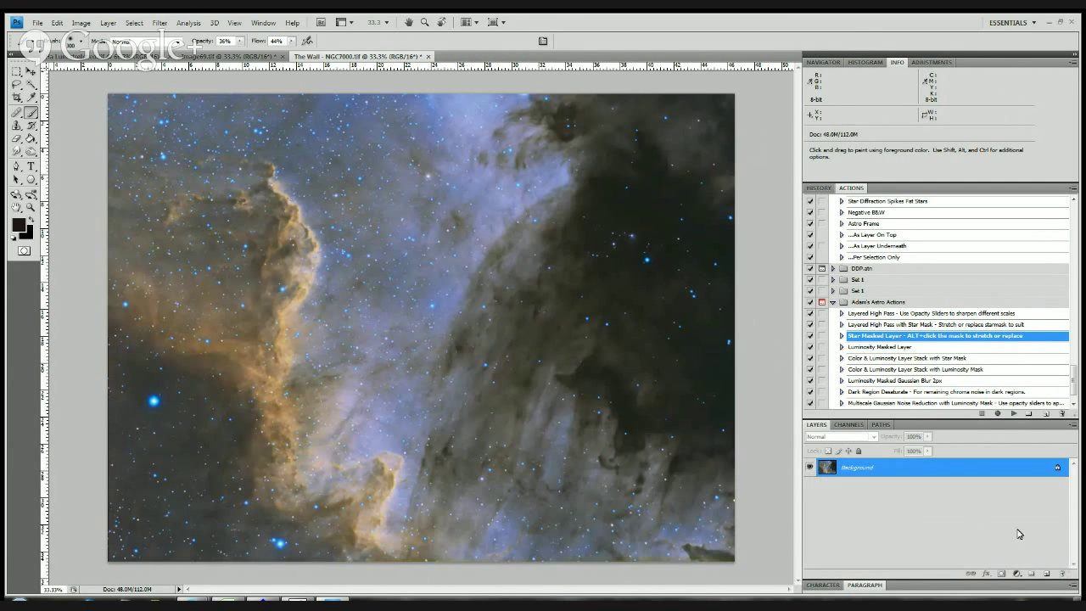
- Run the Luminosity Masked Layer action, inspect the layer copy's luminosity mask on its own, and delete the masked layer
left_click(875, 349)
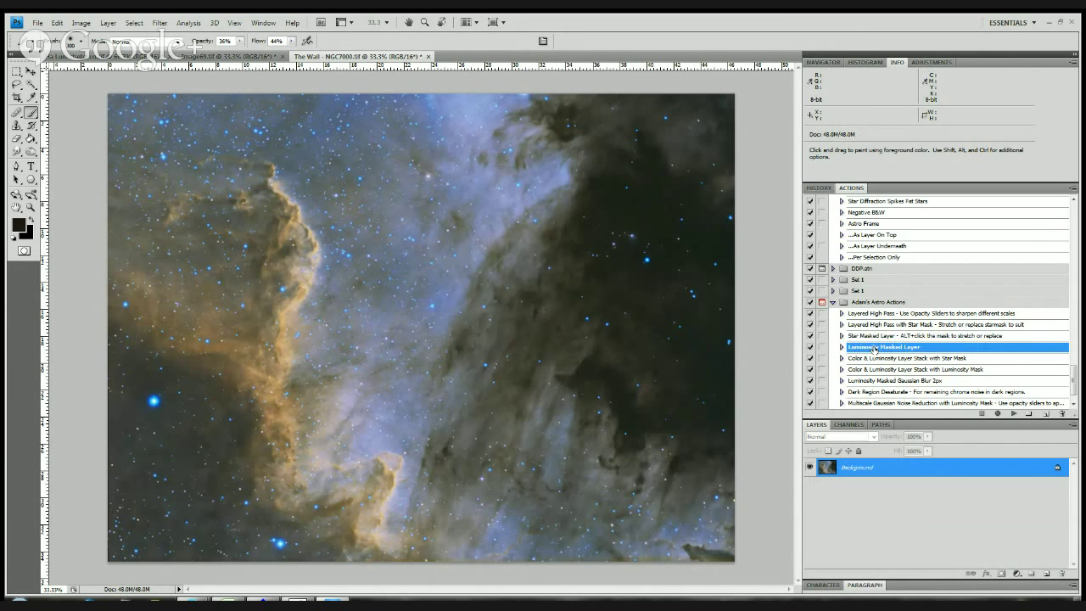
left_click(1014, 414)
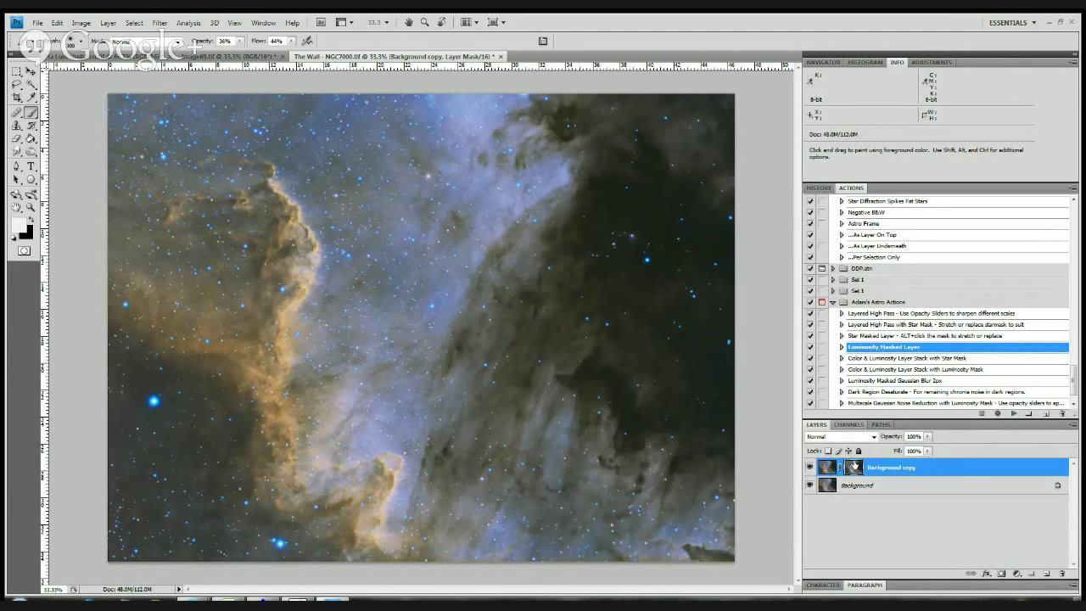
left_click(853, 468, "alt")
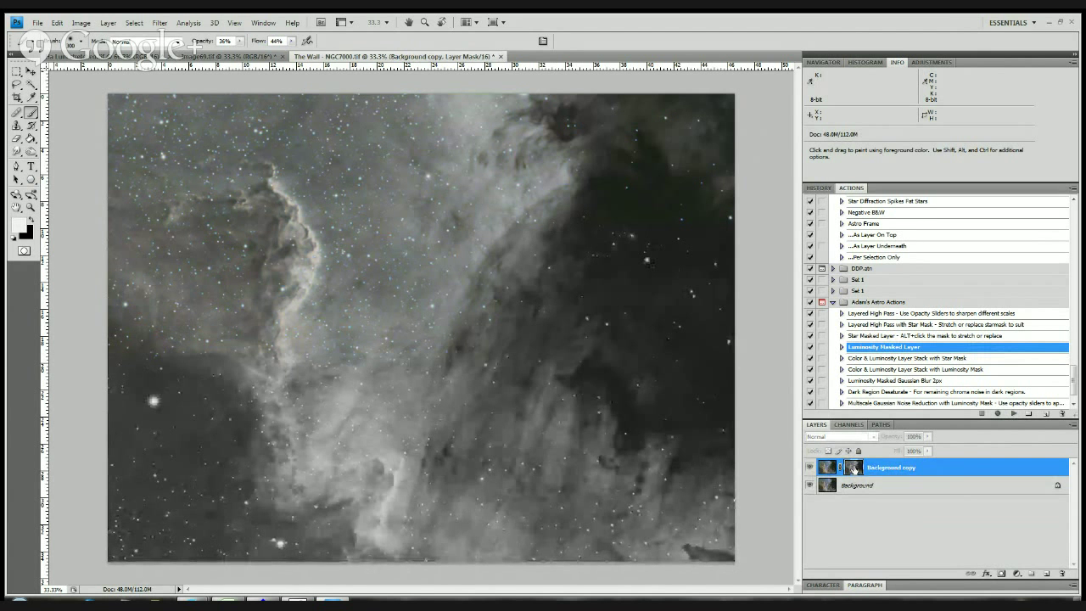
left_click(825, 467)
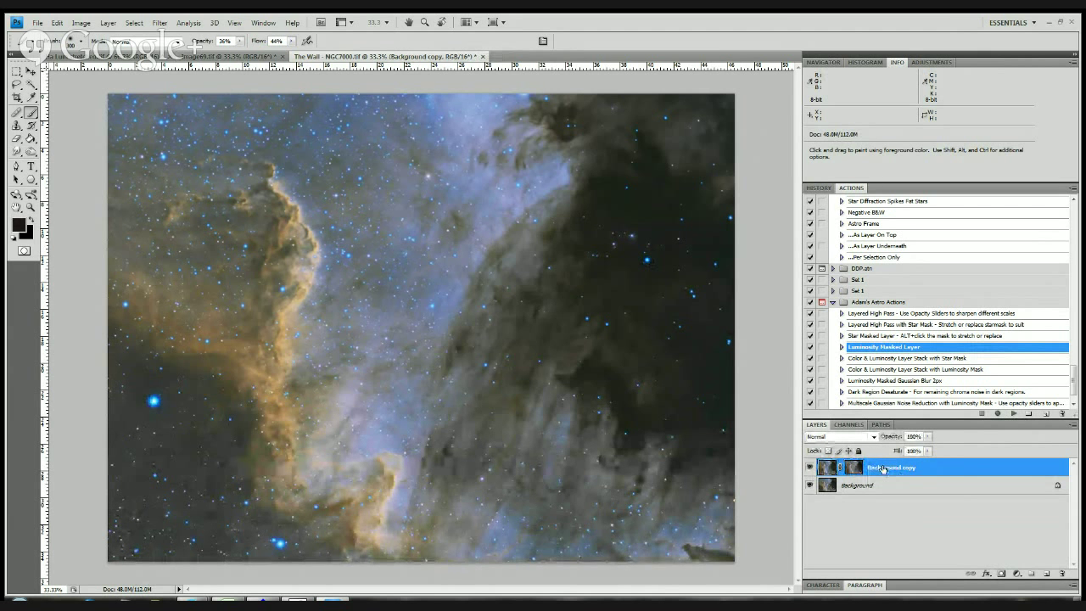
left_click_drag(885, 468, 1064, 574)
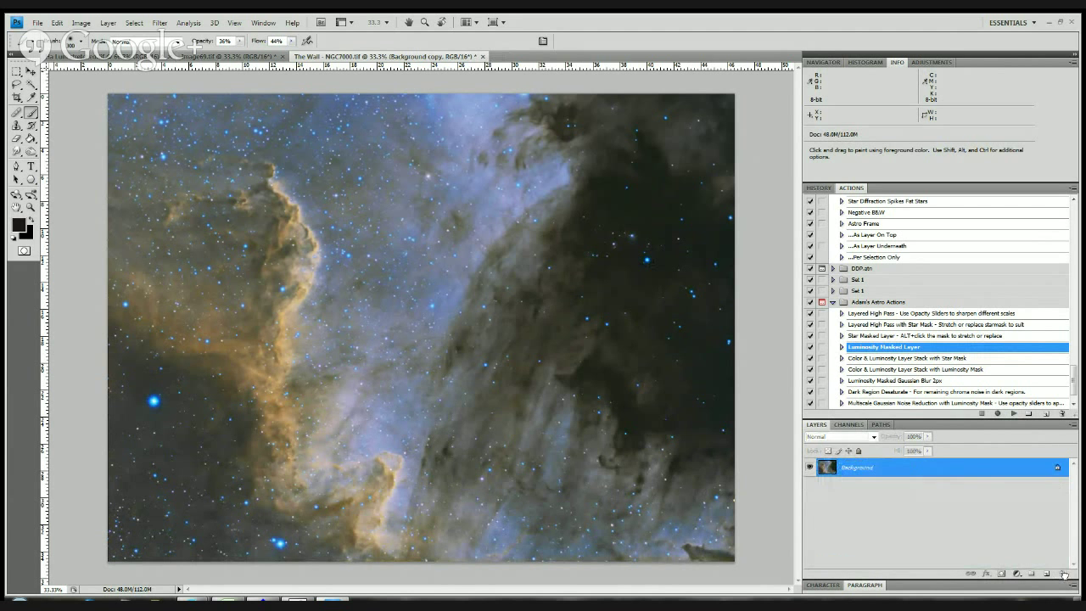
- Run the Color & Luminosity Layer Stack with Star Mask action on the Background layer
left_click(886, 358)
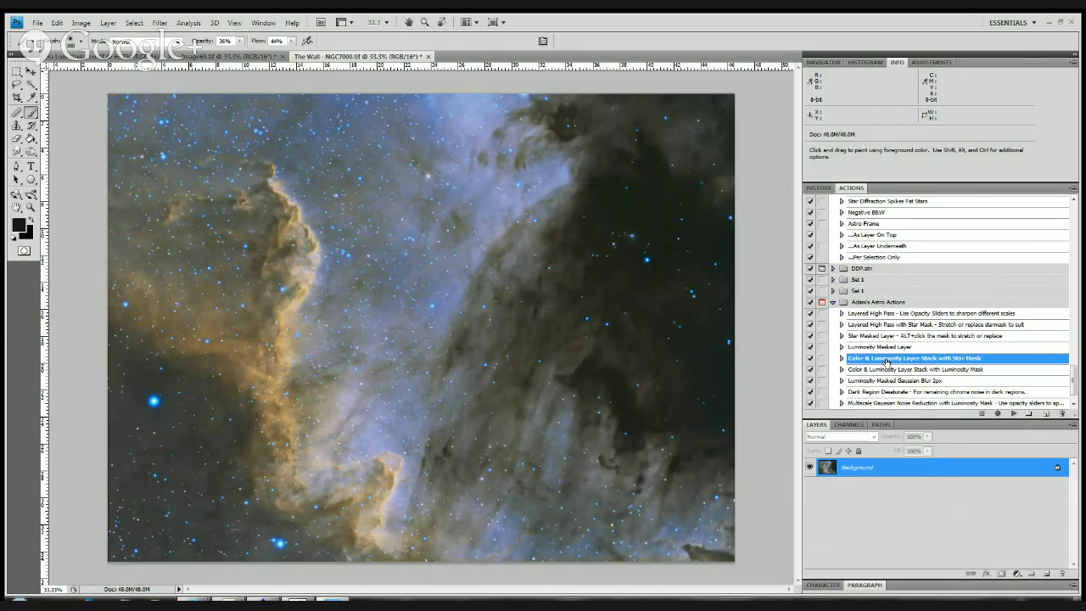
double_click(886, 358, "ctrl")
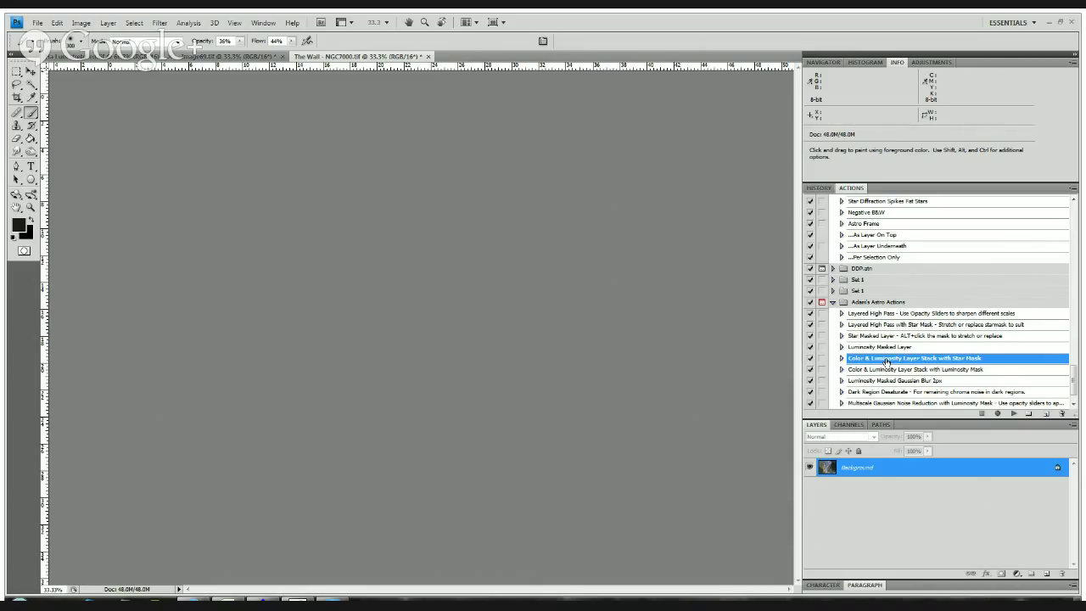
left_click(1014, 413)
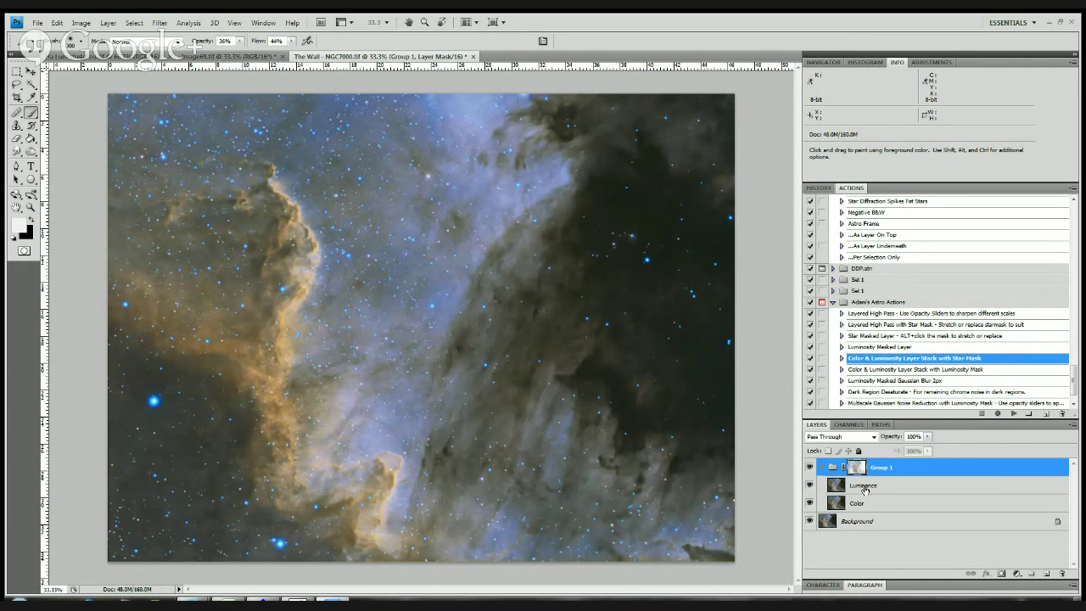
- Set the Color layer's blend mode to Color and the Luminance layer's blend mode to Luminosity
left_click(867, 505)
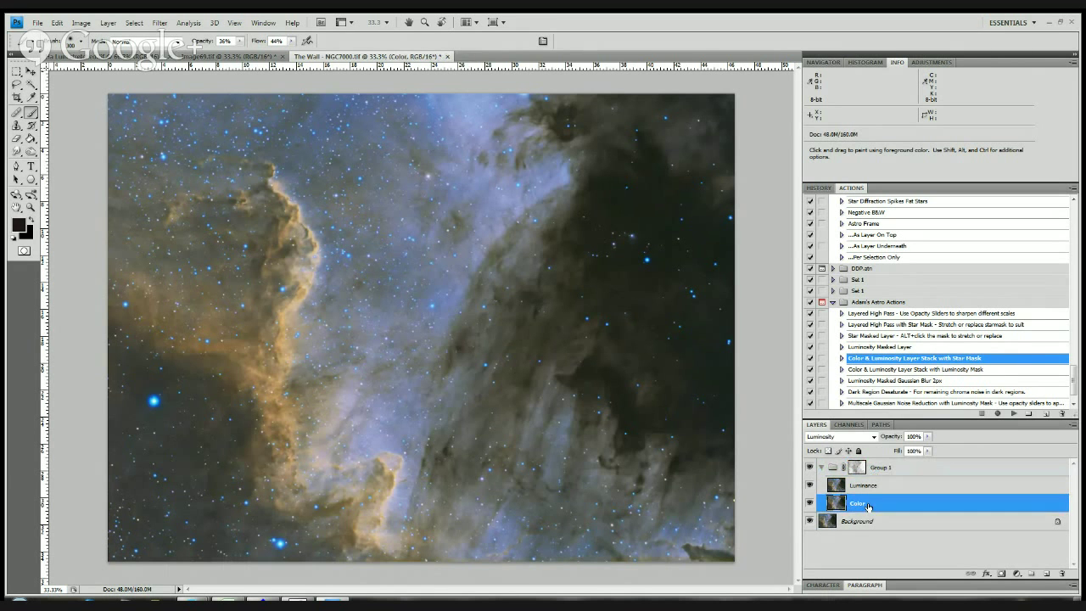
left_click(864, 490)
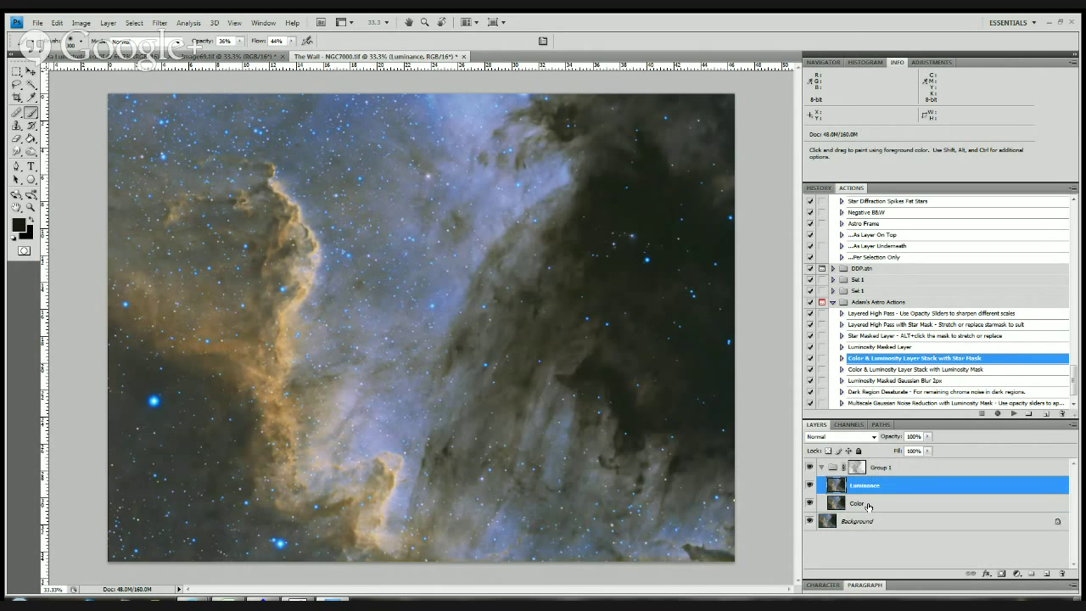
left_click(868, 505)
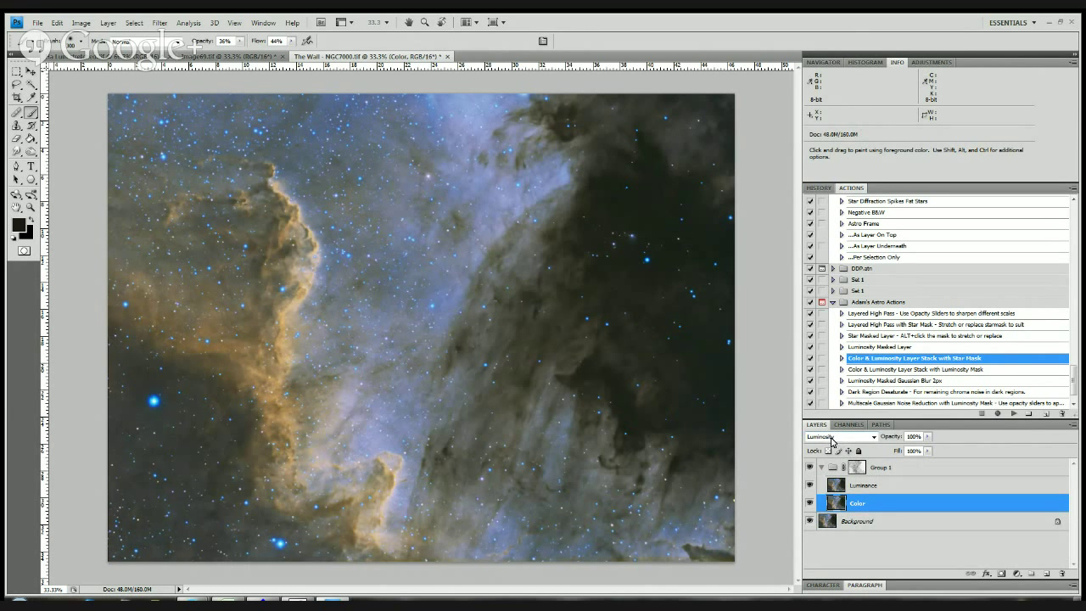
scroll(834, 440, "up", 1)
scroll(834, 439, "down", 1)
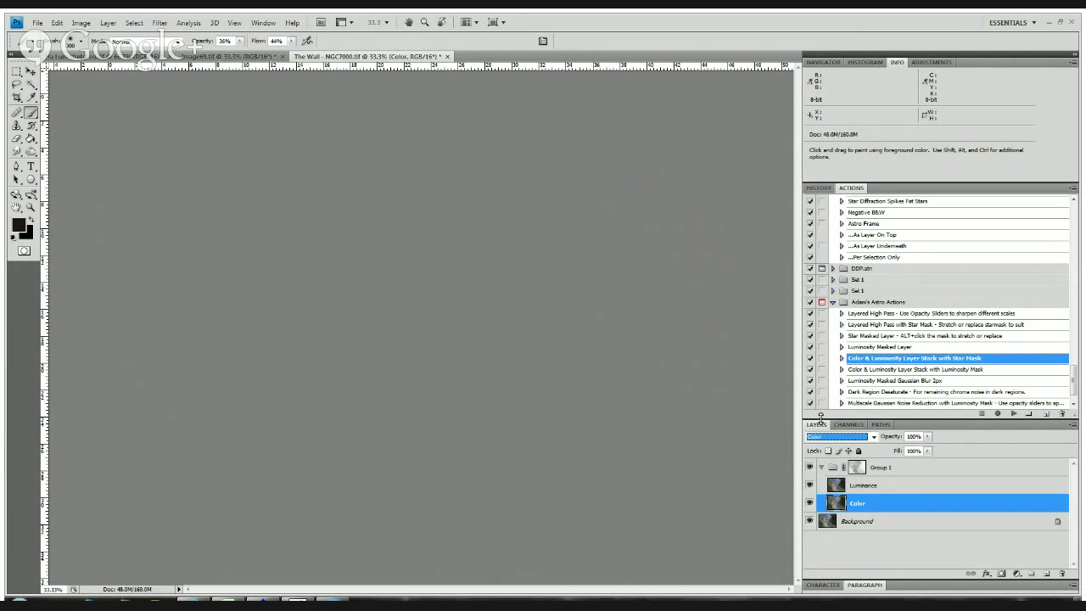
left_click(867, 489)
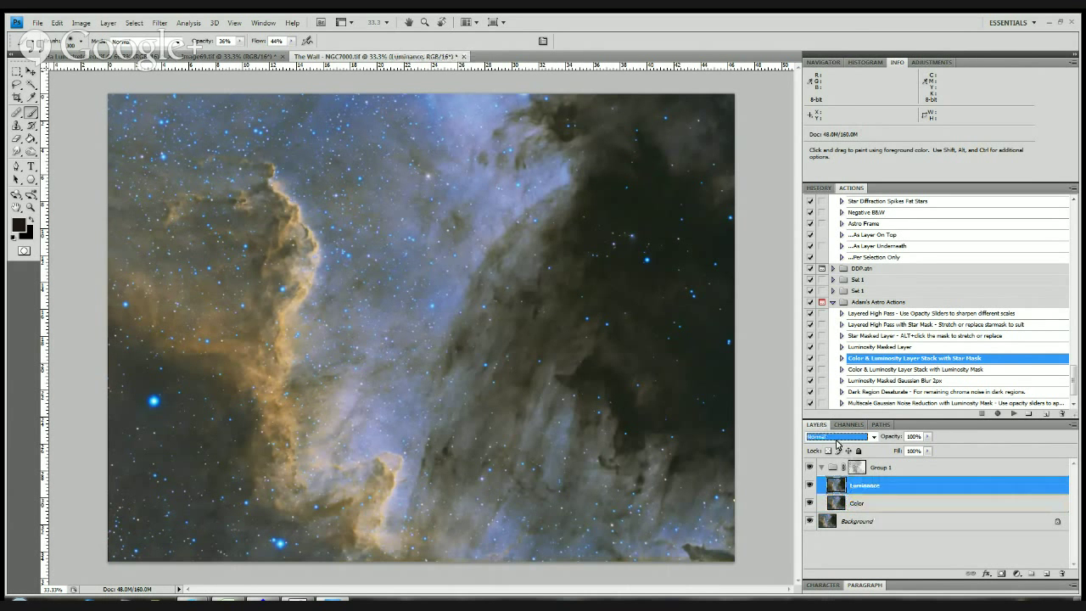
scroll(835, 440, "up", 1)
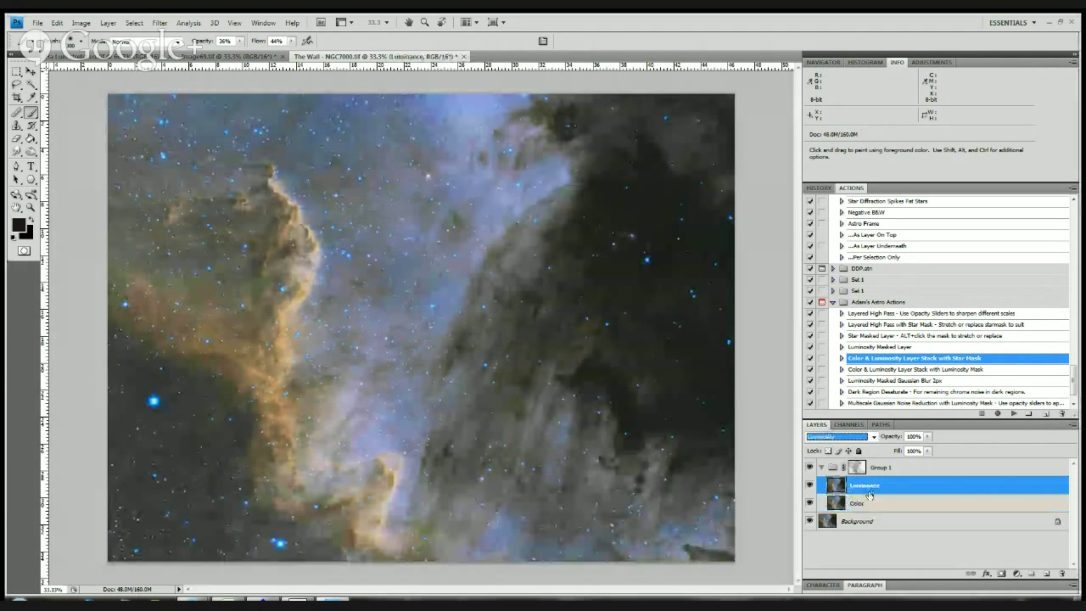
left_click(869, 502)
left_click(864, 489)
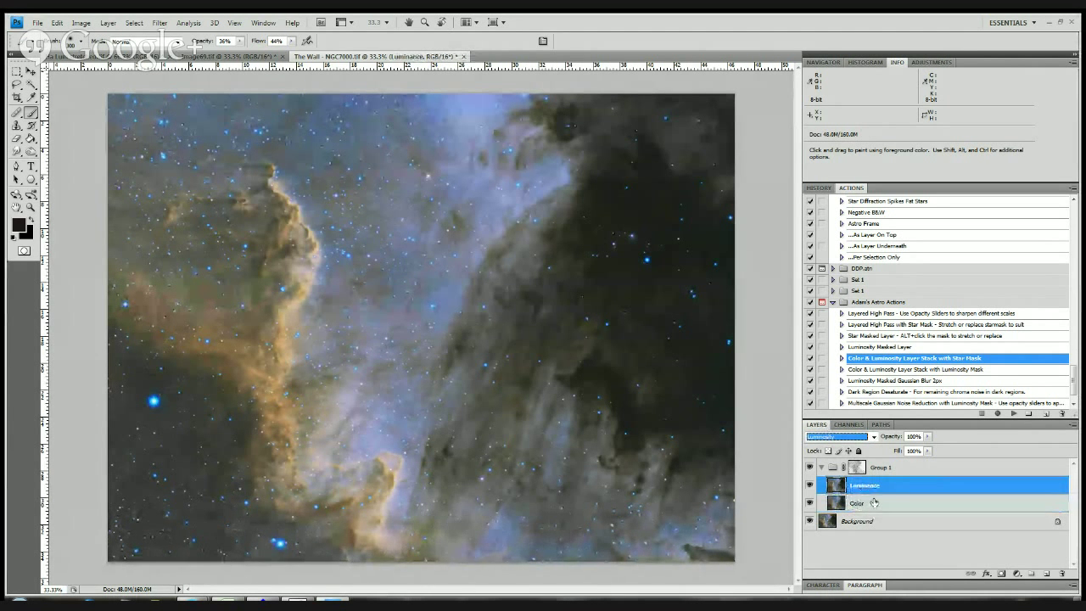
left_click(872, 502)
left_click(868, 490)
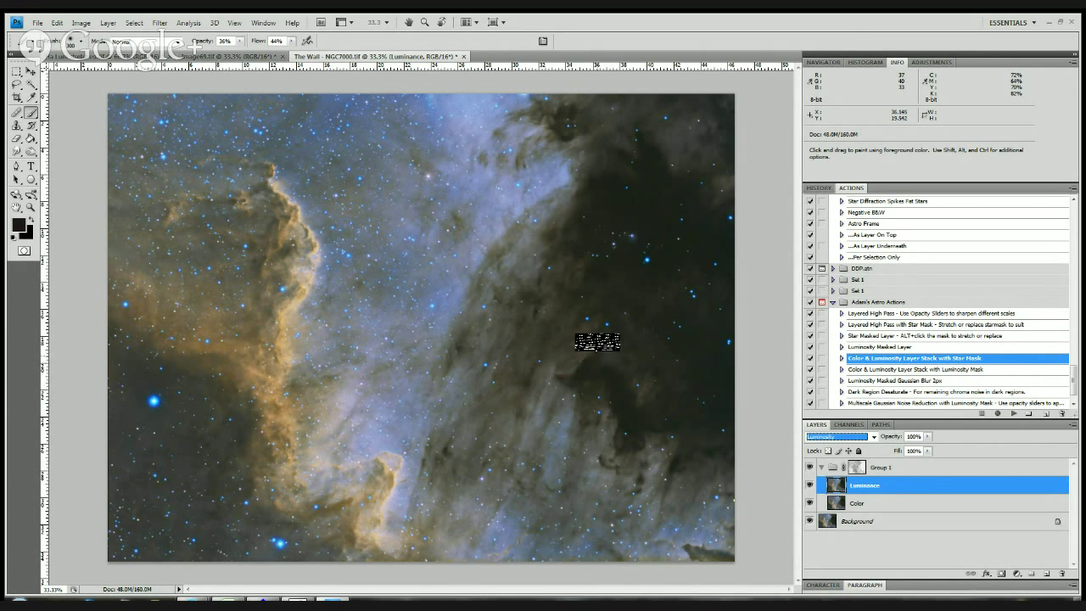
- Open Curves on the Color layer and anchor Red channel points sampled from the image at inputs 27, 219 and 124
left_click(872, 503)
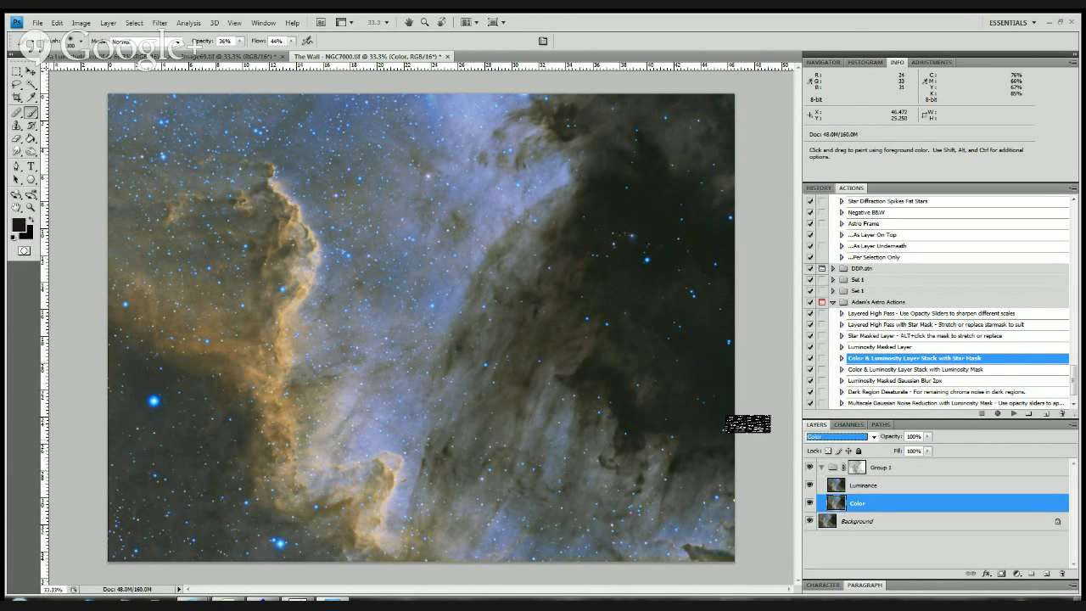
key("v")
key("ctrl+m")
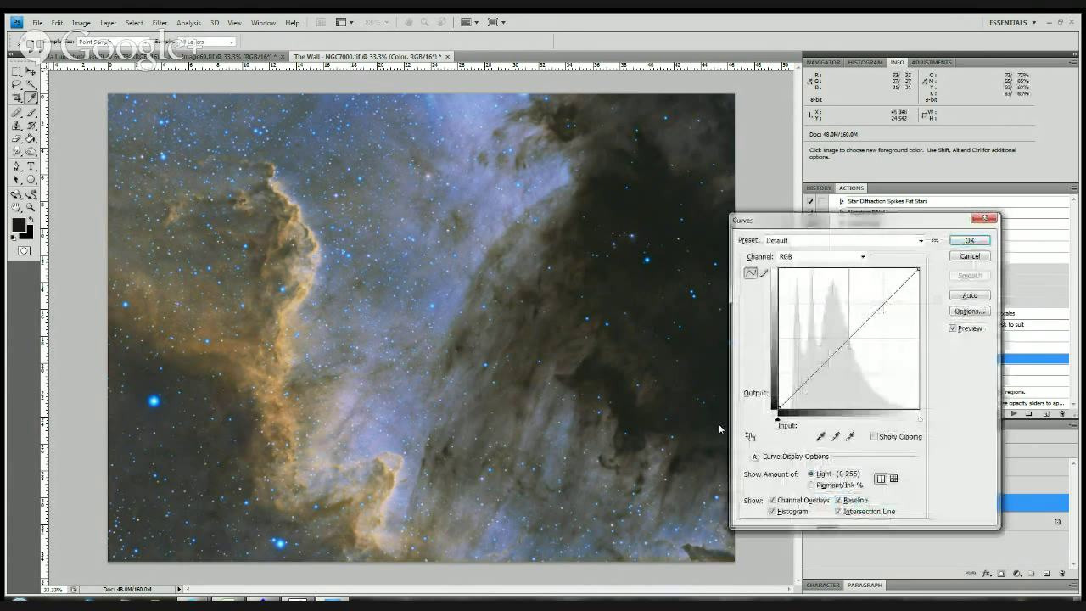
key("alt+3")
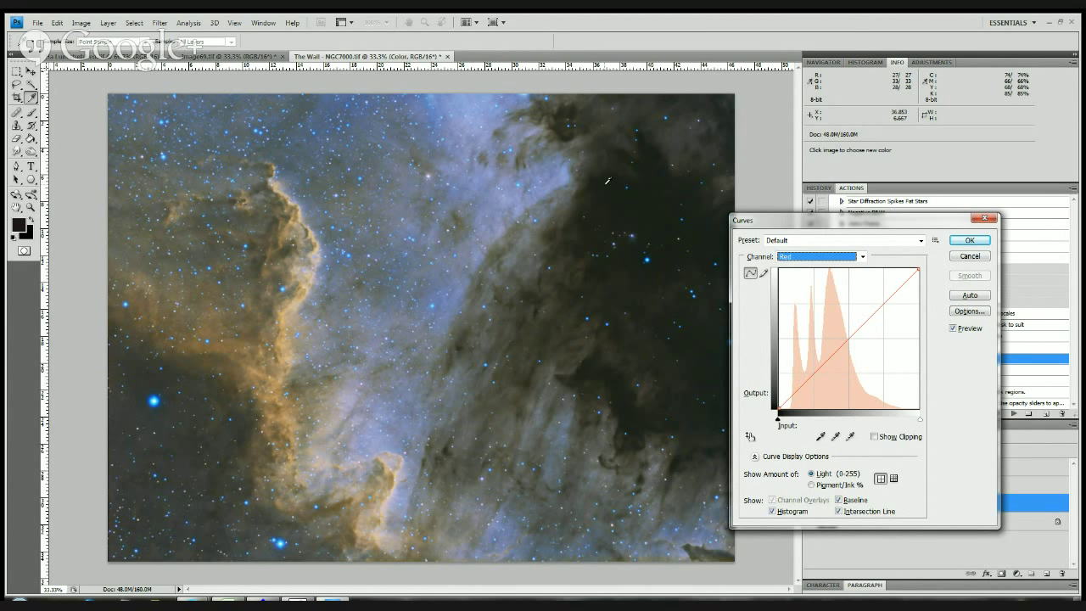
left_click(608, 180, "ctrl")
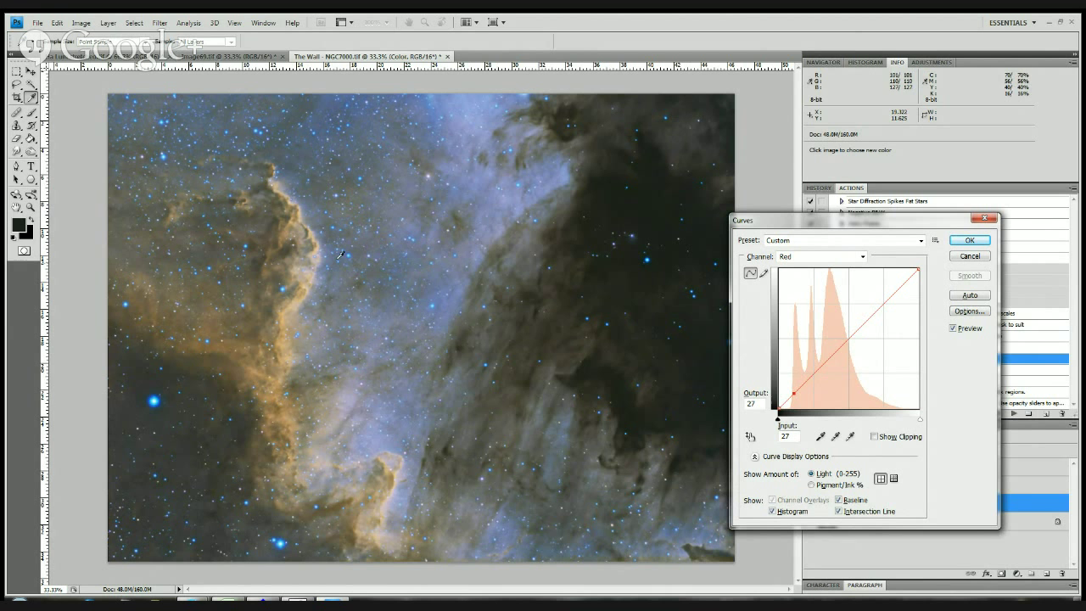
left_click(461, 274, "ctrl")
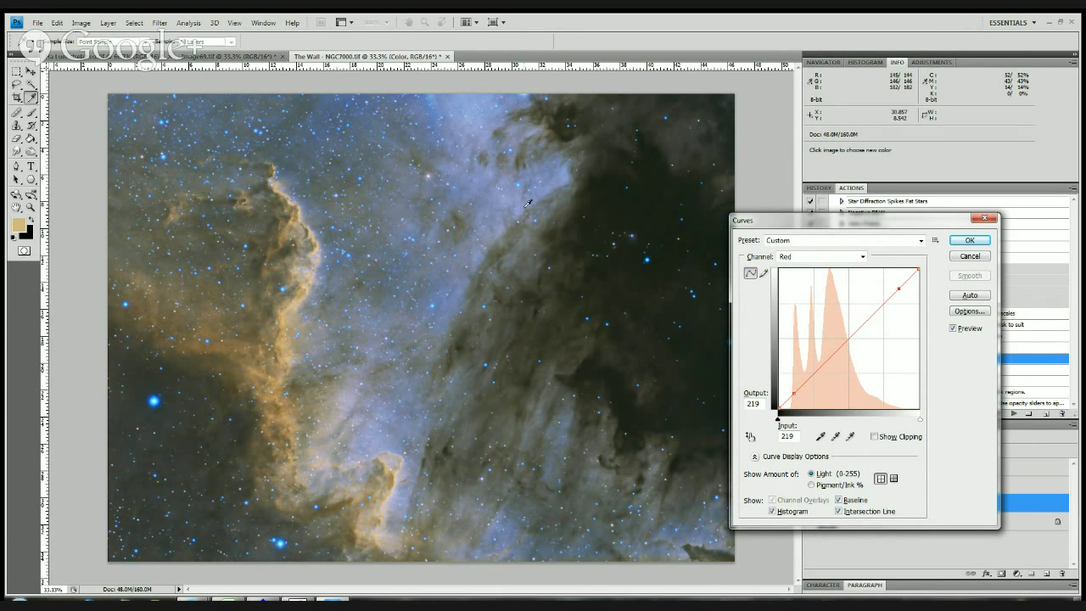
left_click(449, 165)
left_click(449, 165, "ctrl")
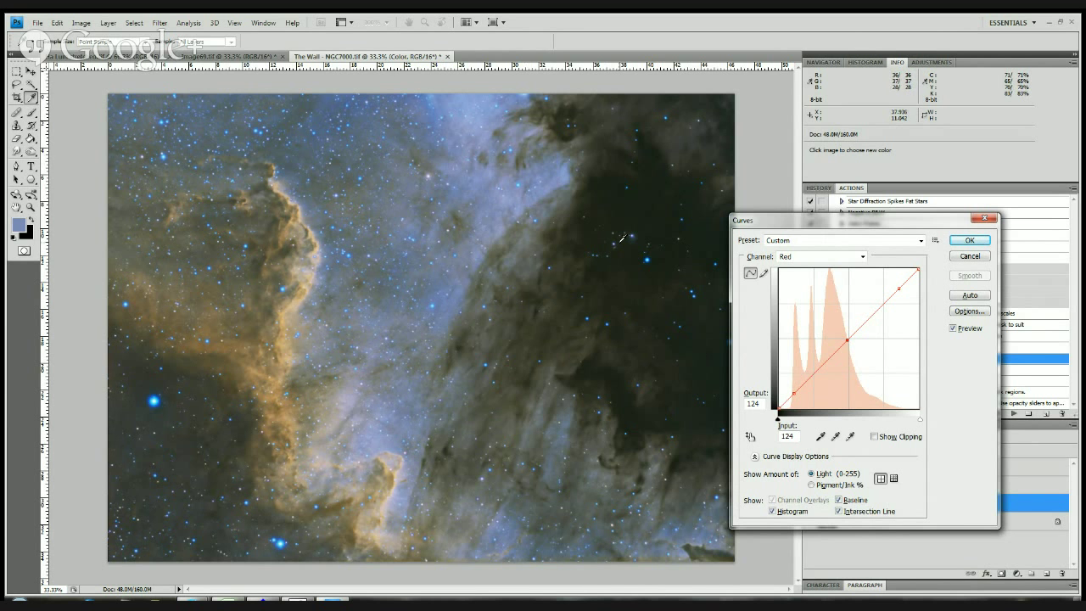
- Raise the Red curve's 124 point to output 136, add points at 83/86 and 161/167, and cancel the Curves adjustment
key("Up")
key("Up")
key("Up")
key("Up")
key("Up")
key("Up")
key("Up")
key("Up")
key("Up")
key("Up")
key("Up")
key("Up")
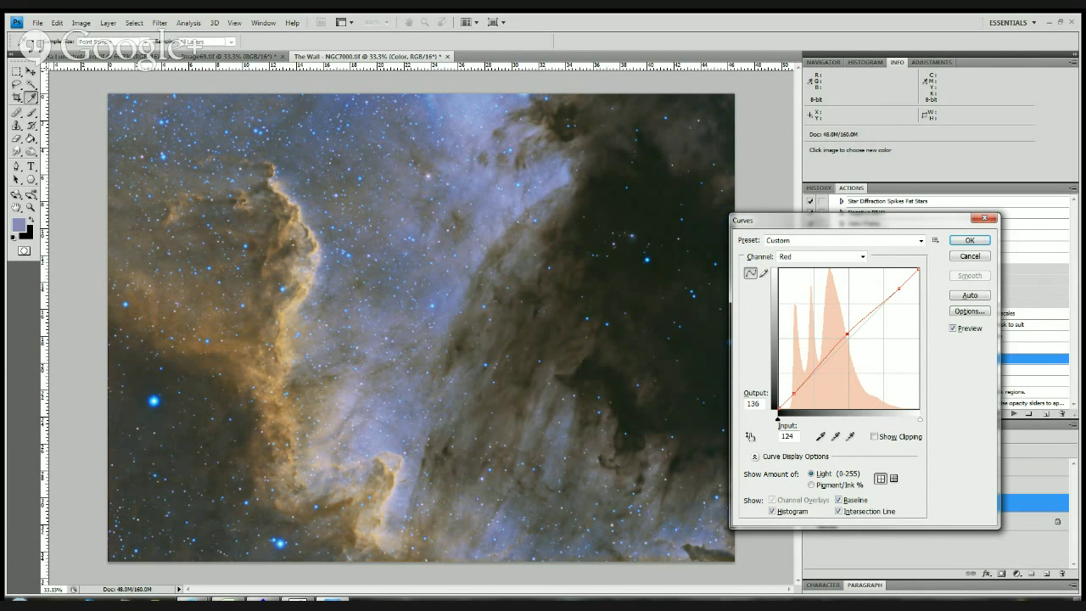
left_click_drag(824, 357, 824, 361)
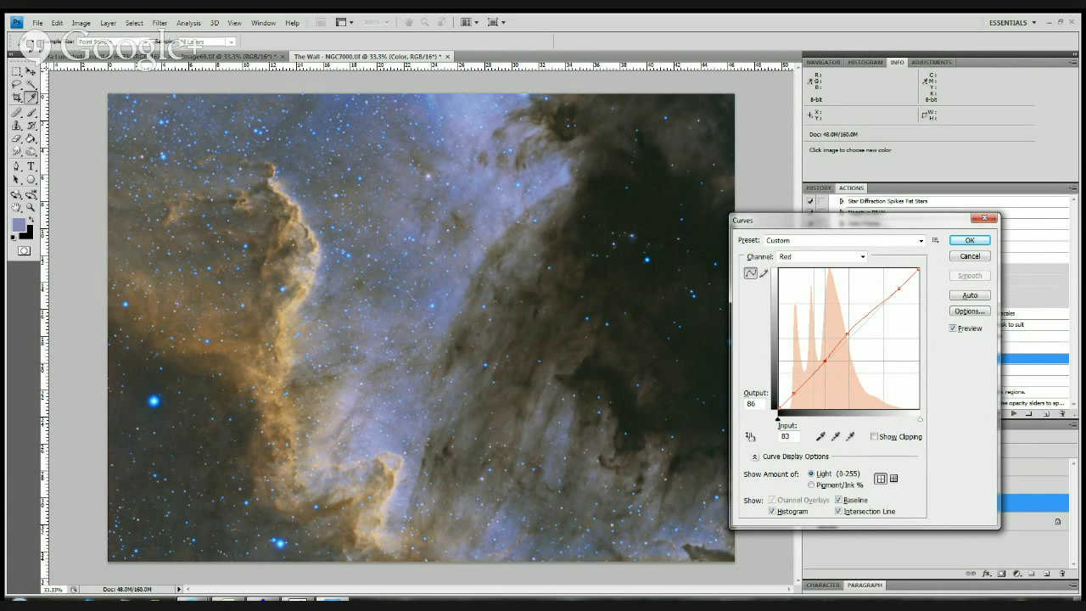
left_click(867, 316)
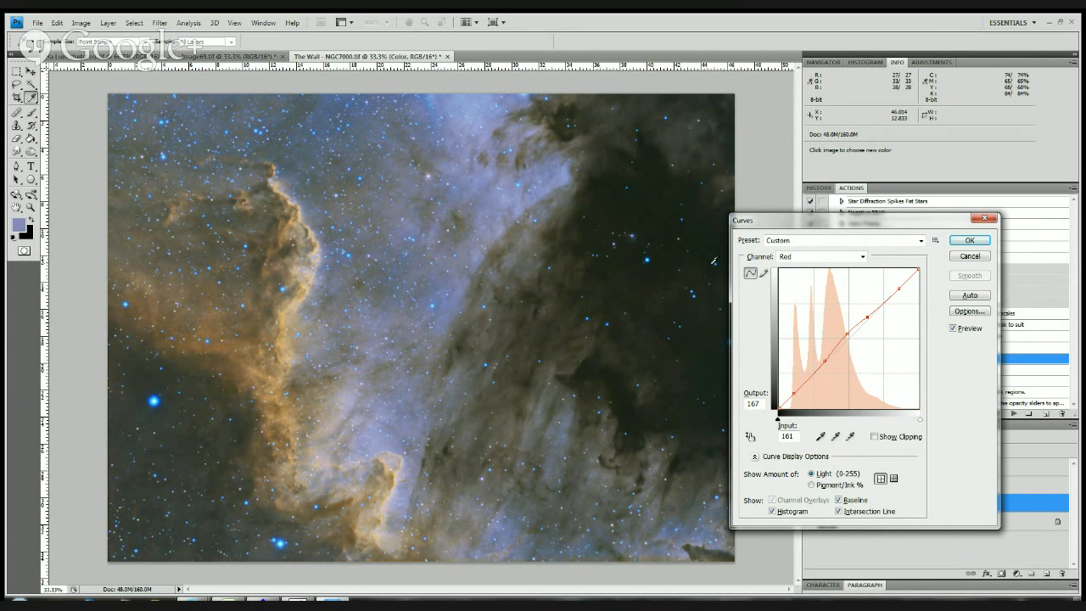
key("Escape")
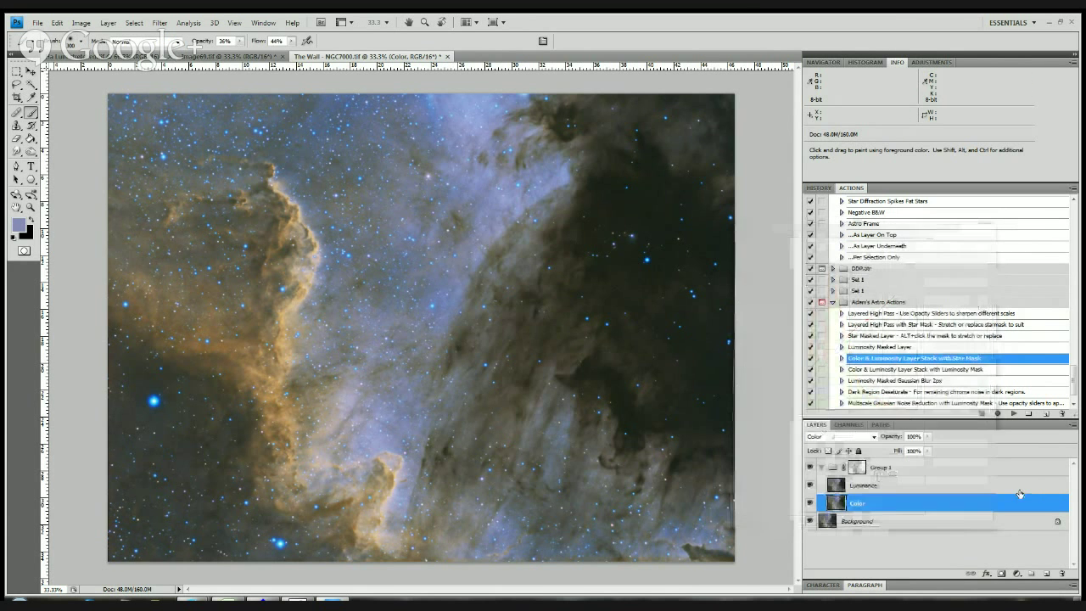
left_click(859, 487)
left_click(859, 504)
left_click(861, 487)
mouse_move(866, 469)
left_mouse_down()
mouse_move(1063, 574)
mouse_move(880, 468)
left_mouse_up()
key("x")
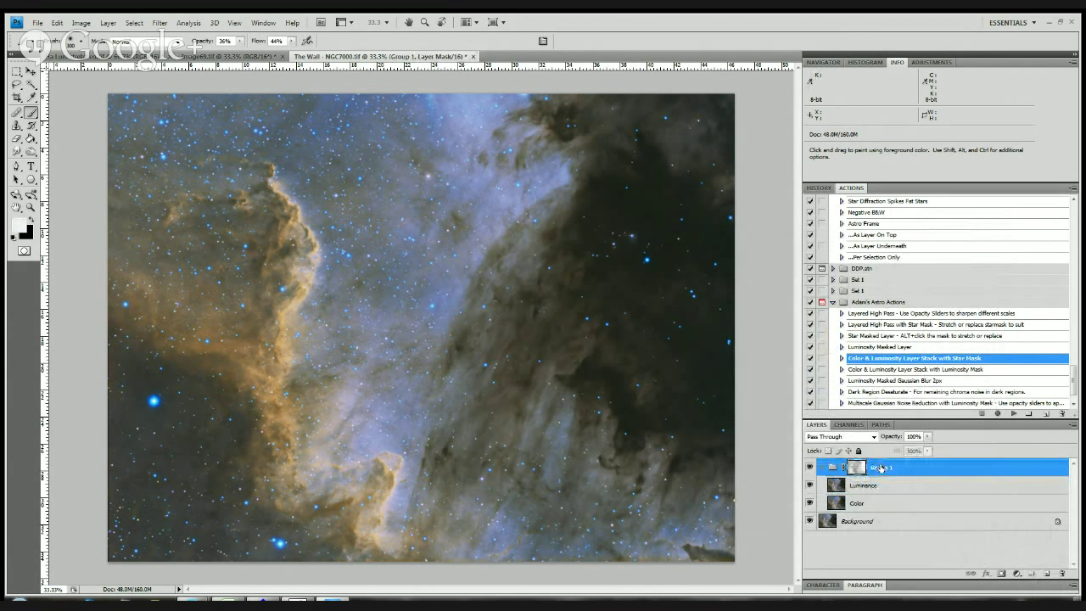
- Run the Layered High Pass with Star Mask action on the Background layer, continuing past the unavailable Make command
left_click(864, 523)
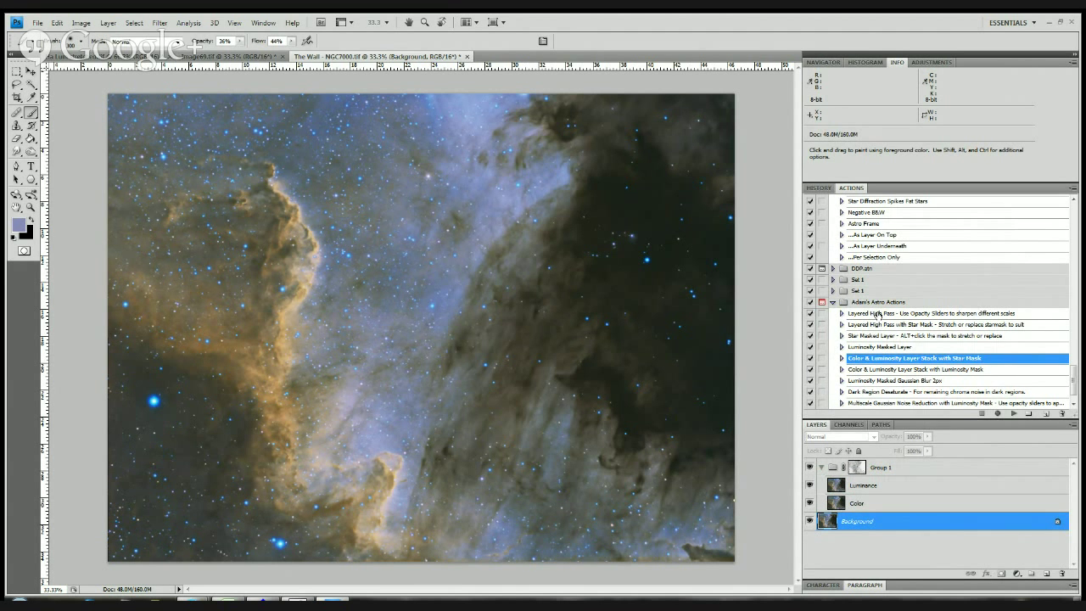
left_click(878, 324)
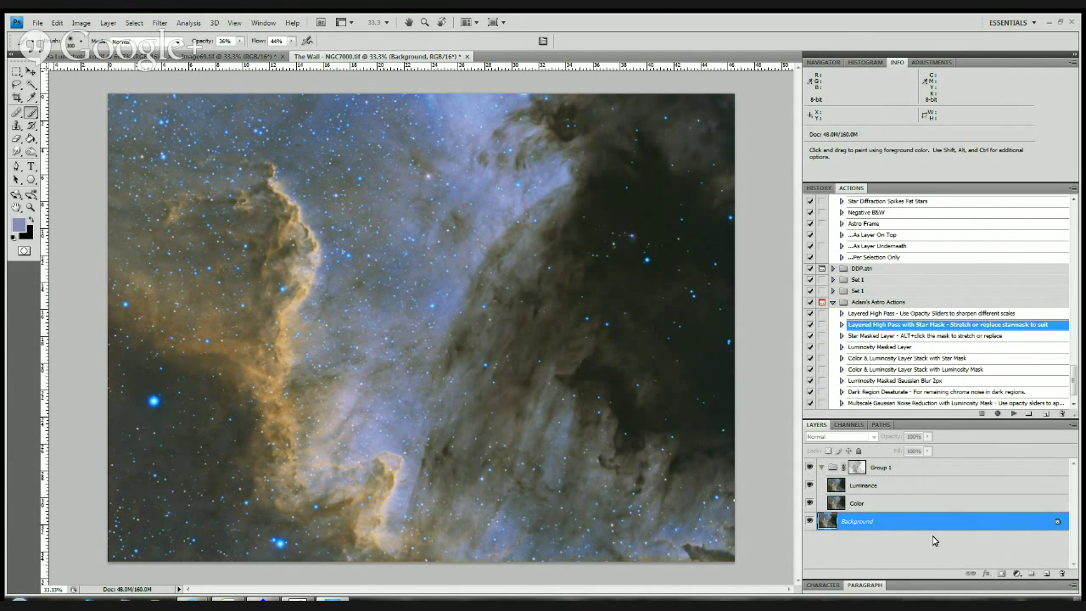
left_click(1012, 415)
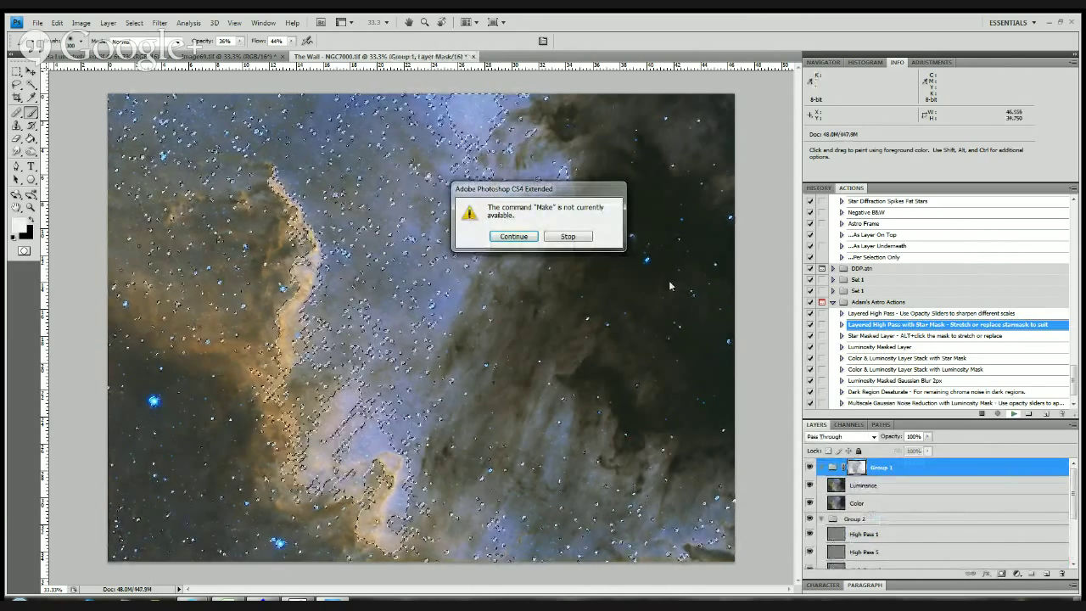
left_click(514, 236)
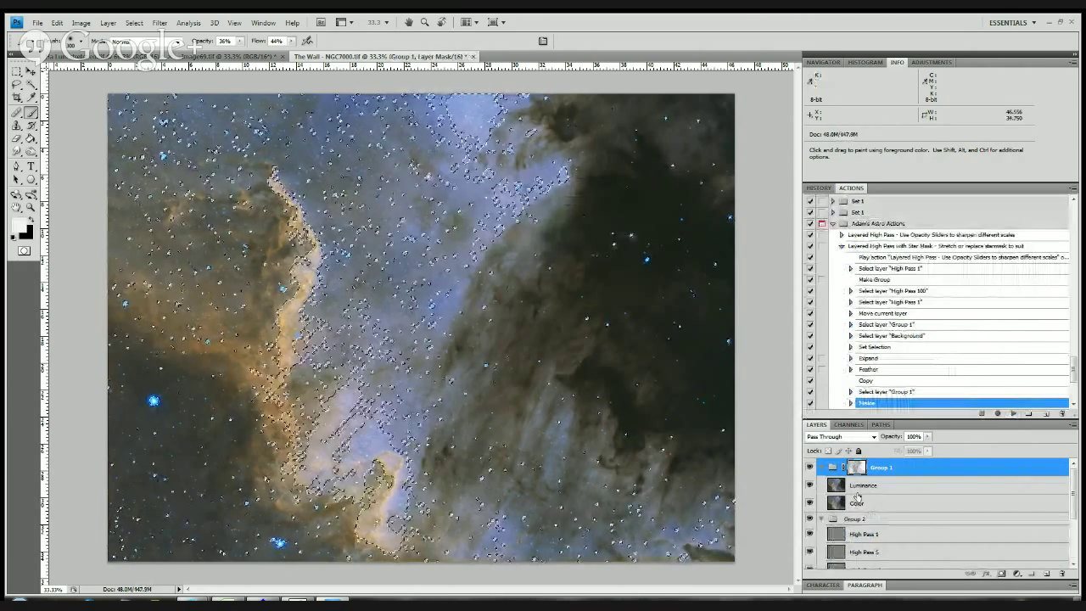
- Select the Background layer and clear the star selection
scroll(874, 526, "down", 3)
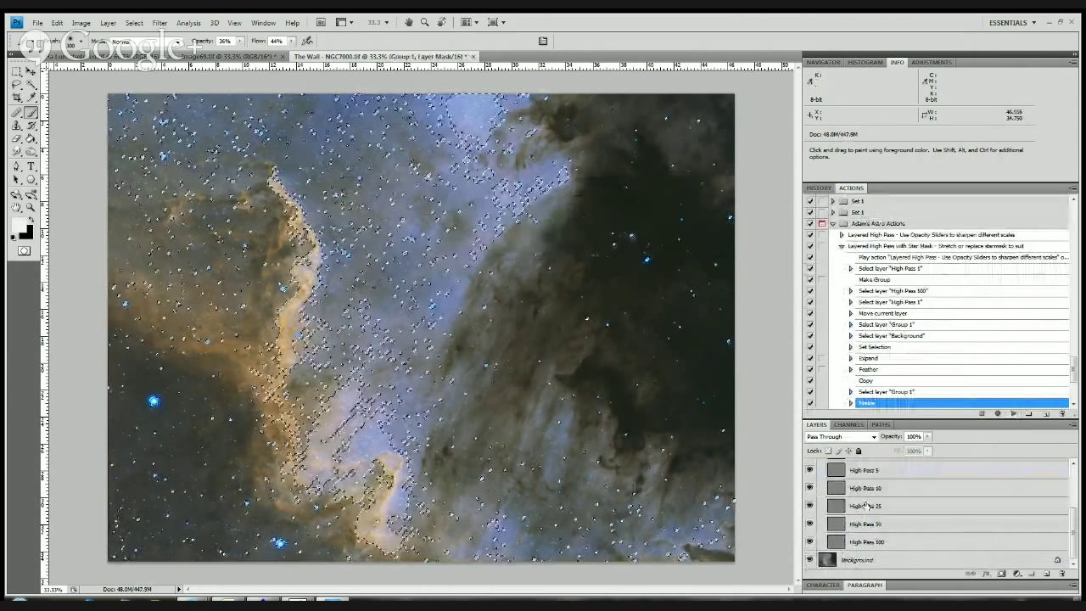
left_click(853, 561)
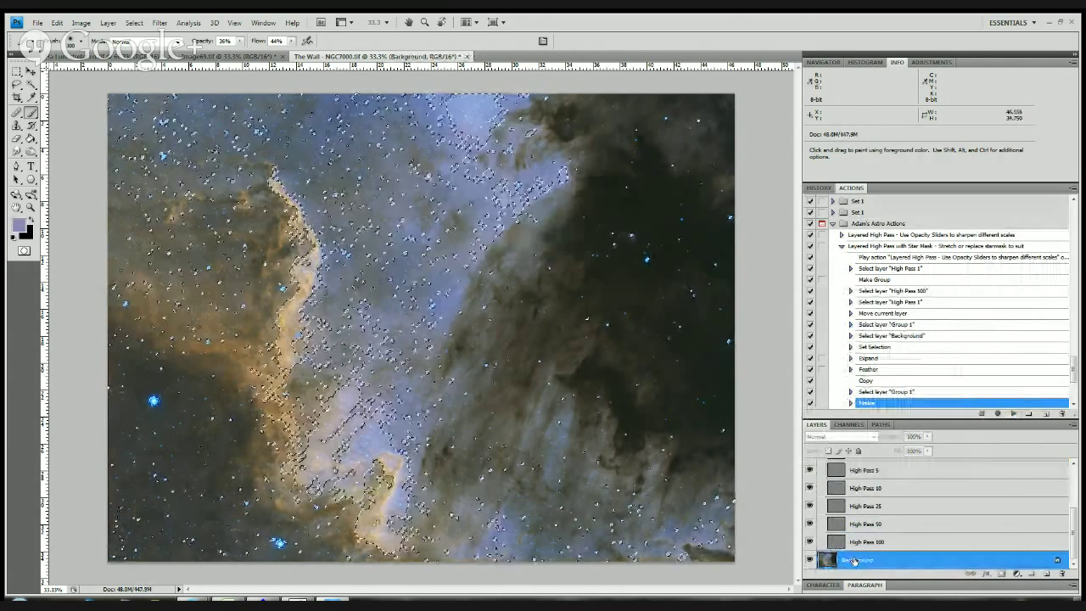
key("ctrl+d")
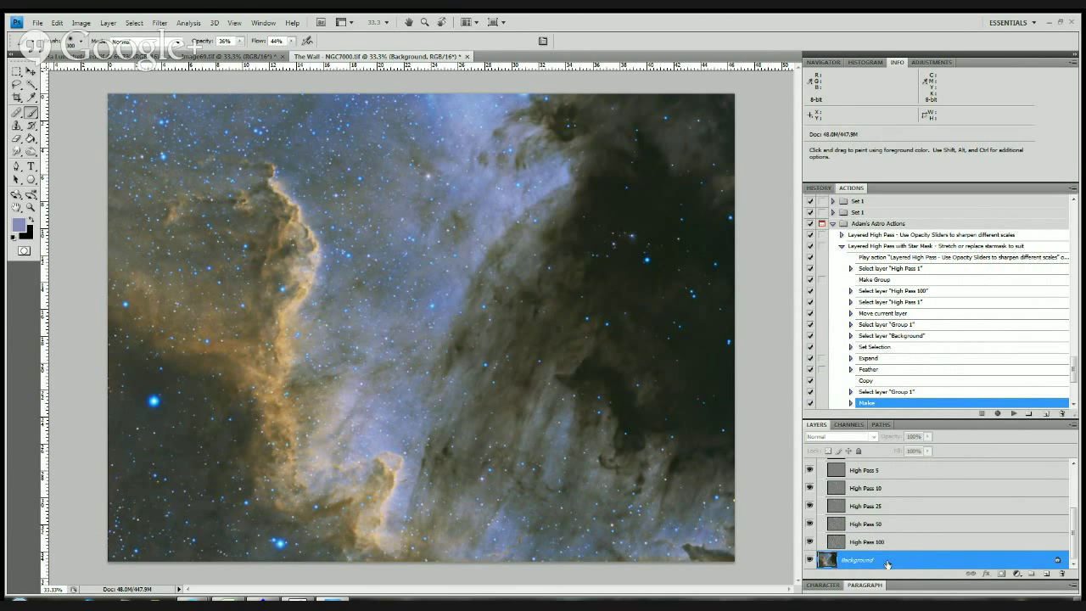
- Review the layer stack, from the Luminance and Color layers in Group 1 to the High Pass layers in Group 2
scroll(887, 515, "up", 3)
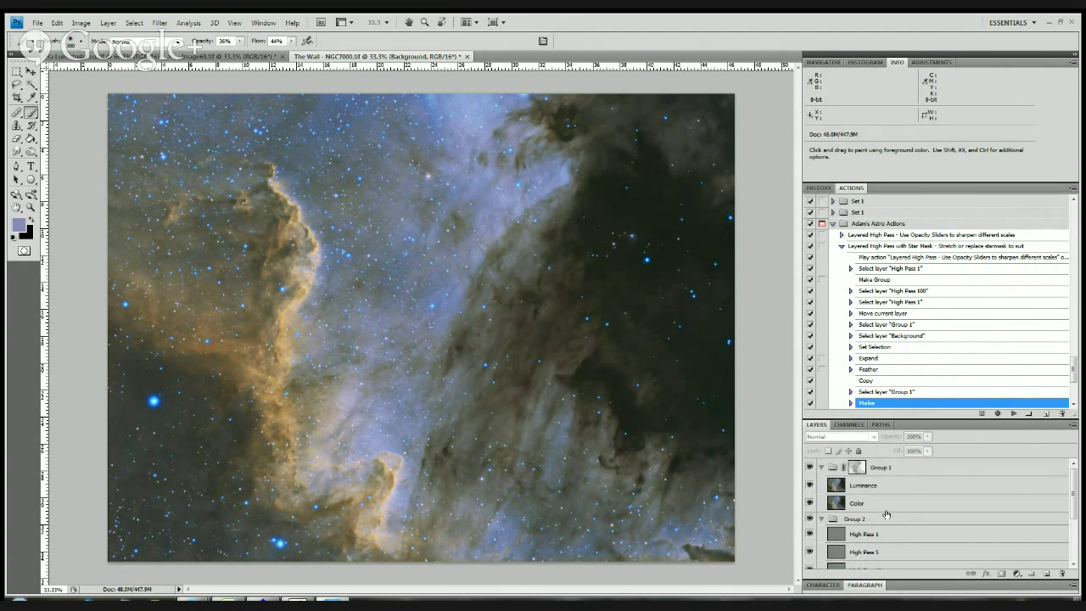
scroll(885, 512, "down", 3)
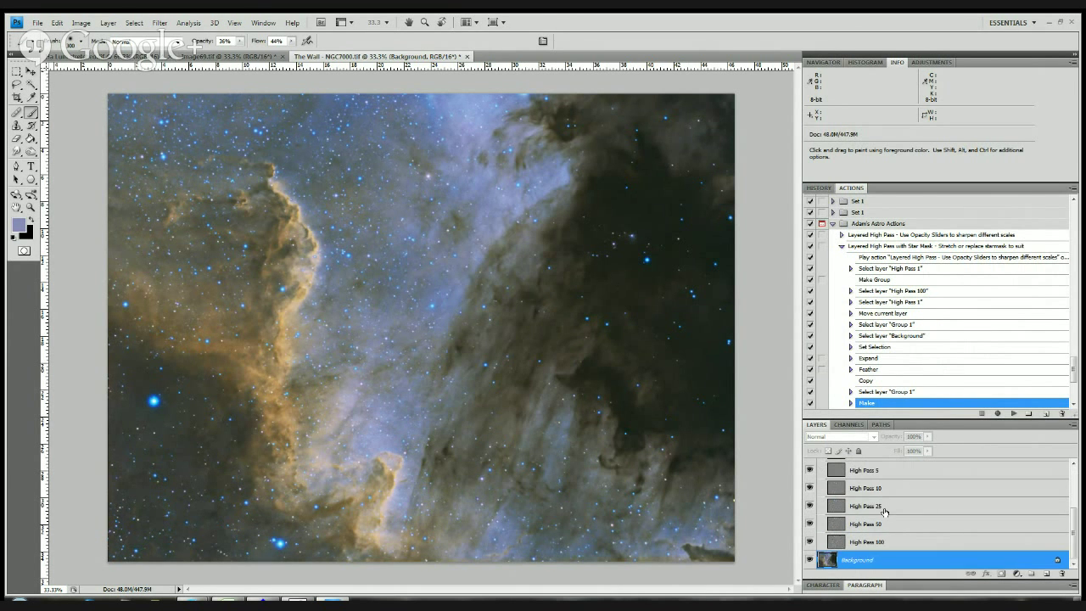
scroll(879, 500, "up", 3)
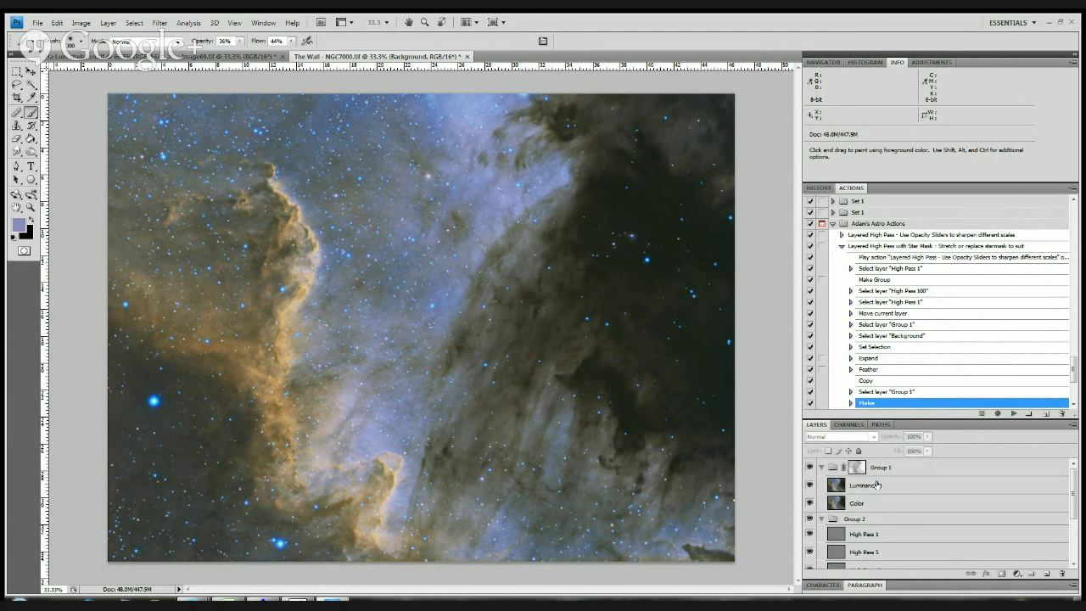
left_click(867, 485)
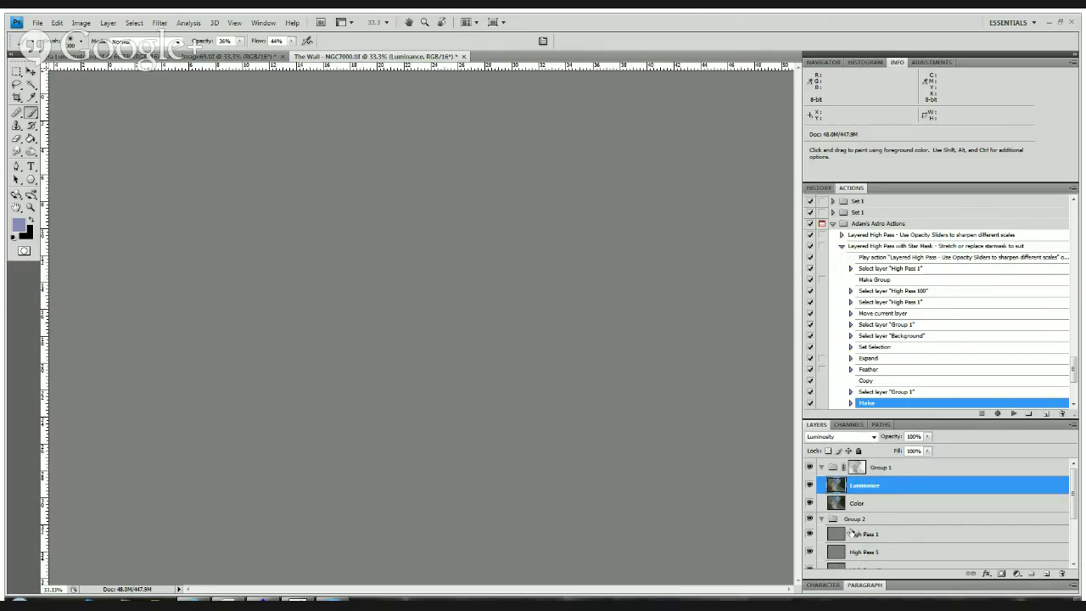
scroll(853, 528, "down", 2)
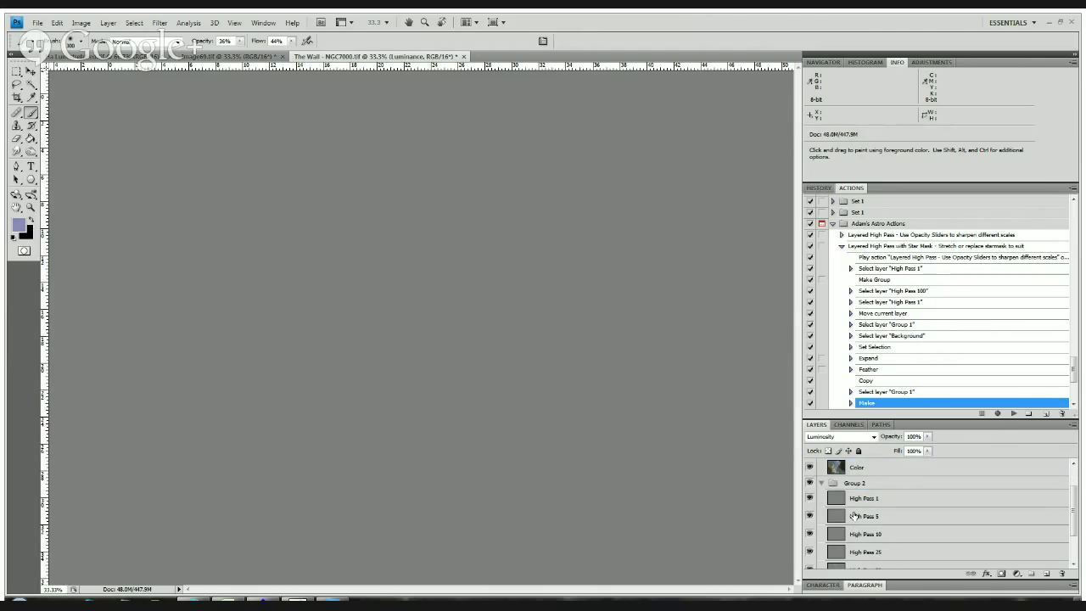
left_click(853, 501)
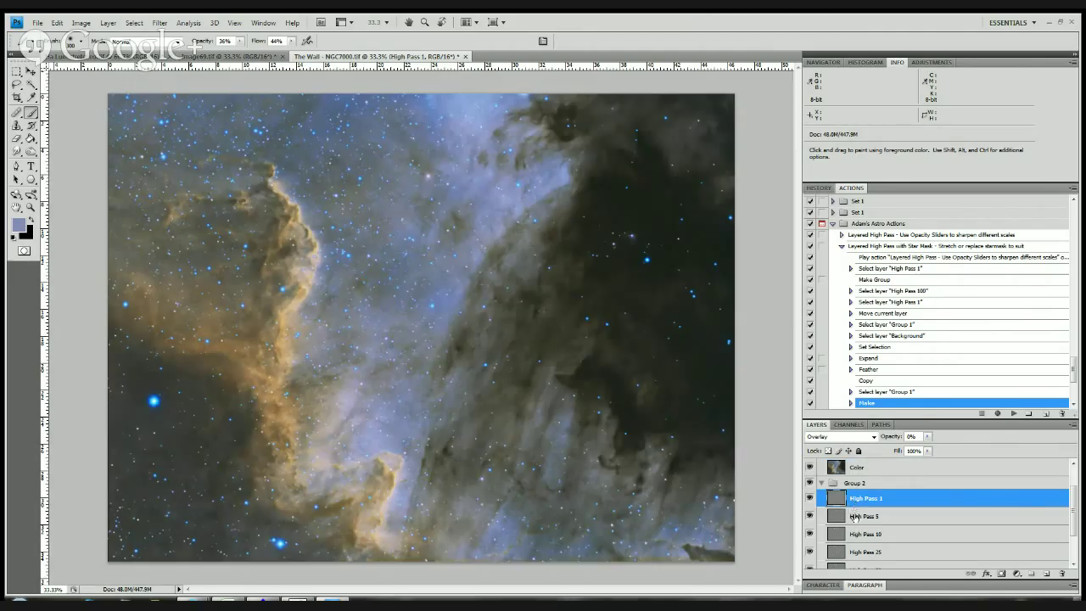
left_click(853, 514)
scroll(852, 524, "up", 1)
scroll(852, 526, "up", 1)
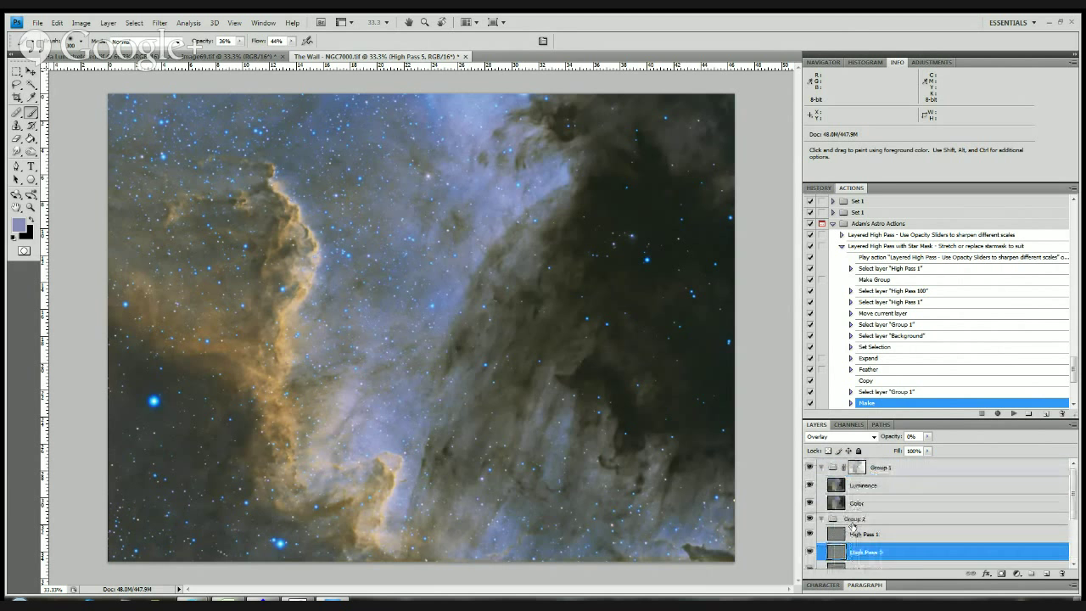
scroll(853, 522, "down", 5)
left_click(858, 522)
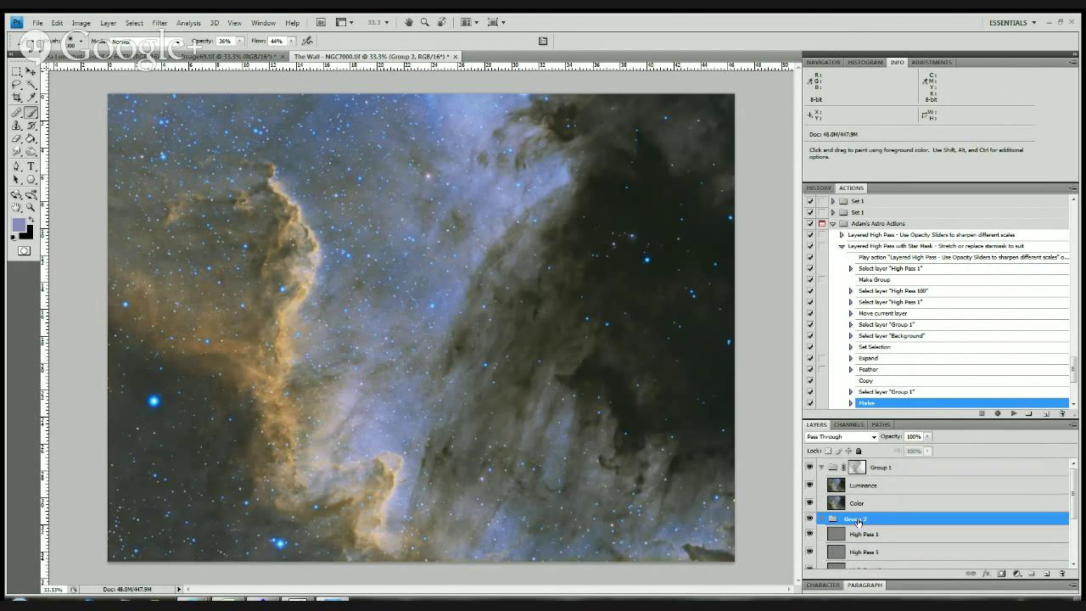
- Add a layer mask to Group 2, paste the copied Group 1 mask image into it, and return to the normal image view
left_click(859, 472, "alt")
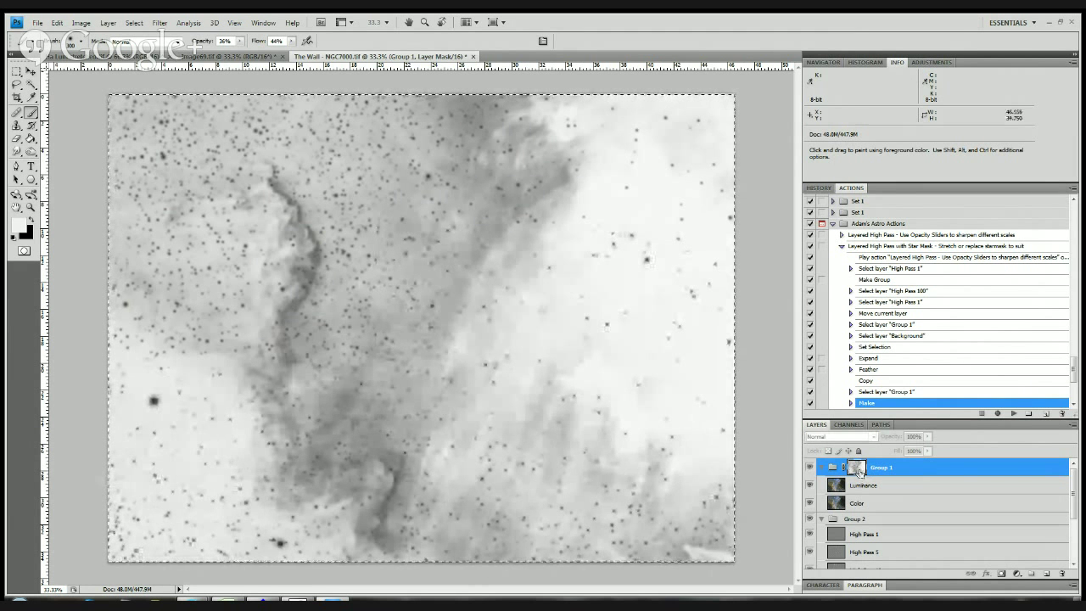
left_click(868, 521)
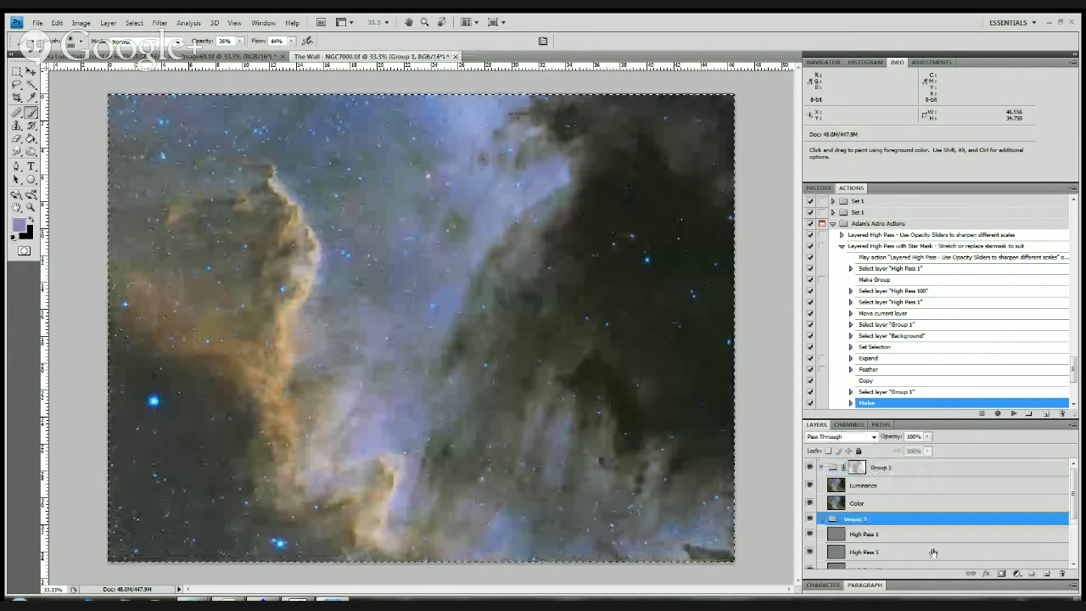
left_click(1002, 575)
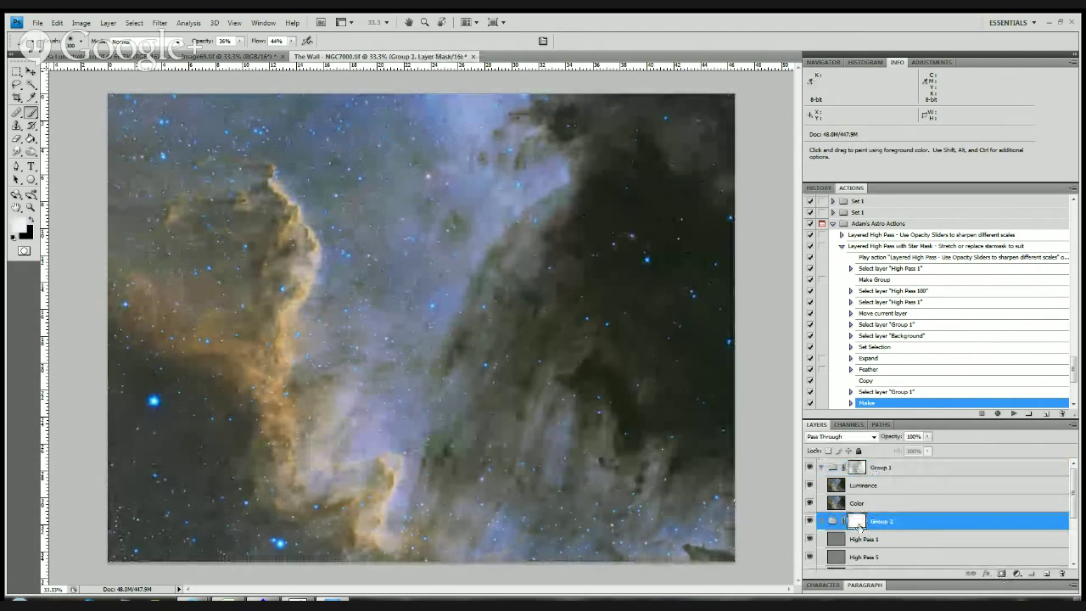
left_click(859, 525, "alt")
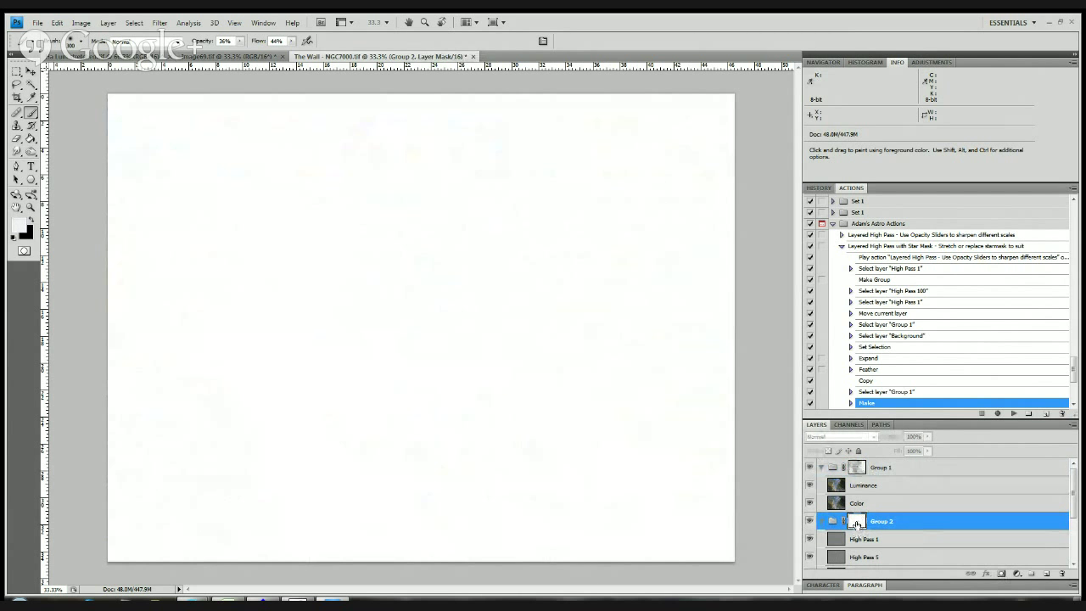
key("ctrl+v")
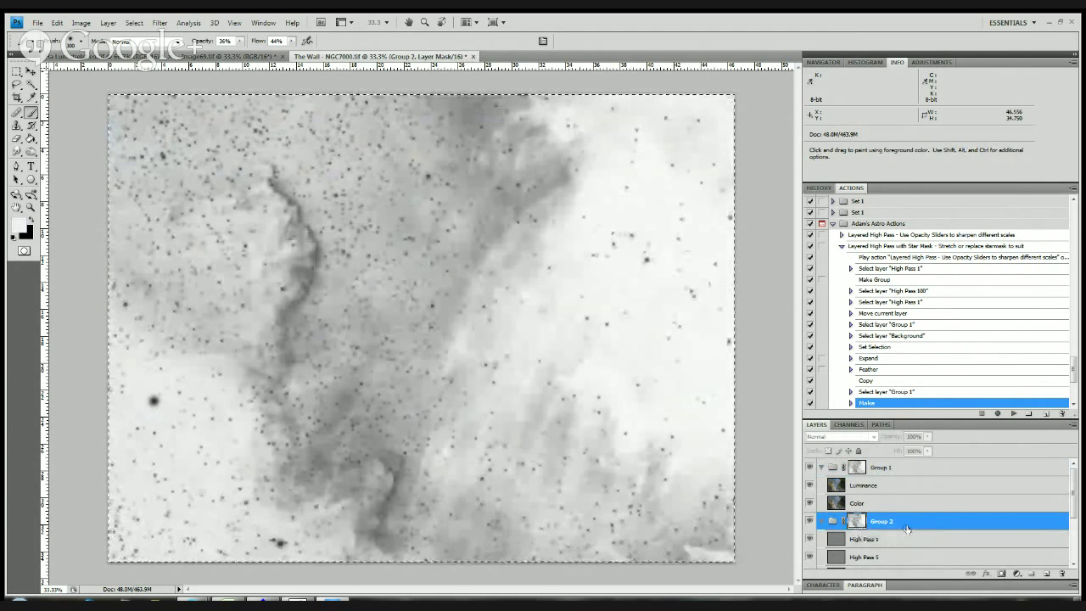
left_click(878, 490)
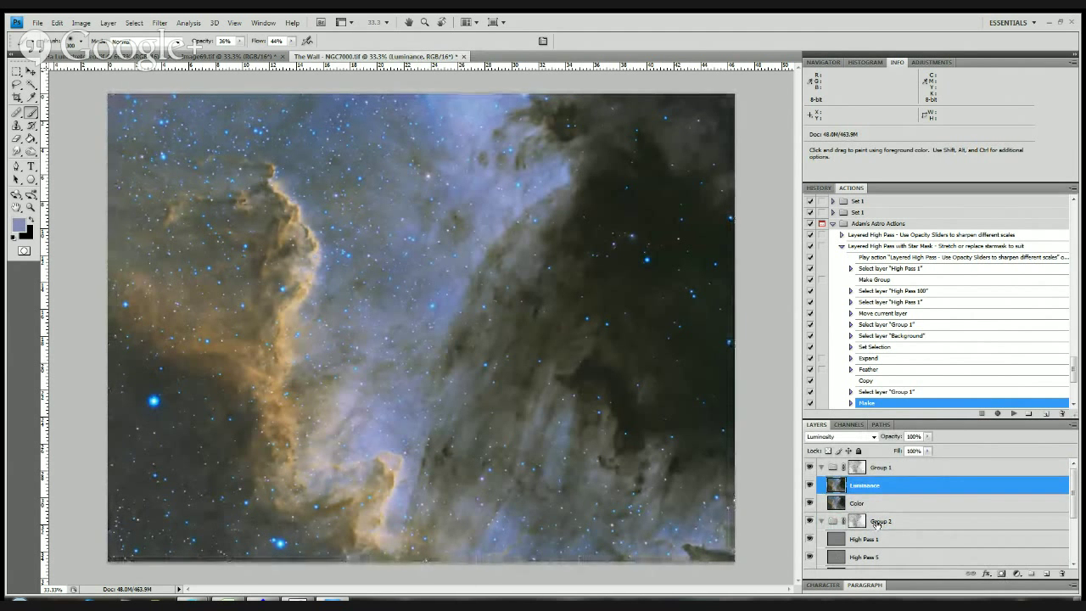
- Move Group 2 with its High Pass layers above Group 1 in the layer stack, outside that group
left_click_drag(877, 523, 879, 463)
left_click_drag(895, 521, 895, 467)
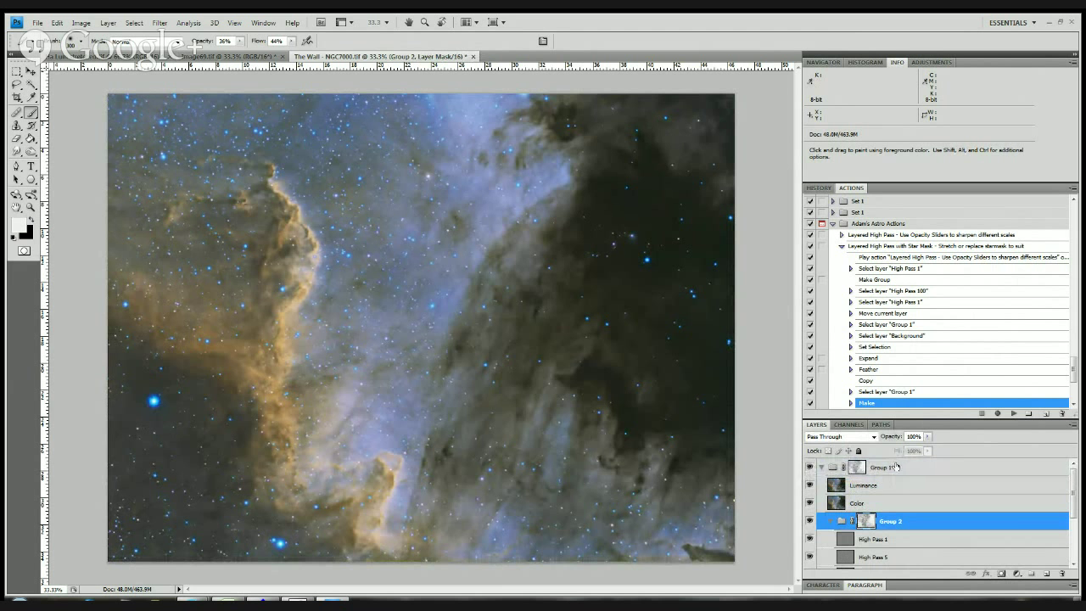
left_click_drag(911, 524, 908, 465)
scroll(906, 465, "down", 2)
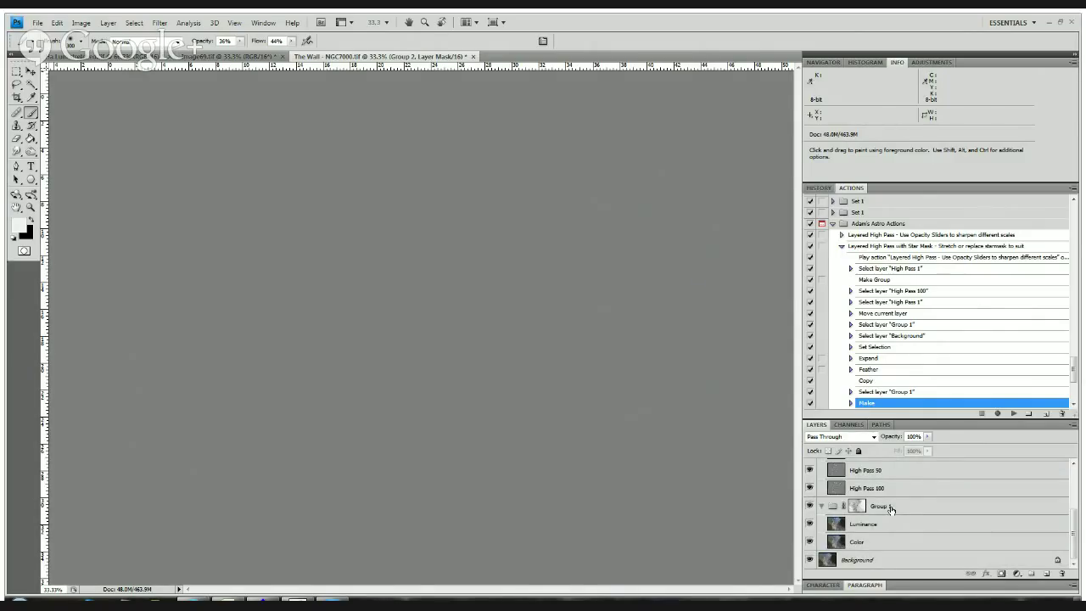
scroll(890, 507, "up", 3)
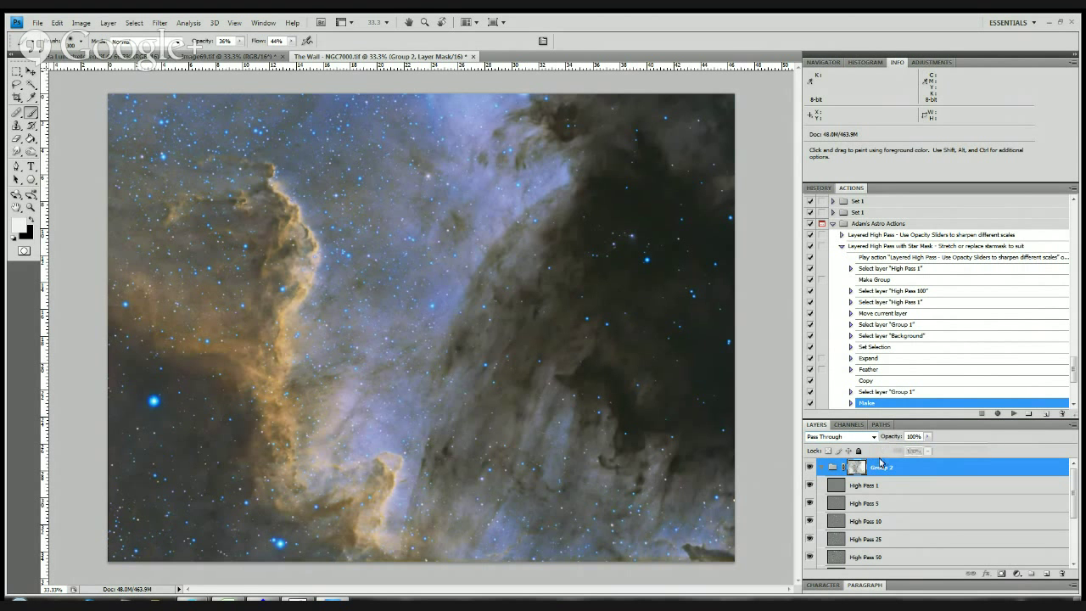
- Look through the High Pass layers in Group 2, selecting High Pass 1, High Pass 5 and High Pass 50
left_click(872, 490)
left_click(869, 504)
scroll(869, 504, "down", 2)
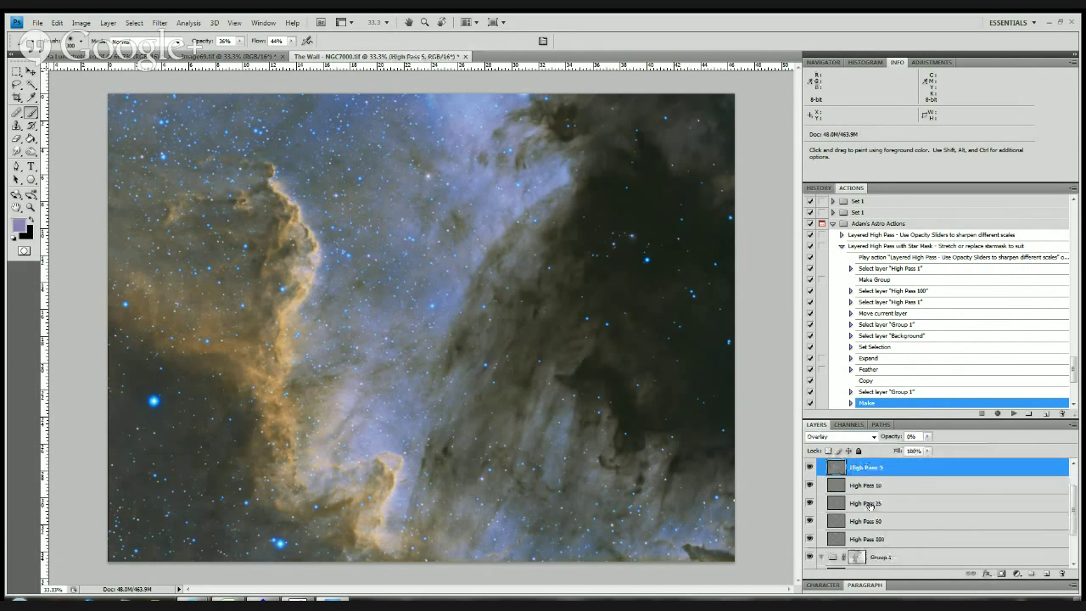
left_click(865, 520)
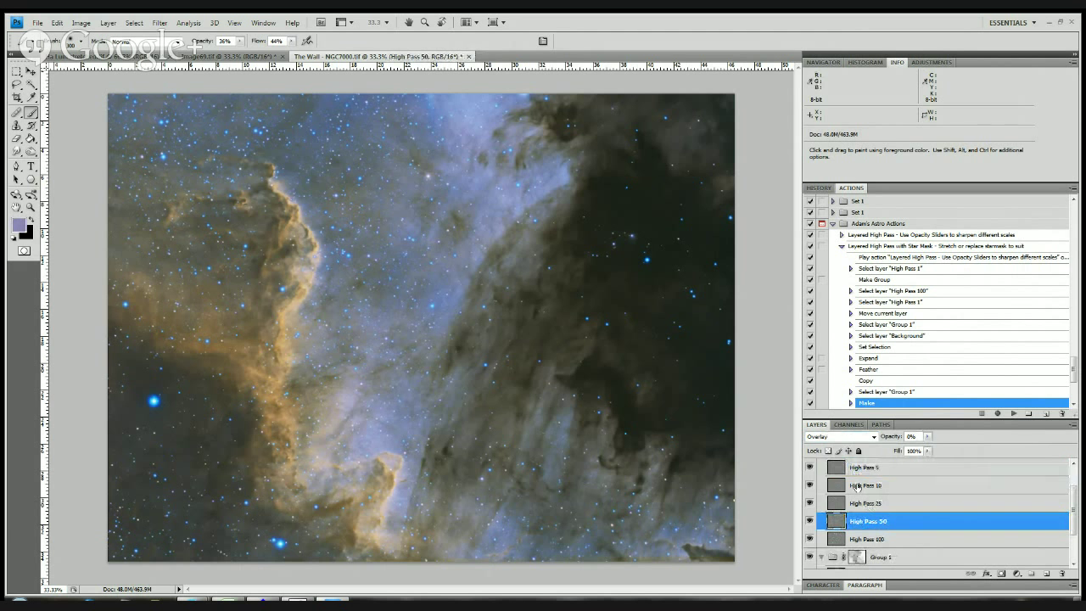
scroll(857, 487, "up", 2)
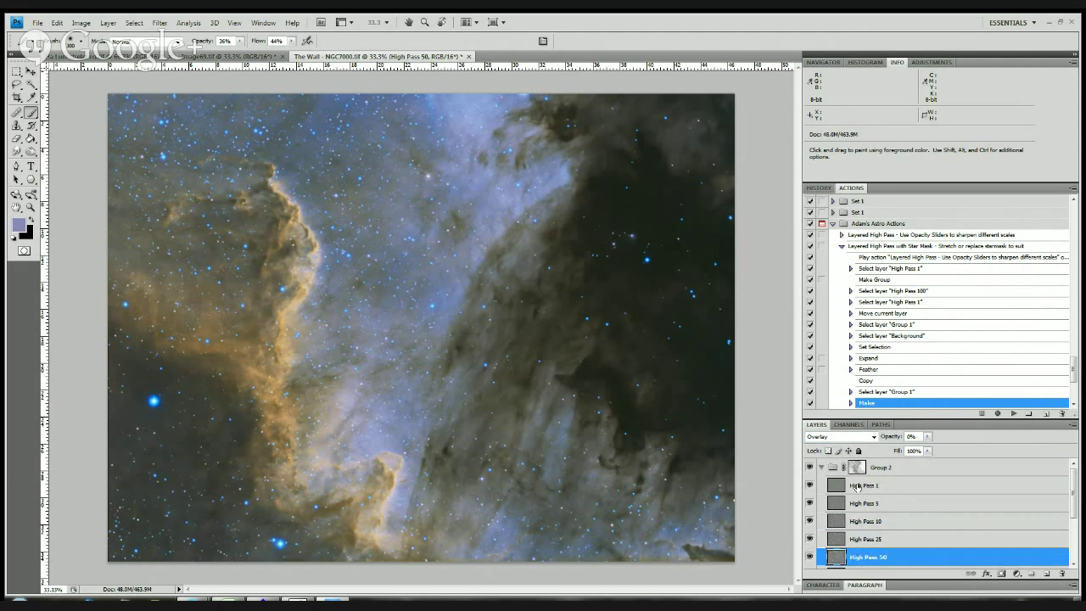
- Examine the blend modes of the Luminance and Color layers in Group 1 and compare them with the Background layer
scroll(865, 505, "down", 5)
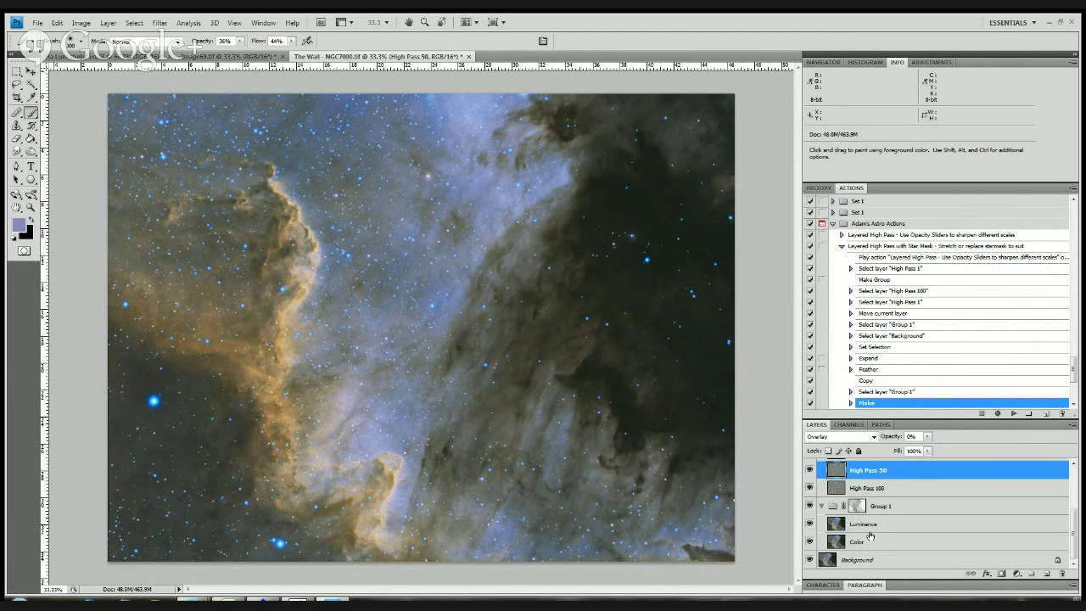
left_click(860, 526)
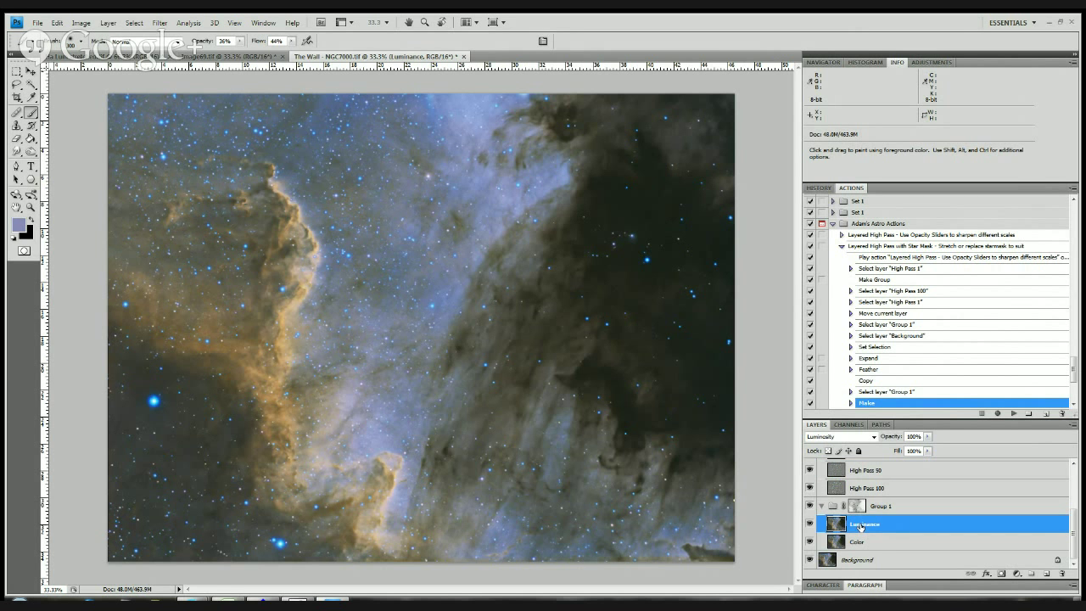
left_click(860, 544)
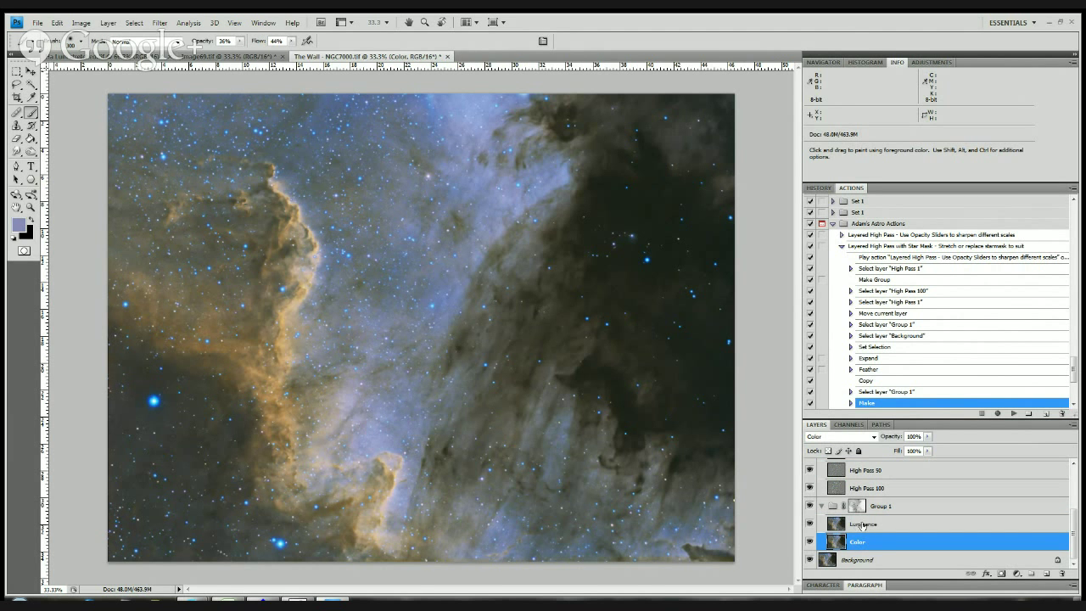
left_click(867, 526)
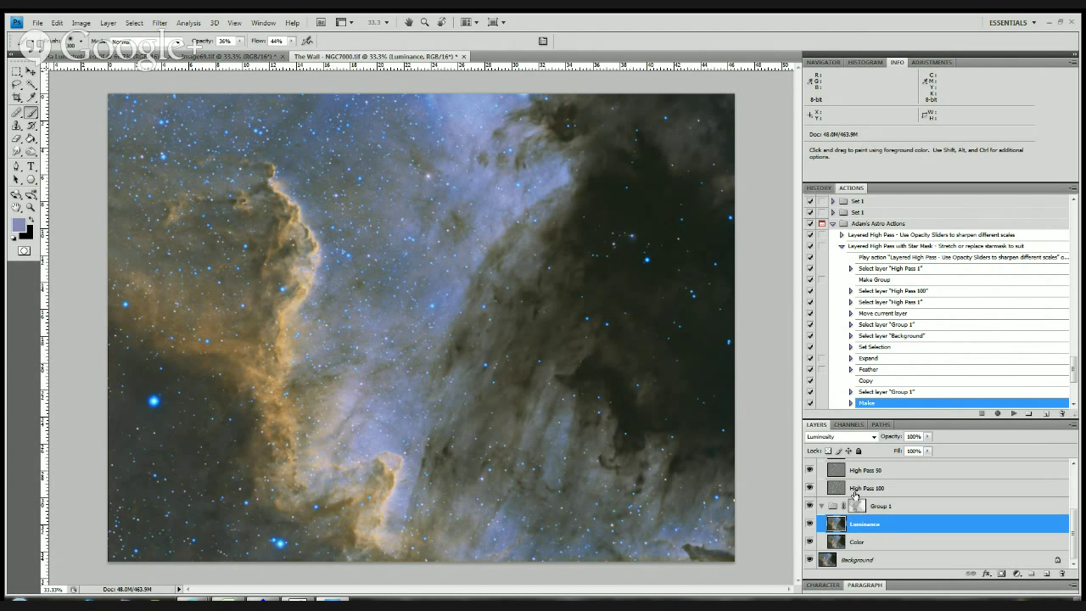
left_click(859, 561)
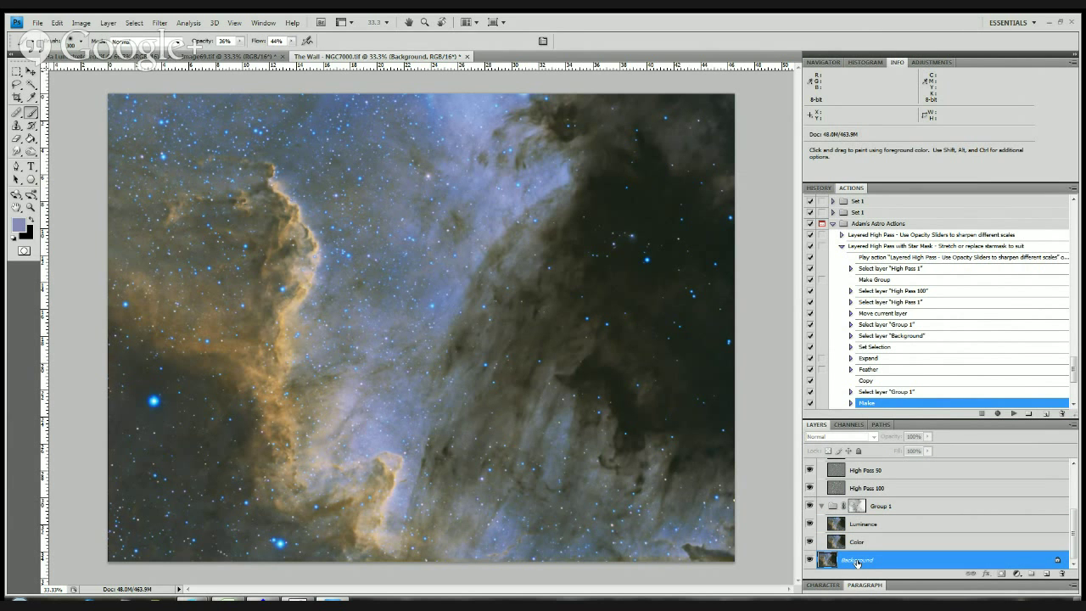
left_click(859, 543)
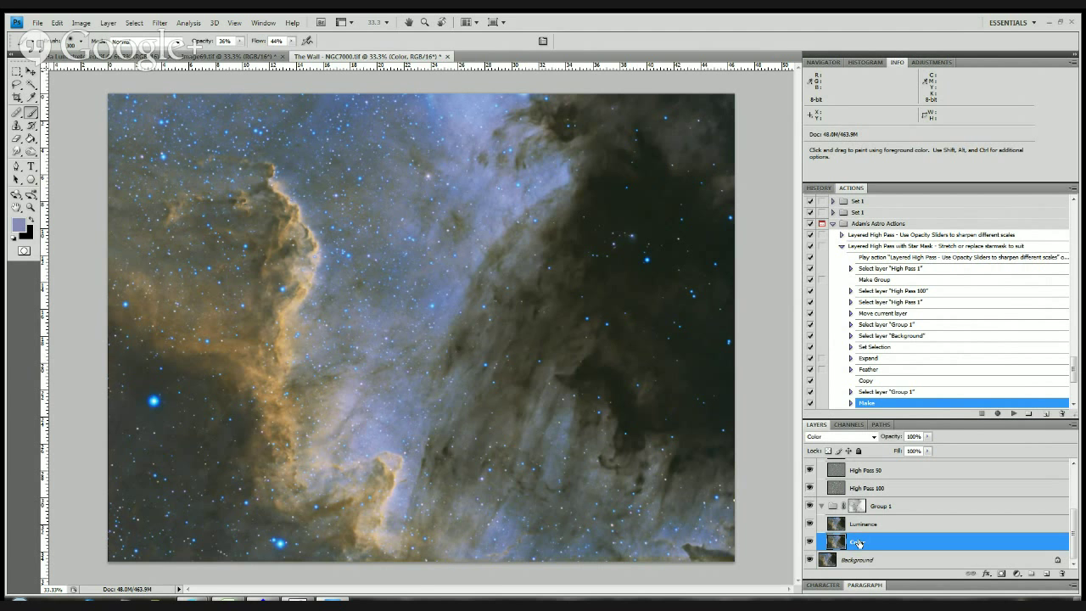
left_click(858, 526)
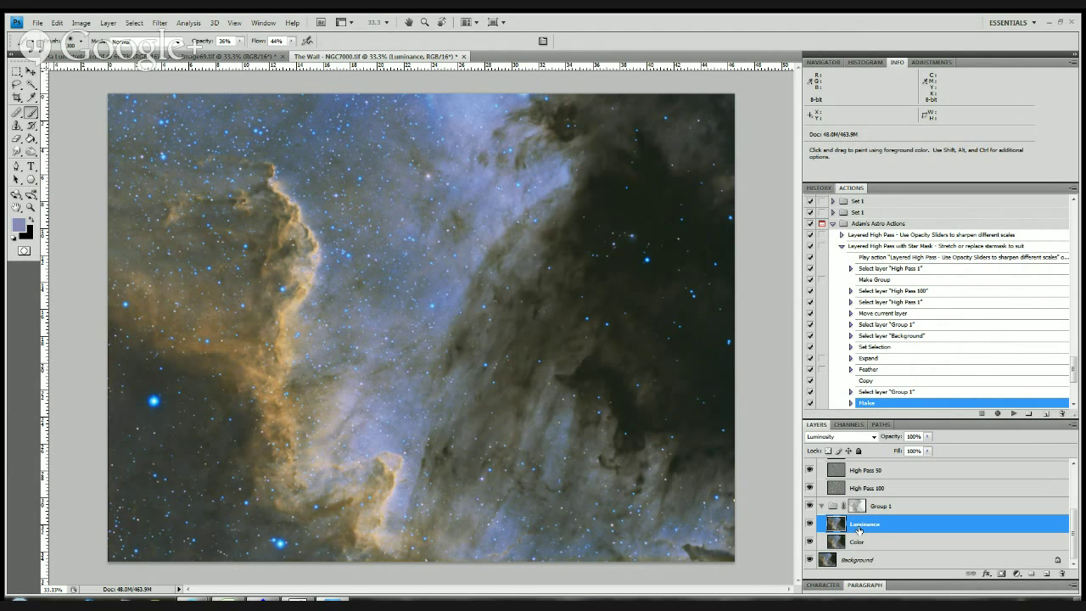
- Inspect the High Pass 1 and High Pass 5 layers and select Group 2's layer mask
scroll(853, 500, "up", 5)
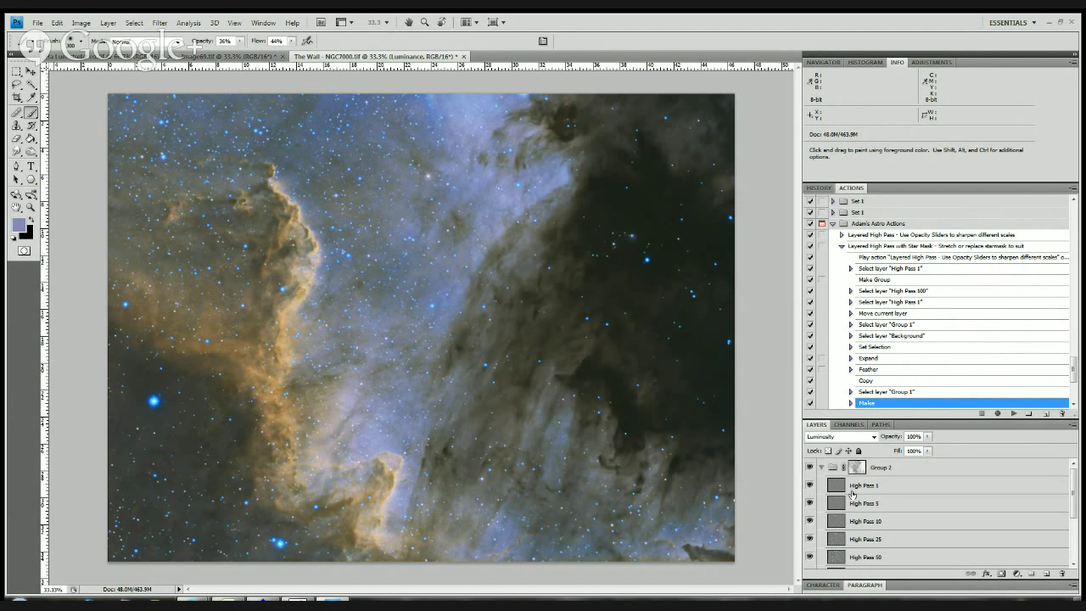
left_click(852, 489)
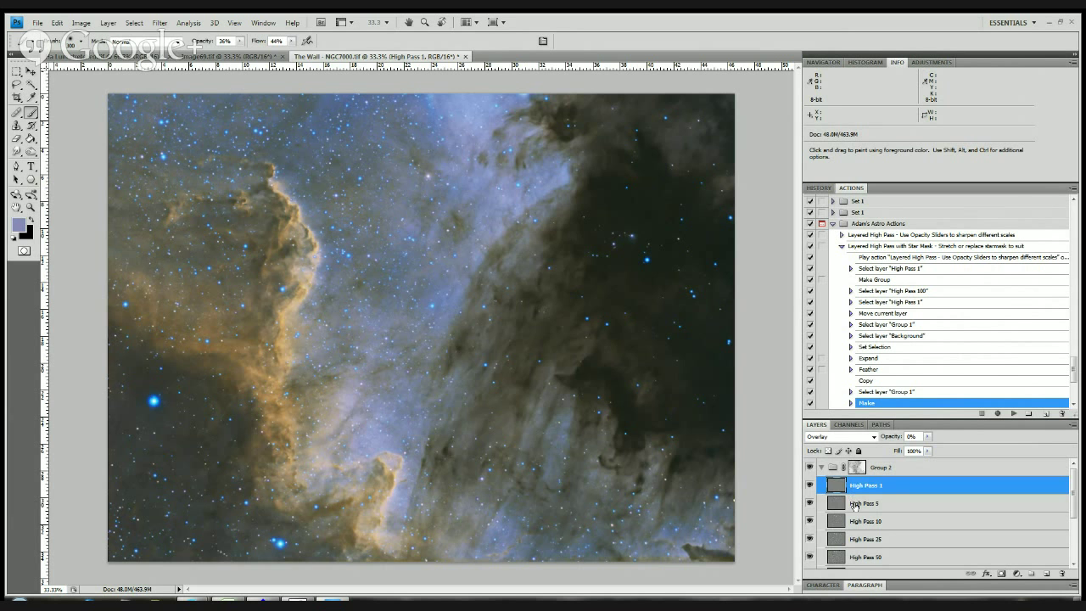
left_click(855, 506)
left_click(859, 487)
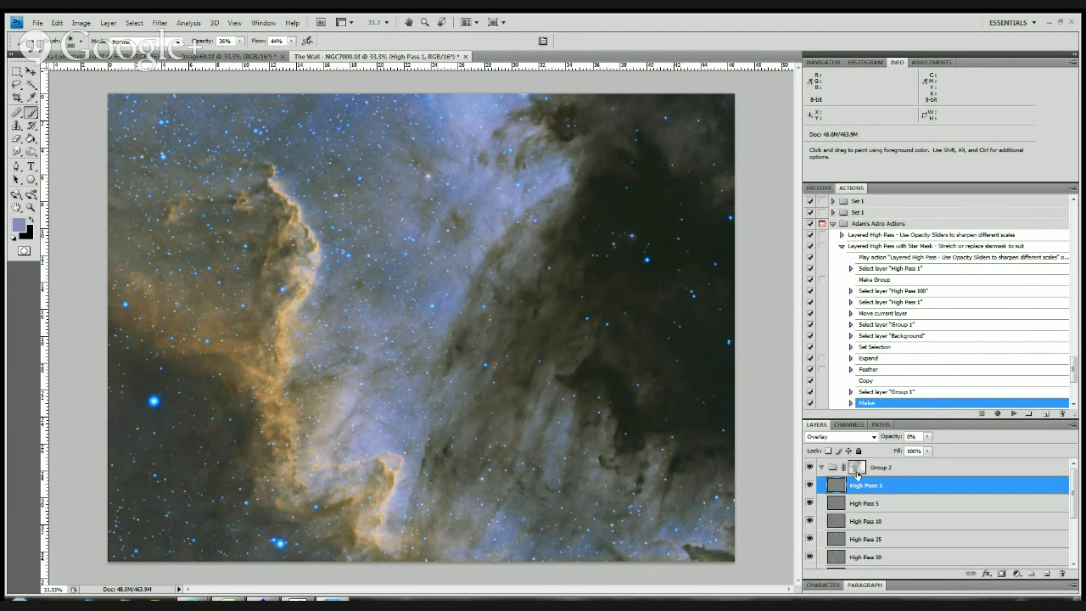
left_click(856, 468)
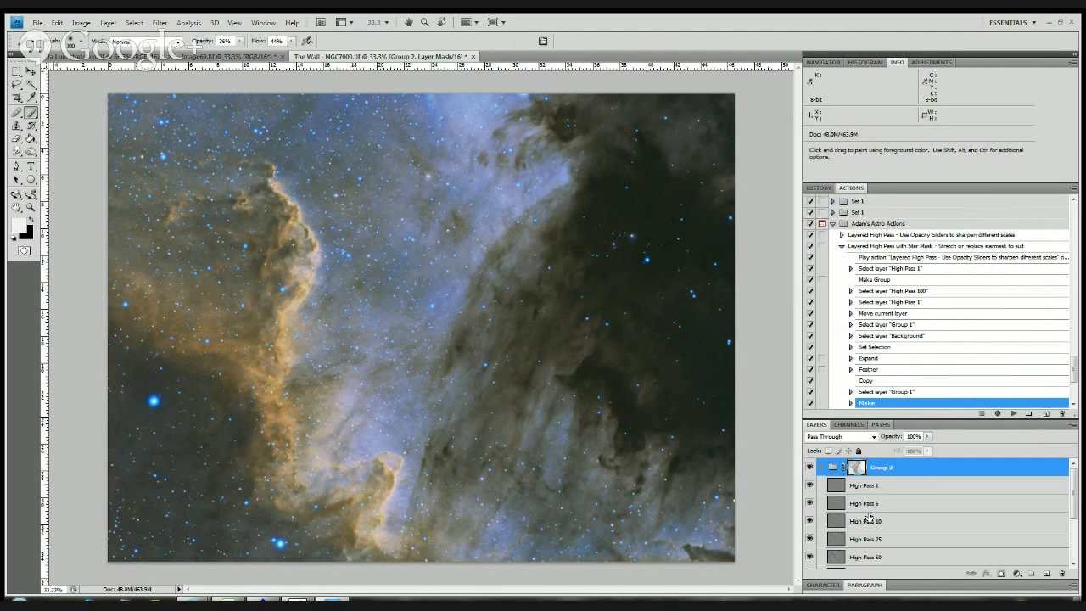
key("ctrl+z")
key("ctrl+z")
- Toggle the Background layer's visibility off and on, and check the Luminance and Color layers above it
scroll(868, 515, "down", 3)
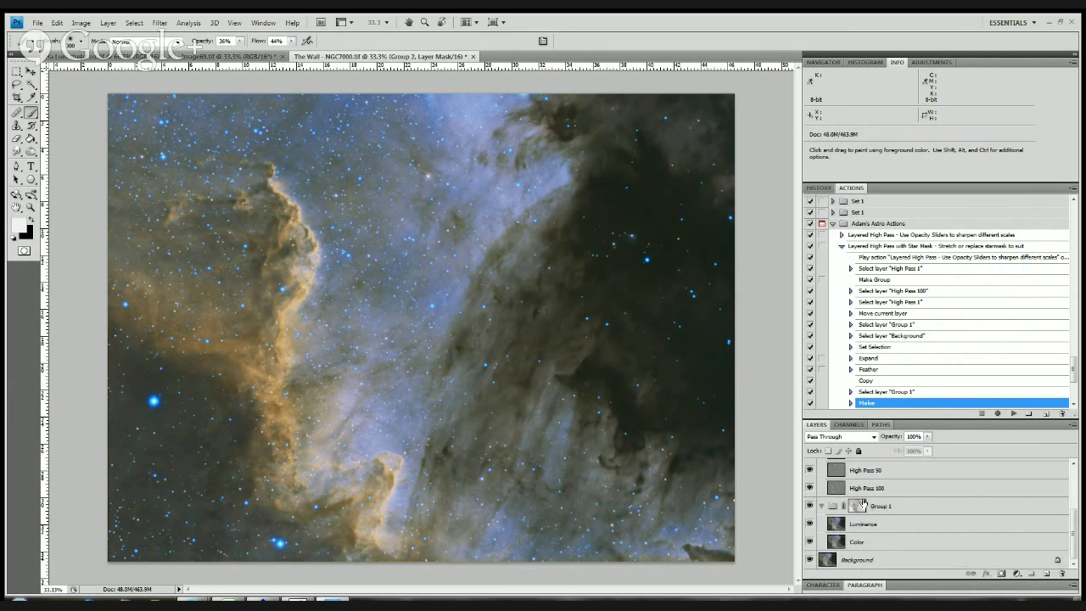
left_click(808, 560)
left_click(808, 560)
left_click(859, 524)
left_click(859, 542)
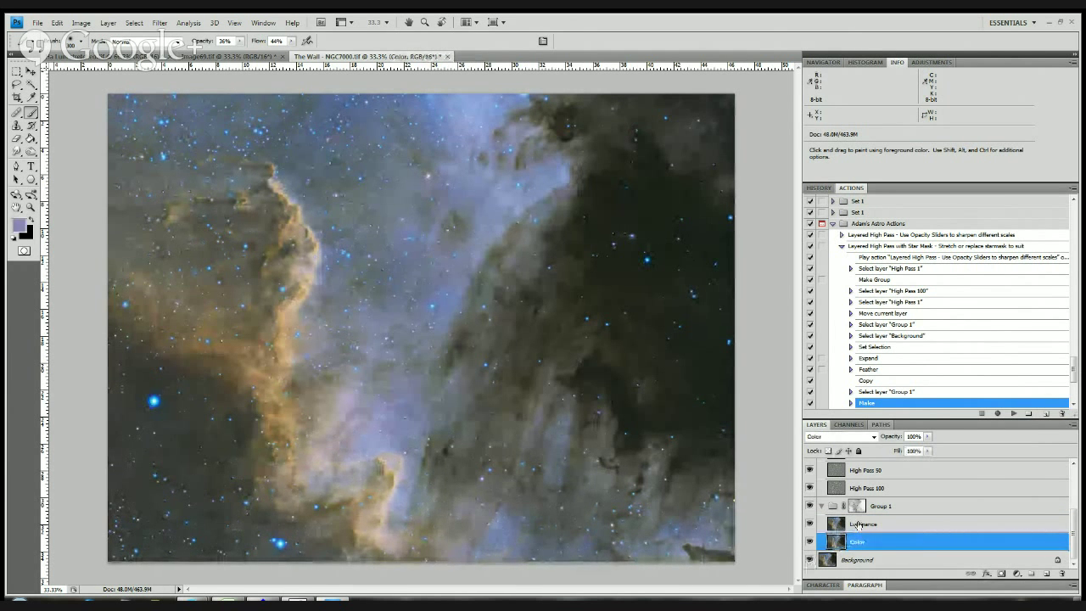
left_click(859, 524)
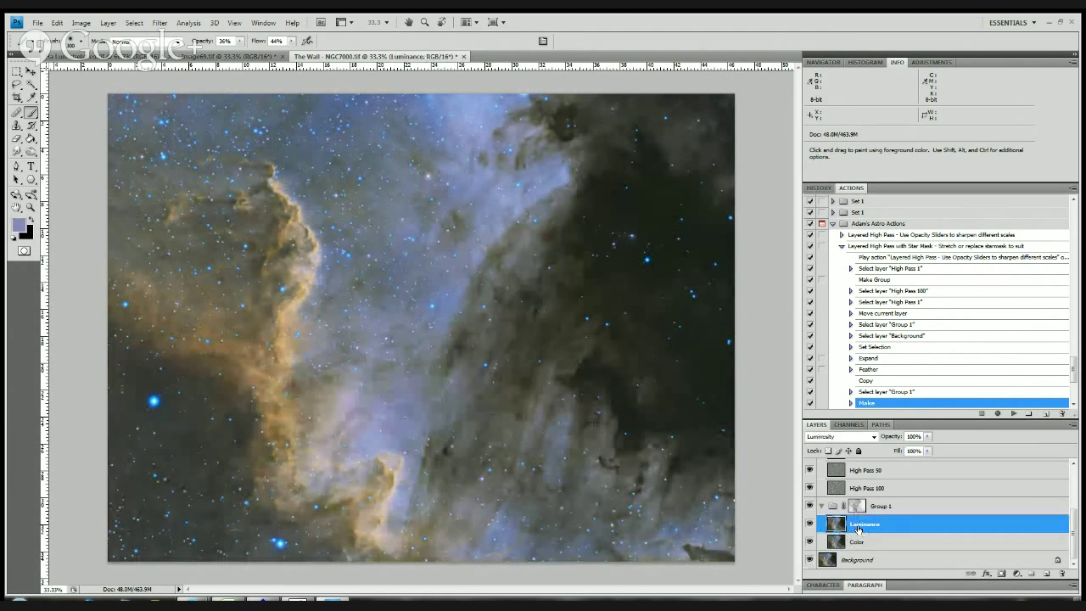
- Review the order of the whole layer stack, from Group 2's High Pass layers down to Luminance, Color and Background
scroll(852, 492, "up", 3)
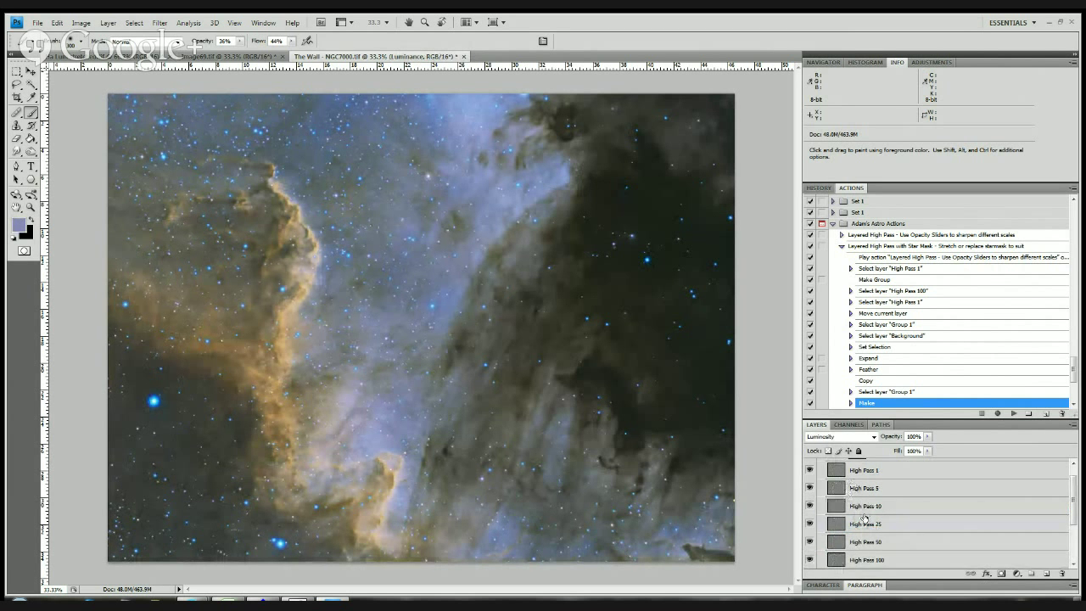
scroll(863, 509, "up", 2)
scroll(867, 490, "down", 5)
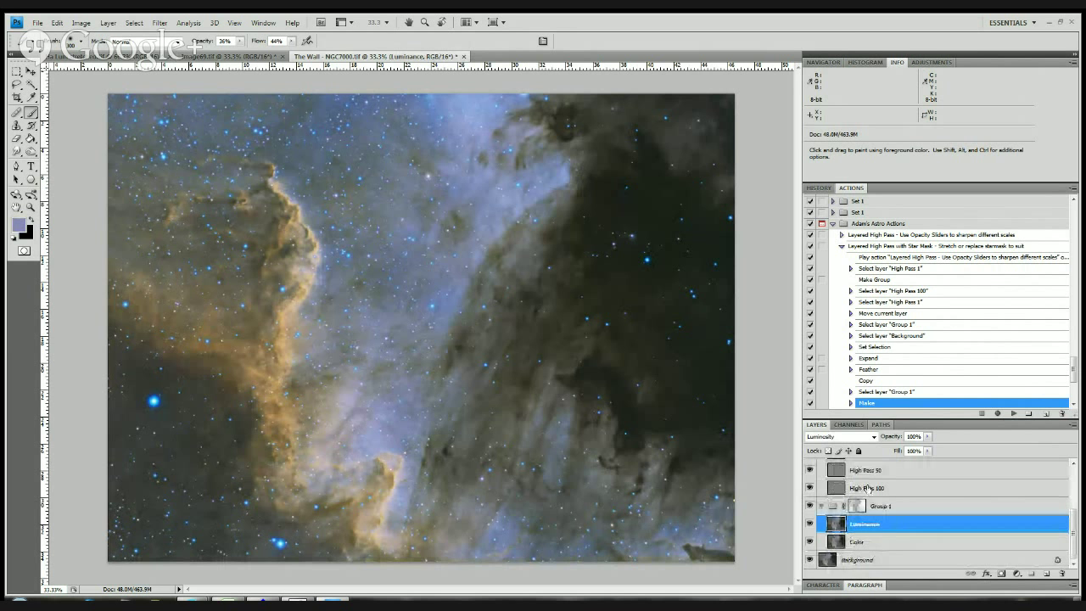
scroll(867, 513, "up", 5)
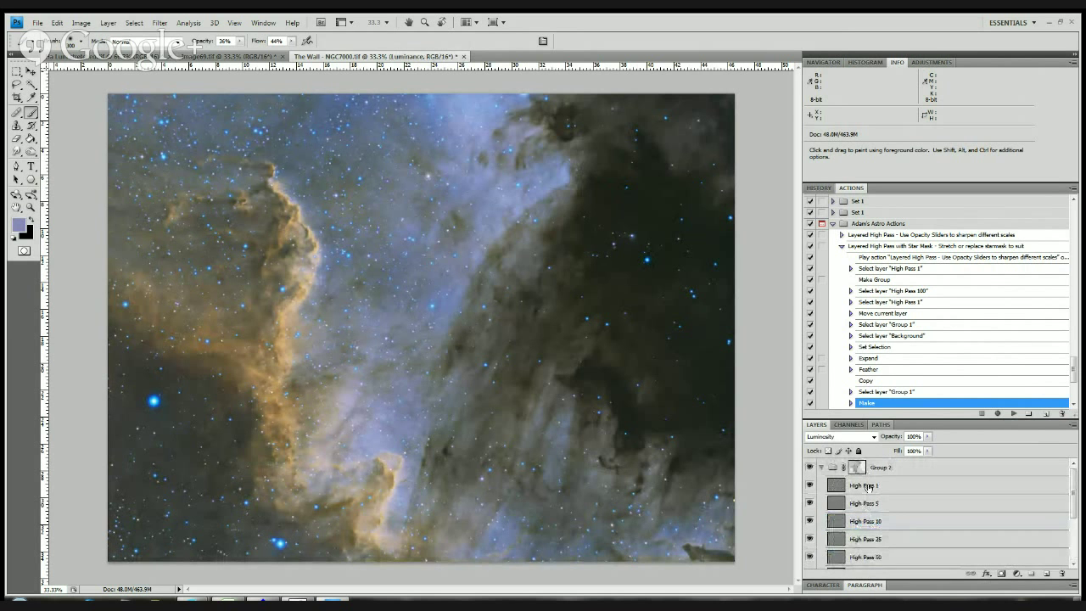
scroll(868, 488, "down", 5)
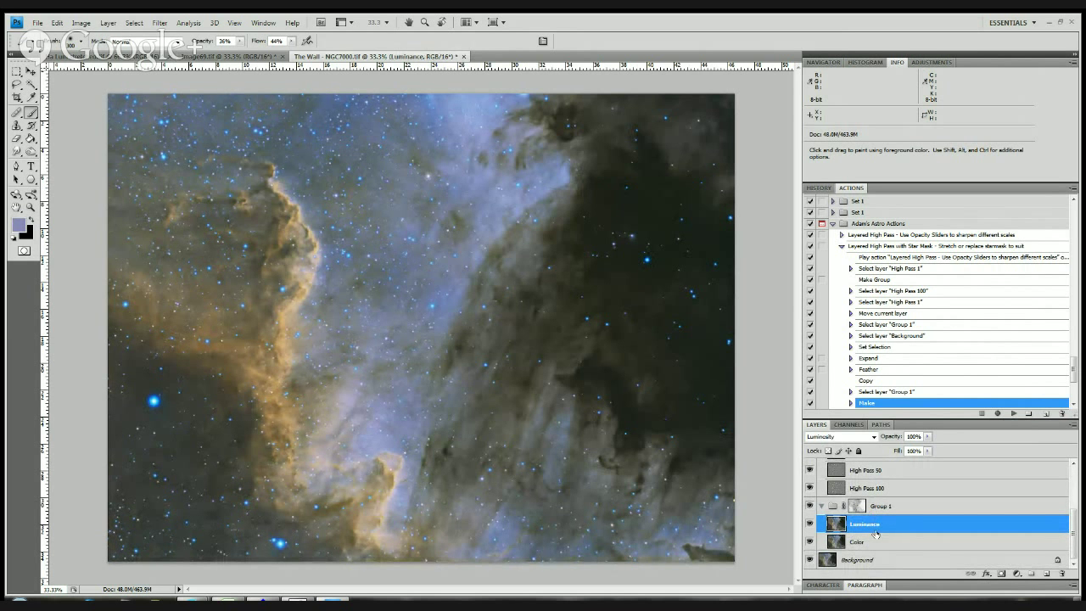
scroll(864, 521, "up", 6)
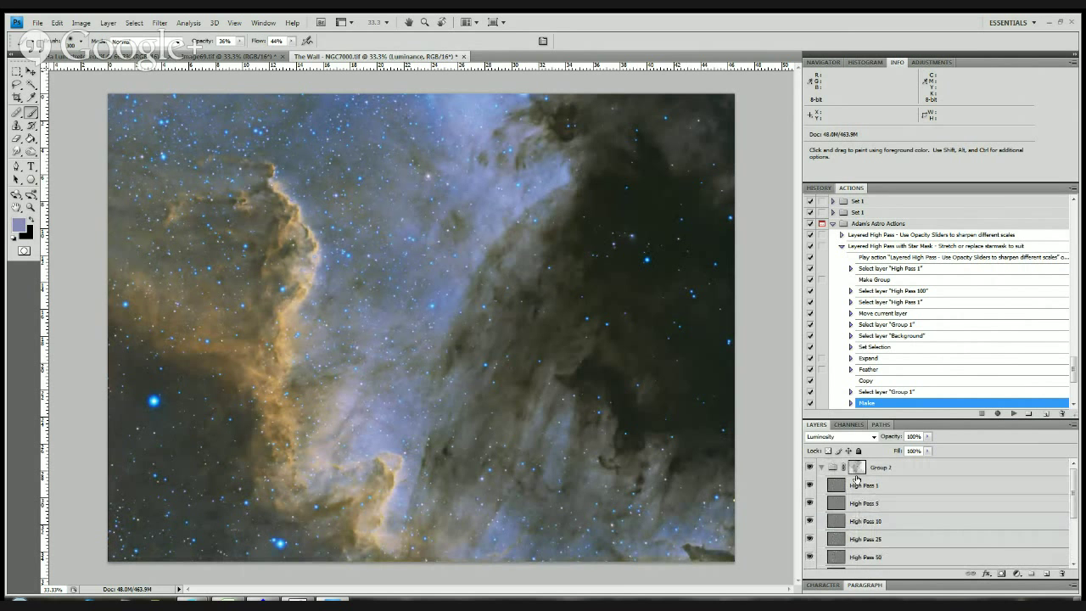
scroll(863, 518, "down", 6)
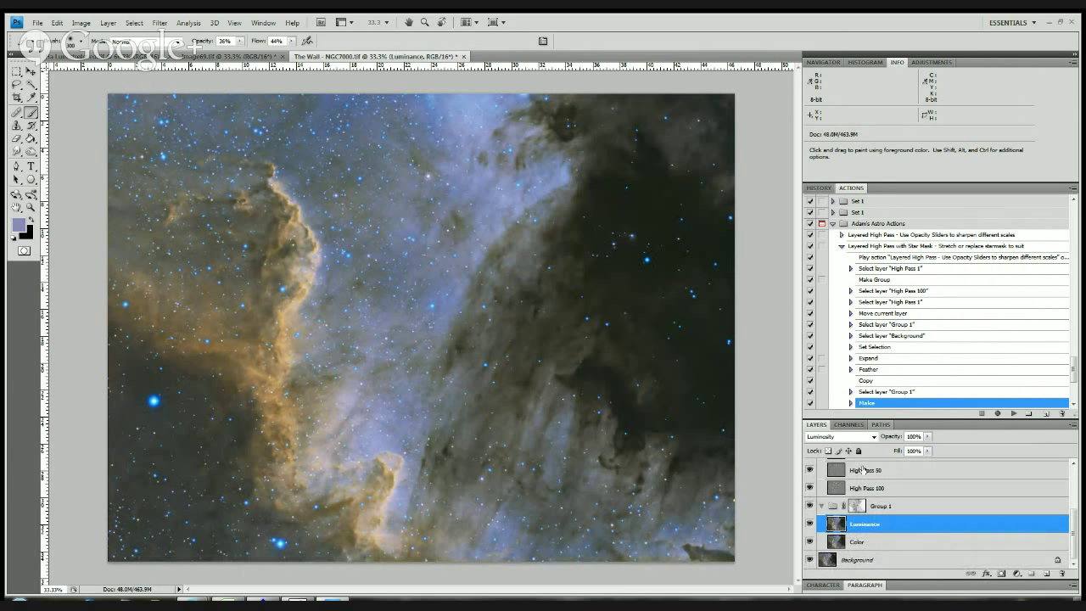
scroll(863, 525, "up", 6)
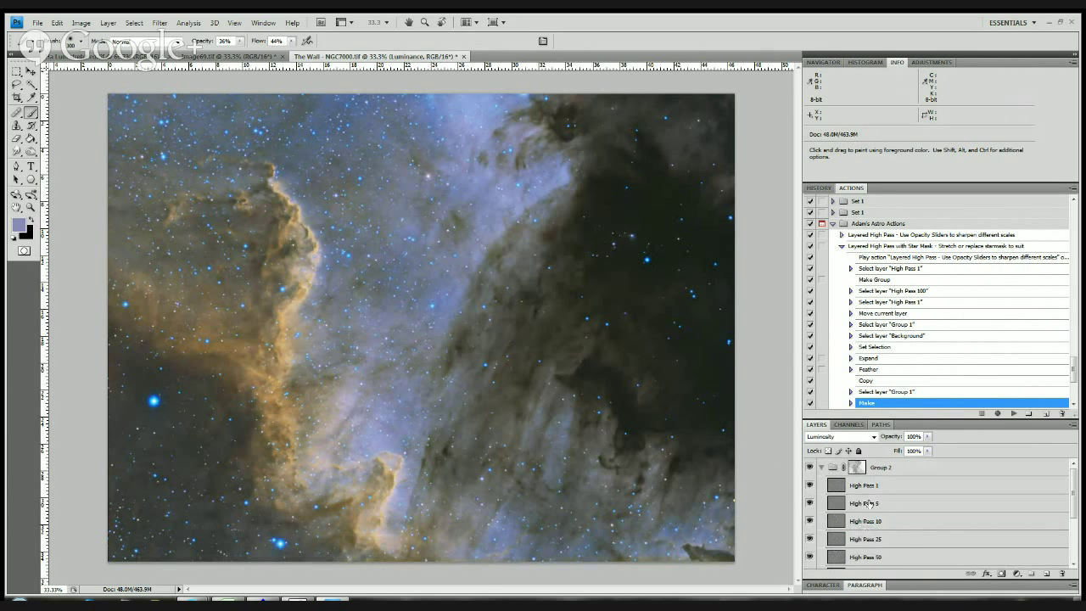
scroll(865, 475, "down", 6)
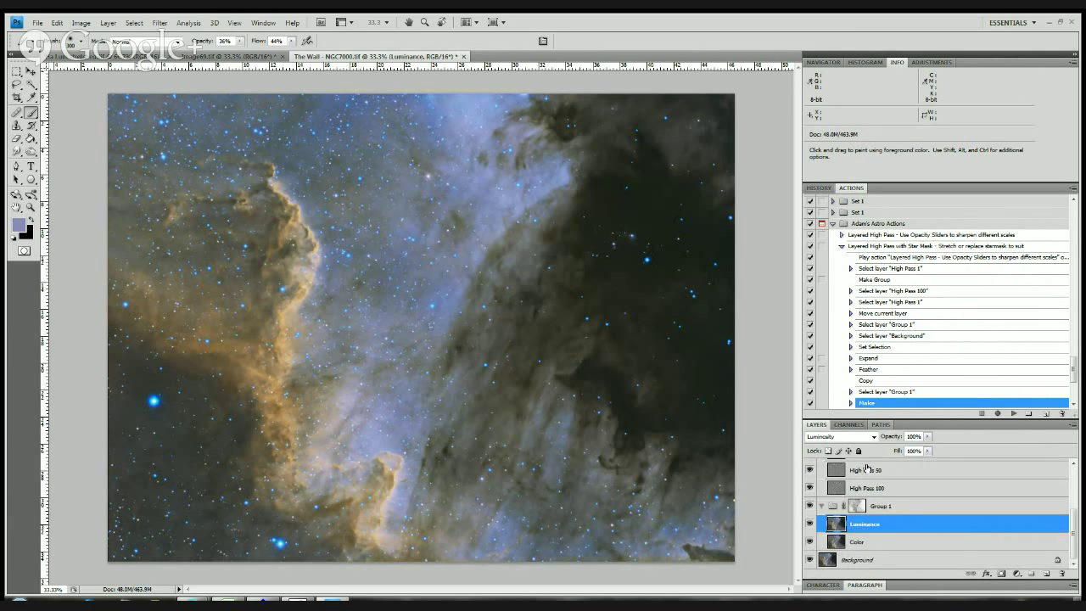
left_click(857, 545)
left_click(873, 526)
scroll(870, 517, "up", 6)
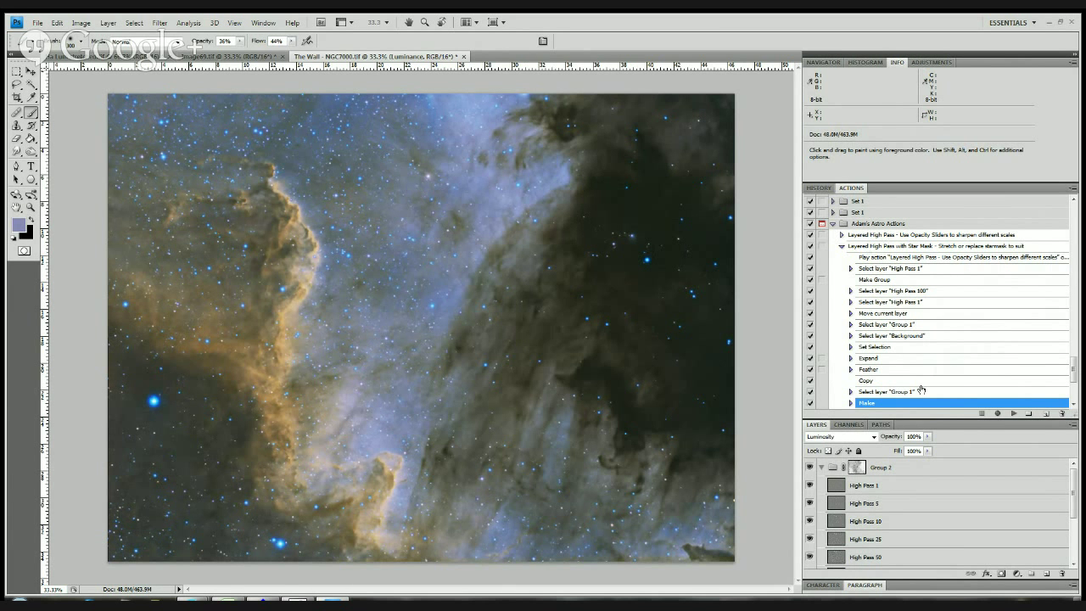
- Run the Multiscale Gaussian Noise Reduction with Luminosity Mask action from the Background layer, continuing past the unavailable command
scroll(919, 378, "down", 2)
scroll(917, 368, "down", 3)
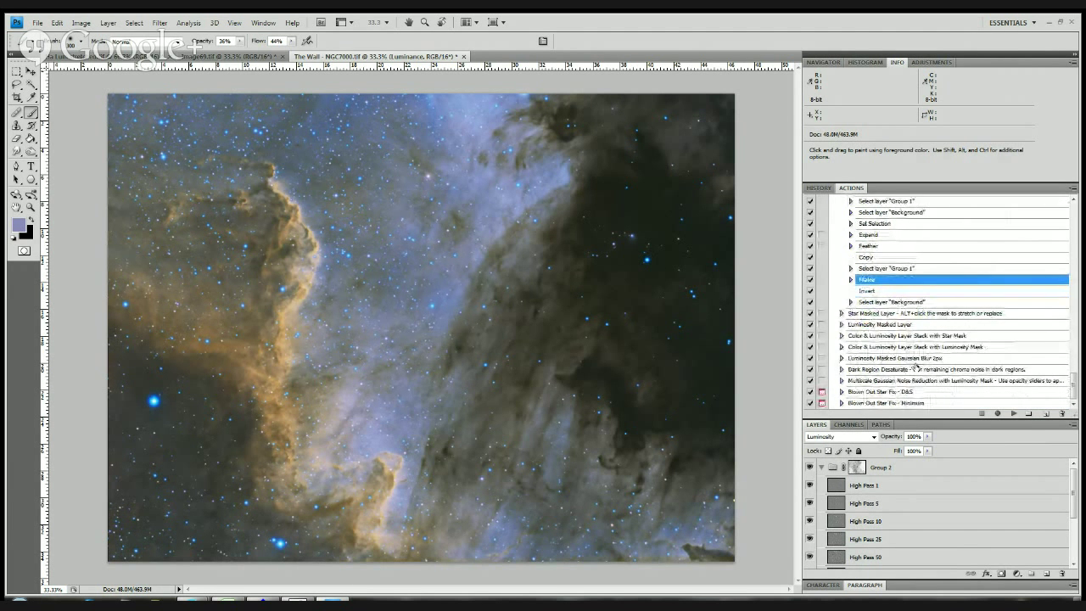
left_click(895, 382)
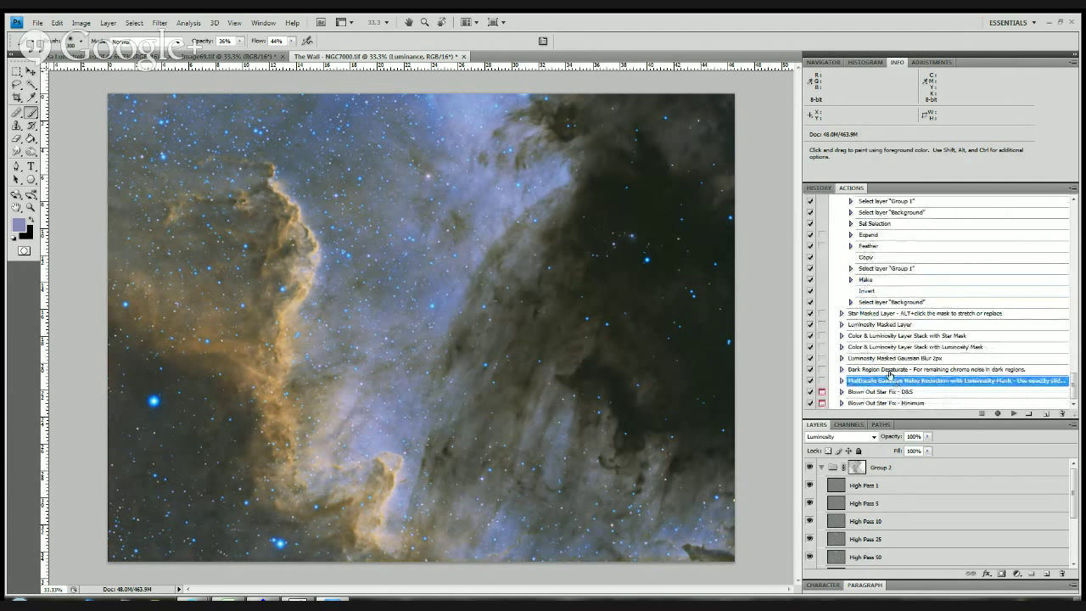
scroll(874, 509, "down", 3)
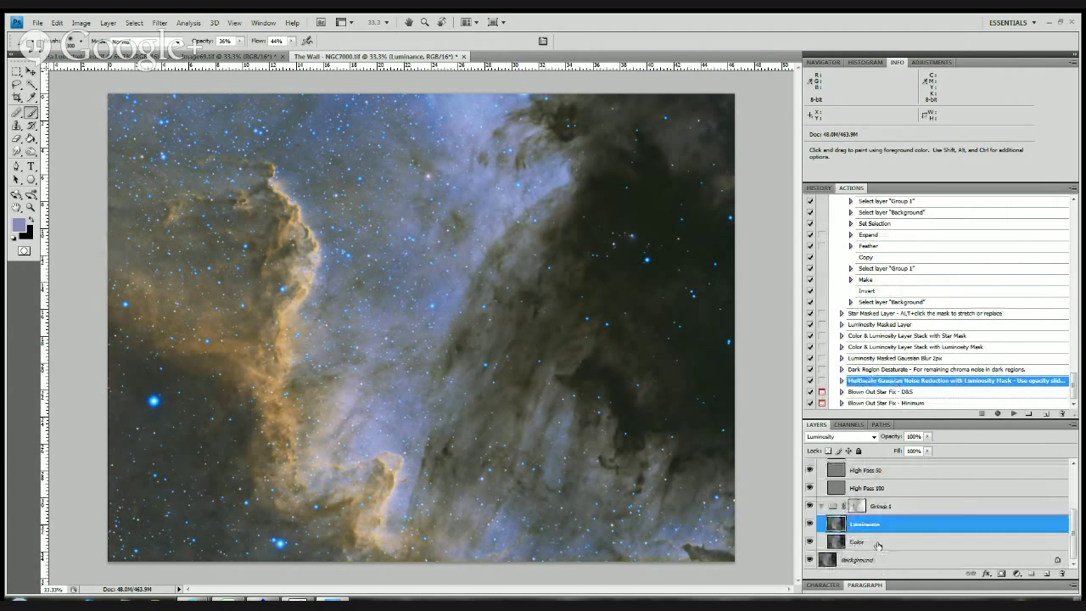
left_click(875, 560)
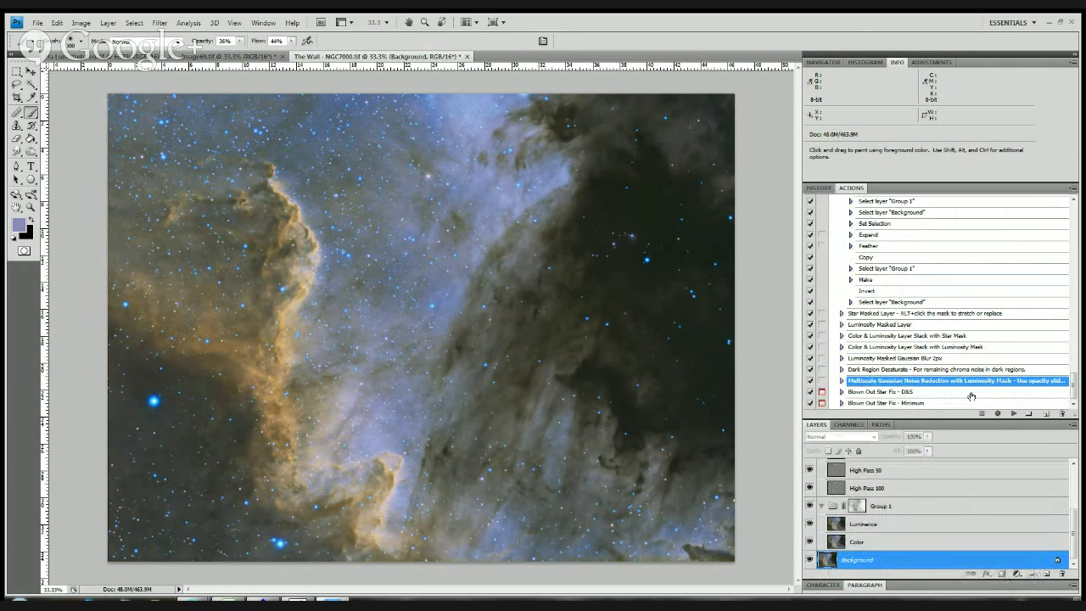
left_click(1012, 413)
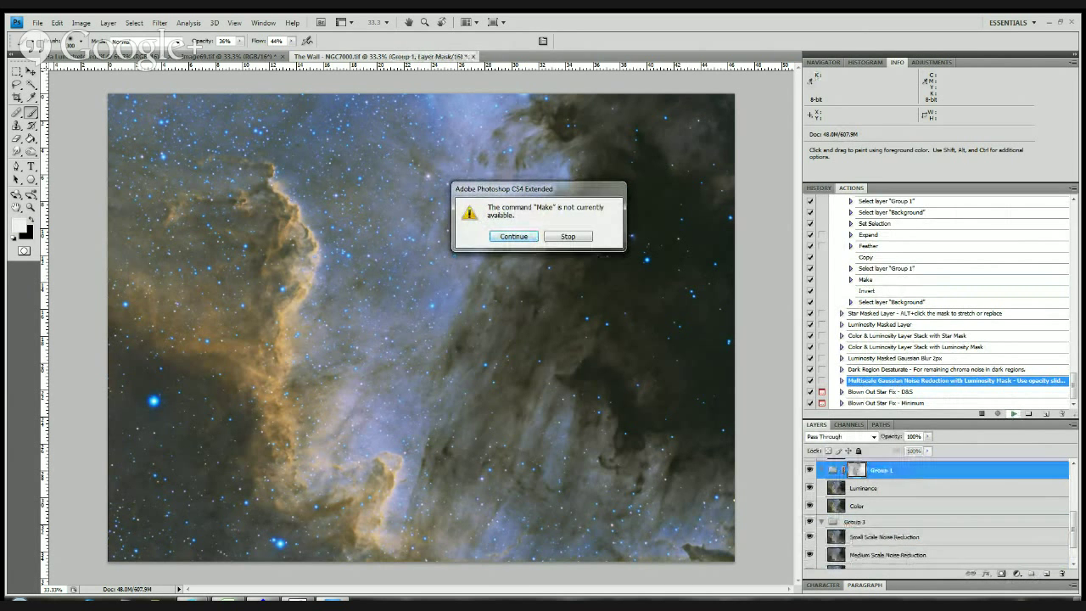
left_click(513, 237)
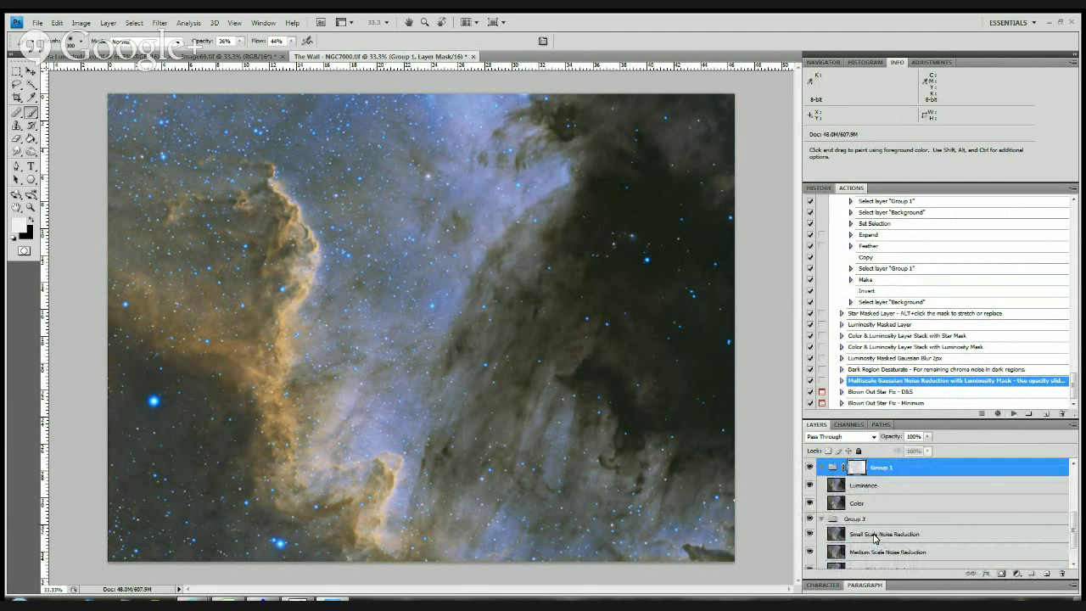
- Delete Group 3 with its noise reduction layers and rerun the Multiscale Gaussian Noise Reduction action from the Background layer
scroll(875, 538, "down", 1)
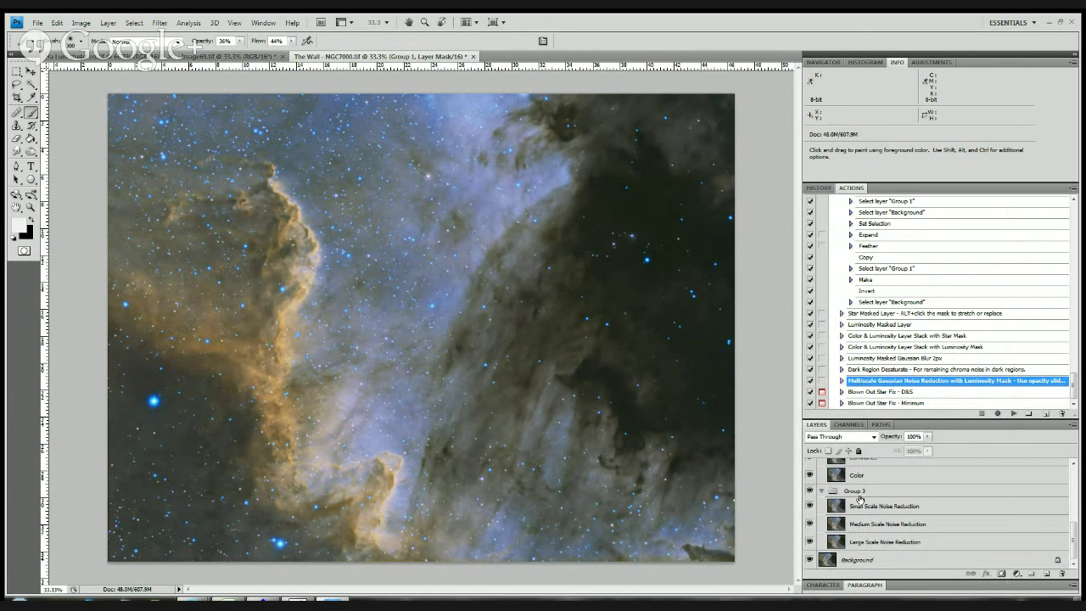
left_click_drag(855, 492, 1062, 575)
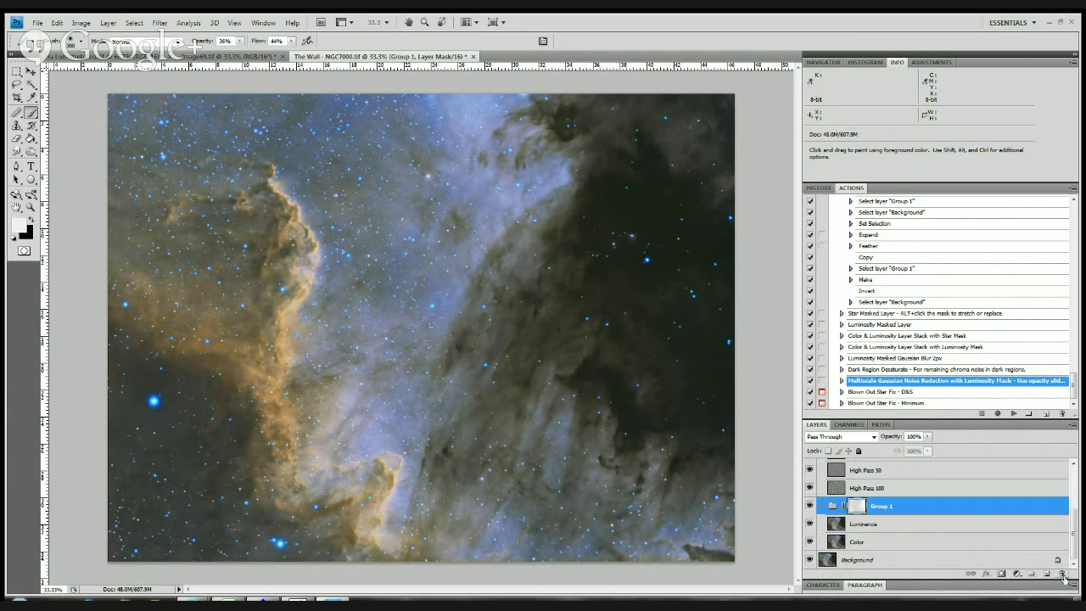
left_click(881, 561)
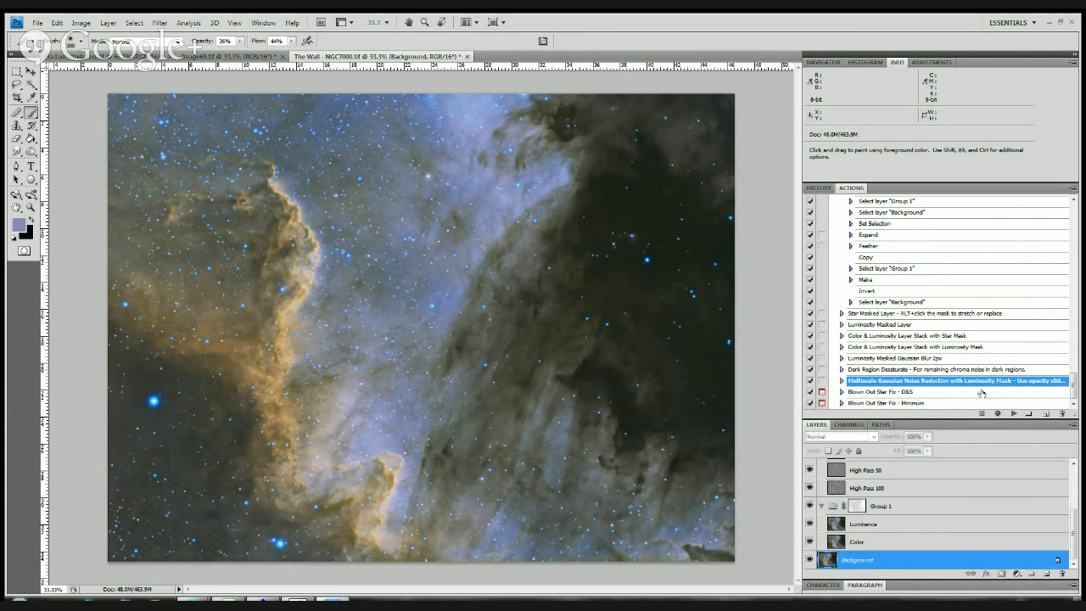
left_click(1014, 415)
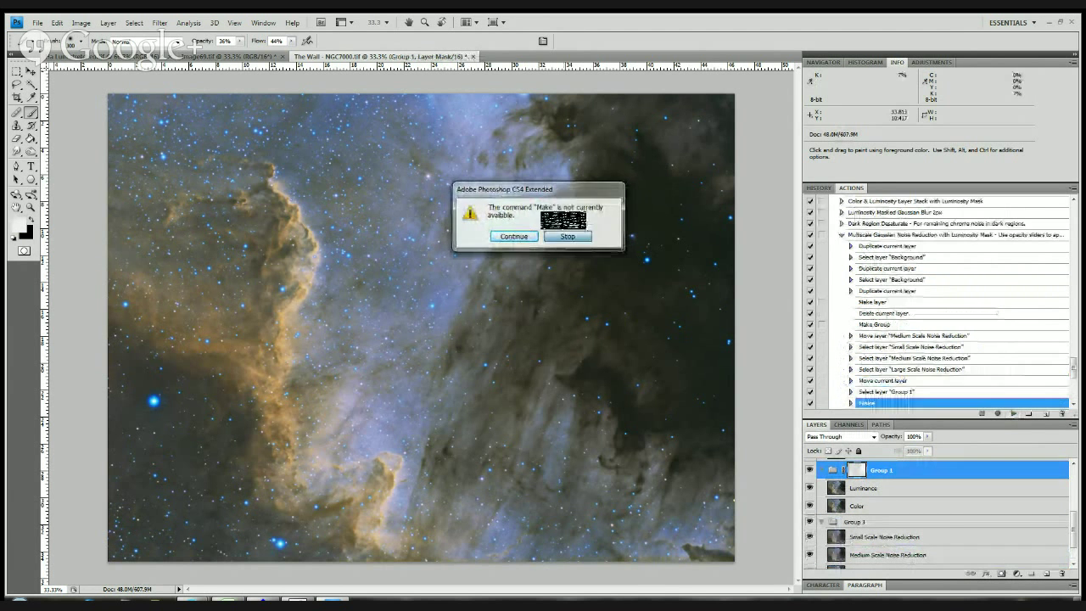
key("Return")
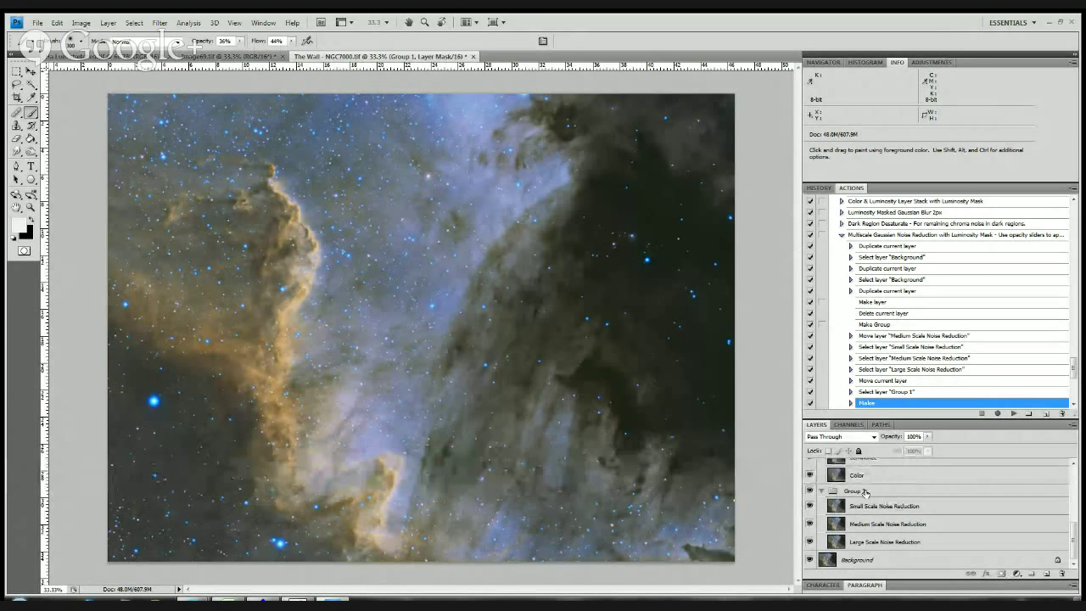
- Delete the extra vector mask from Group 1, keeping its layer mask
left_click(874, 492)
scroll(906, 515, "up", 2)
scroll(906, 514, "down", 1)
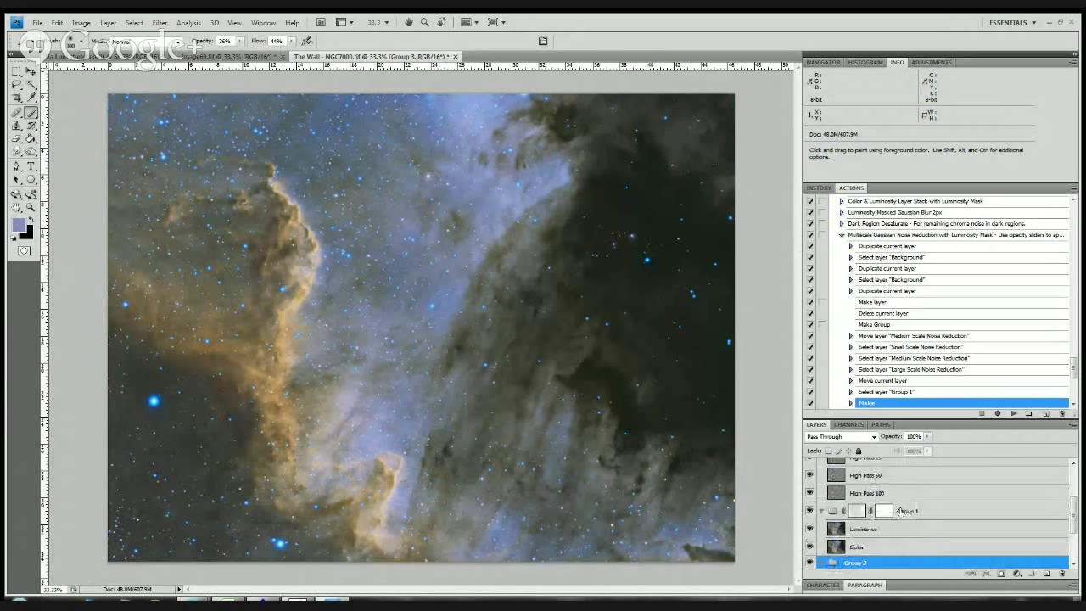
left_click(883, 512)
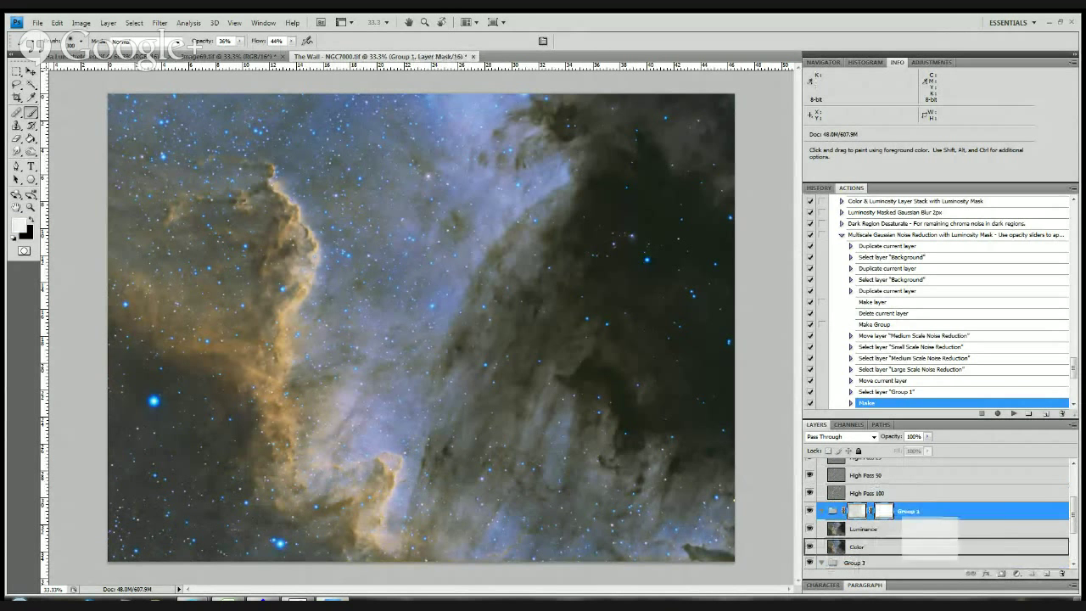
scroll(934, 526, "down", 3)
left_click(1063, 574)
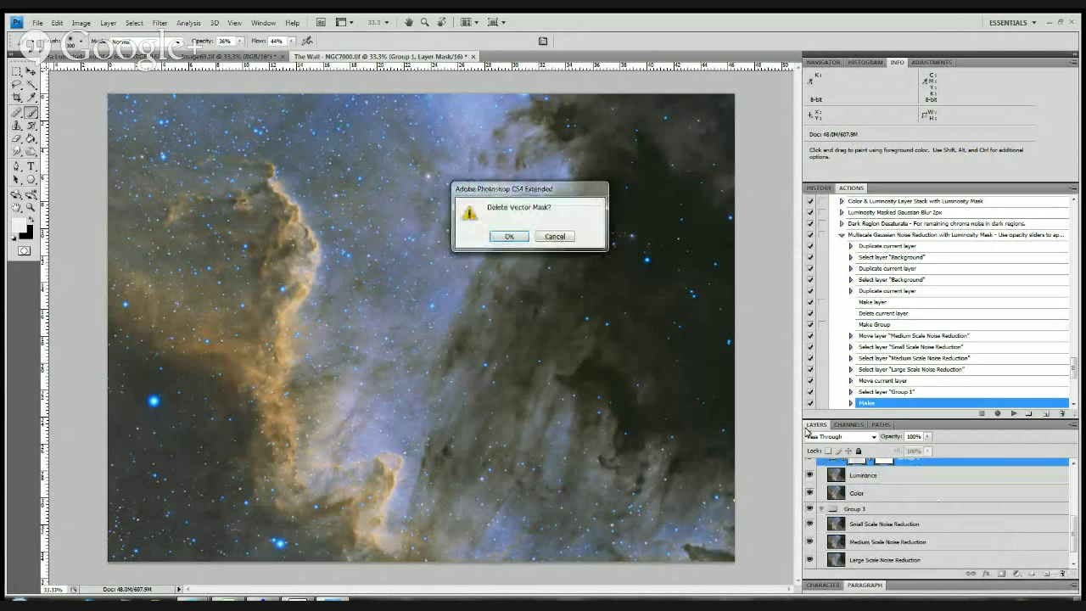
left_click(509, 236)
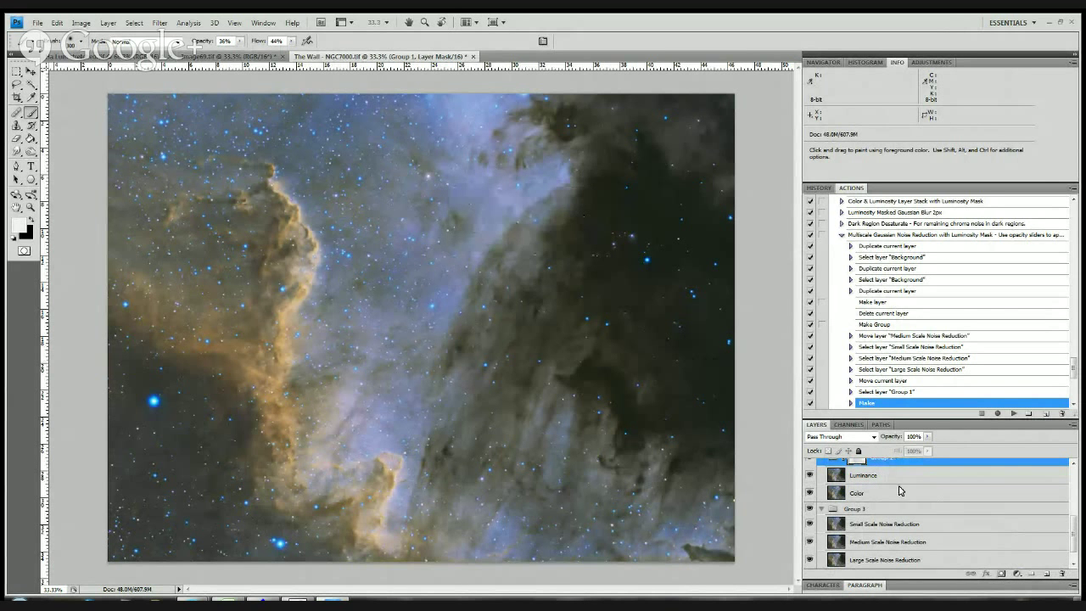
- Inspect the Small Scale and Large Scale Noise Reduction layers inside Group 3 and their place in the layer stack
left_click(864, 509)
scroll(889, 535, "down", 1)
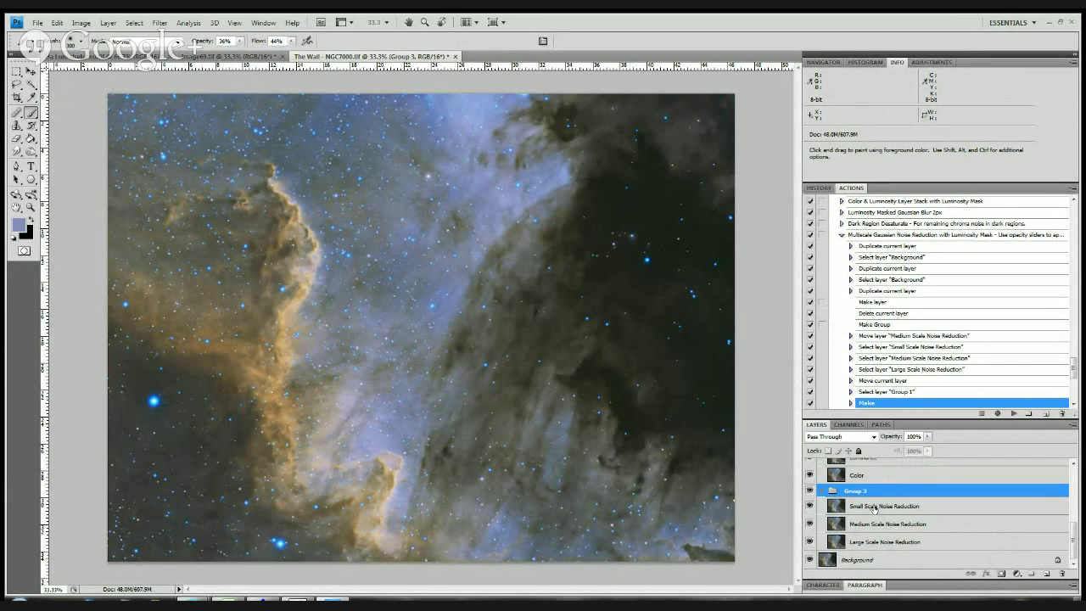
left_click(876, 509)
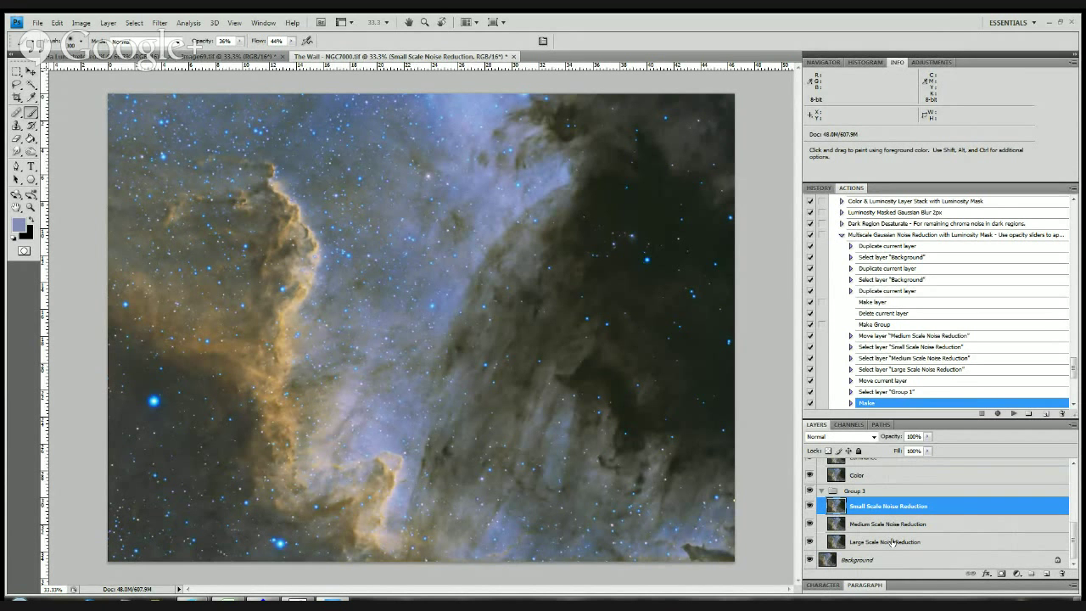
left_click(892, 541)
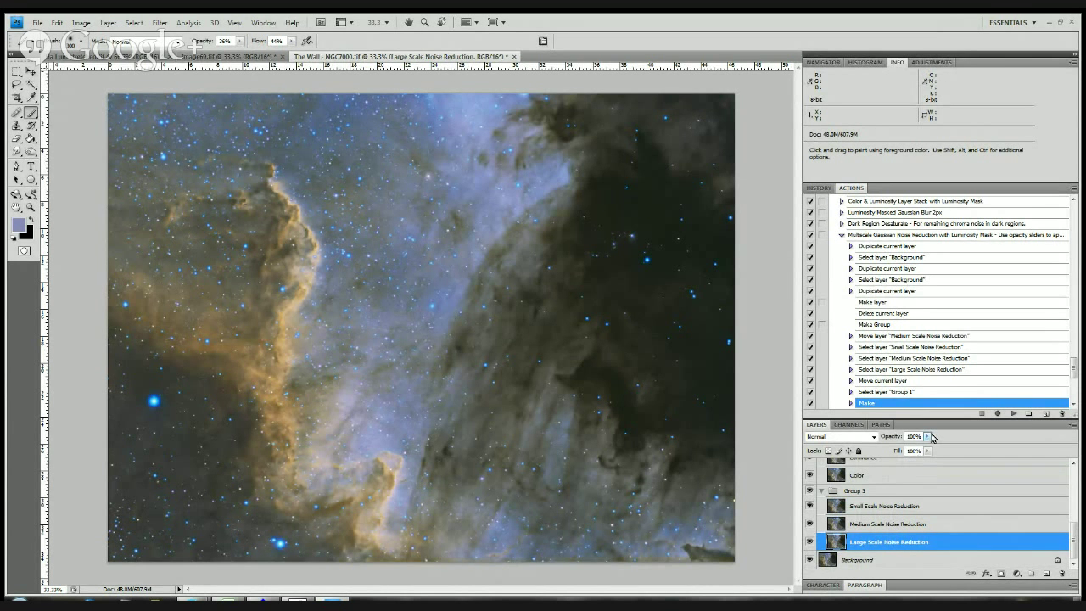
scroll(911, 512, "up", 2)
scroll(872, 505, "down", 2)
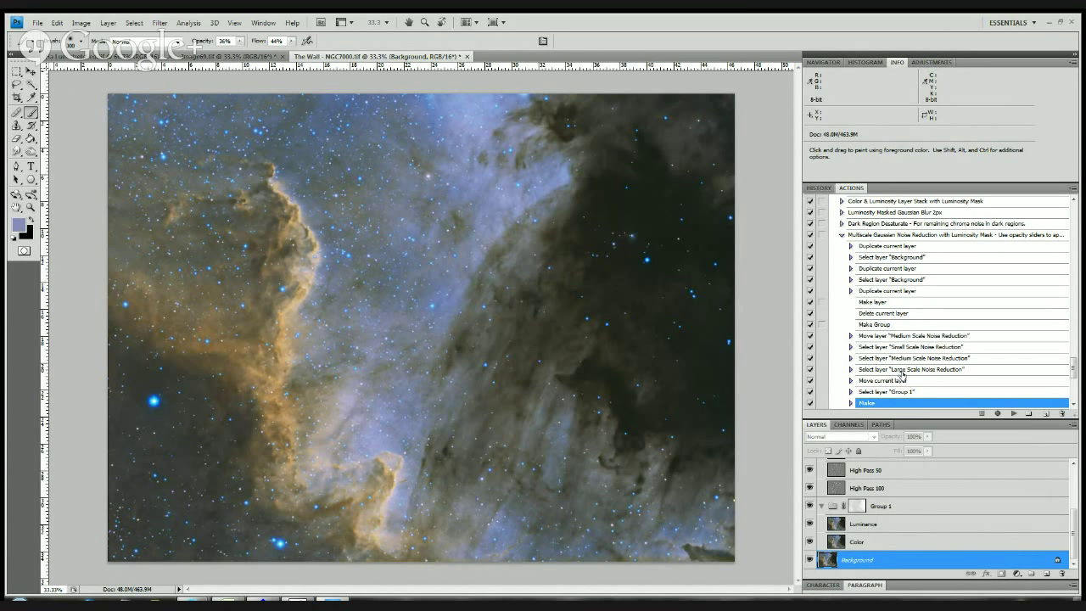
- Display Group 2's layer mask on its own and fill the whole mask with black
scroll(917, 515, "up", 3)
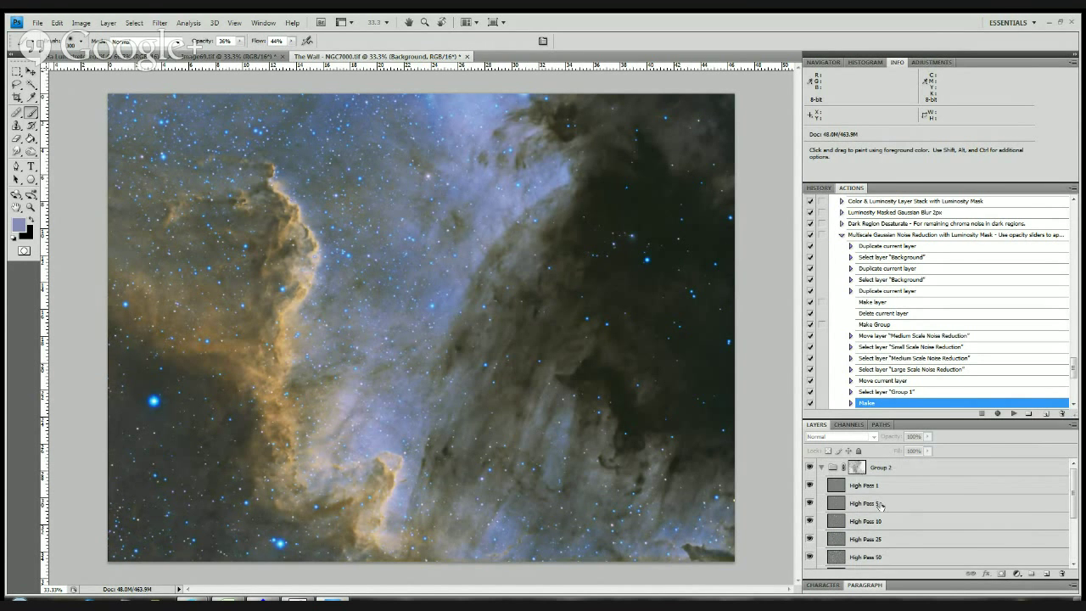
scroll(881, 508, "down", 3)
scroll(883, 501, "up", 3)
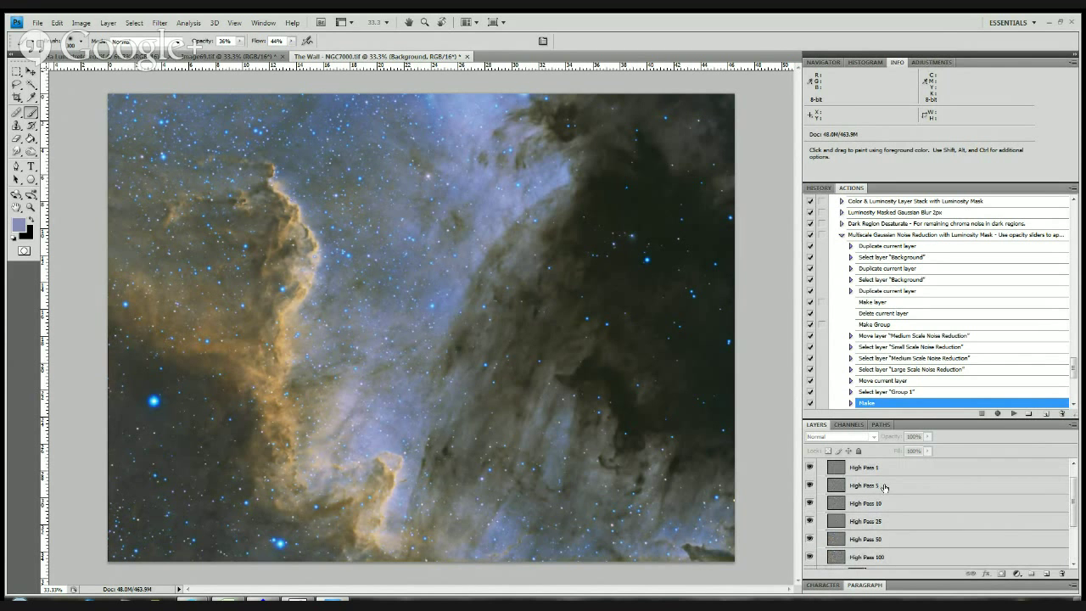
scroll(878, 483, "down", 3)
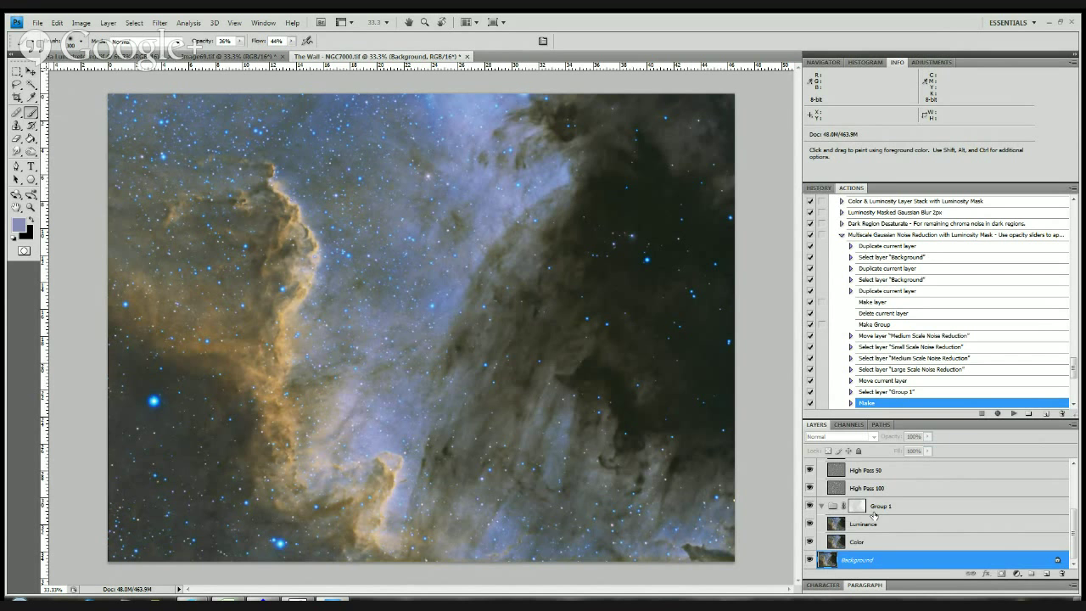
scroll(873, 514, "up", 3)
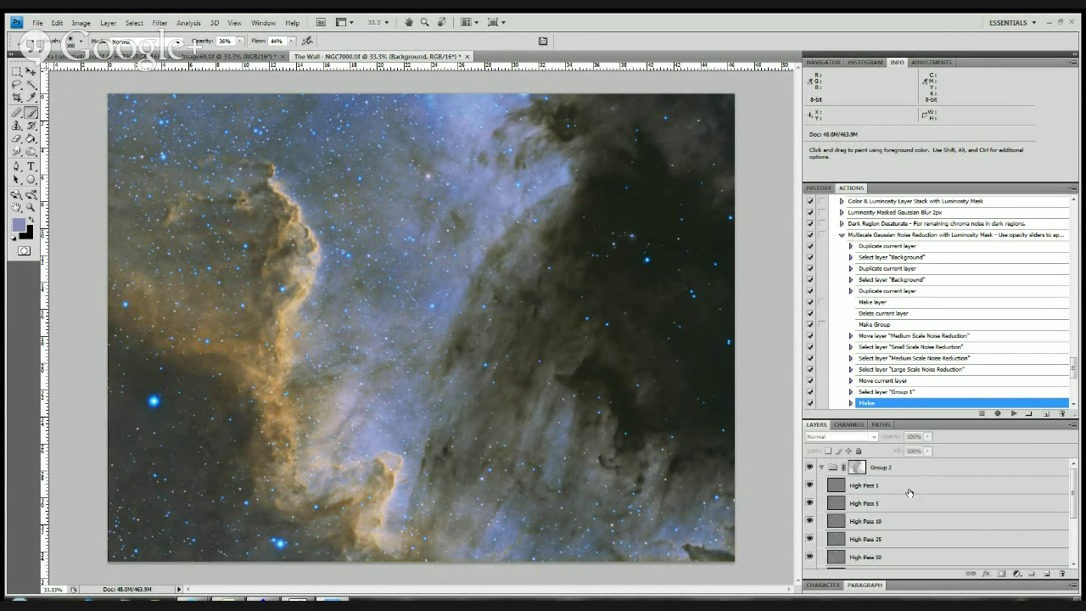
left_click(857, 467)
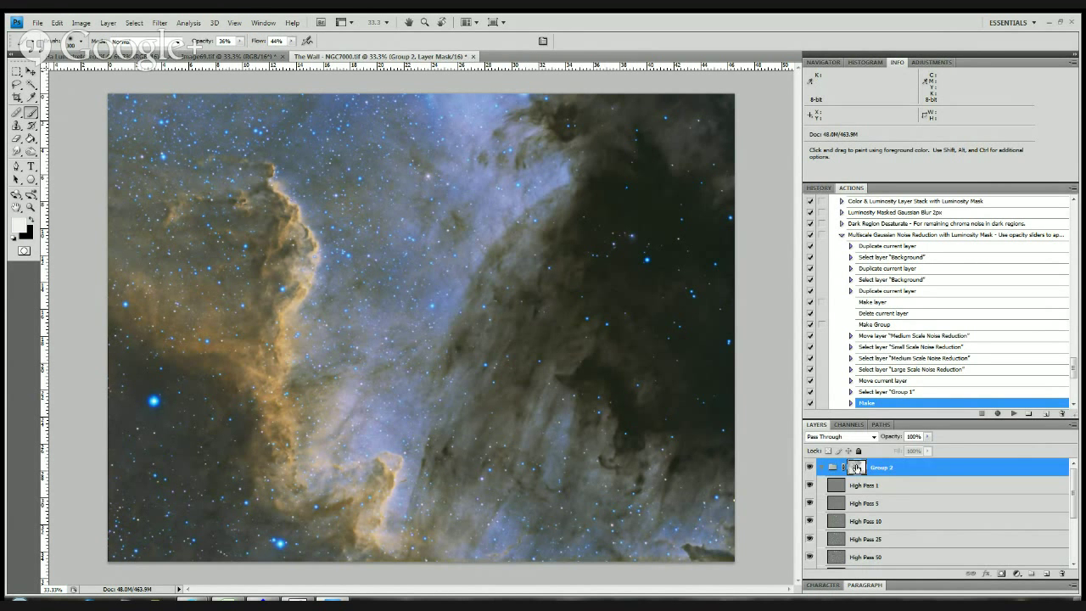
left_click(857, 467, "alt")
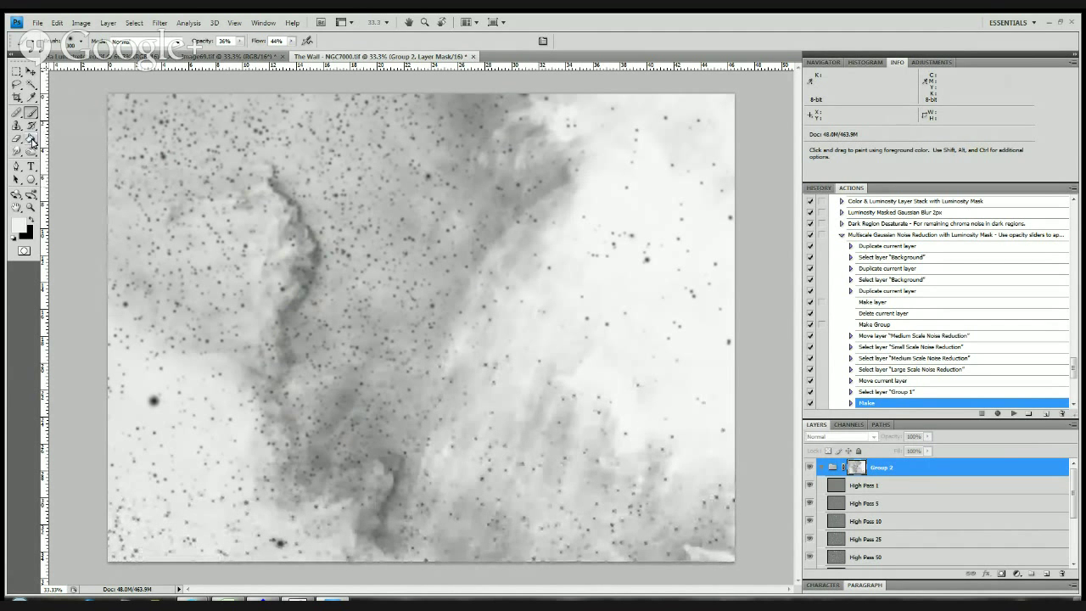
key("ctrl+a")
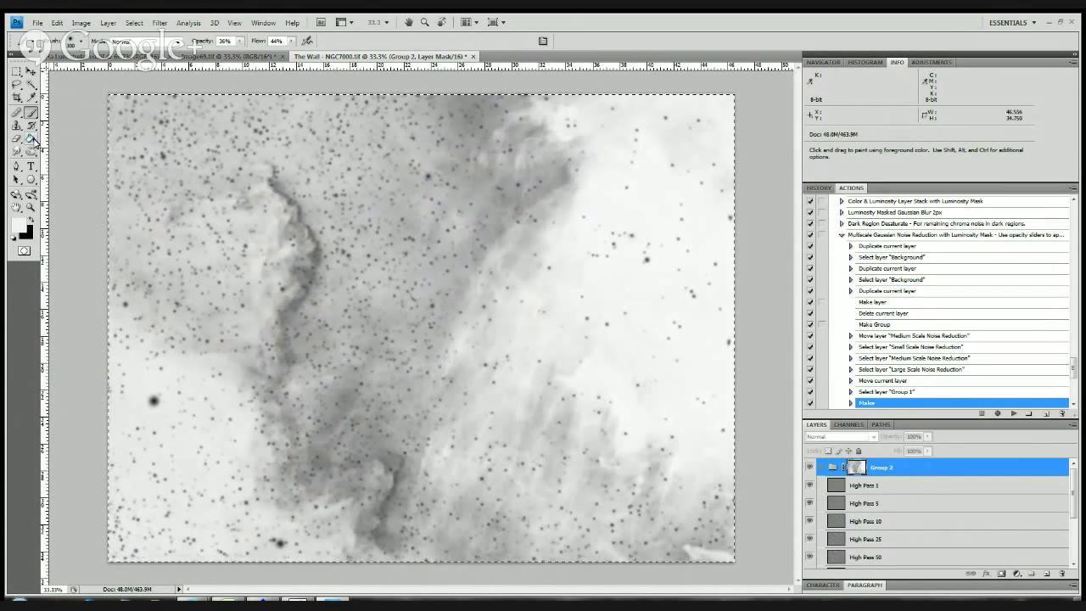
key("ctrl+BackSpace")
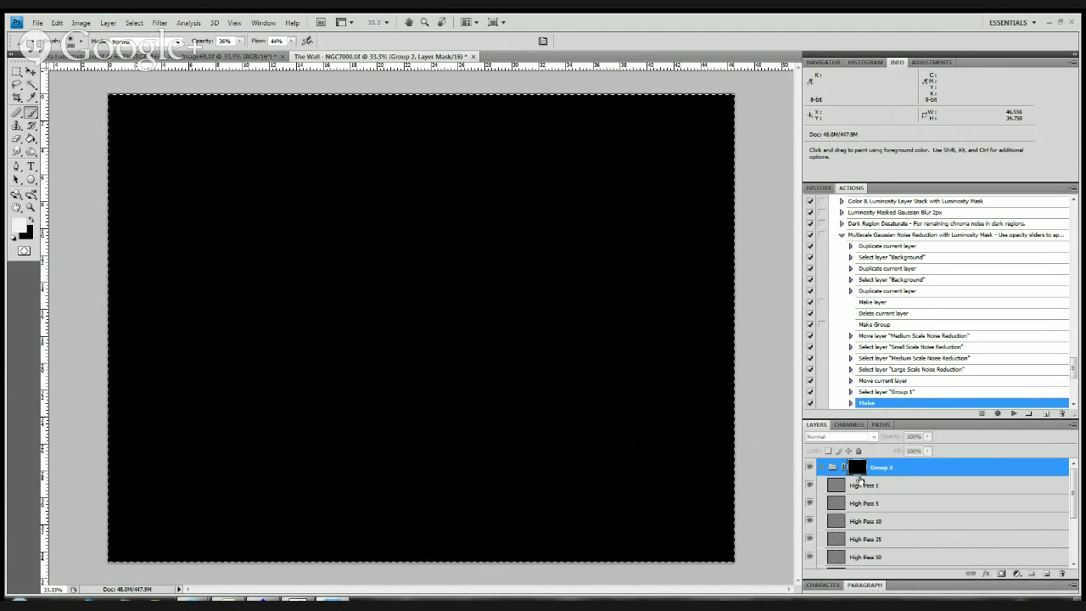
- Clear the selection and raise the High Pass 50 layer's opacity to 100%
left_click(873, 523)
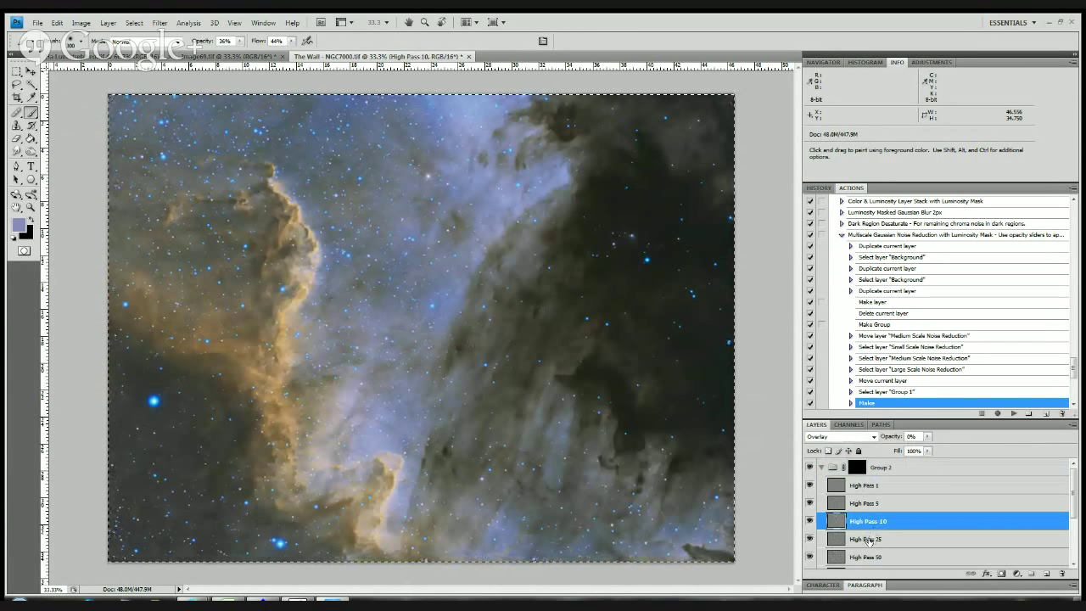
left_click(869, 540)
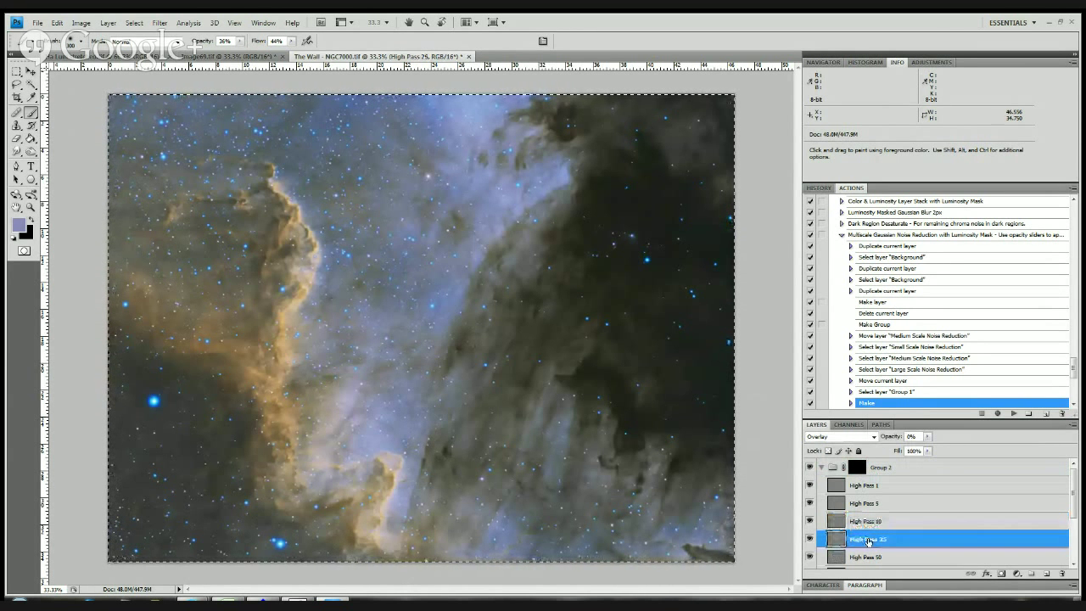
key("ctrl+d")
scroll(870, 549, "down", 1)
left_click(871, 541)
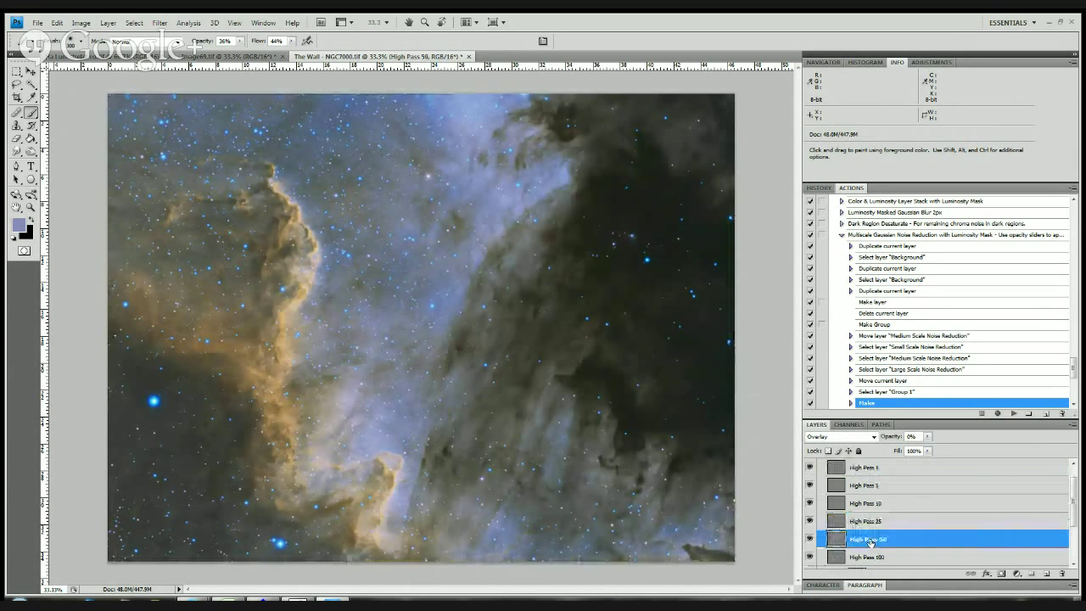
left_click(928, 436)
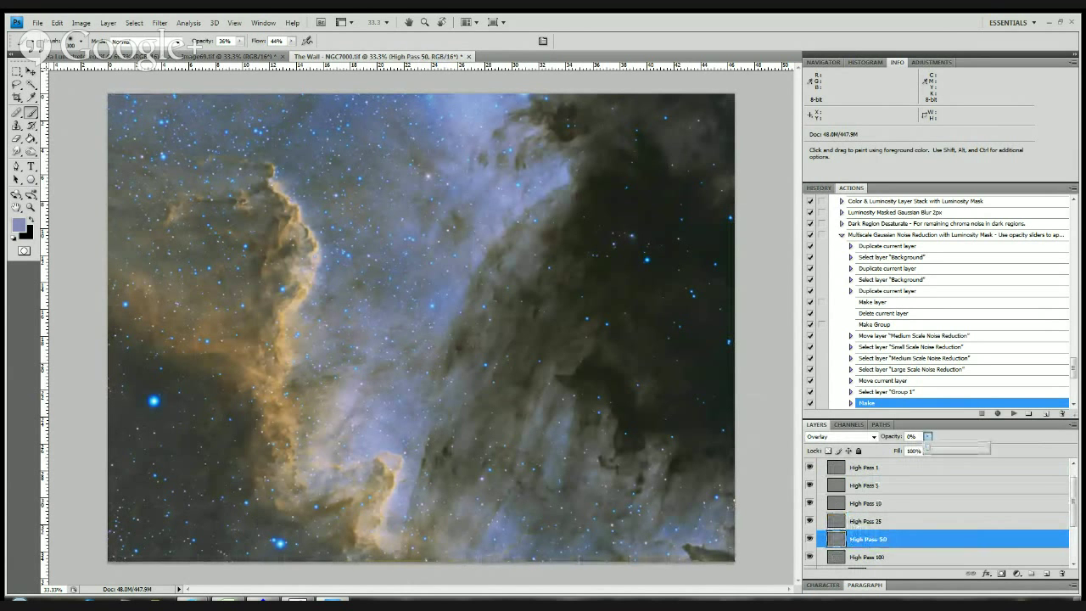
left_click_drag(927, 448, 941, 448)
scroll(888, 501, "up", 1)
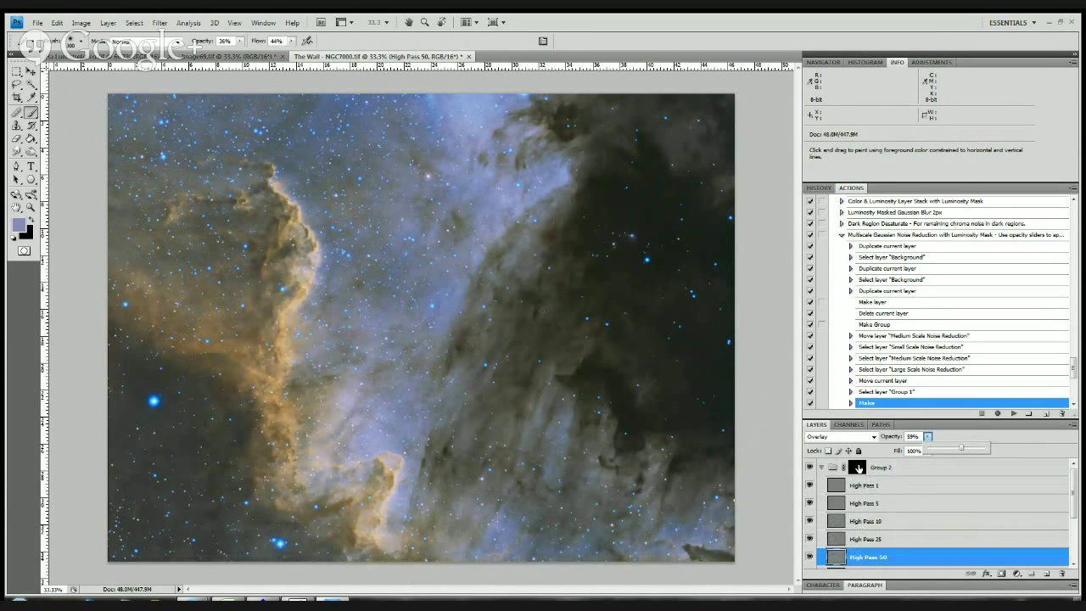
scroll(868, 533, "down", 2)
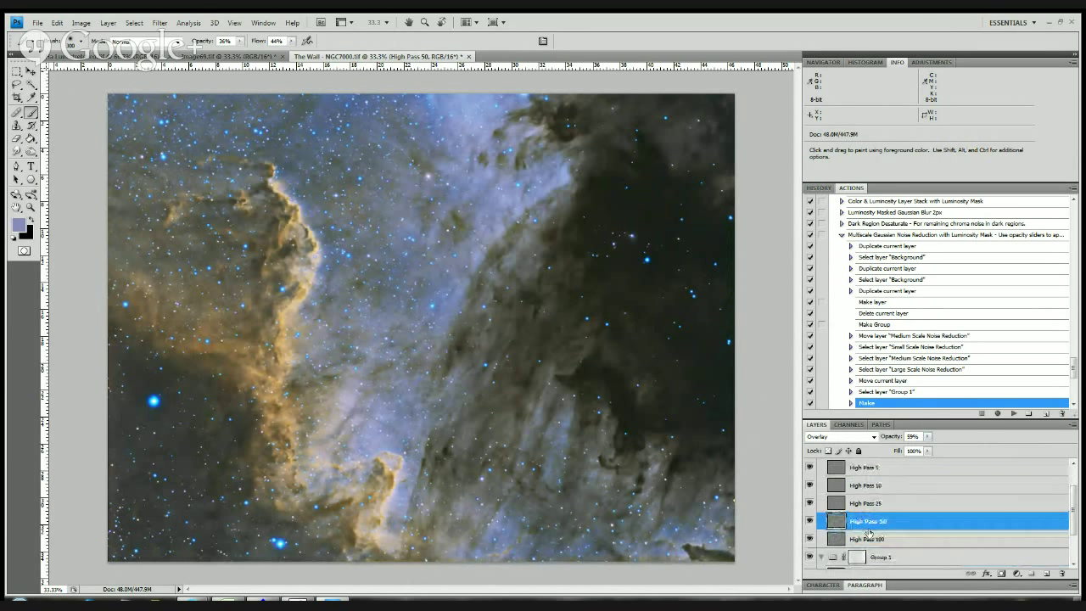
left_click(928, 436)
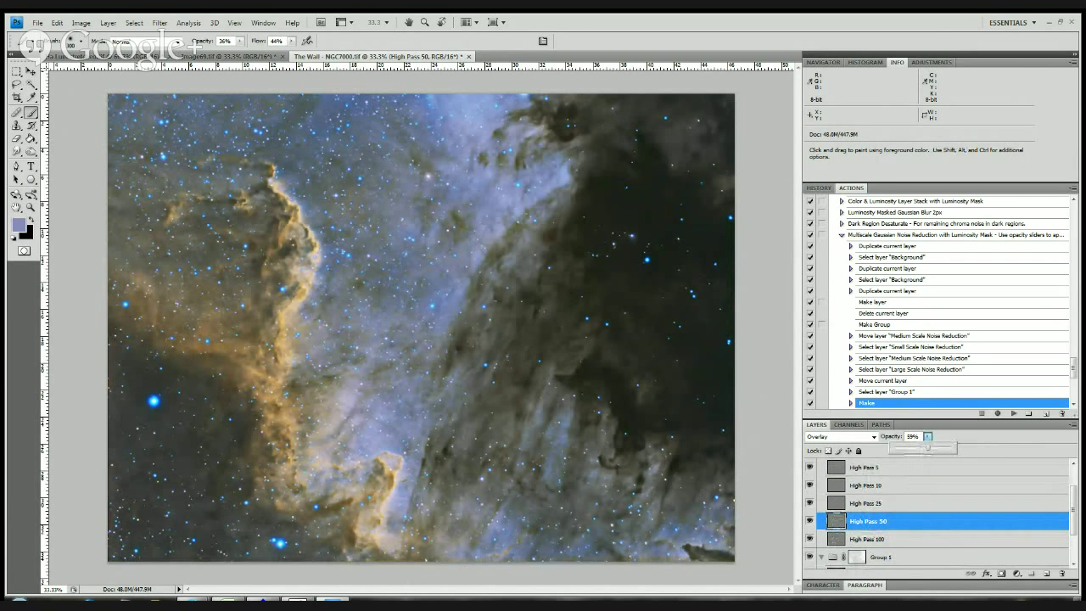
left_click_drag(944, 447, 948, 447)
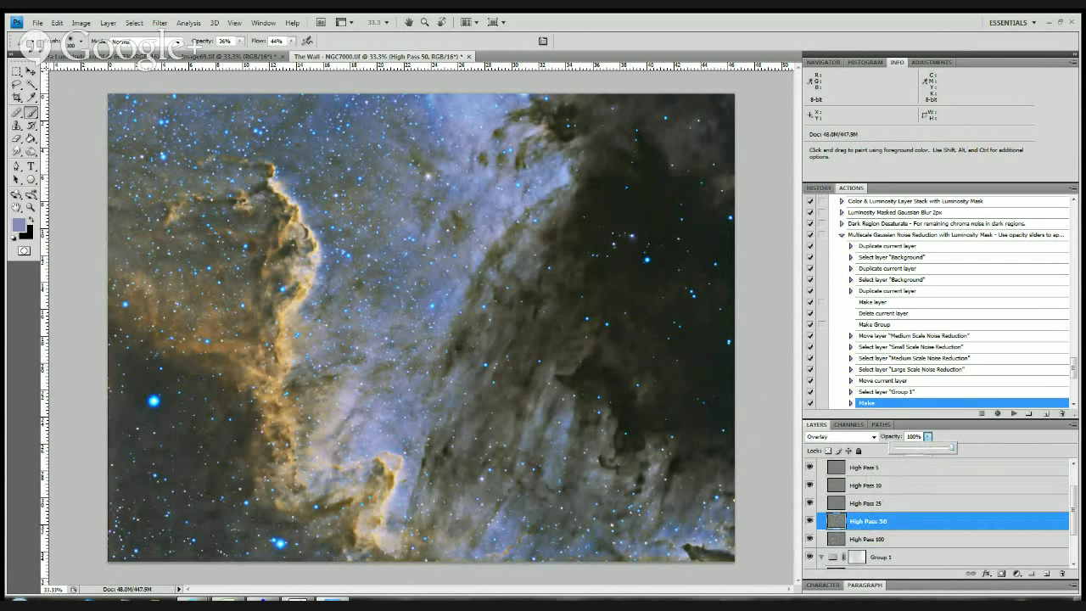
- Try different opacities on the High Pass 50 layer and settle on 44%
left_click_drag(940, 447, 926, 447)
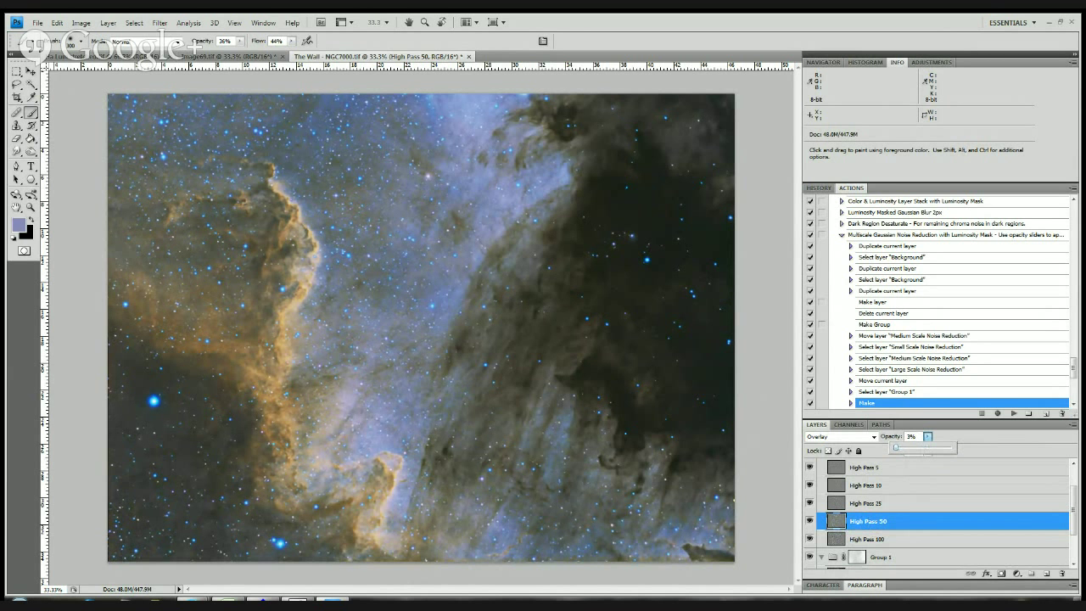
left_click_drag(895, 448, 976, 449)
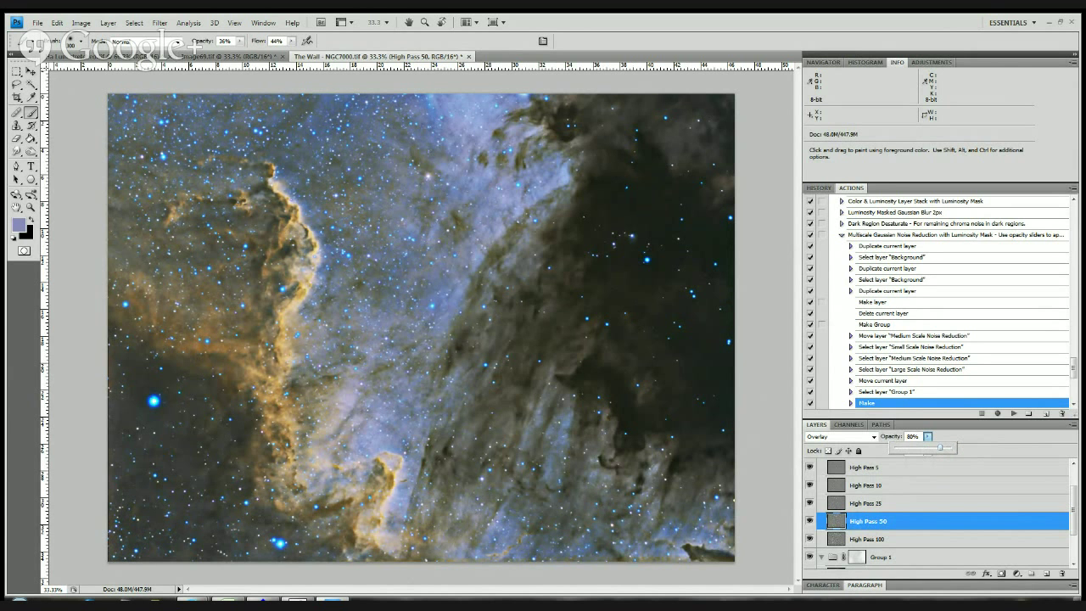
mouse_move(940, 447)
left_mouse_down()
mouse_move(951, 447)
mouse_move(927, 448)
left_mouse_up()
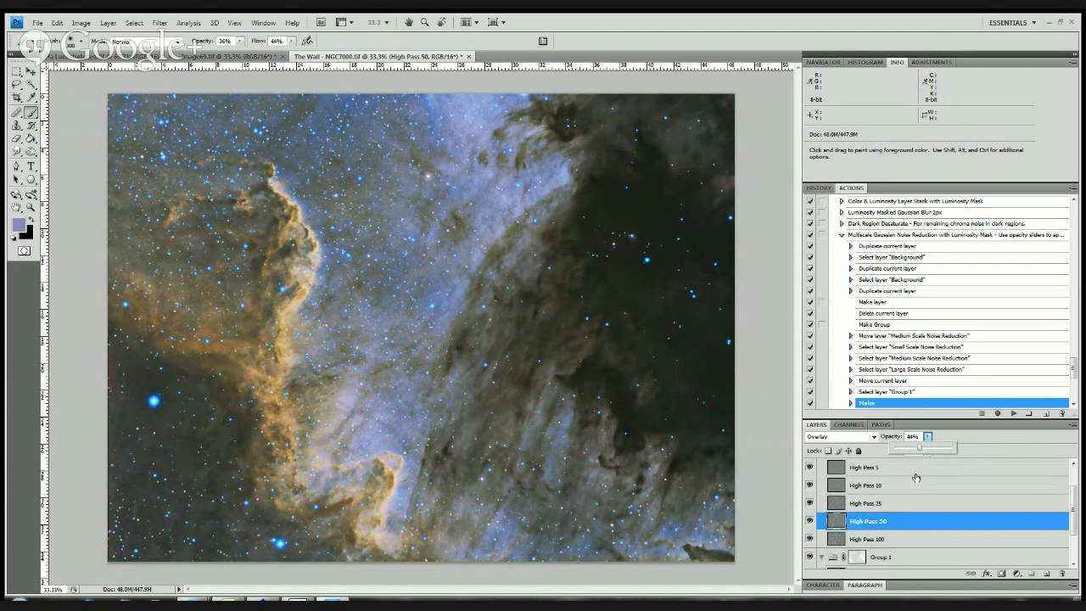
scroll(874, 506, "up", 2)
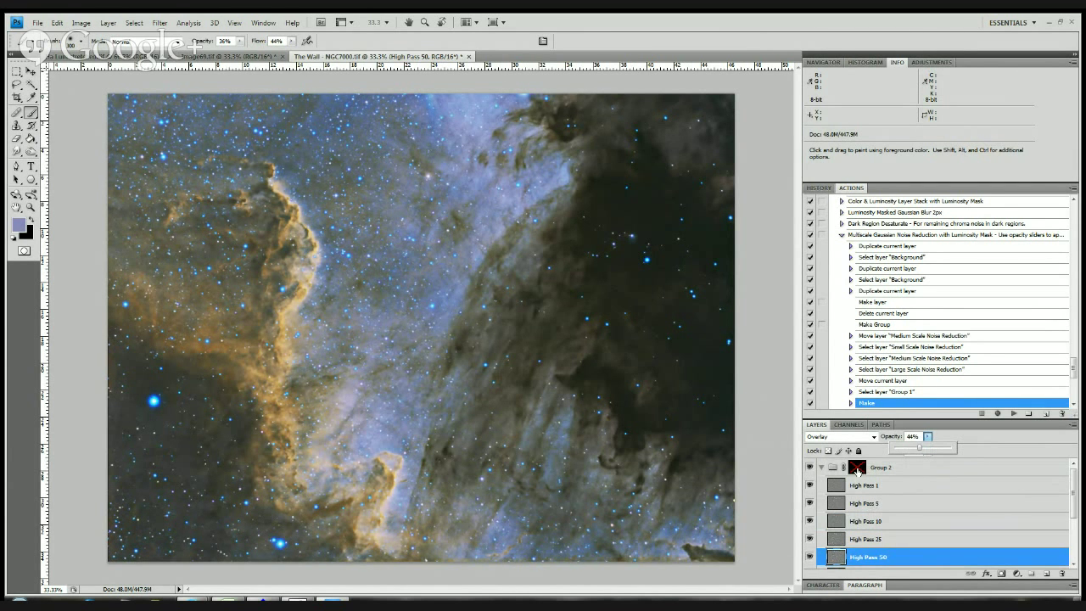
key("shift")
key("Return")
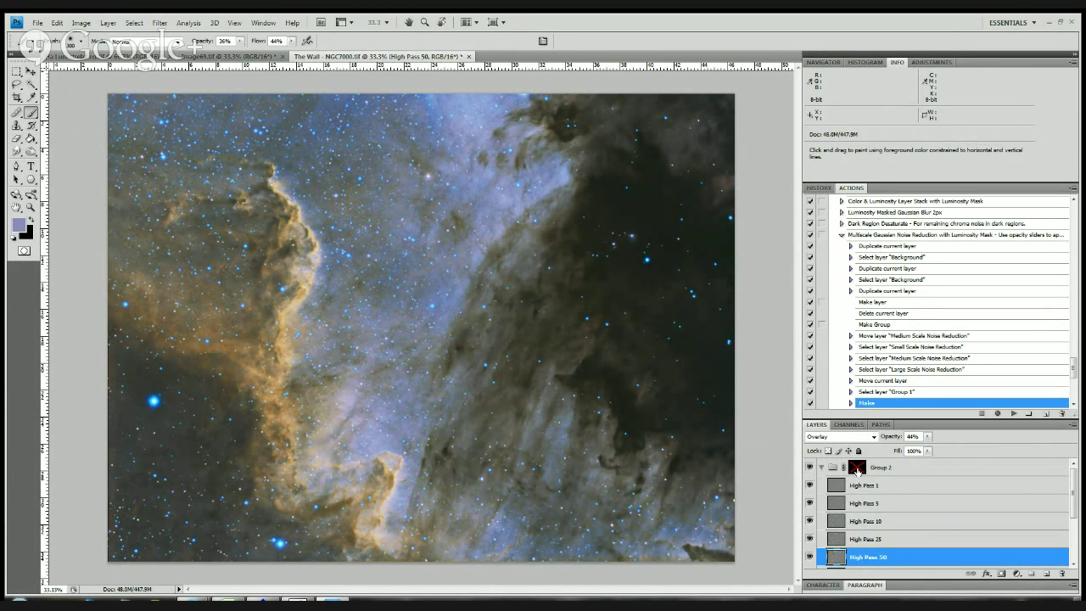
- Compare the image with Group 2's black layer mask disabled and enabled, leaving the mask enabled
left_click(857, 467, "shift")
left_click(857, 468, "shift")
left_click(856, 467, "shift")
left_click(857, 470, "shift")
left_click(857, 469, "shift")
left_click(857, 469, "shift")
left_click(857, 469, "shift")
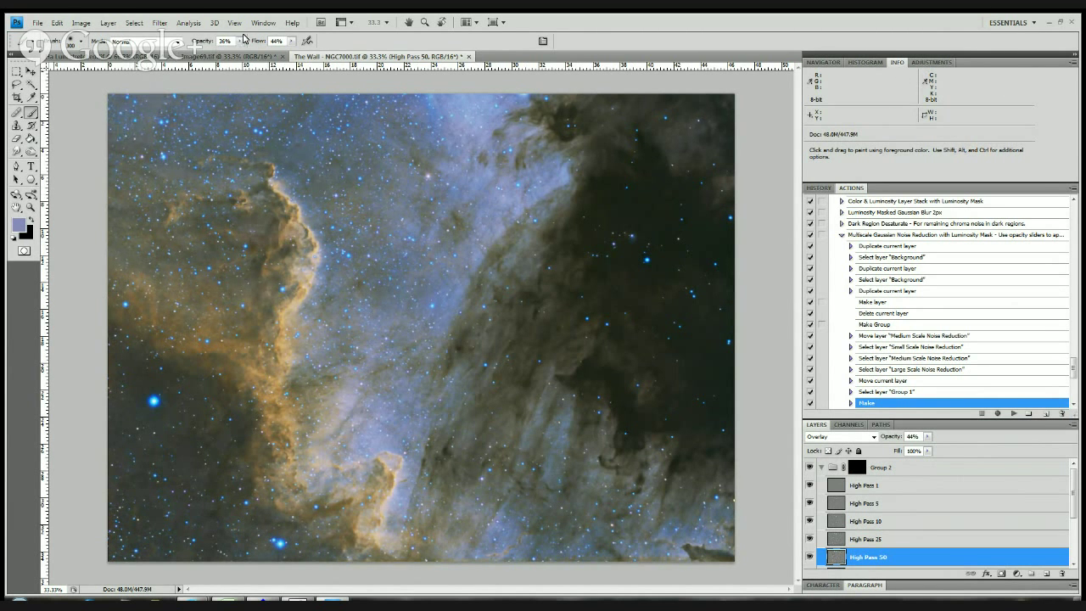
- Undo the stray brush stroke on the High Pass 50 layer by returning to the last Enable Layer Mask history state
left_click(240, 41)
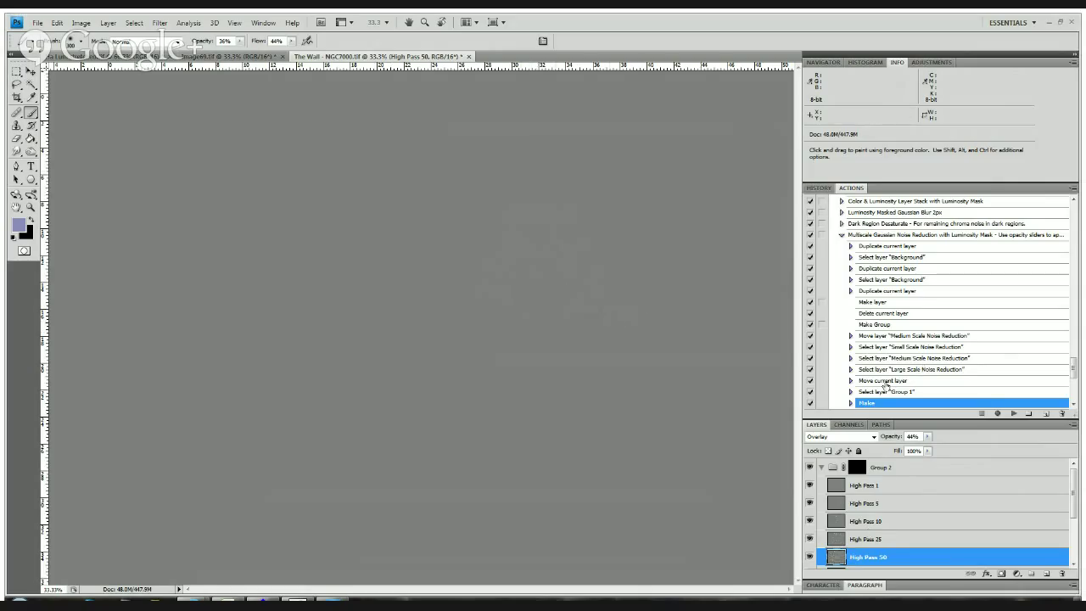
left_click(819, 188)
left_click(858, 391)
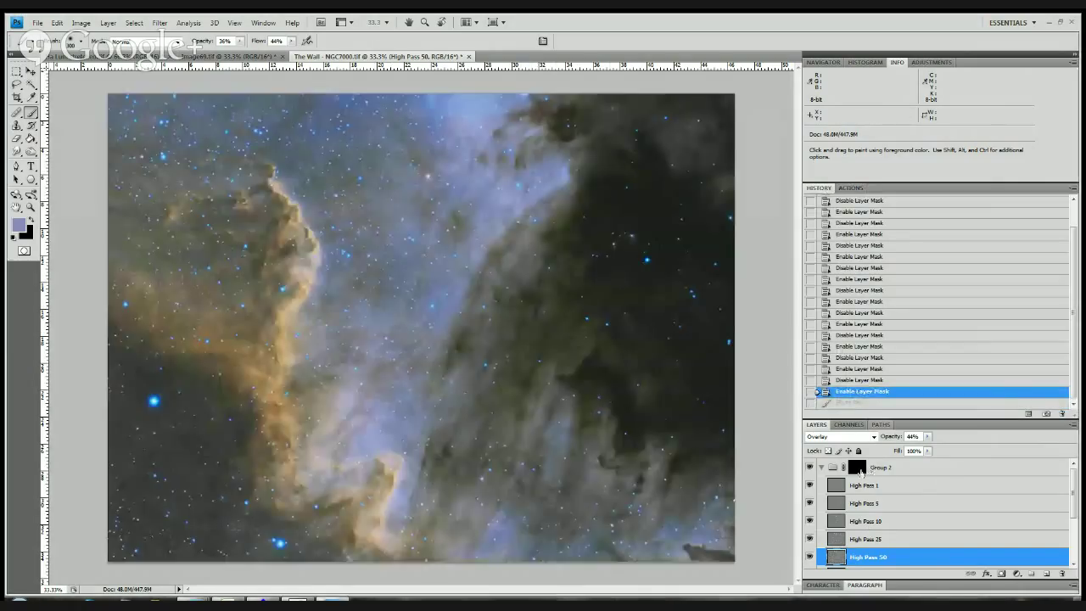
- Paint soft white strokes into Group 2's layer mask over the dark dust clouds, and check the painted mask on its own
left_click(858, 469)
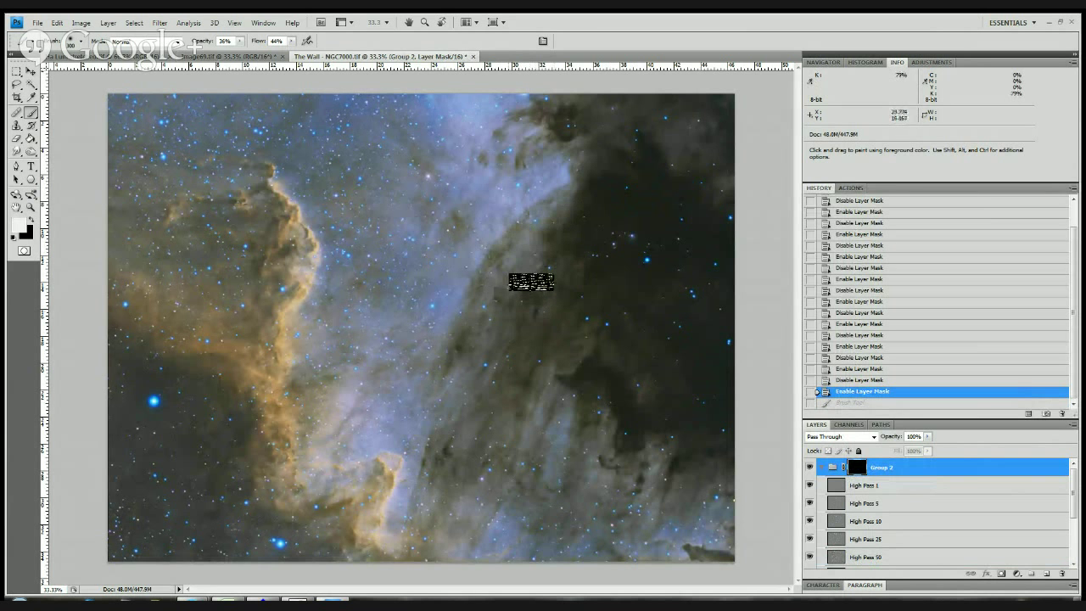
left_click_drag(515, 357, 501, 382)
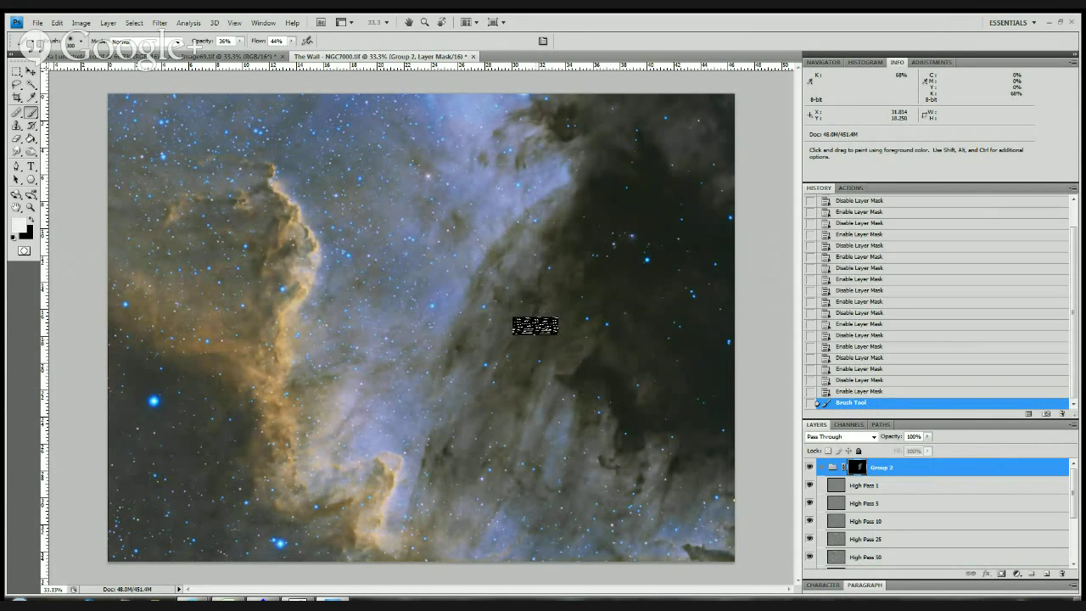
left_click_drag(555, 322, 563, 327)
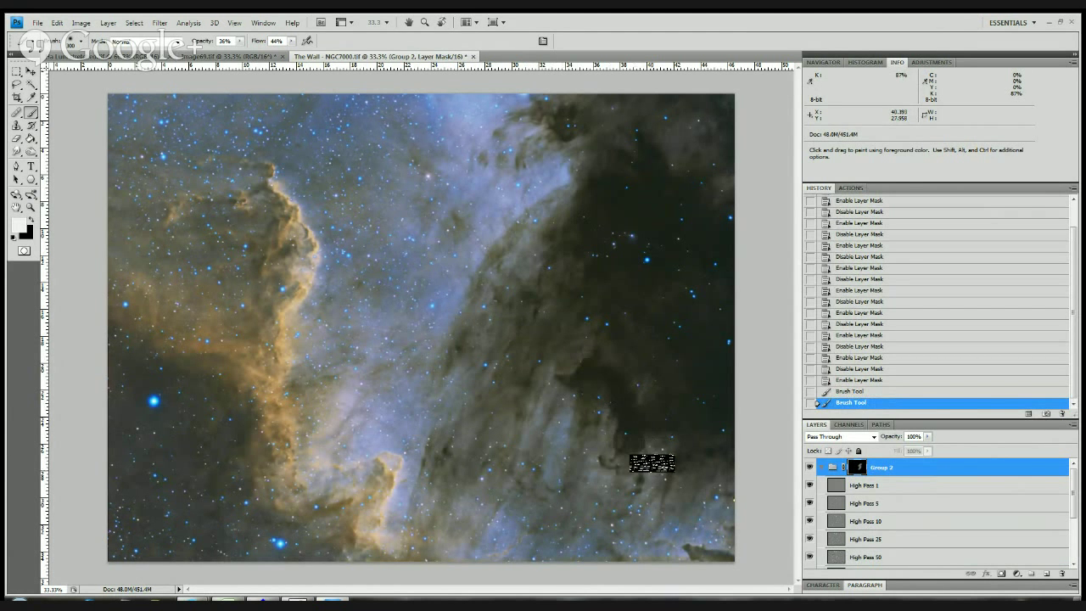
left_click_drag(652, 462, 620, 432)
left_click_drag(689, 439, 715, 429)
mouse_move(495, 388)
left_mouse_down()
mouse_move(514, 359)
mouse_move(453, 436)
left_mouse_up()
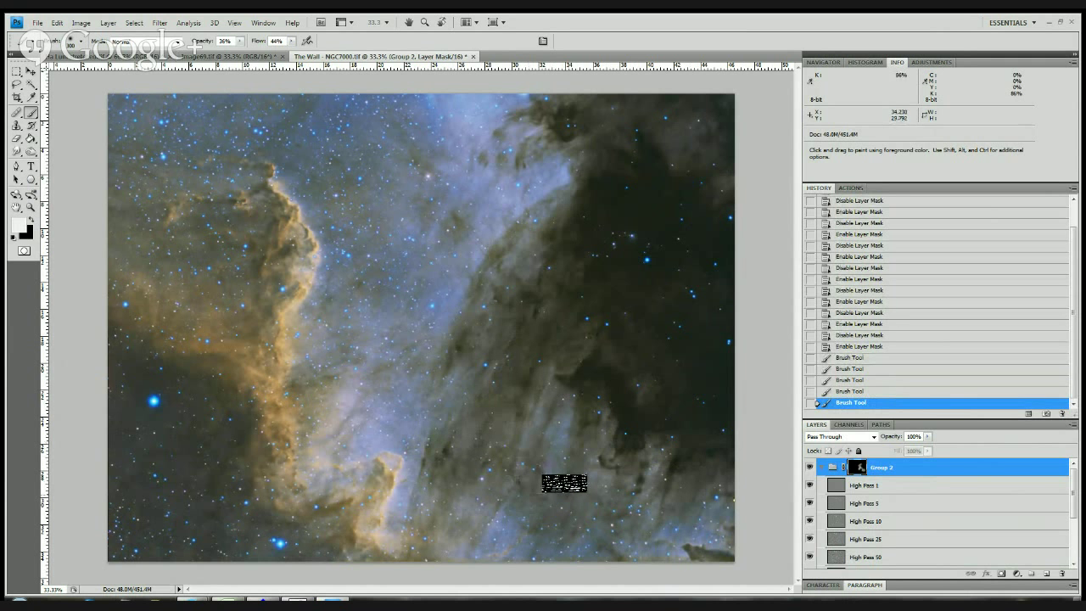
mouse_move(521, 280)
left_mouse_down()
mouse_move(467, 313)
mouse_move(517, 232)
left_mouse_up()
left_click_drag(585, 173, 582, 174)
mouse_move(519, 122)
left_mouse_down()
mouse_move(509, 124)
mouse_move(517, 153)
left_mouse_up()
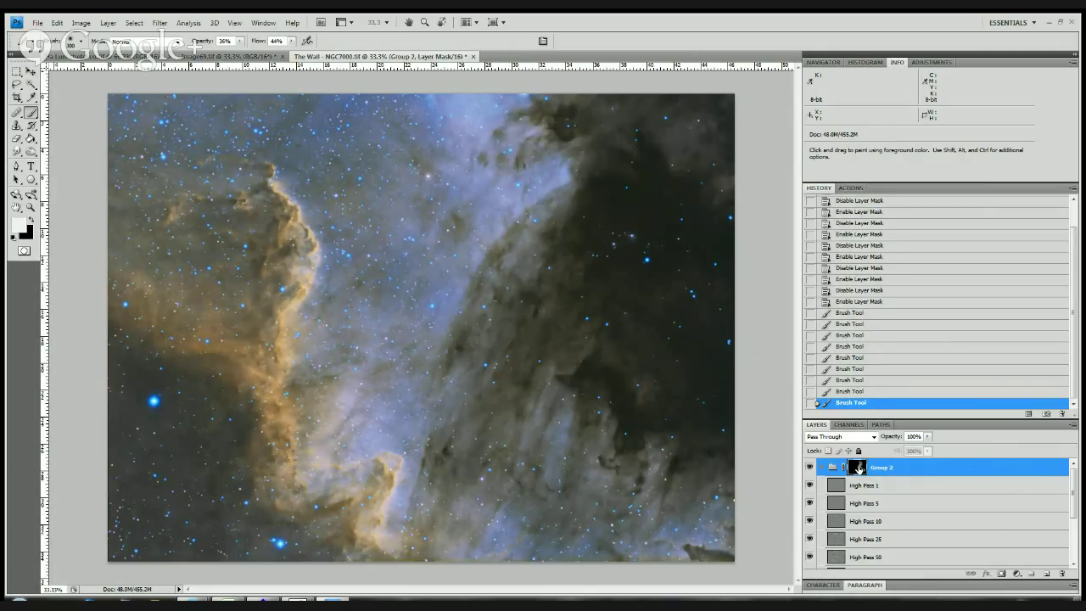
left_click(858, 468, "alt")
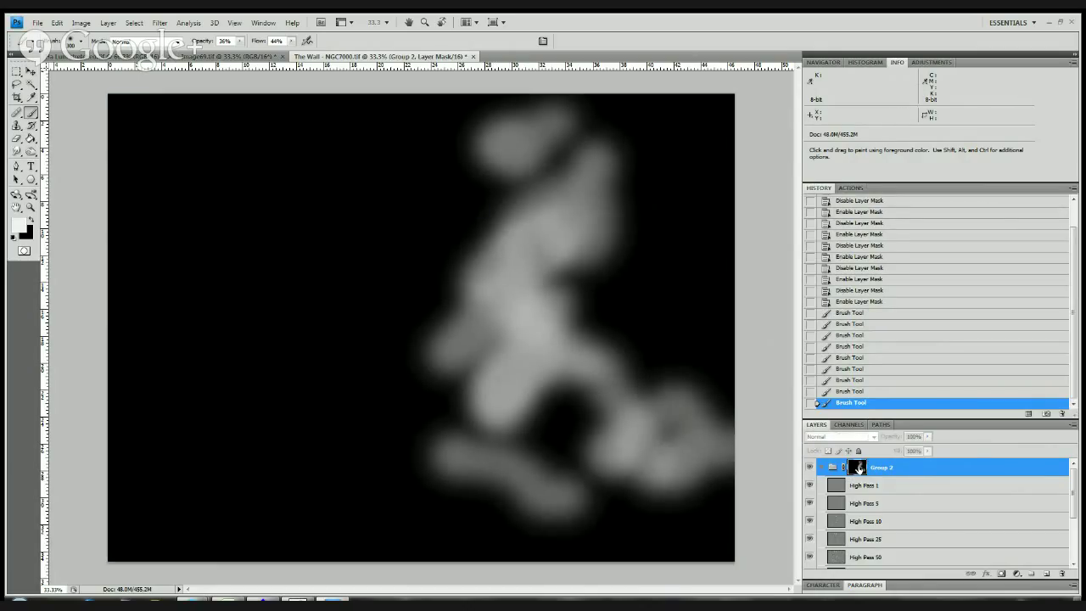
left_click(859, 468, "alt")
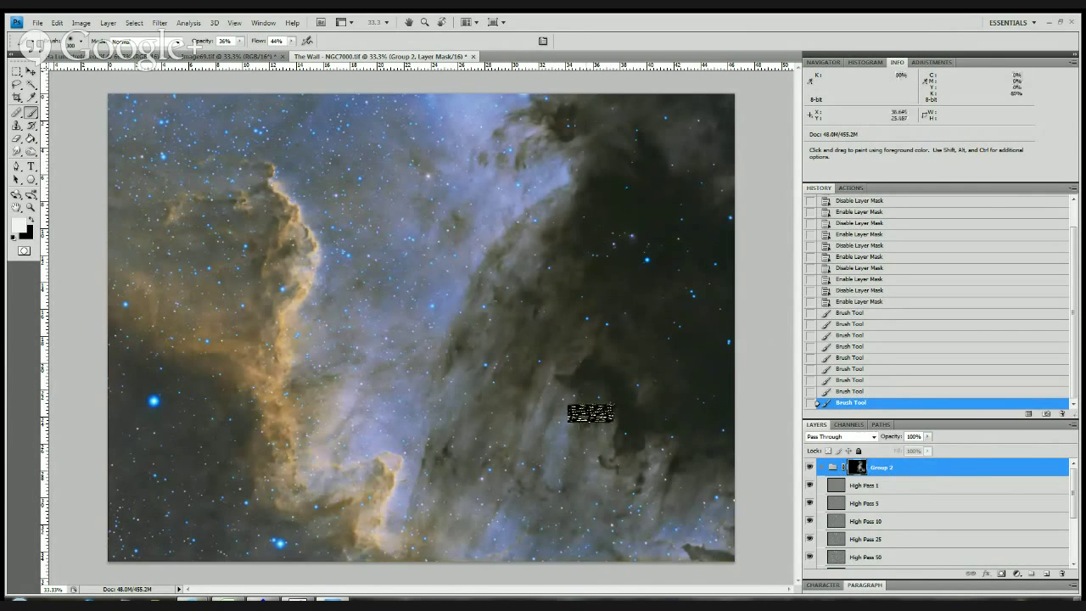
- Extend the white painting in Group 2's layer mask over the central blue nebulosity and along the golden ridge
left_click(458, 214)
left_click(459, 215)
left_click(458, 215)
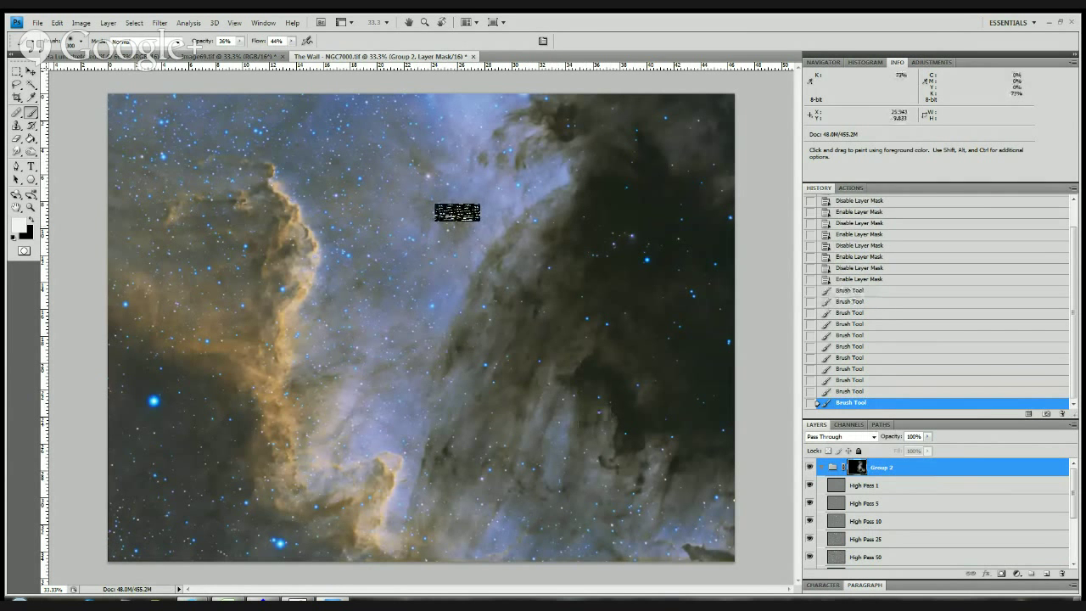
left_click(345, 170)
left_click(351, 199)
left_click(365, 334)
left_click(284, 239)
left_click(237, 189)
left_click(252, 177)
left_click(264, 172)
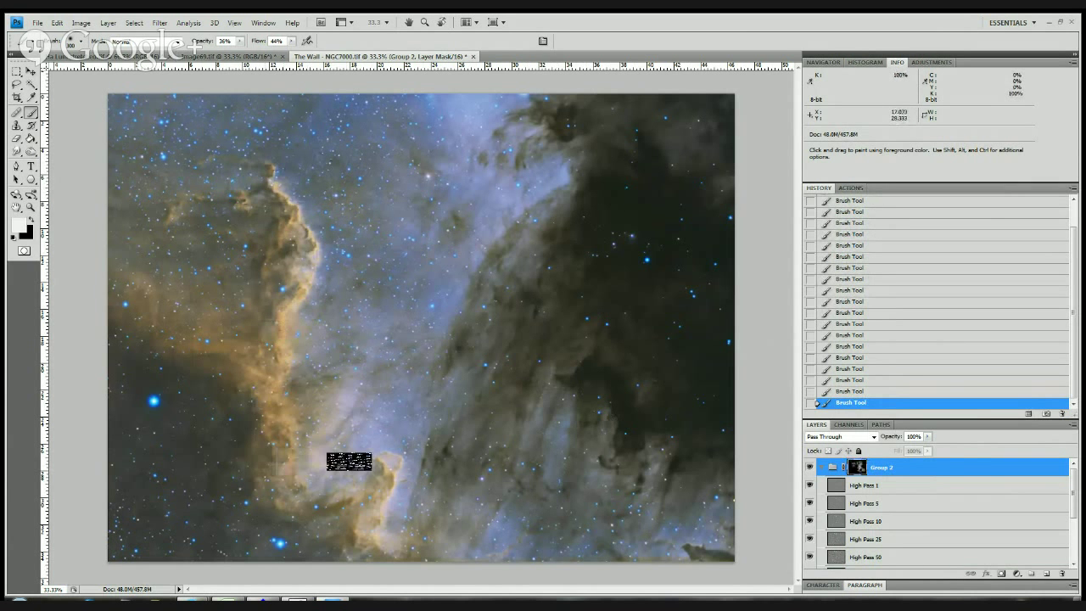
left_click(284, 467)
left_click(291, 443)
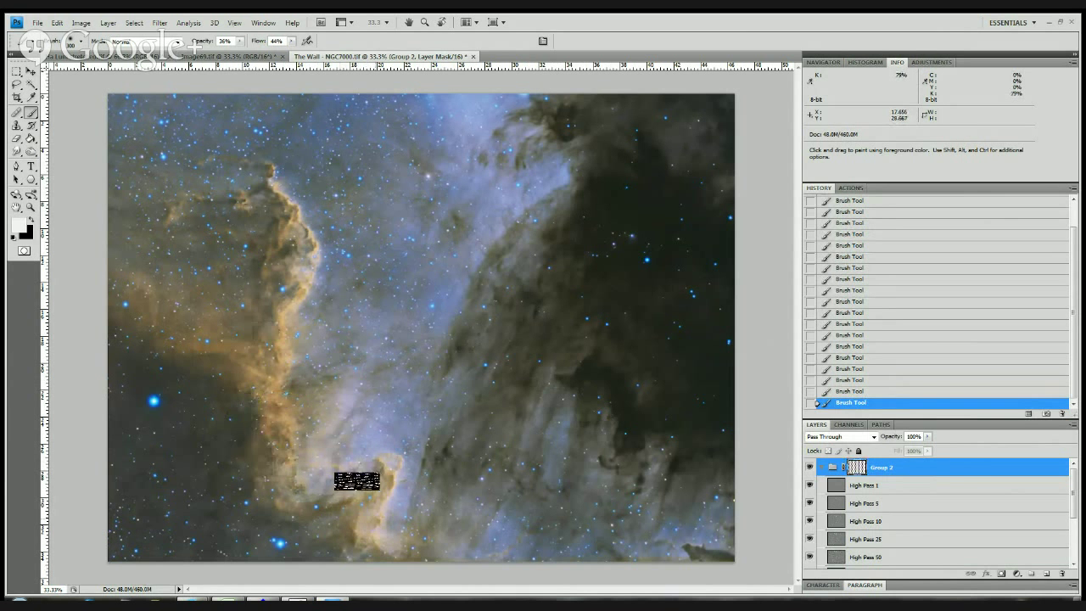
left_click(281, 378)
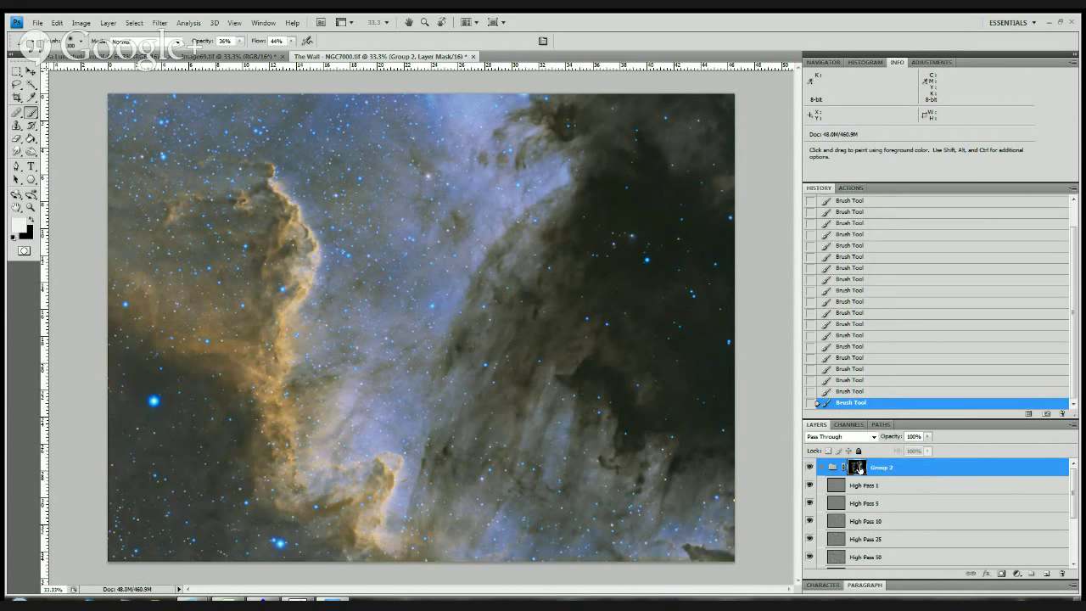
- Compare the selective sharpening with the full effect by disabling and re-enabling Group 2's painted layer mask
left_click(858, 469, "shift")
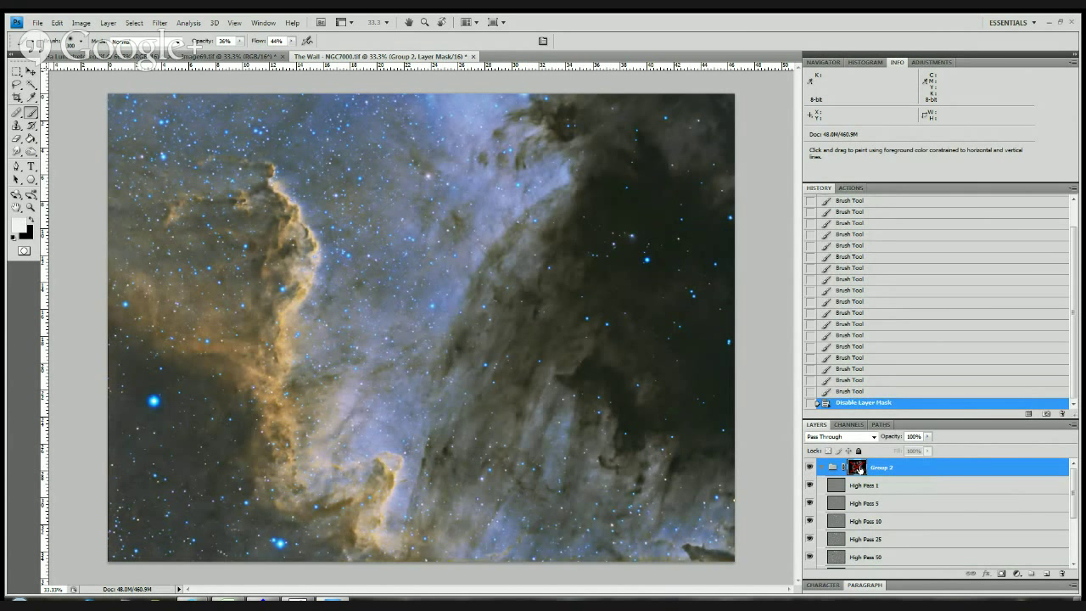
left_click(857, 470, "shift")
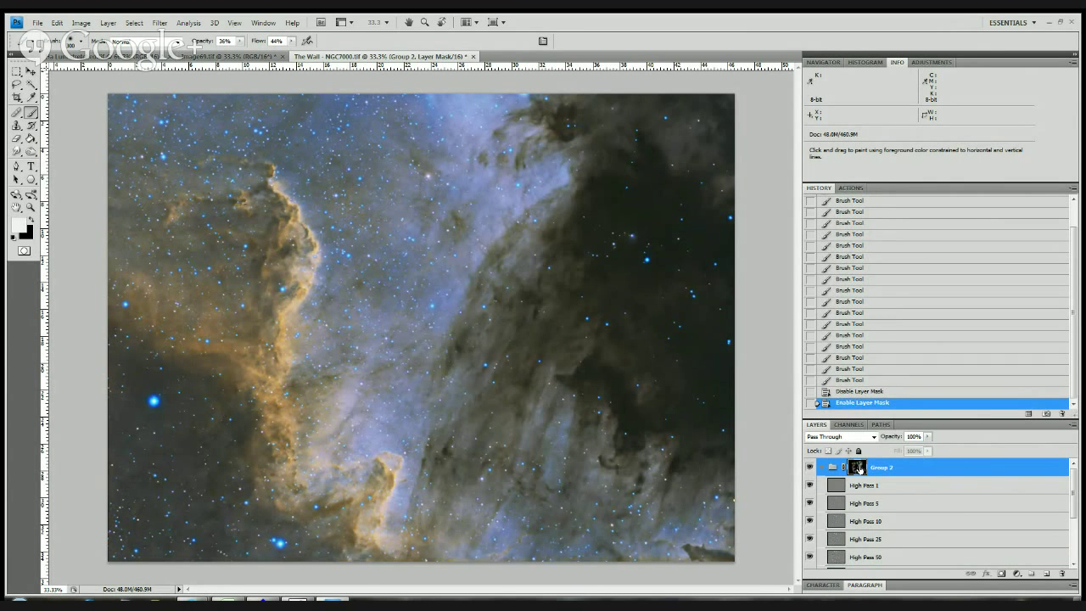
left_click(858, 469, "shift")
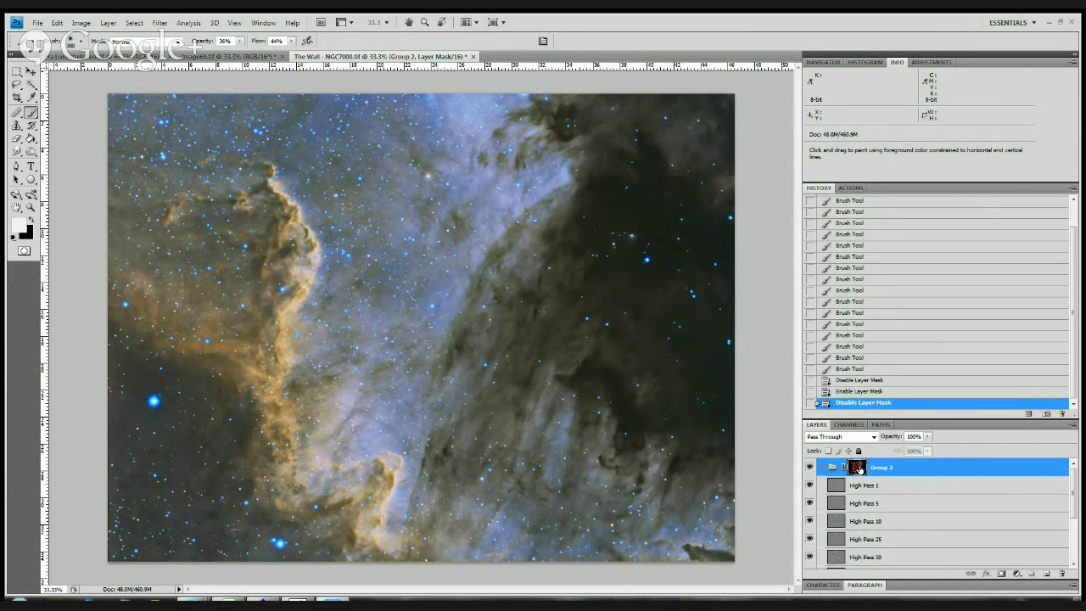
left_click(858, 469, "shift")
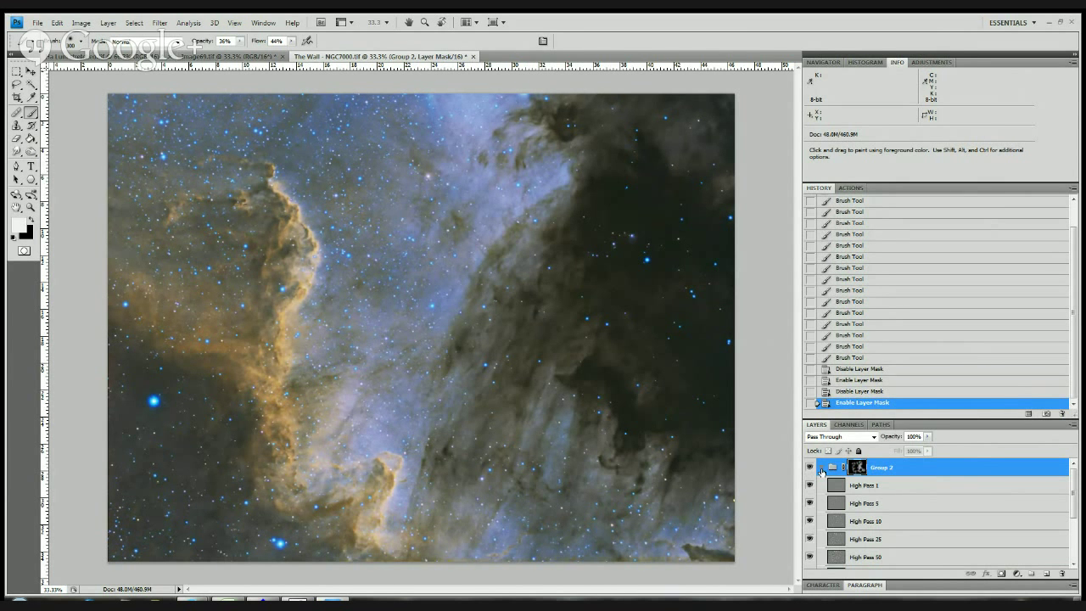
- Compare the image with the High Pass 50 layer hidden and shown, including at 66.7% magnification
left_click(810, 523)
left_click(854, 524)
left_click(853, 542)
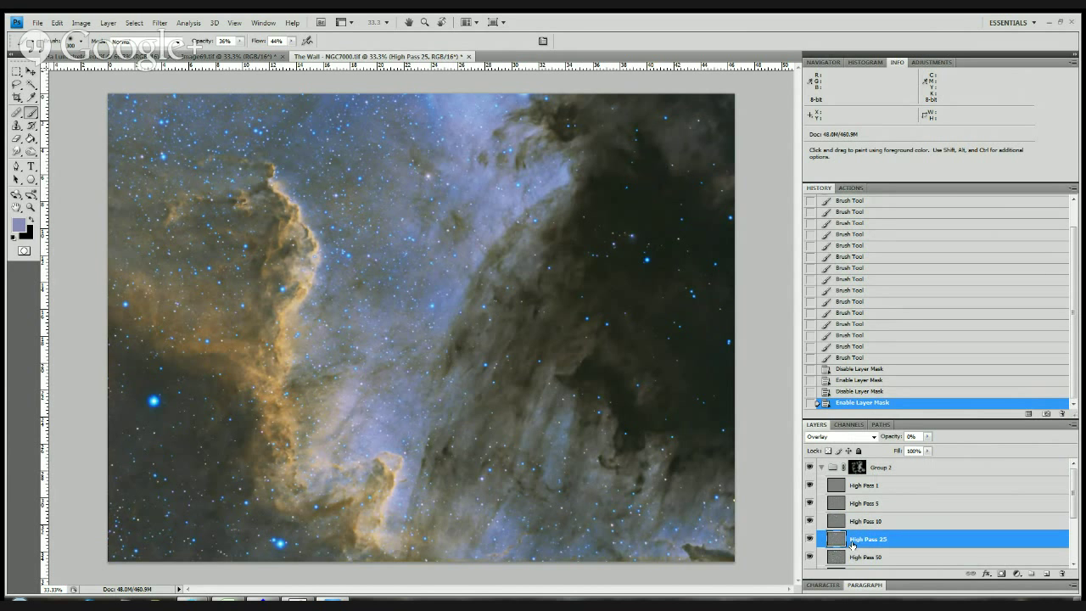
left_click(864, 557)
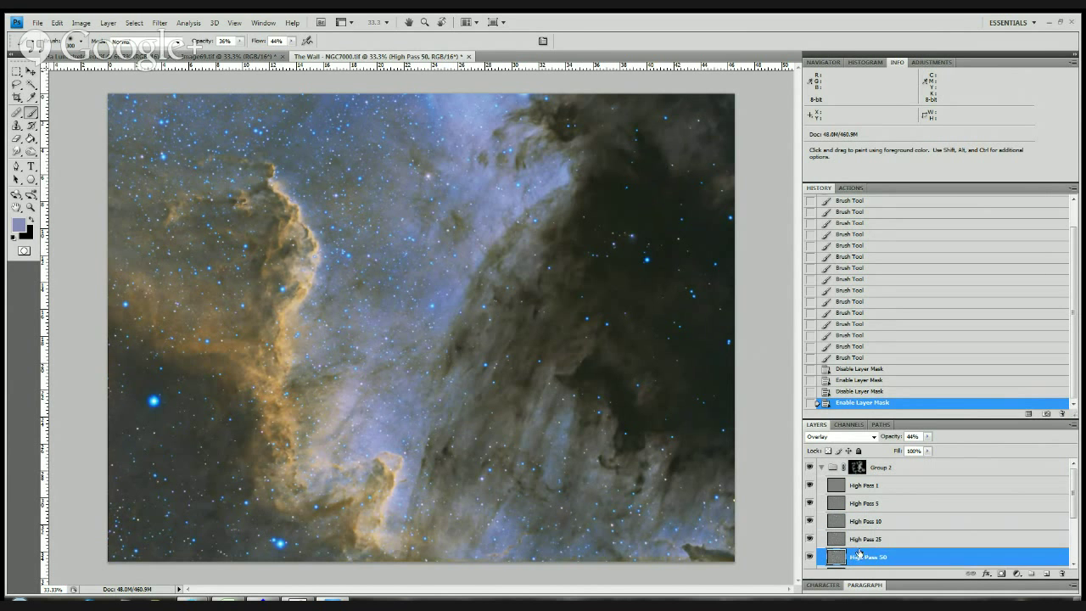
left_click(810, 556)
left_click(810, 556)
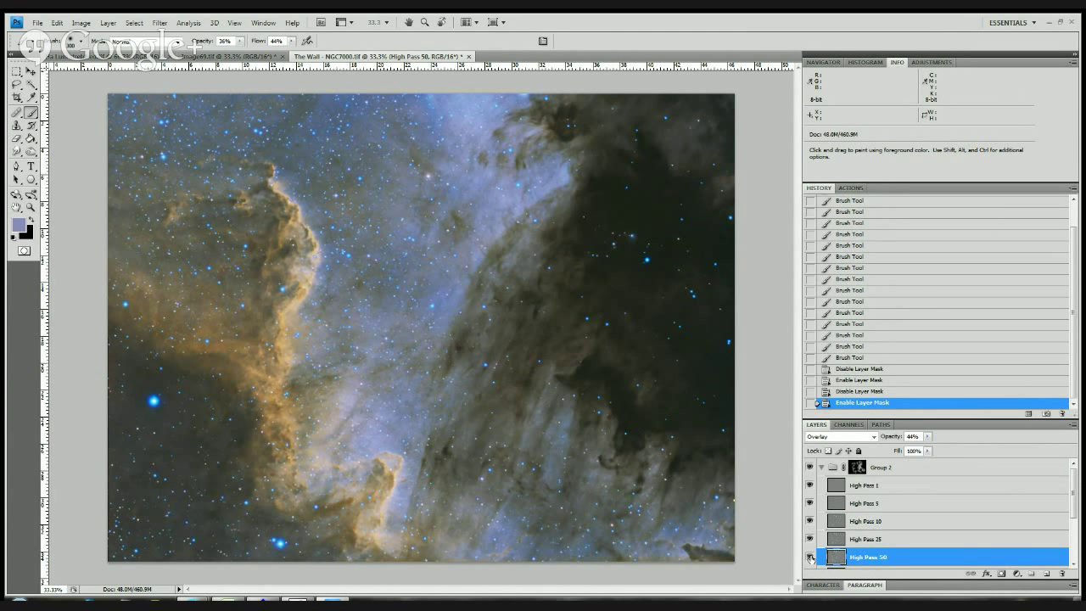
left_click(810, 557)
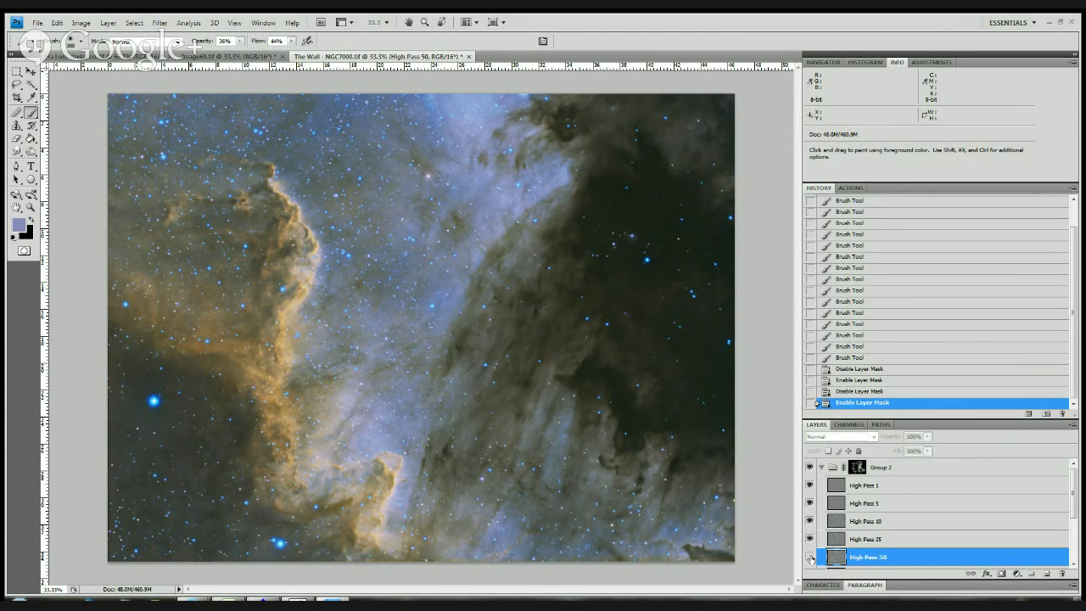
key("ctrl+plus")
key("ctrl+plus")
left_click(811, 557)
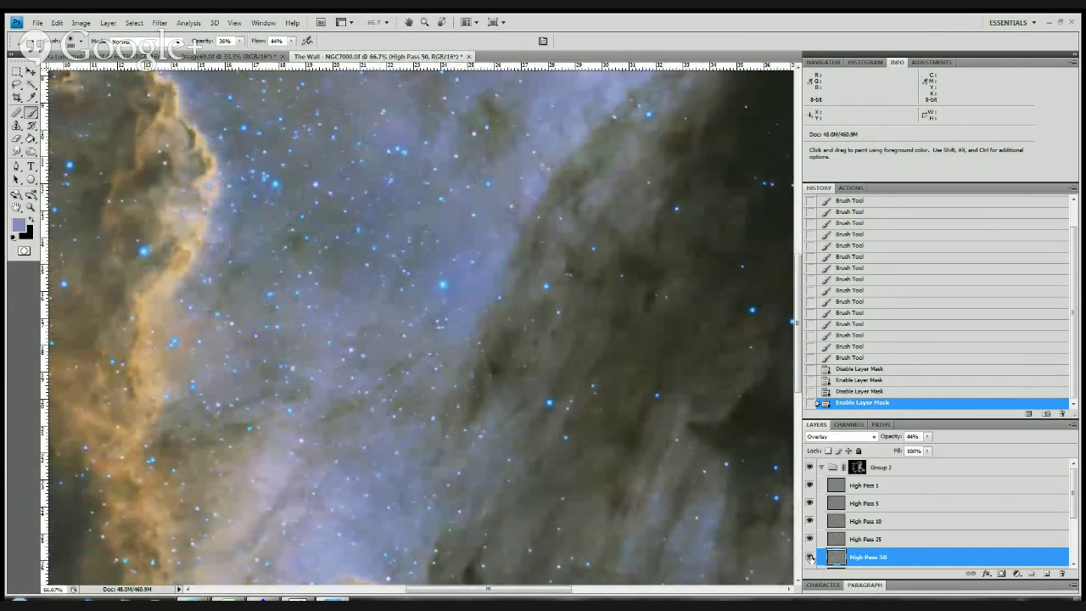
left_click(810, 558)
left_click(810, 557)
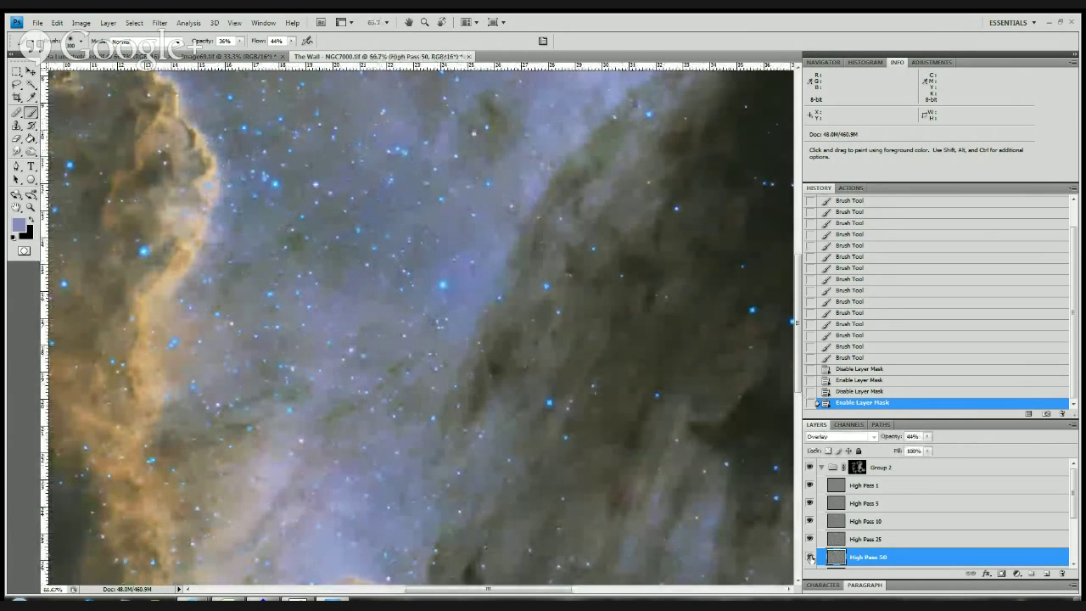
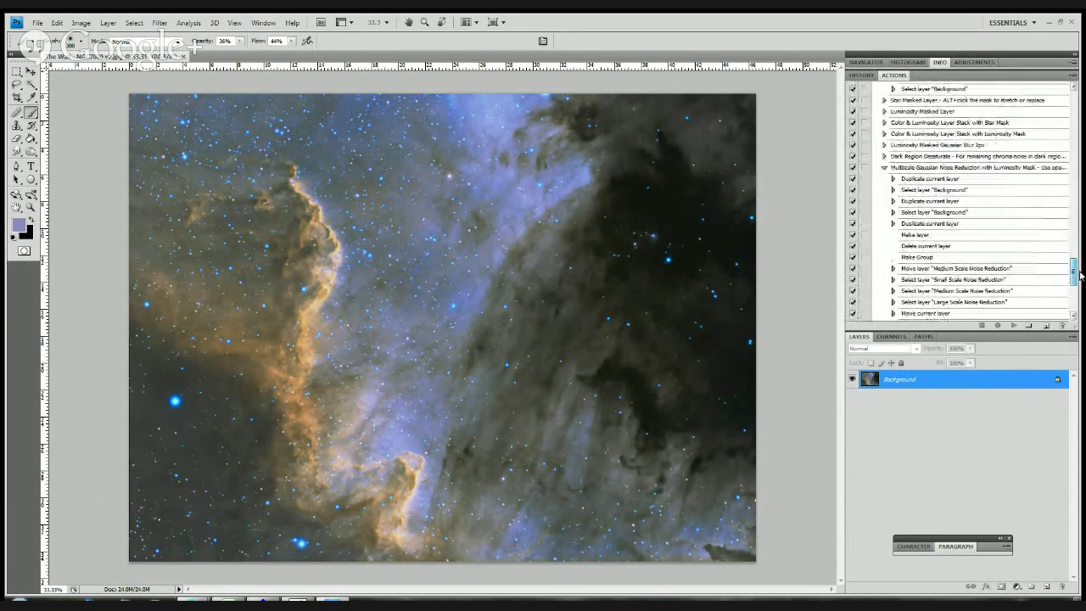
- Collapse the Multiscale Gaussian Noise Reduction and Layered High Pass with Star Mask actions, and select the Luminosity Masked Gaussian Blur 2px action
left_click(885, 172)
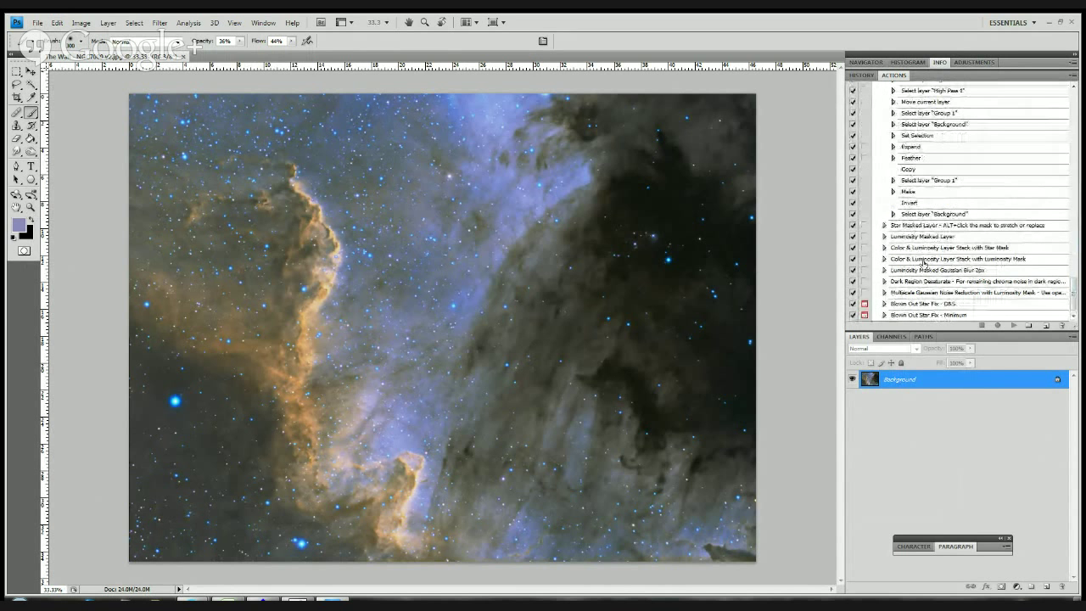
scroll(925, 268, "up", 1)
scroll(925, 268, "up", 2)
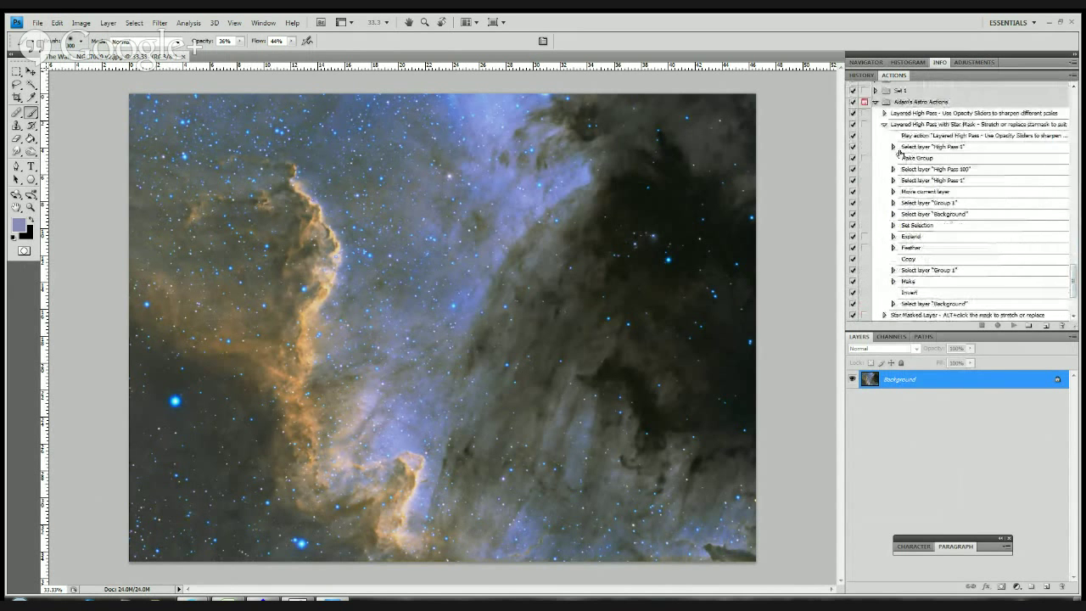
left_click(885, 129)
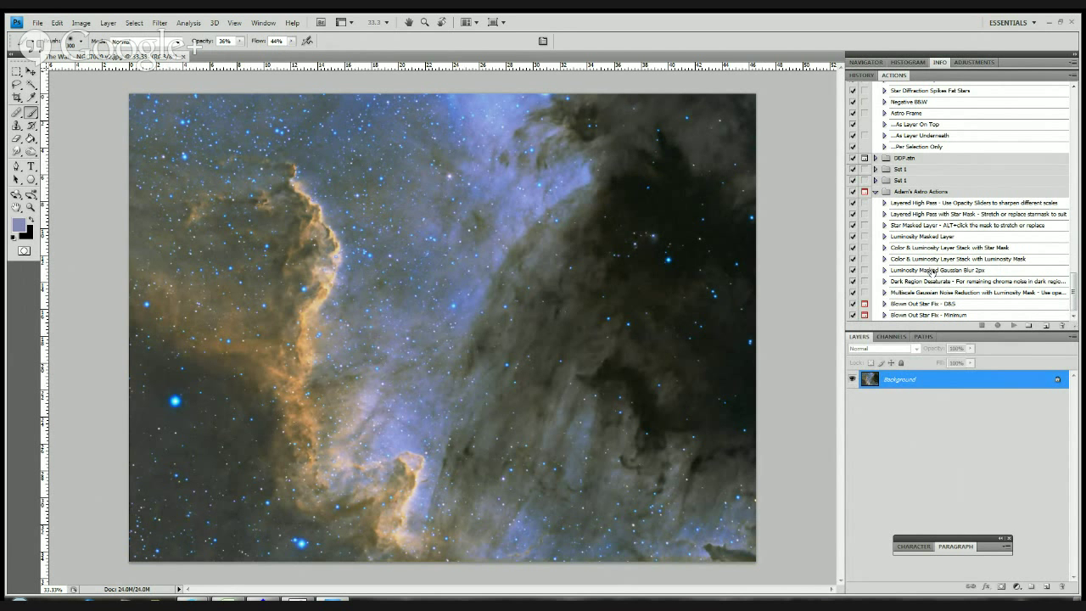
left_click(931, 260)
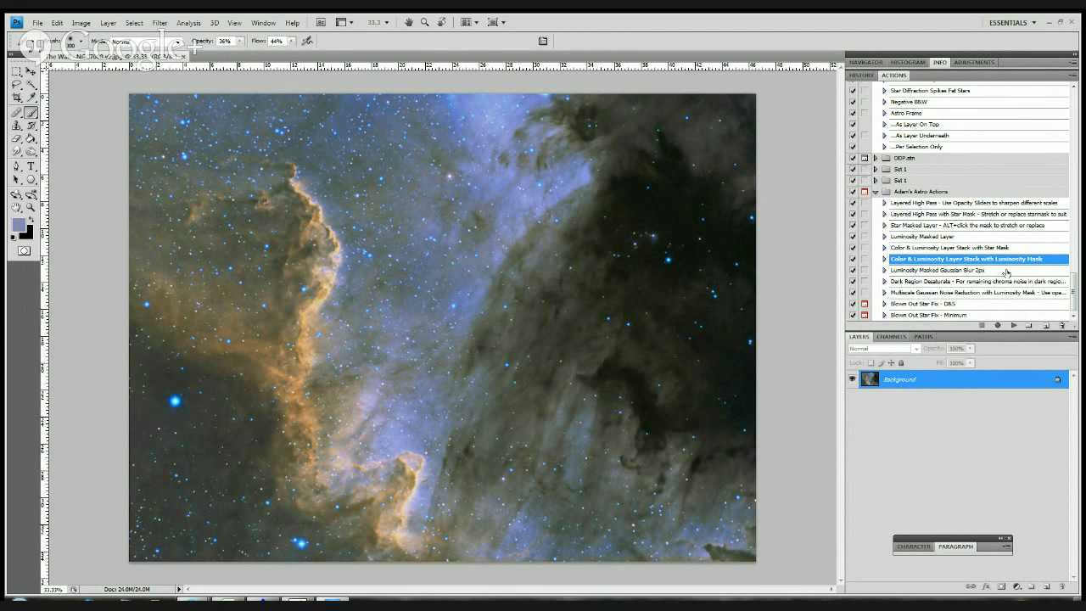
left_click(926, 271)
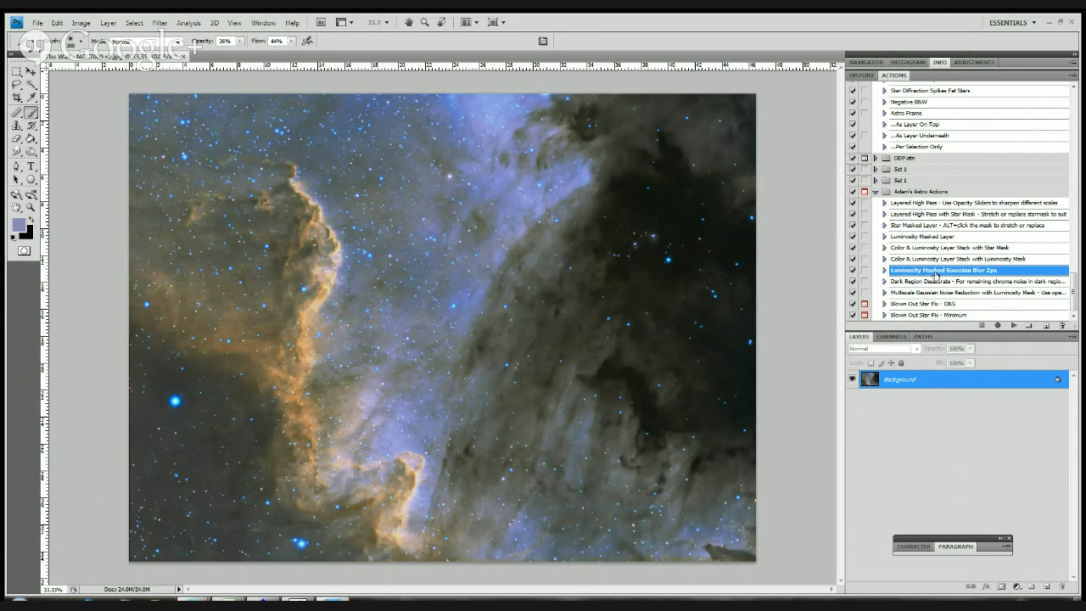
- Run the Luminosity Masked Gaussian Blur 2px action and inspect the Background copy's layer mask on its own before returning to the image
left_click(1014, 327)
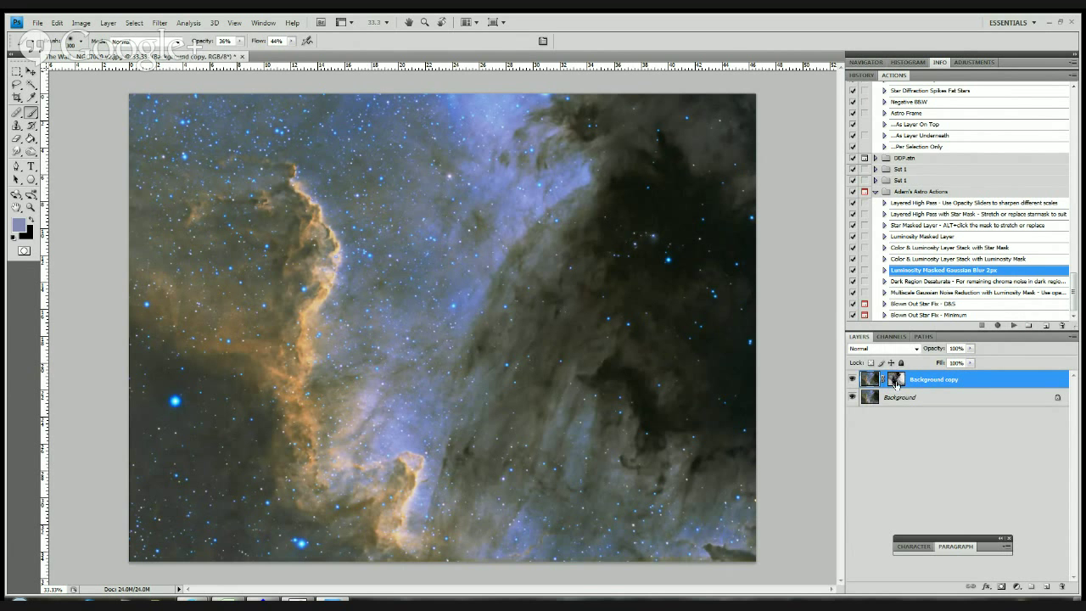
left_click(897, 384)
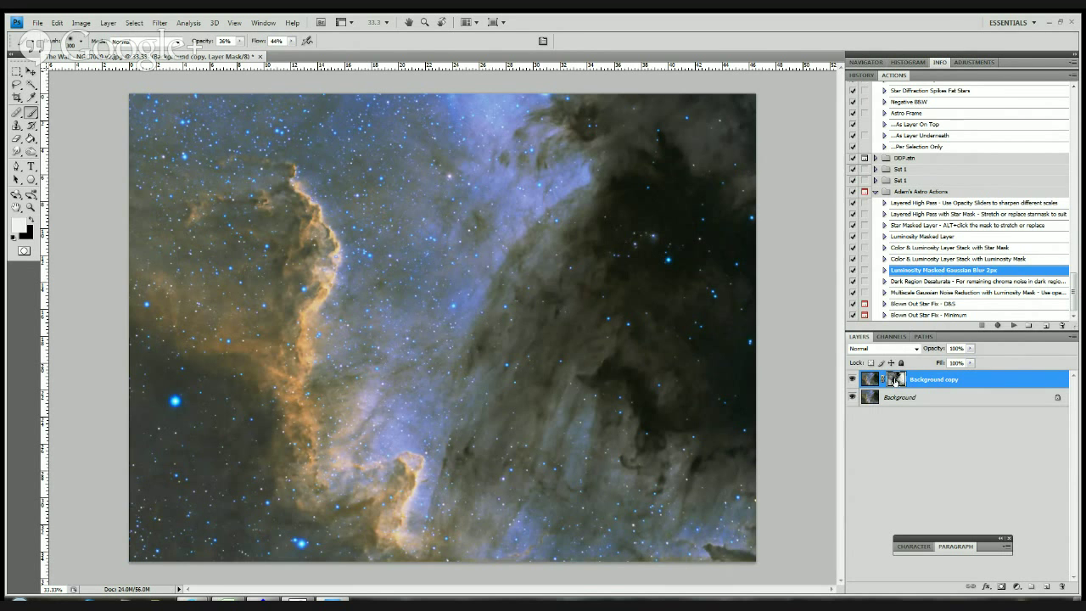
left_click(895, 382, "alt")
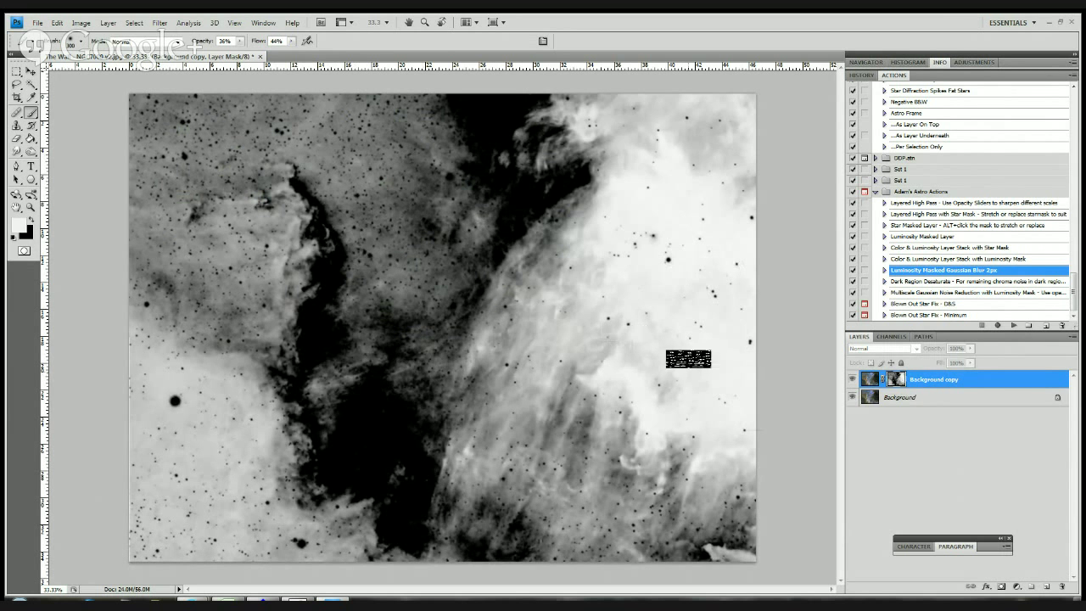
left_click(868, 382)
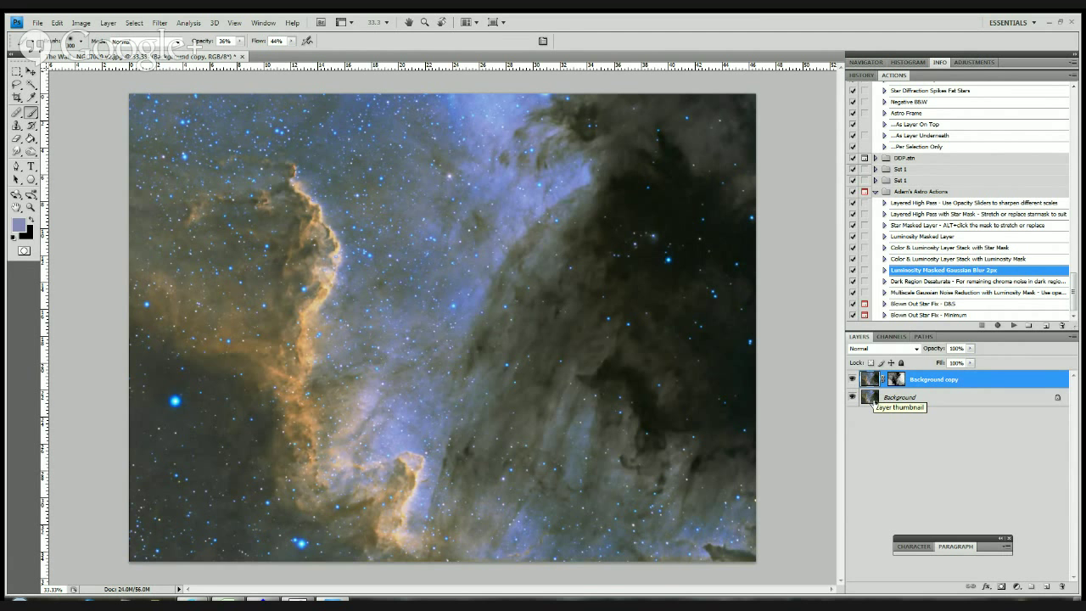
- Compare the image with the blurred Background copy layer hidden and shown at 200% magnification, including over the dark dust region
key("ctrl+minus")
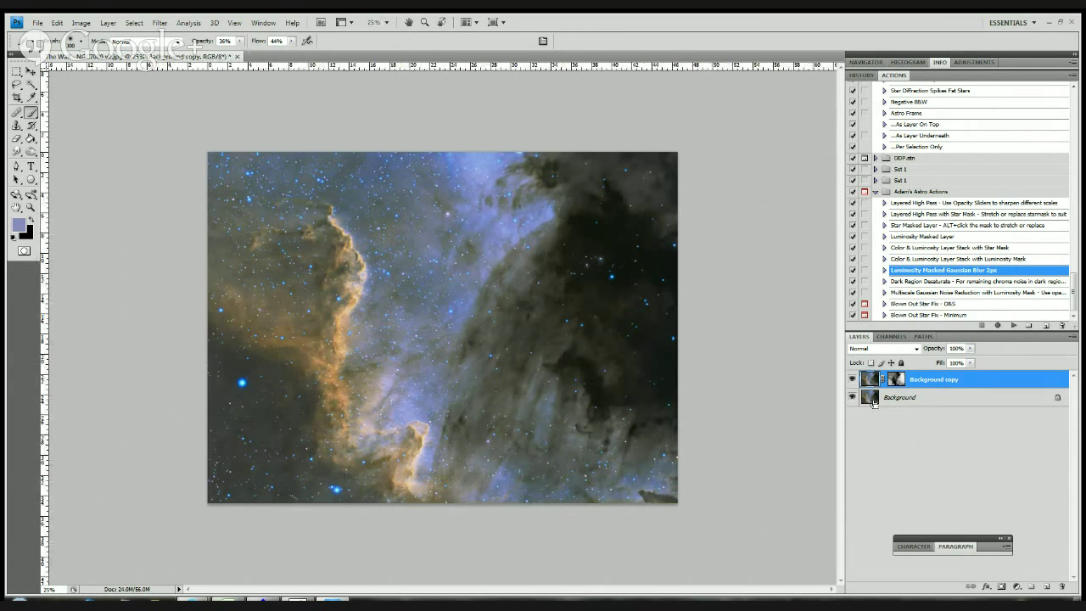
key("ctrl+plus")
key("ctrl+plus")
key("ctrl+plus")
key("ctrl+plus")
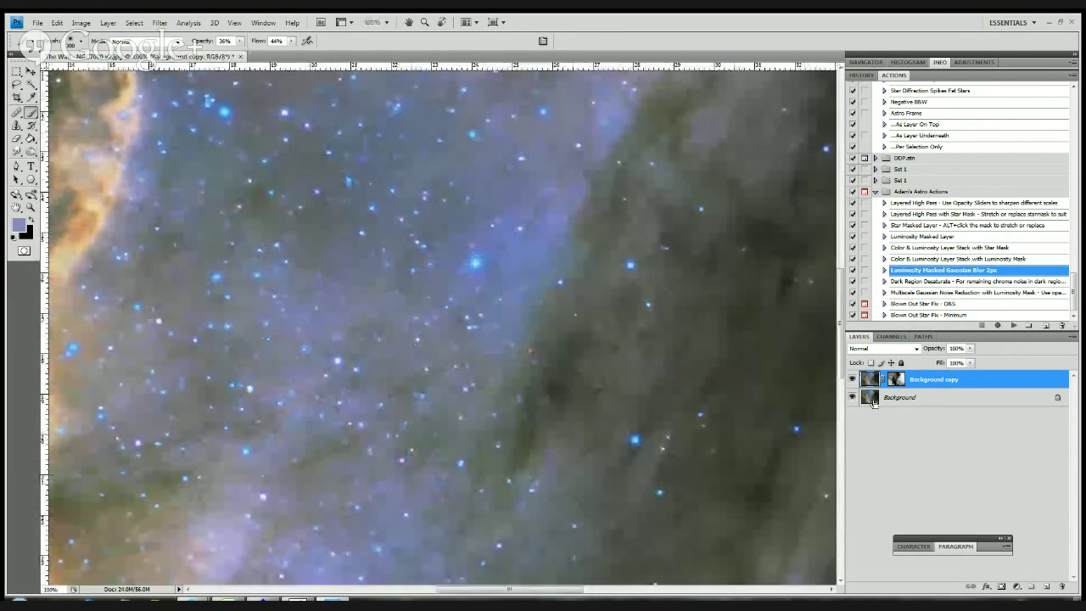
key("ctrl+plus")
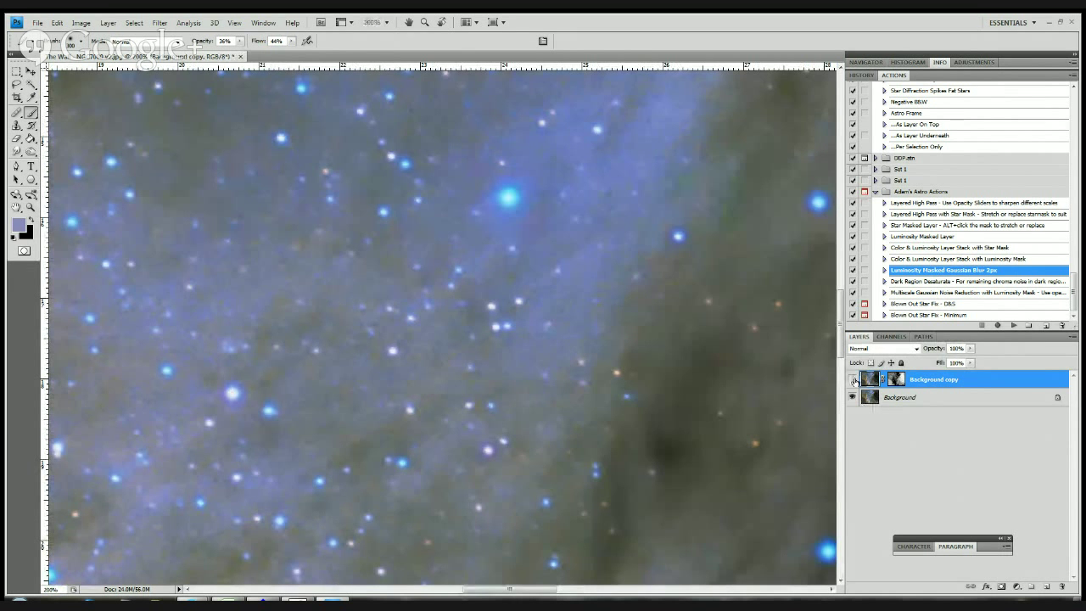
left_click(853, 379)
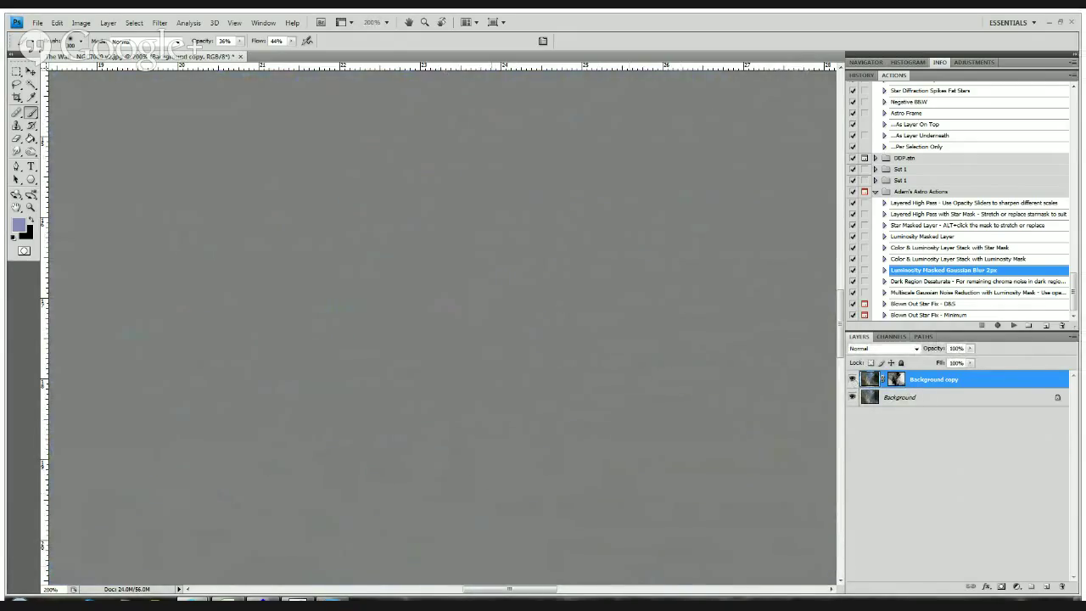
left_click_drag(517, 589, 577, 591)
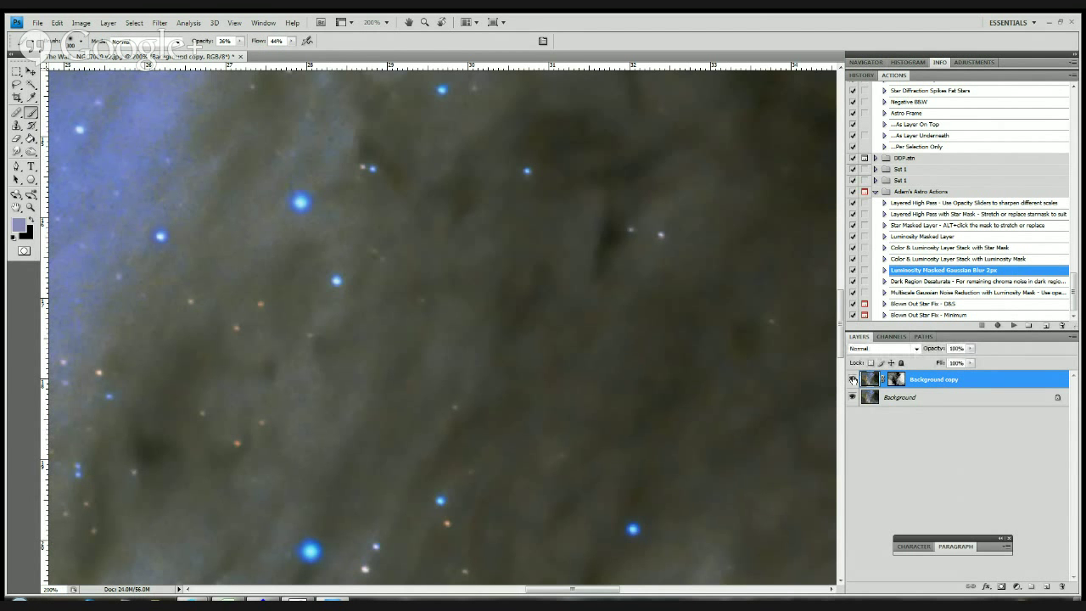
left_click(853, 379)
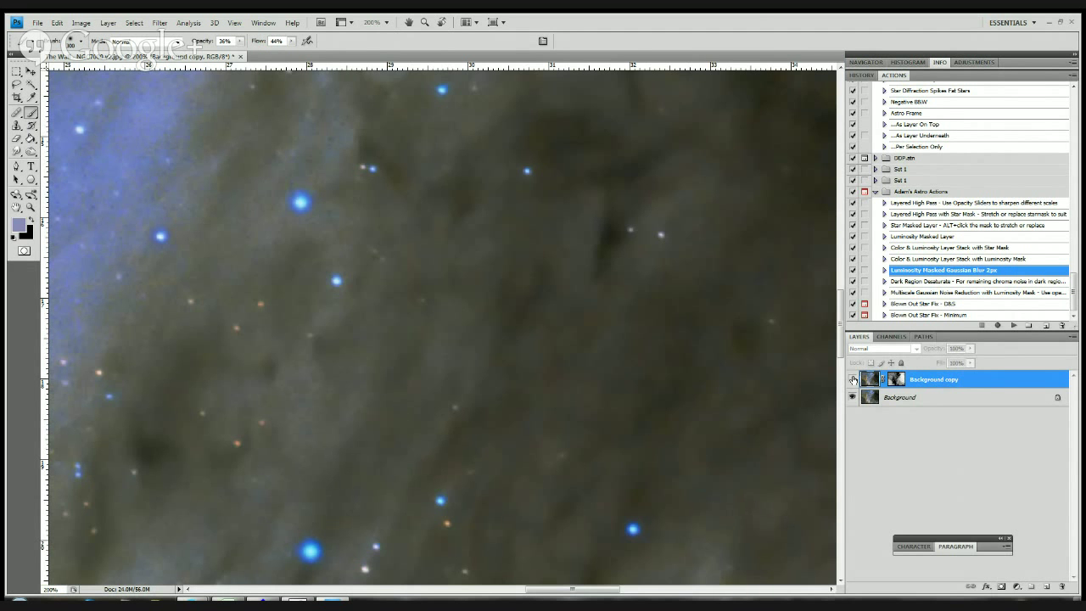
left_click(853, 379)
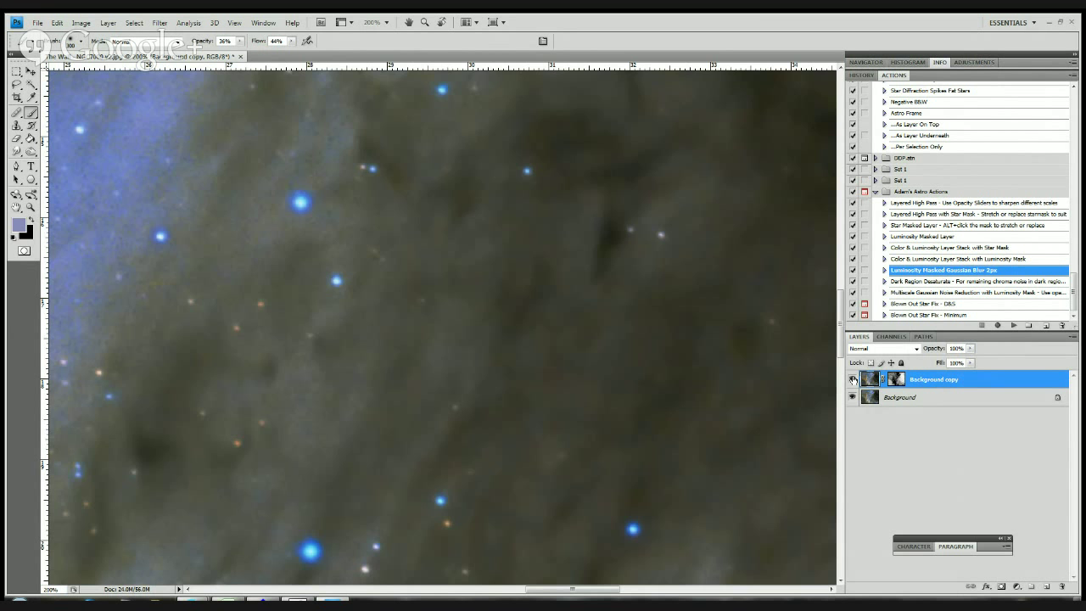
- Compare the dark dust region with the Background copy layer hidden and shown at 500% magnification
key("ctrl+plus")
key("ctrl+plus")
key("ctrl+plus")
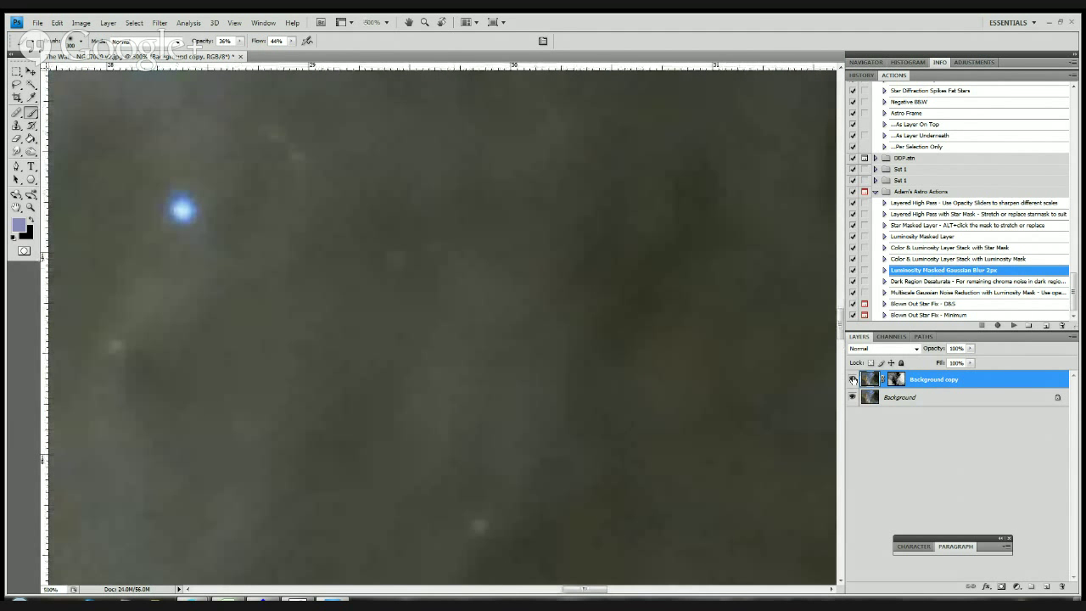
left_click(854, 379)
left_click(854, 379)
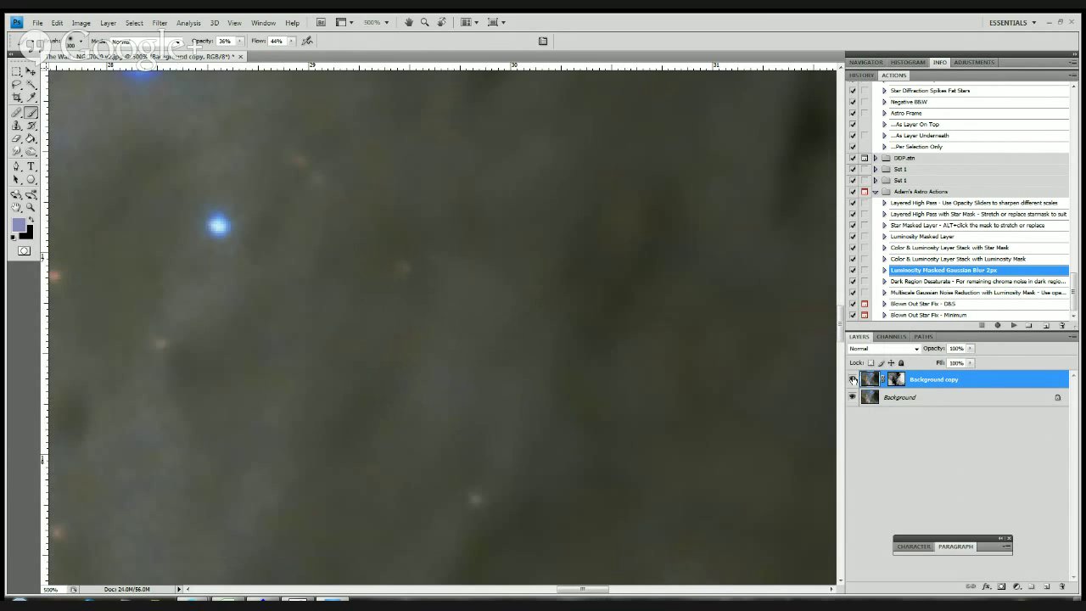
- Delete the blurred Background copy layer, leaving only the Background
key("ctrl+minus")
key("ctrl+minus")
key("ctrl+minus")
key("ctrl+minus")
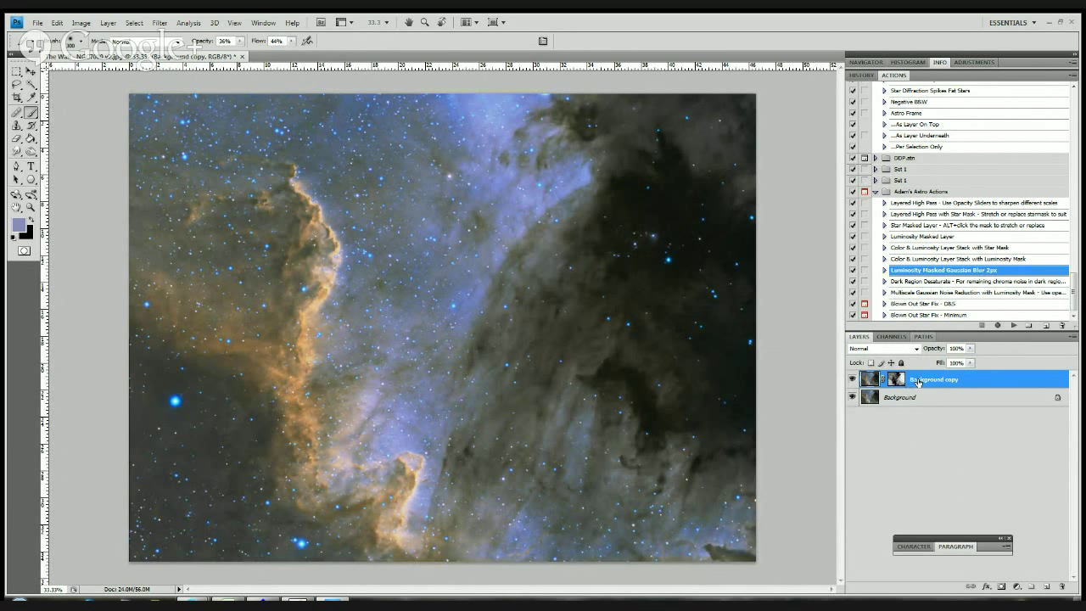
left_click_drag(917, 379, 1063, 587)
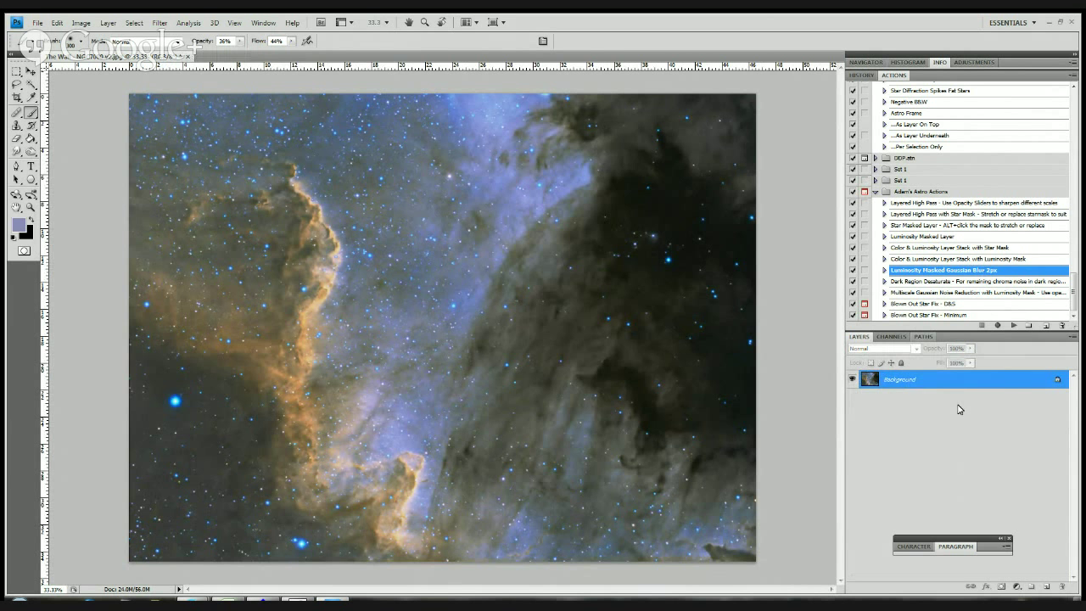
- Run the Multiscale Gaussian Noise Reduction with Luminosity Mask action and display Group 1's layer mask on its own
left_click(920, 294)
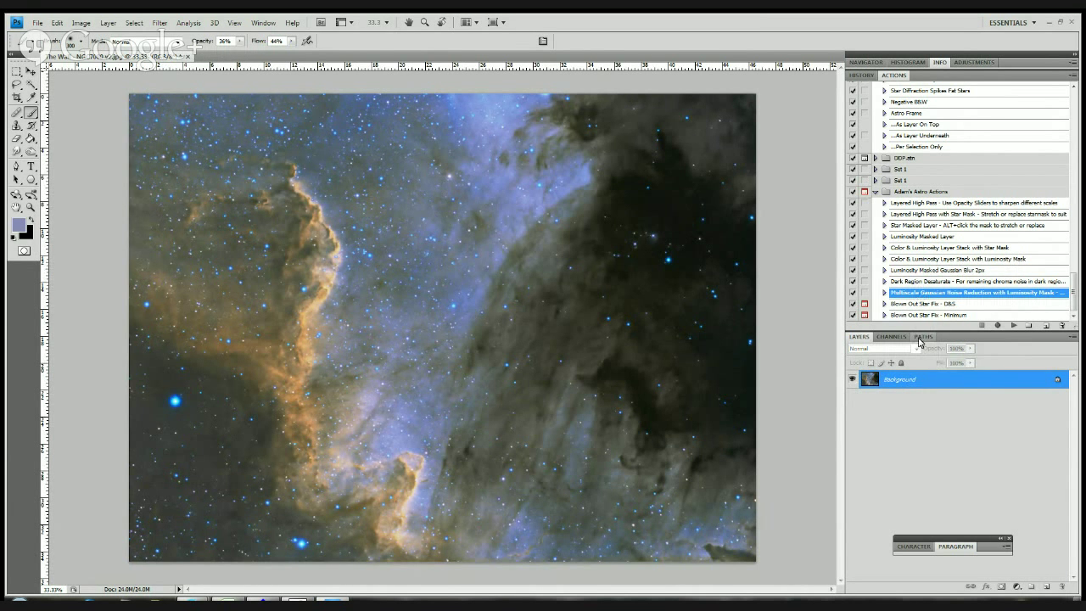
left_click(1015, 326)
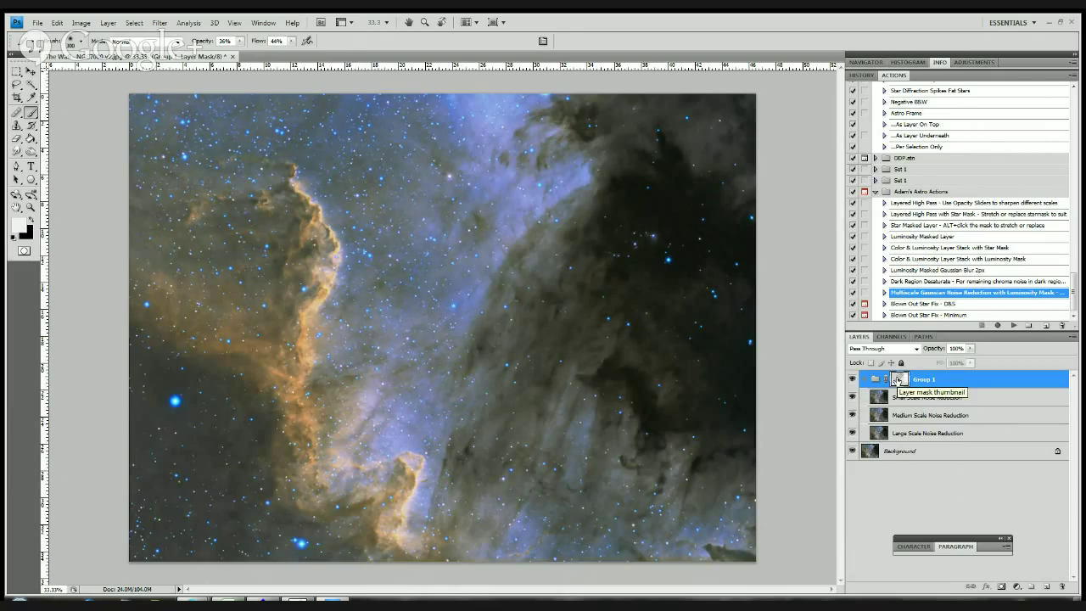
left_click(897, 379, "alt")
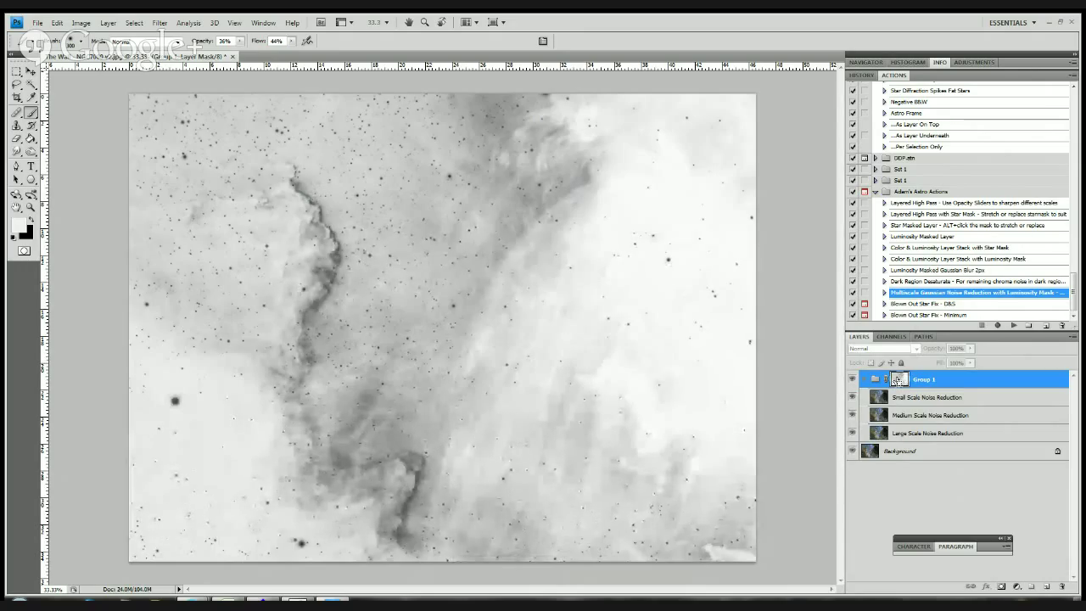
- Darken Group 1's luminosity mask with Levels, raising the black input level to about 150
key("ctrl+l")
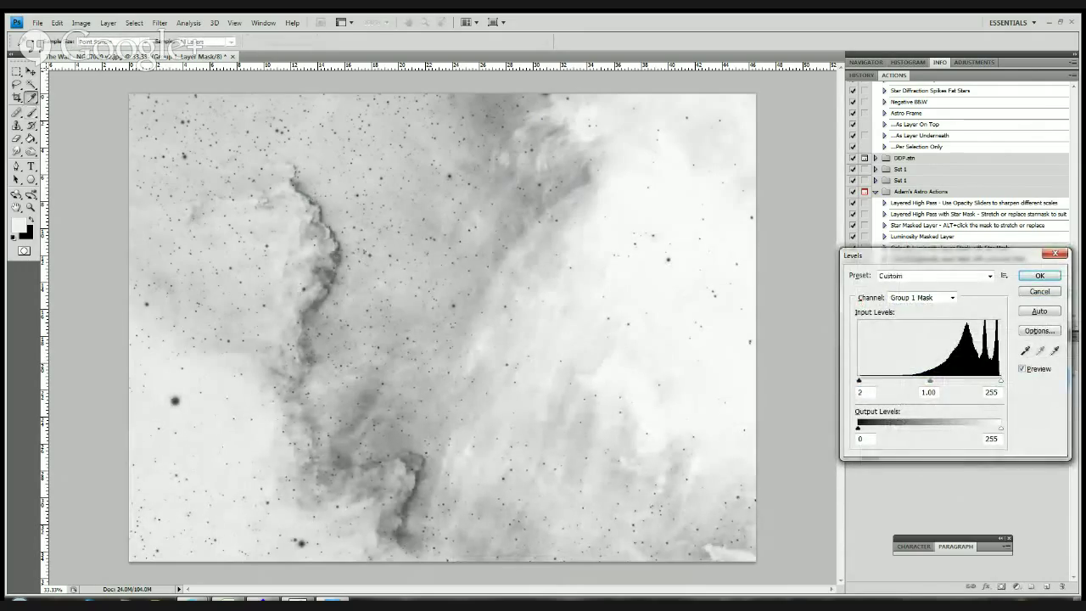
left_click_drag(858, 380, 938, 380)
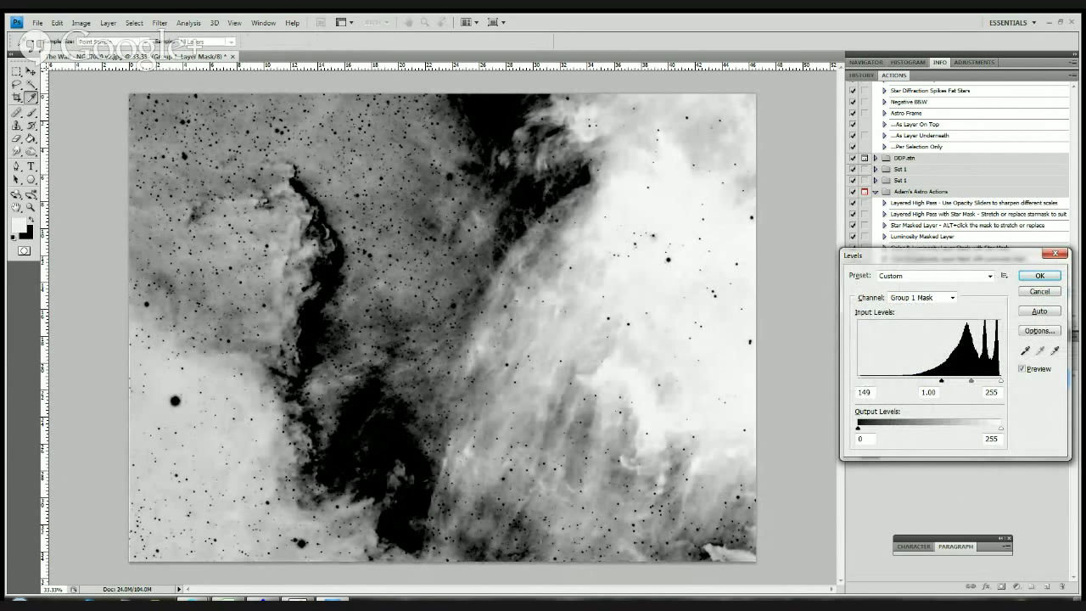
left_click_drag(940, 380, 945, 380)
left_click(863, 392)
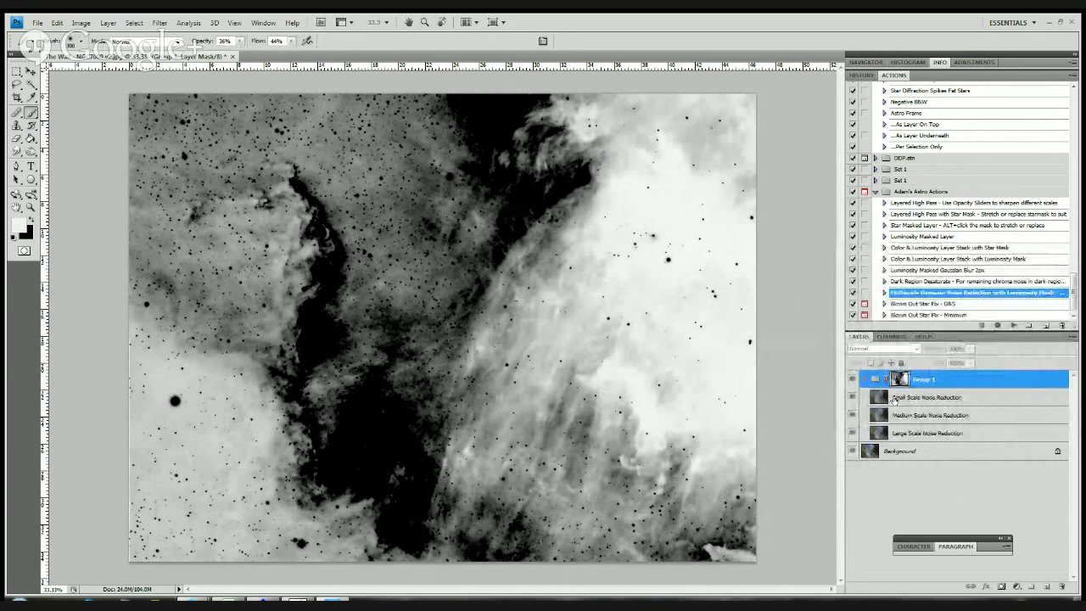
- Return to the image and set the Small Scale Noise Reduction layer's opacity to 100%
left_click(893, 399)
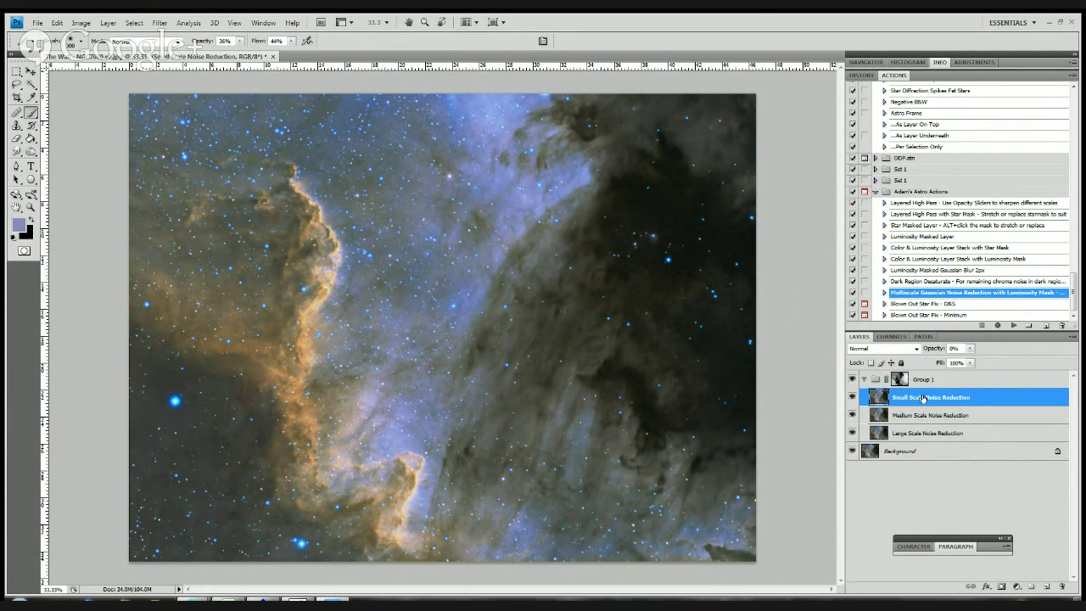
left_click(972, 348)
left_click_drag(971, 359, 1029, 359)
left_click_drag(1029, 359, 1030, 363)
- Compare the central blue nebulosity at 200% magnification with the Small Scale Noise Reduction layer hidden and shown
key("ctrl+plus")
key("ctrl+plus")
key("ctrl+plus")
key("ctrl+plus")
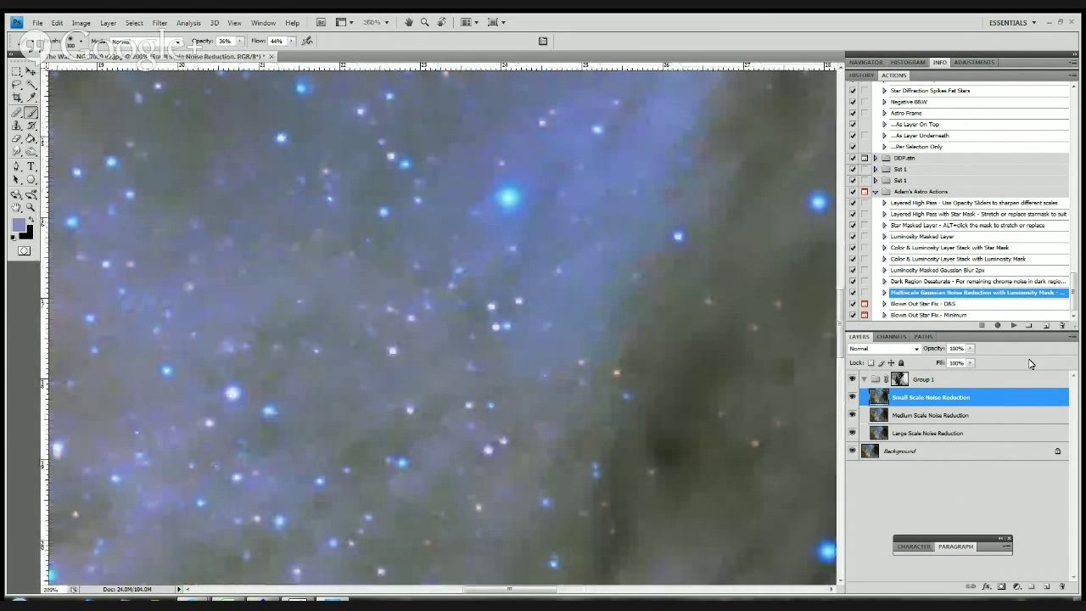
left_click(853, 397)
left_click(852, 397)
left_click(853, 397)
- Compare the dark dust region with the Small Scale Noise Reduction layer hidden and shown
left_click_drag(522, 596, 646, 596)
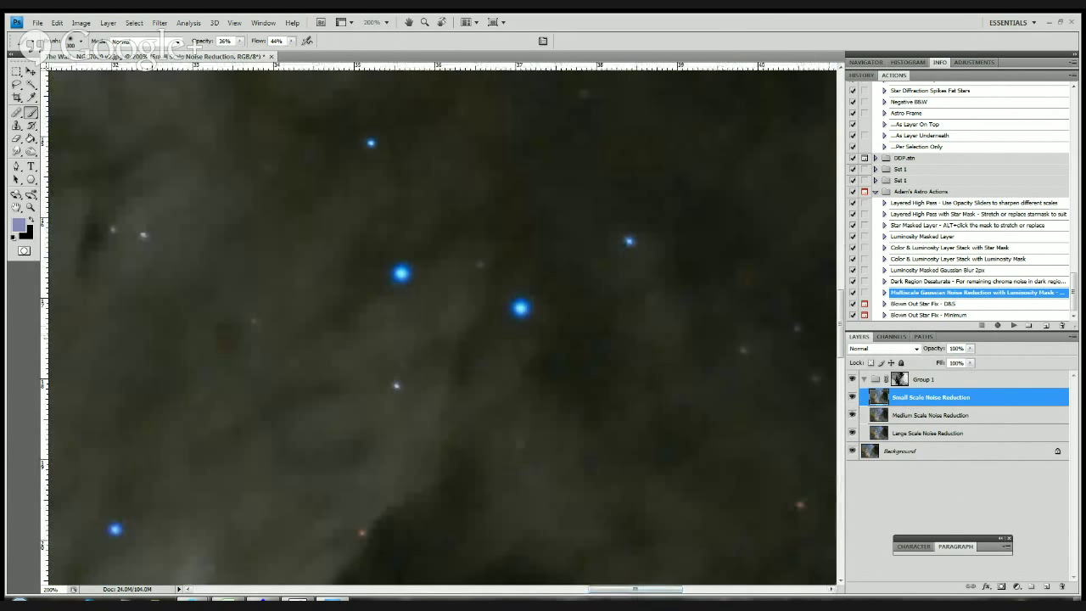
left_click_drag(842, 332, 844, 370)
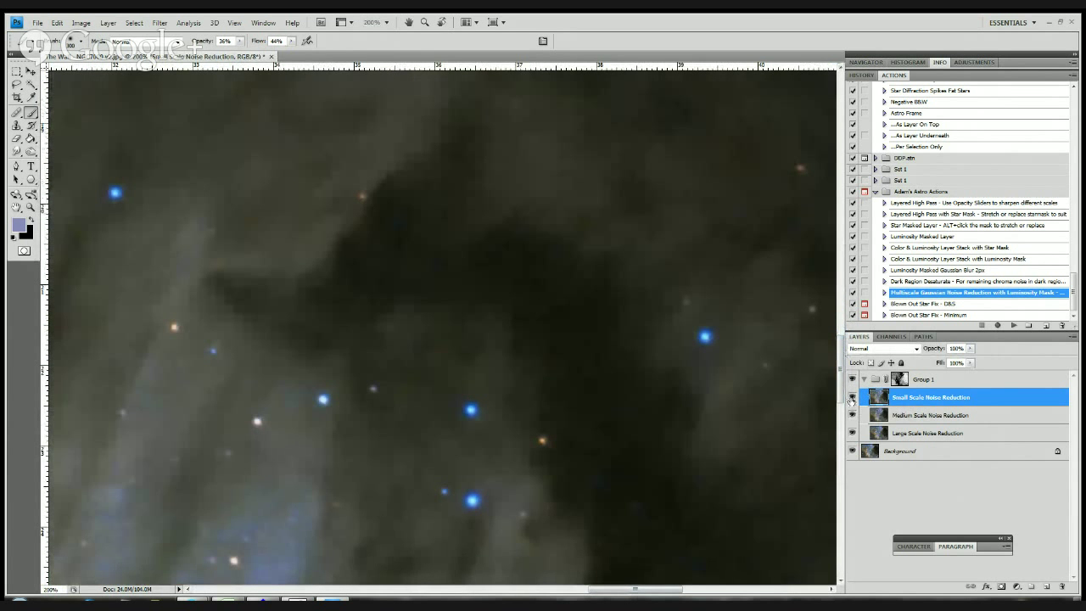
left_click(852, 399)
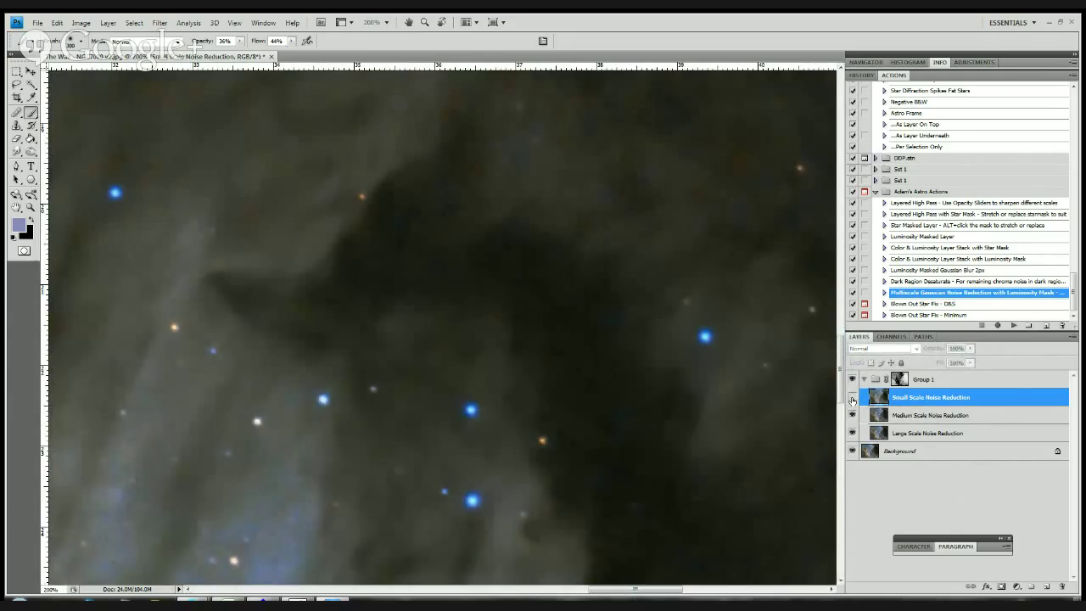
left_click(852, 399)
left_click(852, 398)
left_click(851, 399)
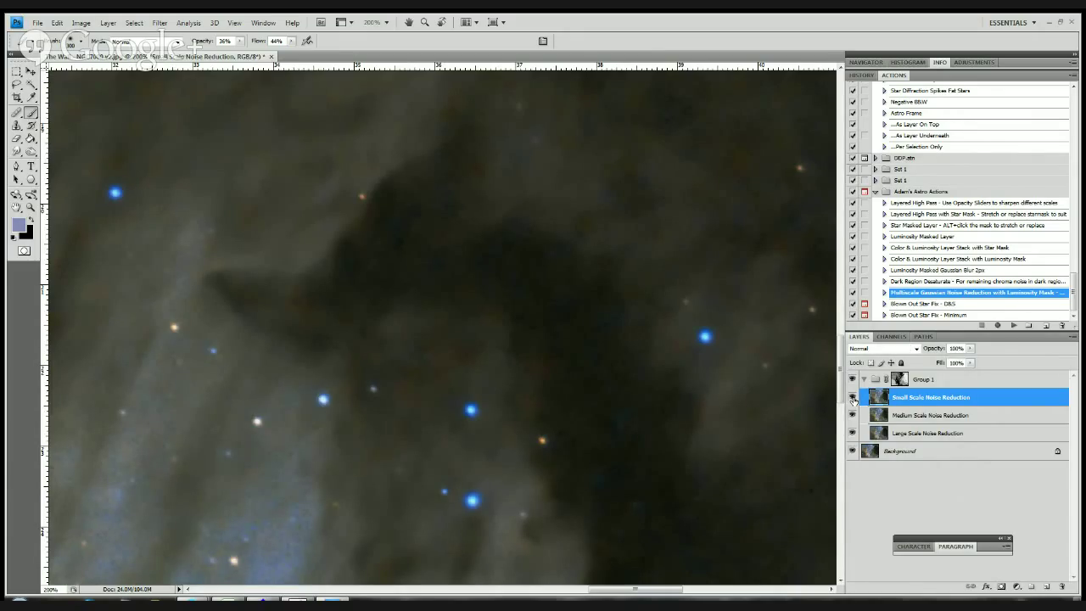
- Hide the Small Scale Noise Reduction layer and set the Medium Scale Noise Reduction layer's opacity to 100%
left_click(909, 418)
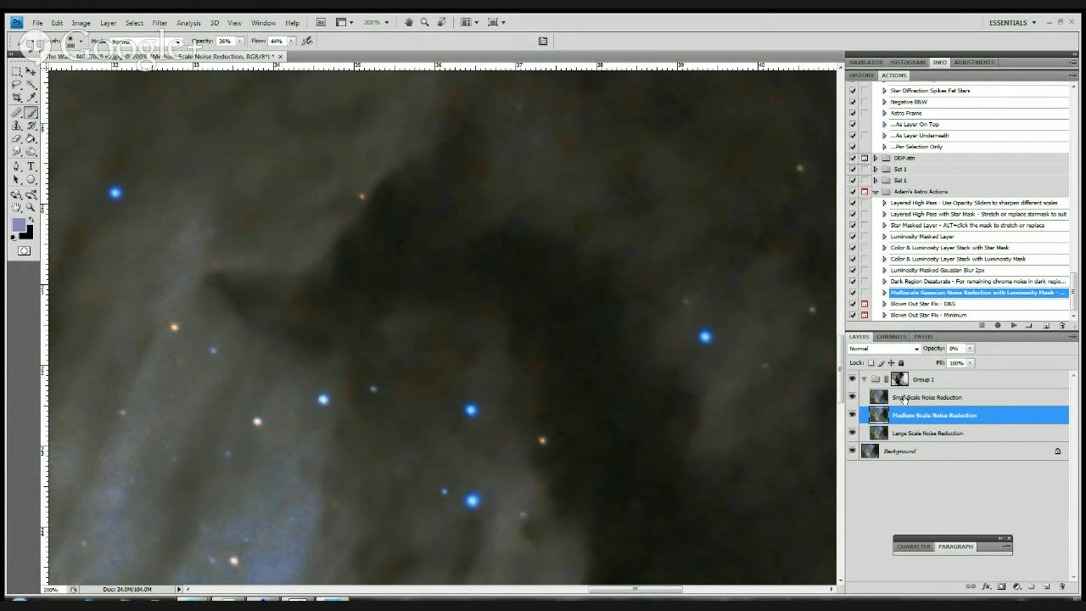
left_click(905, 398)
left_click(902, 411)
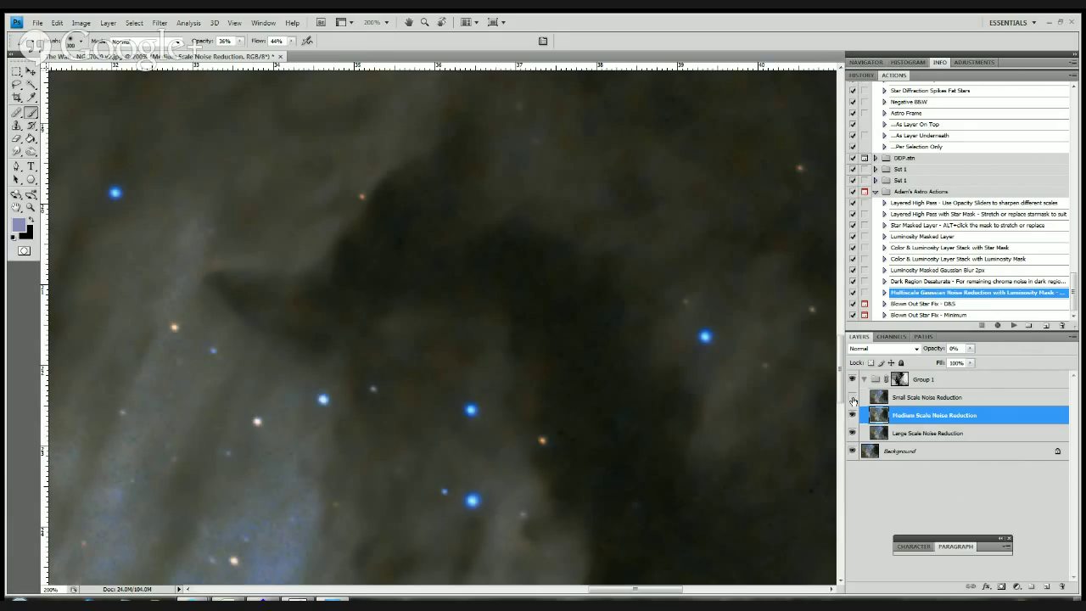
left_click(853, 400)
left_click(971, 348)
left_click_drag(970, 359, 1069, 370)
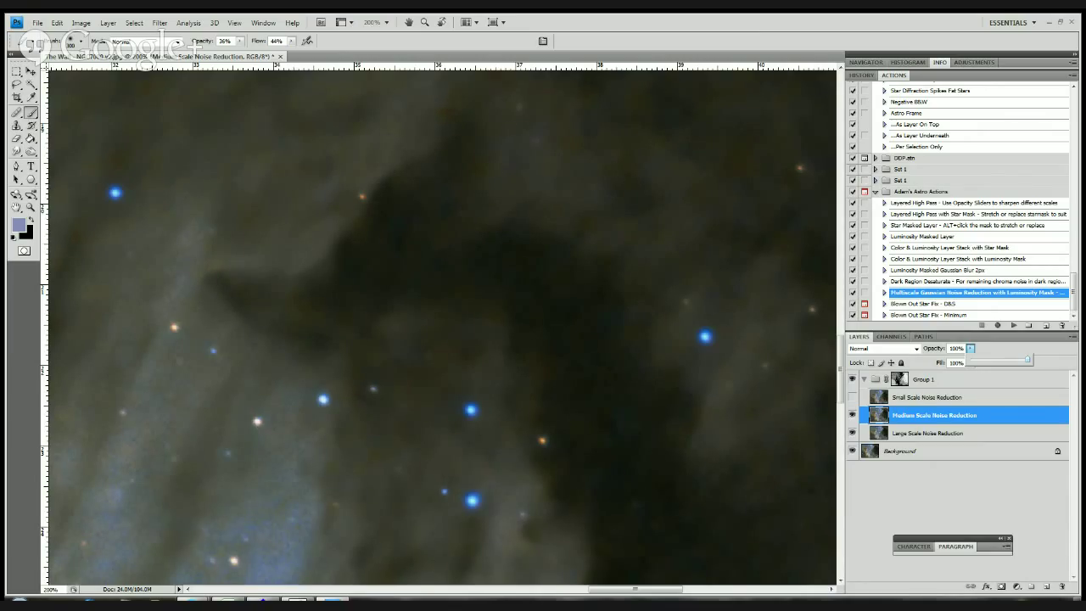
- Compare the dark dust region with Small Scale Noise Reduction hidden and shown above the full-strength Medium Scale Noise Reduction layer
left_click(852, 397)
left_click(853, 399)
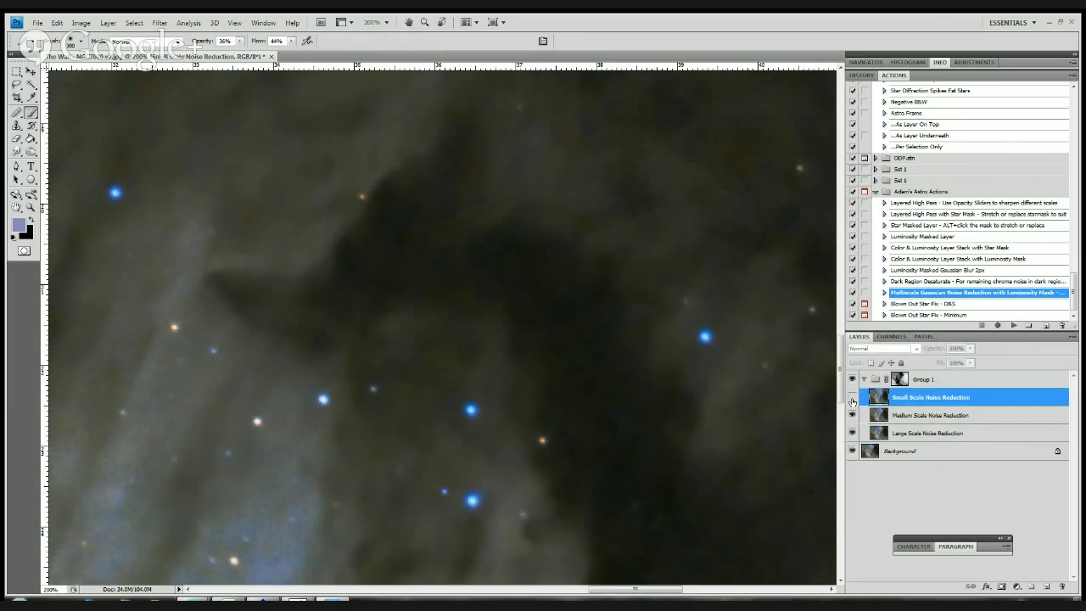
left_click(852, 397)
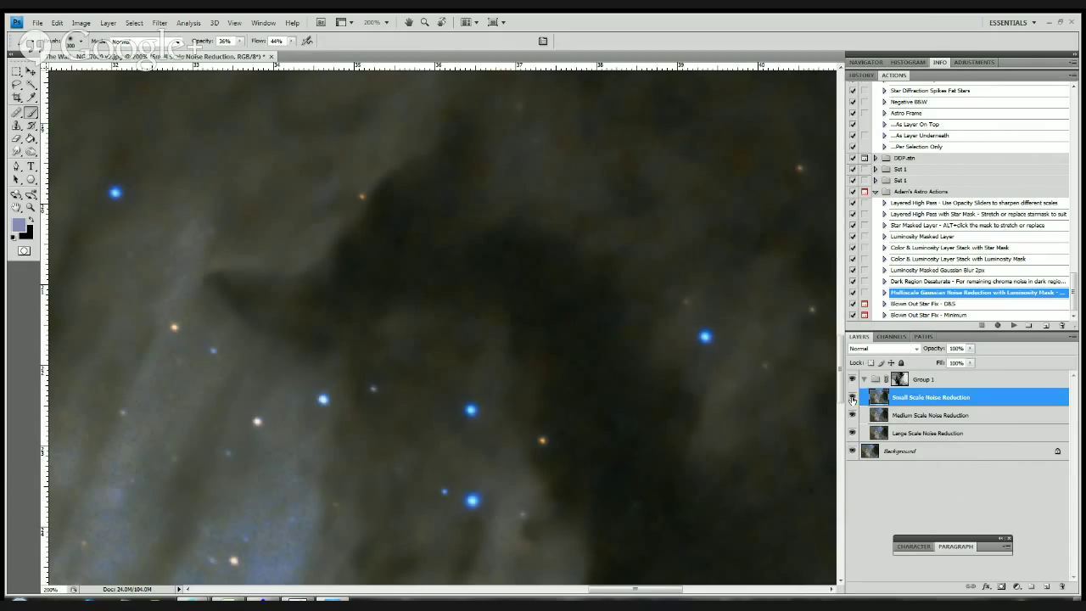
left_click(853, 397)
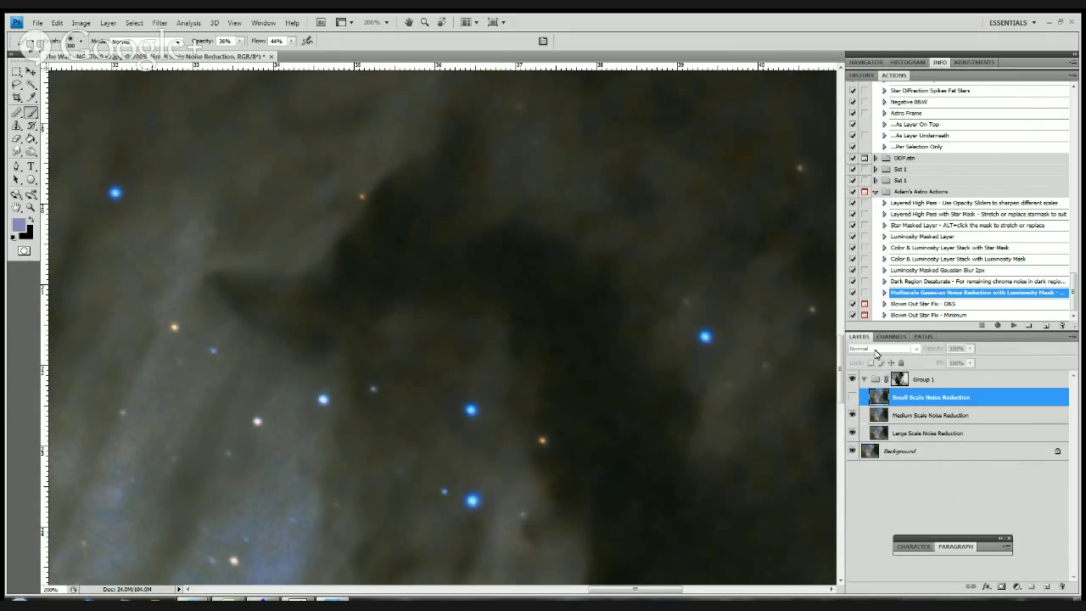
left_click(853, 397)
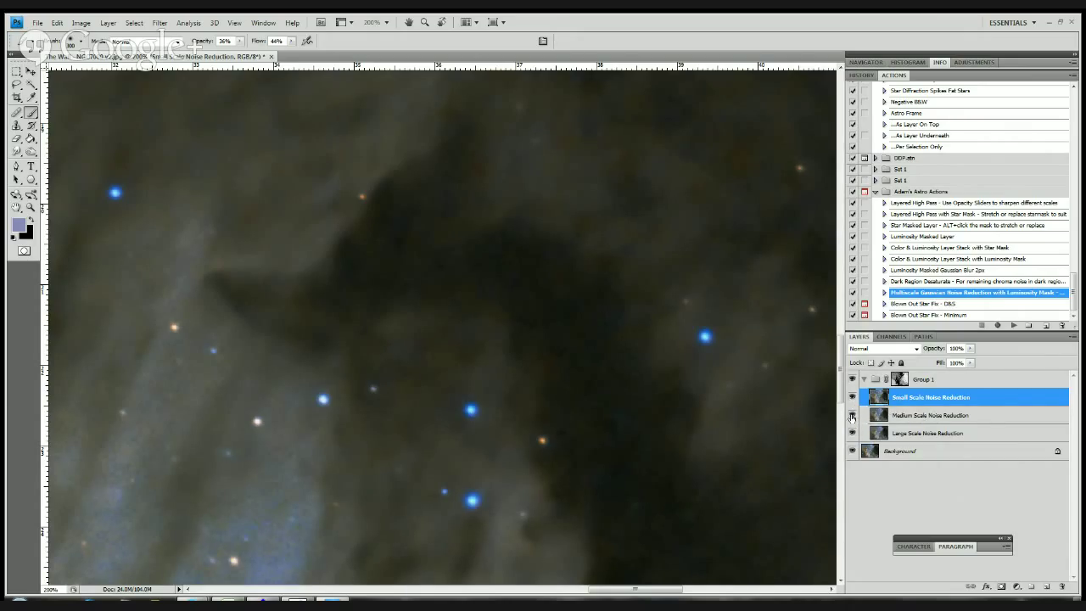
left_click(852, 416)
left_click(851, 397)
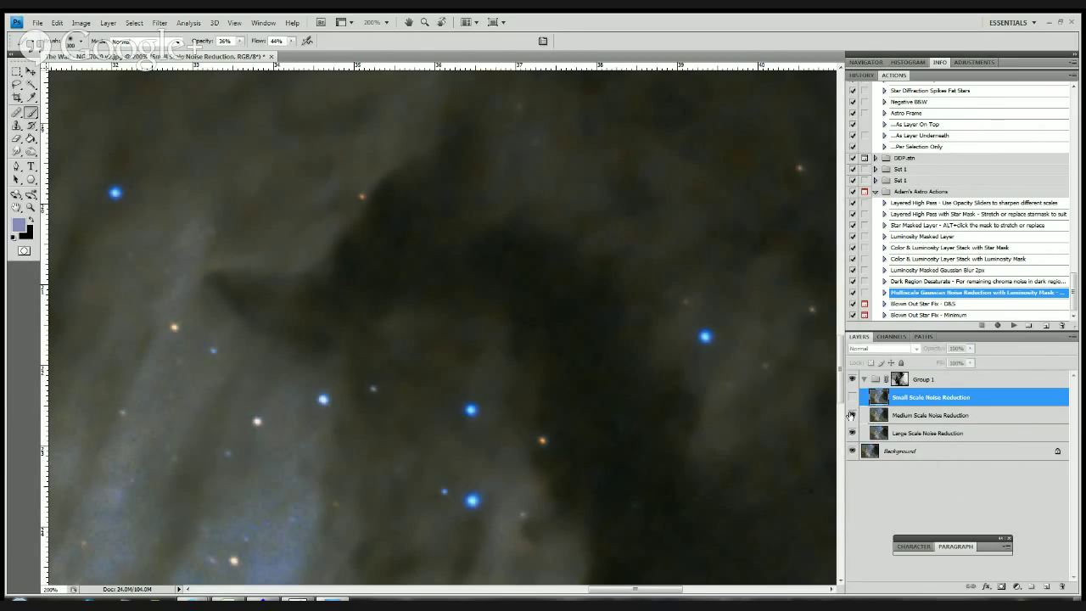
- Inspect the whole nebula at 33.33% magnification with the Small Scale Noise Reduction layer toggled
key("ctrl+minus")
key("ctrl+minus")
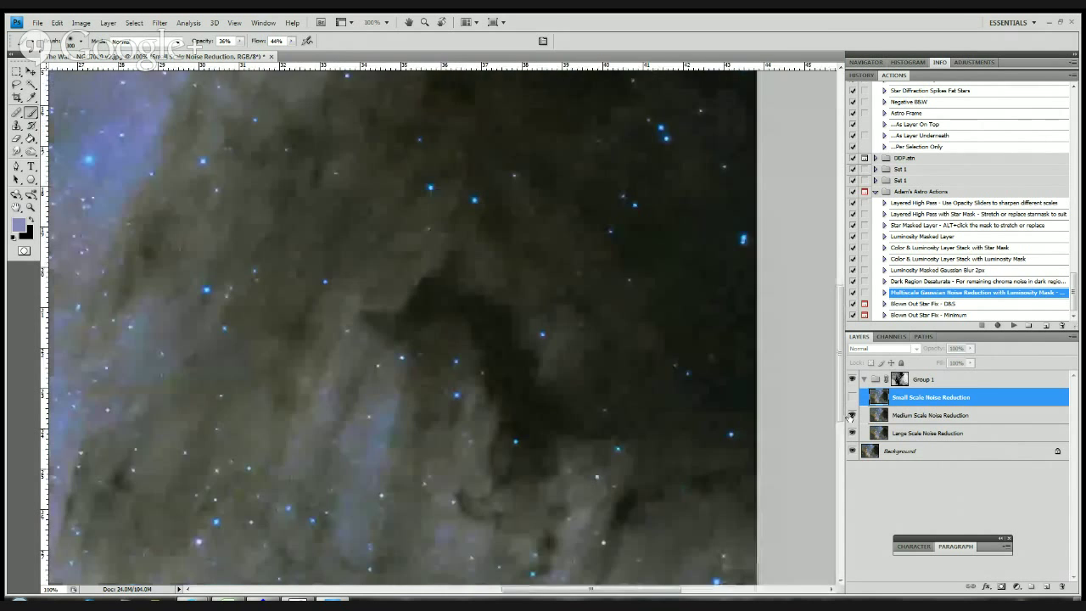
key("ctrl+minus")
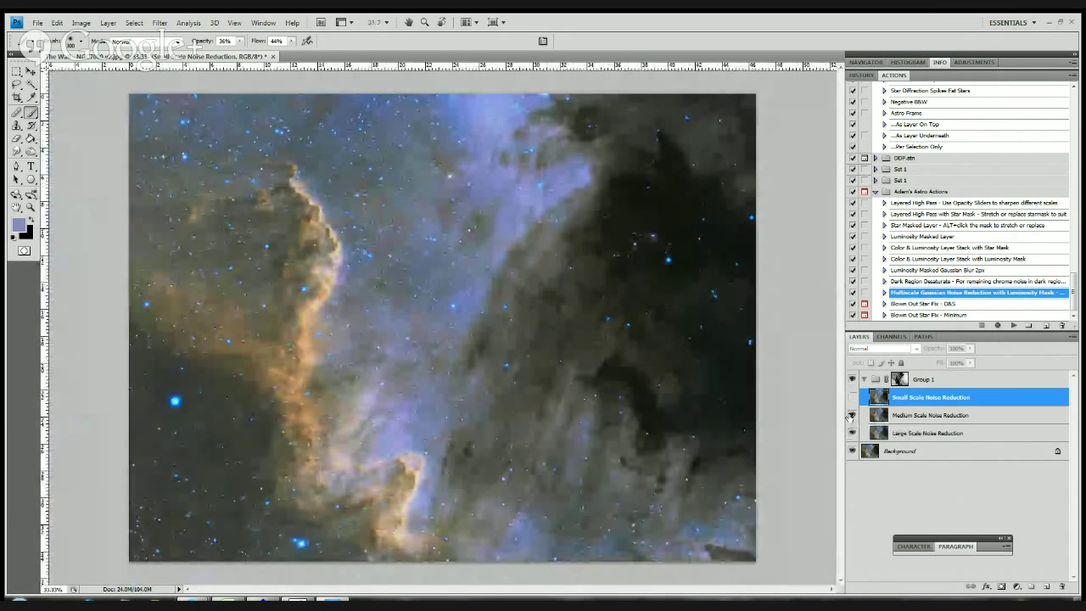
left_click(852, 397)
- Compare the dark starfield near the image's right edge at 200% with the Small and Medium Scale Noise Reduction layers toggled individually
key("ctrl+plus")
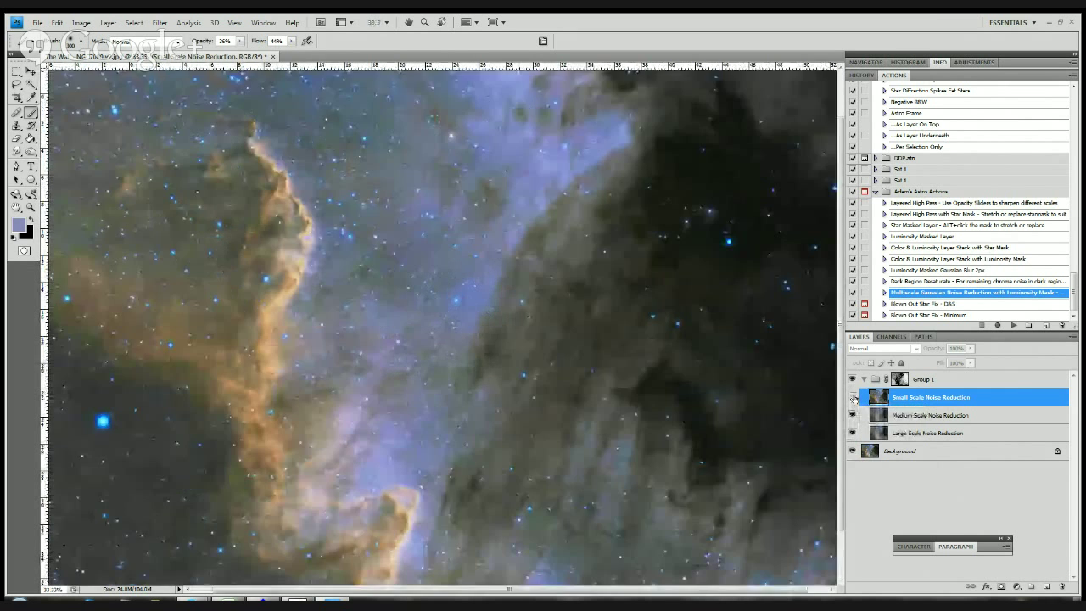
key("ctrl+plus")
key("ctrl+plus")
key("ctrl+plus")
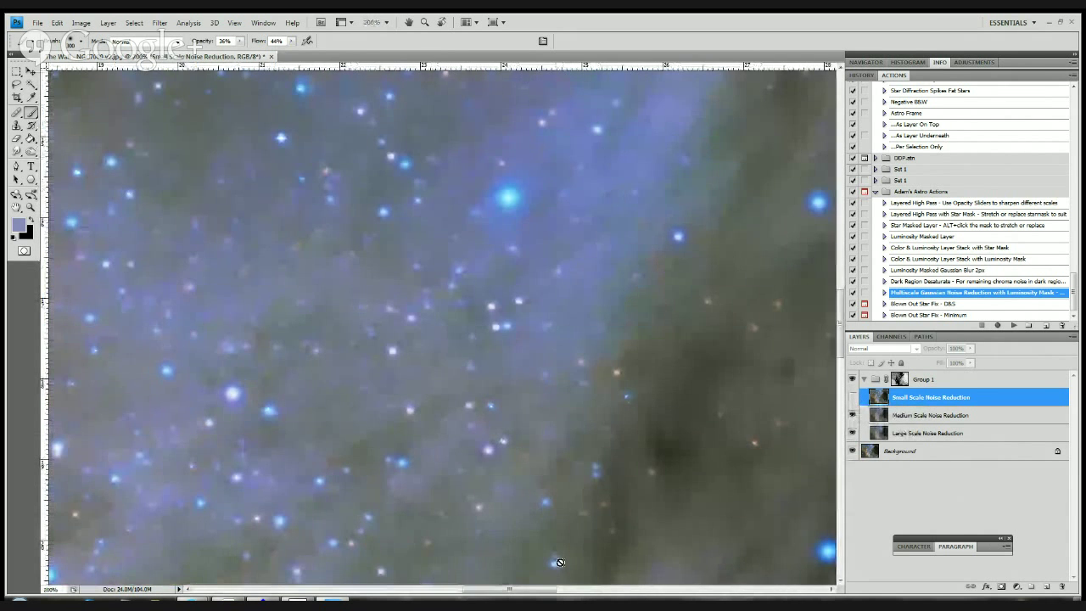
left_click_drag(528, 595, 702, 595)
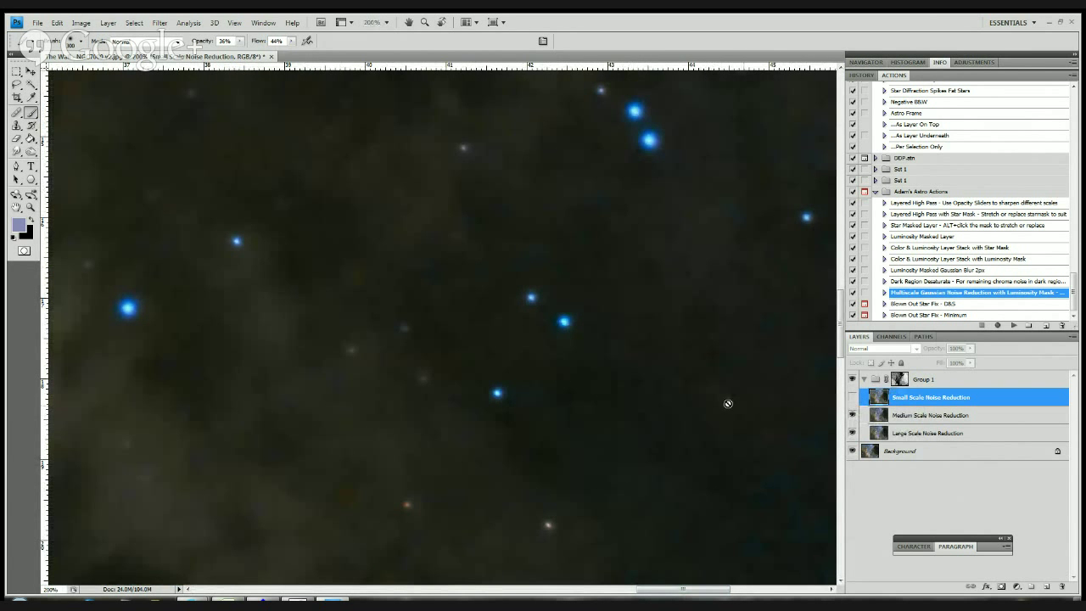
left_click(853, 397)
left_click(852, 397)
left_click(853, 416)
left_click(853, 416)
- Try the Large Scale Noise Reduction layer at 100% opacity, and reduce it to 0%
left_click(882, 438)
left_click(972, 350)
left_click_drag(972, 360, 1029, 361)
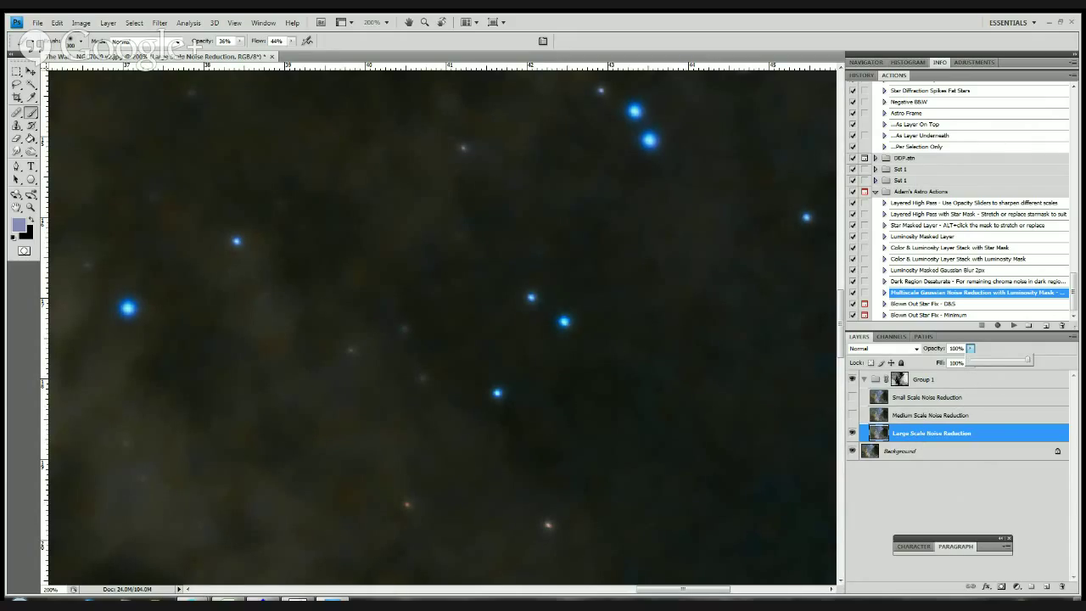
left_click_drag(1027, 361, 1000, 361)
left_click_drag(999, 360, 995, 360)
left_click_drag(995, 360, 967, 362)
- Show the Small Scale Noise Reduction layer, hide the Medium and Large Scale layers, and make the small-scale layer active
left_click(852, 415)
left_click(851, 397)
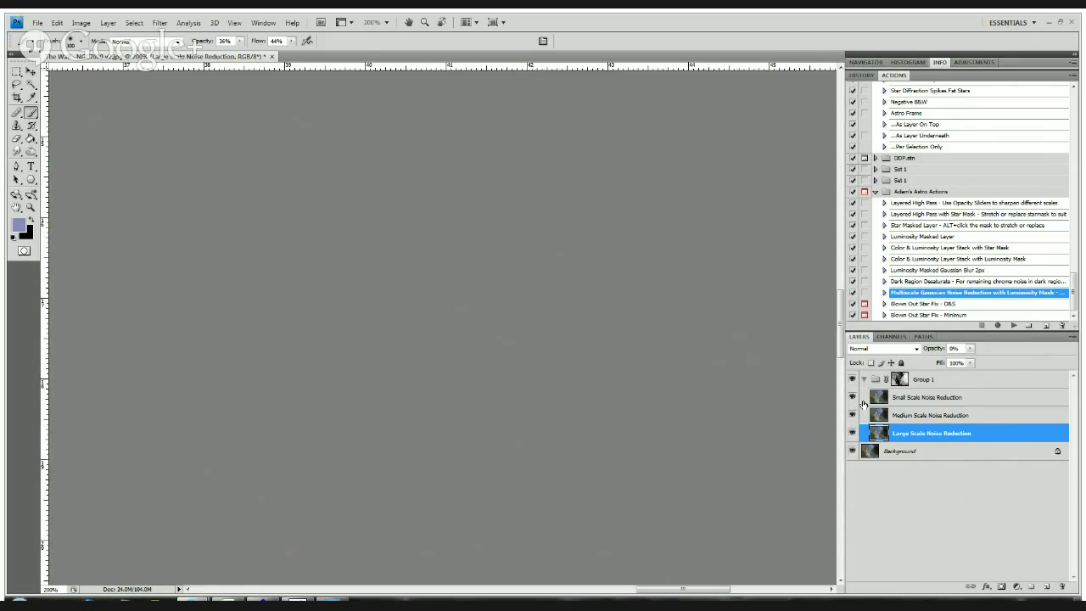
left_click(971, 349)
left_click_drag(971, 349, 990, 357)
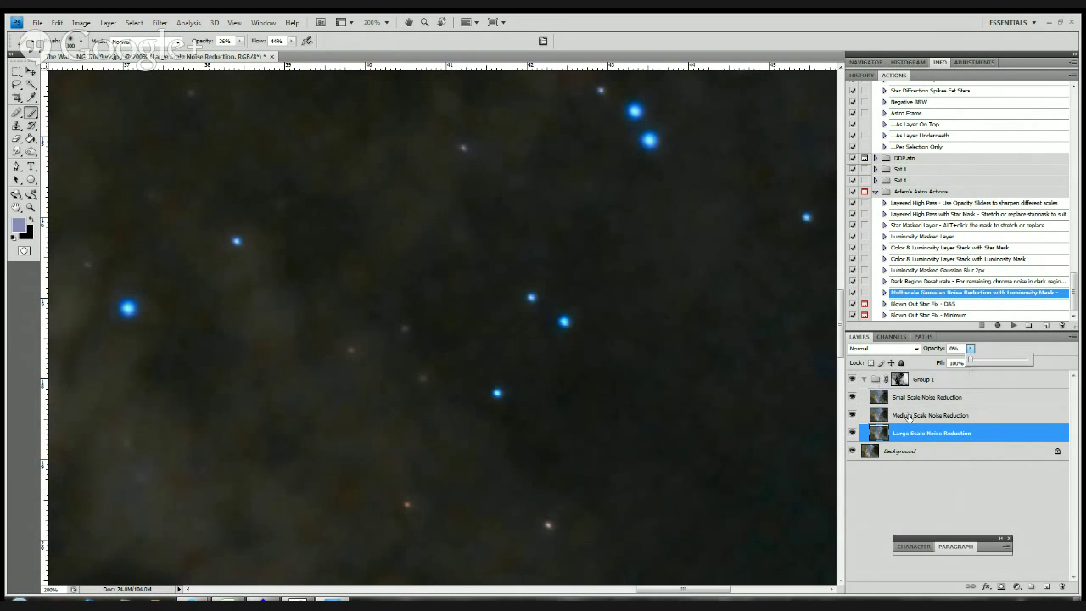
left_click(853, 432)
left_click(853, 415)
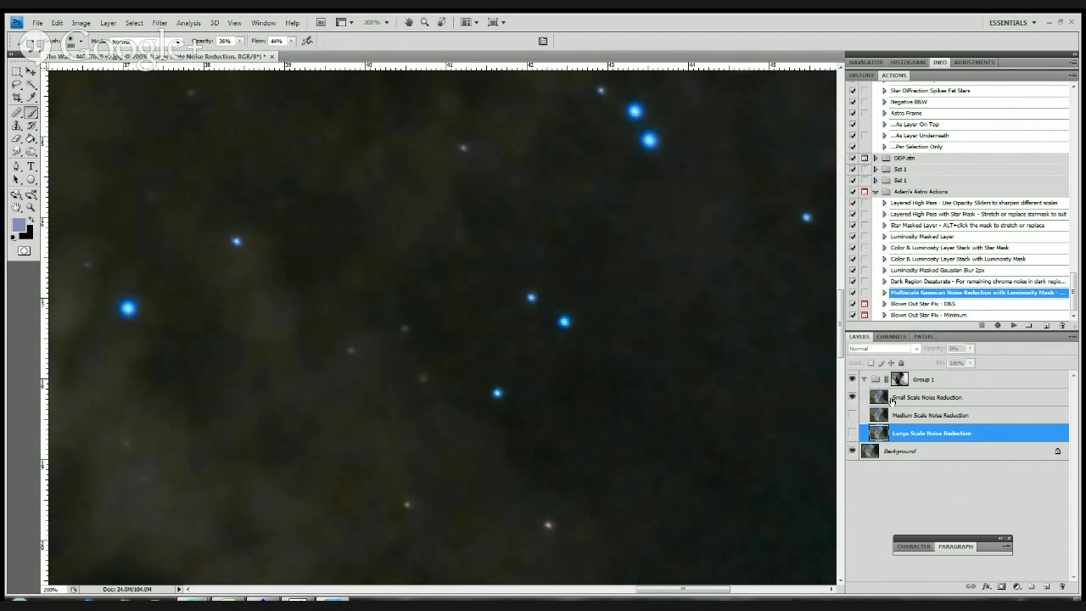
left_click(891, 399)
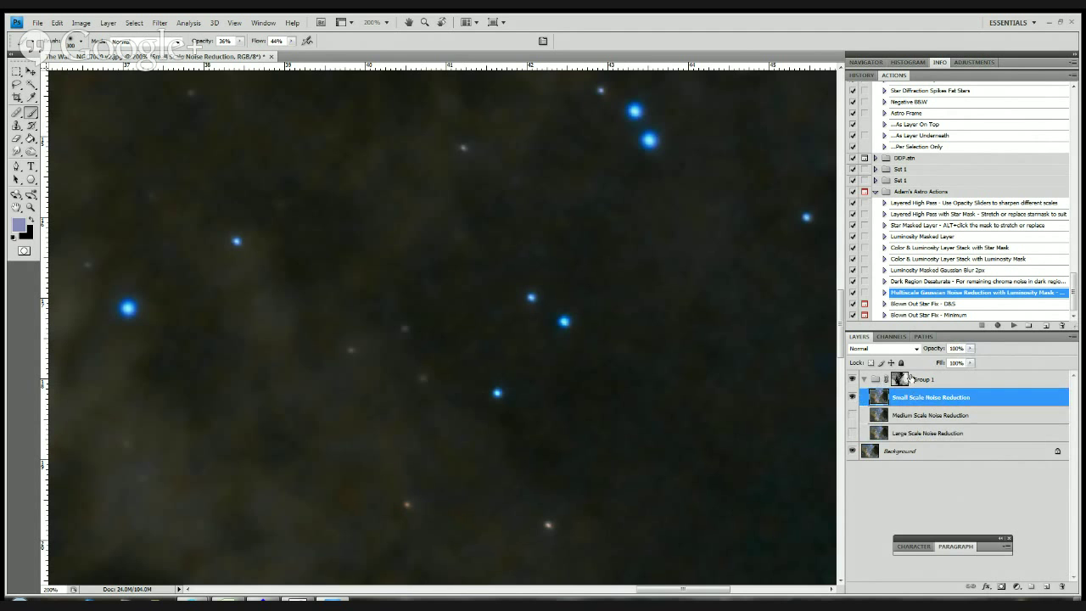
- Flatten the image with only the Small Scale Noise Reduction layer visible in the group
key("ctrl+minus")
key("ctrl+minus")
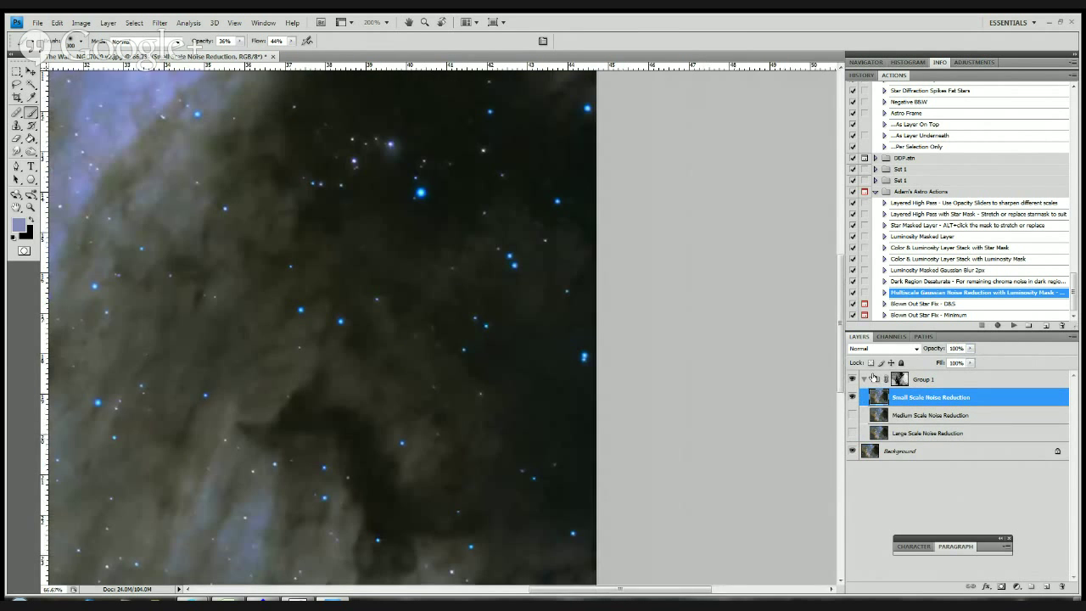
right_click(911, 399)
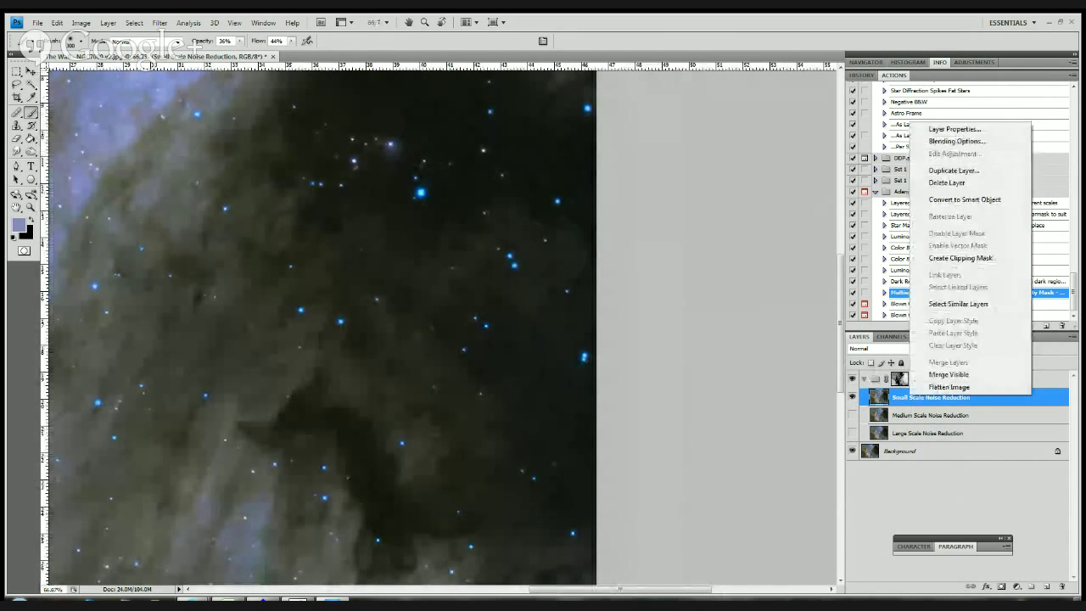
left_click(933, 389)
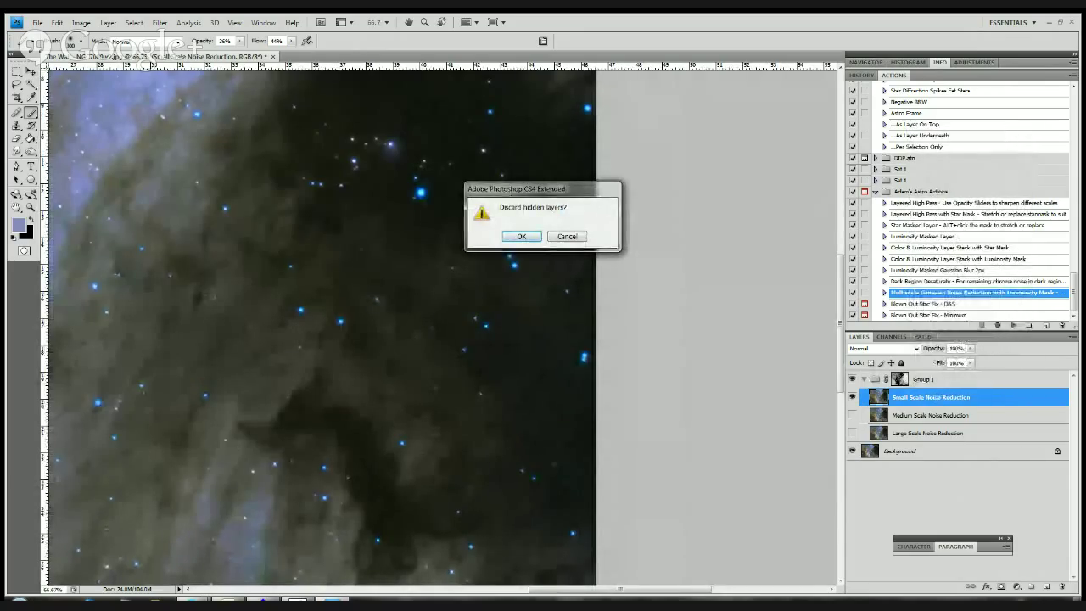
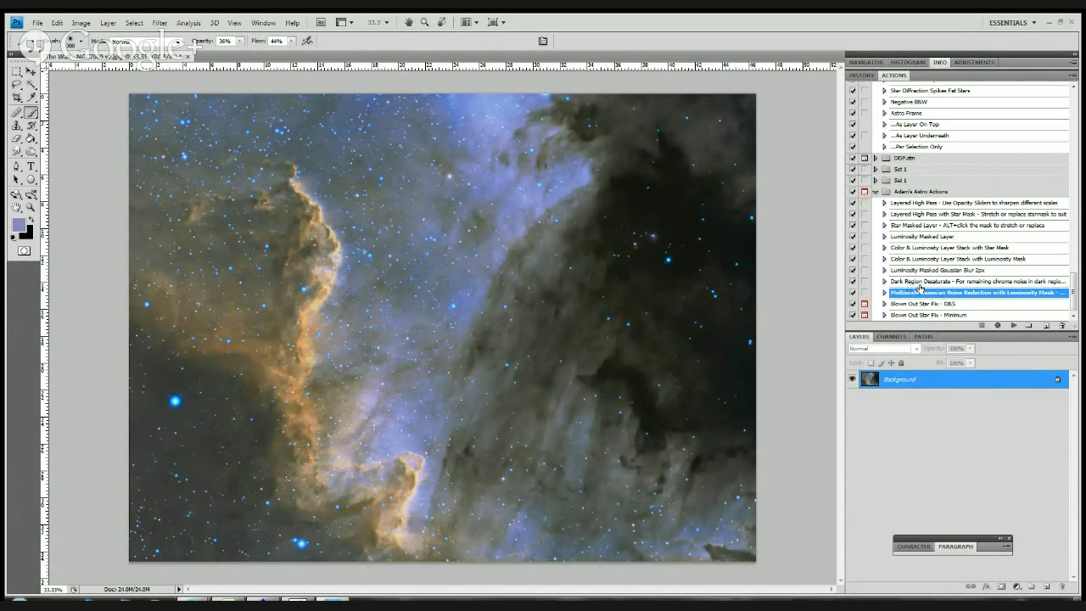
- Run the Dark Region Desaturate action and inspect the mask of the desaturated layer copy
left_click(918, 283)
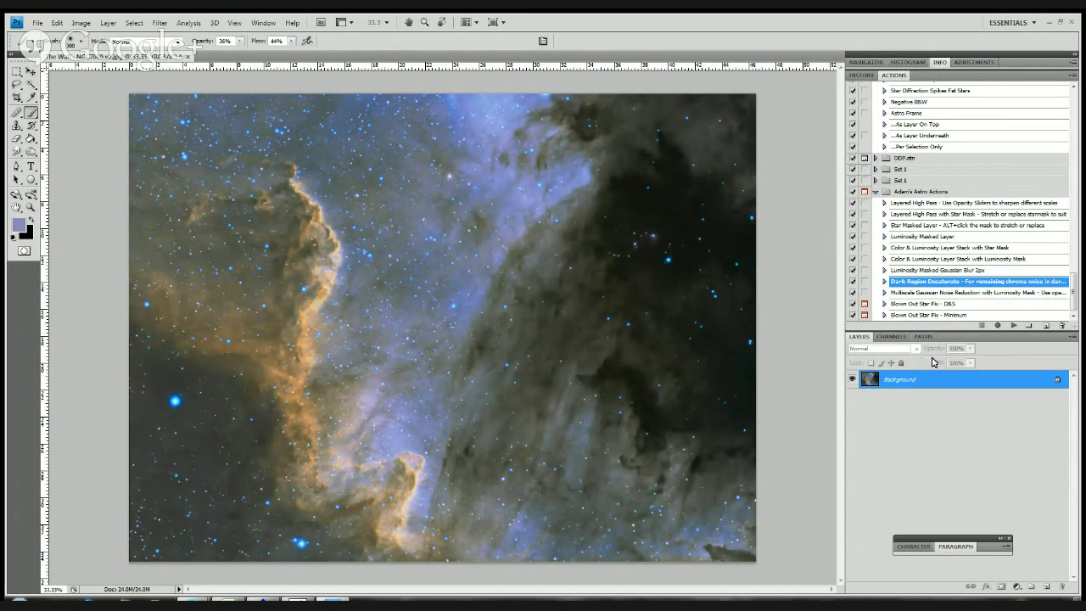
left_click(1013, 325)
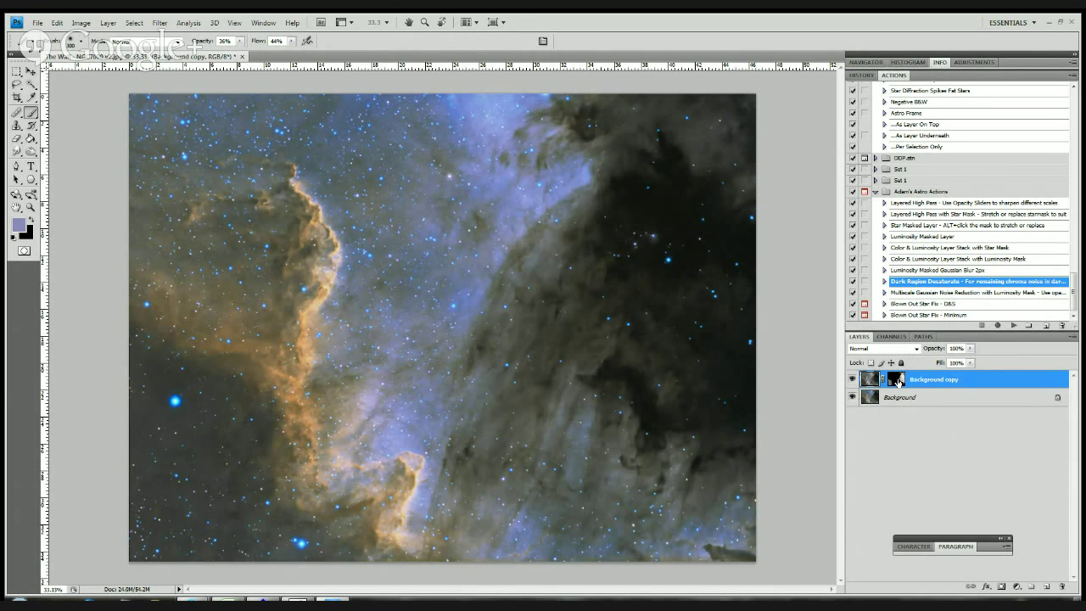
left_click(897, 383)
left_click(898, 383, "alt")
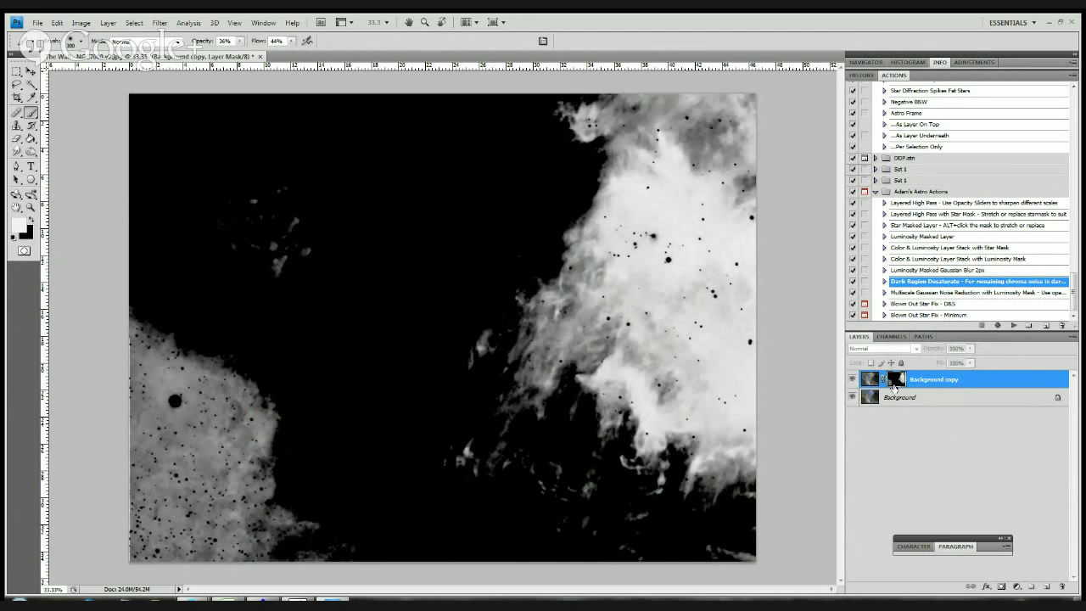
left_click(870, 383)
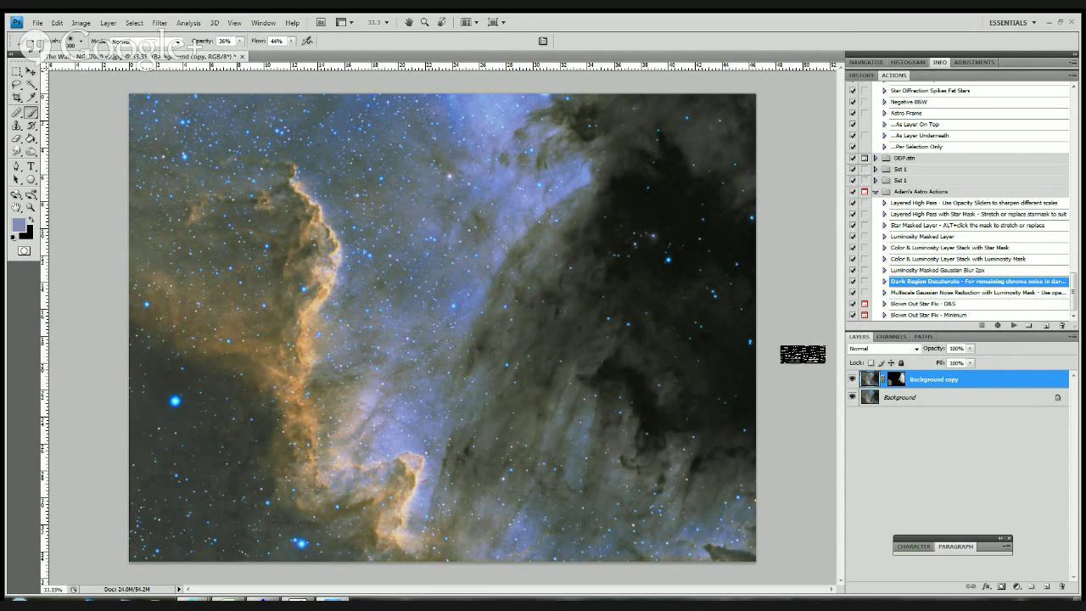
- Compare the image with the desaturated Background copy layer hidden and shown, and delete that layer
left_click(853, 379)
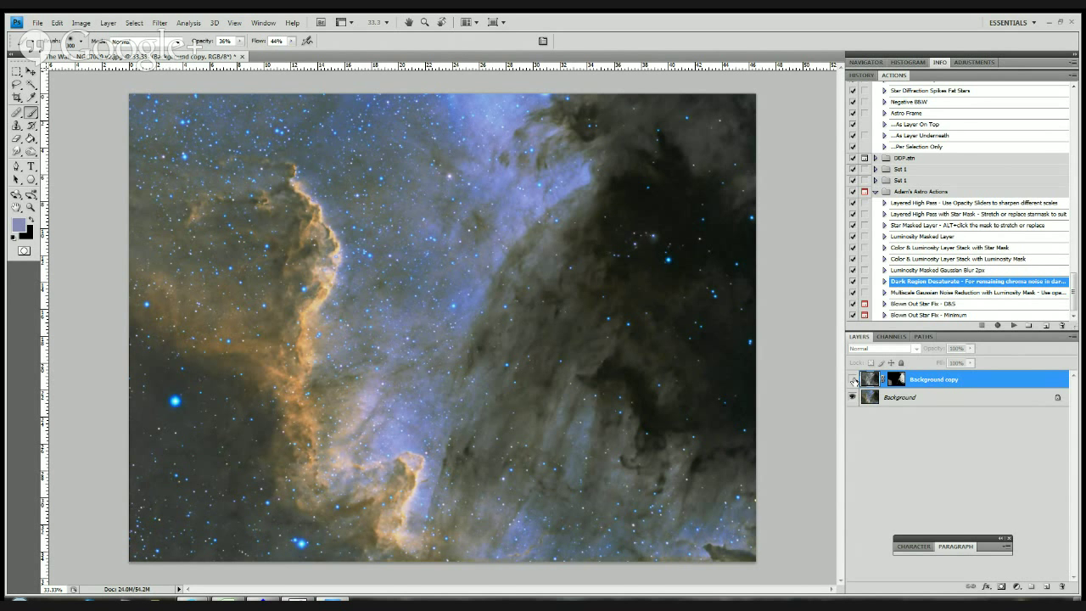
left_click(853, 379)
left_click(852, 379)
left_click(852, 379)
left_click(853, 379)
left_click(853, 379)
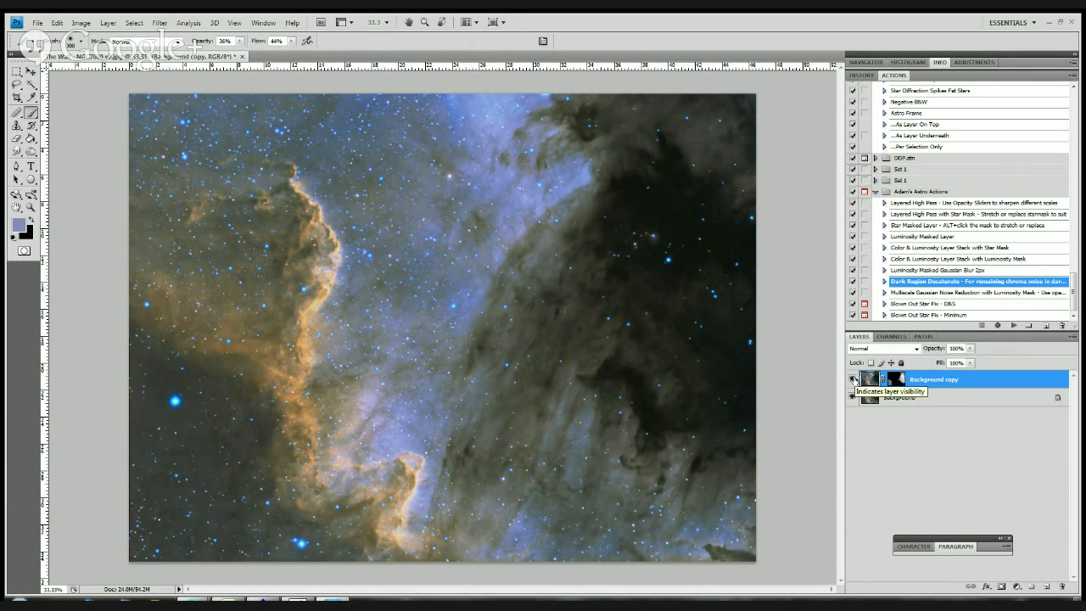
left_click(853, 380)
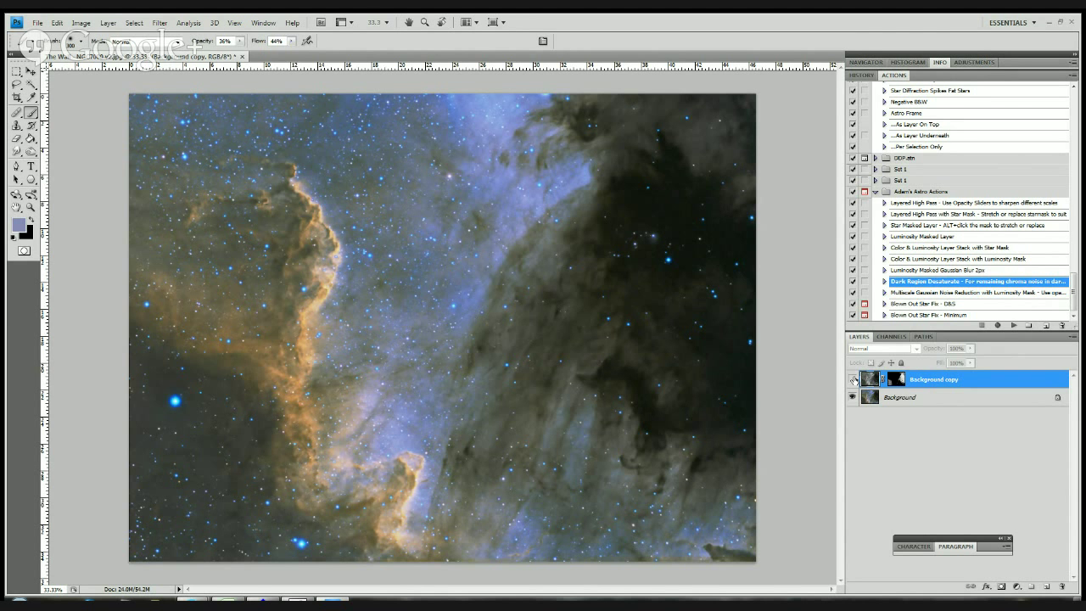
left_click(852, 379)
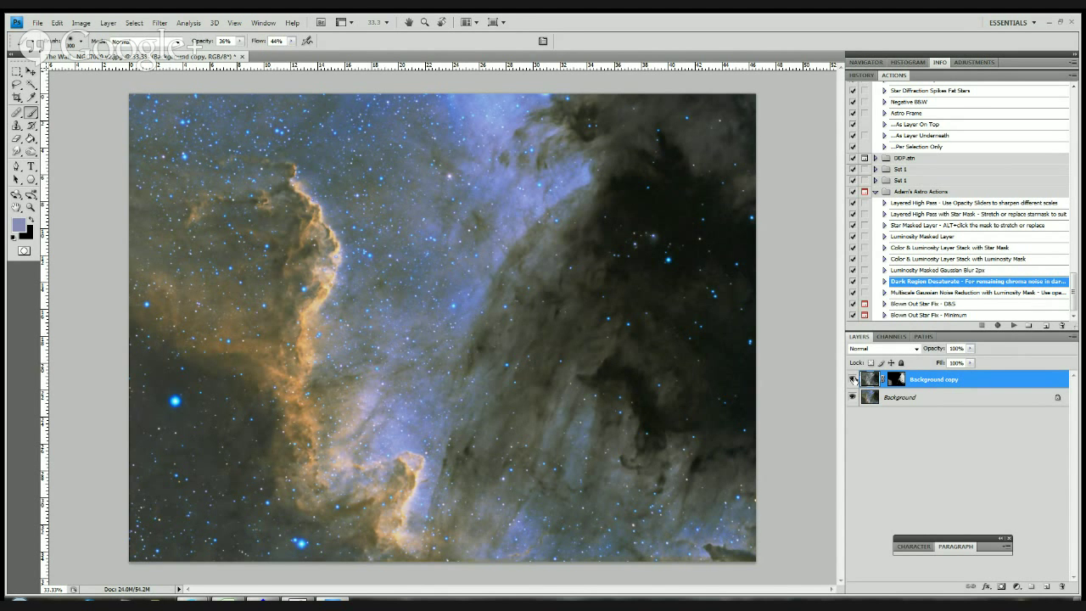
left_click(852, 379)
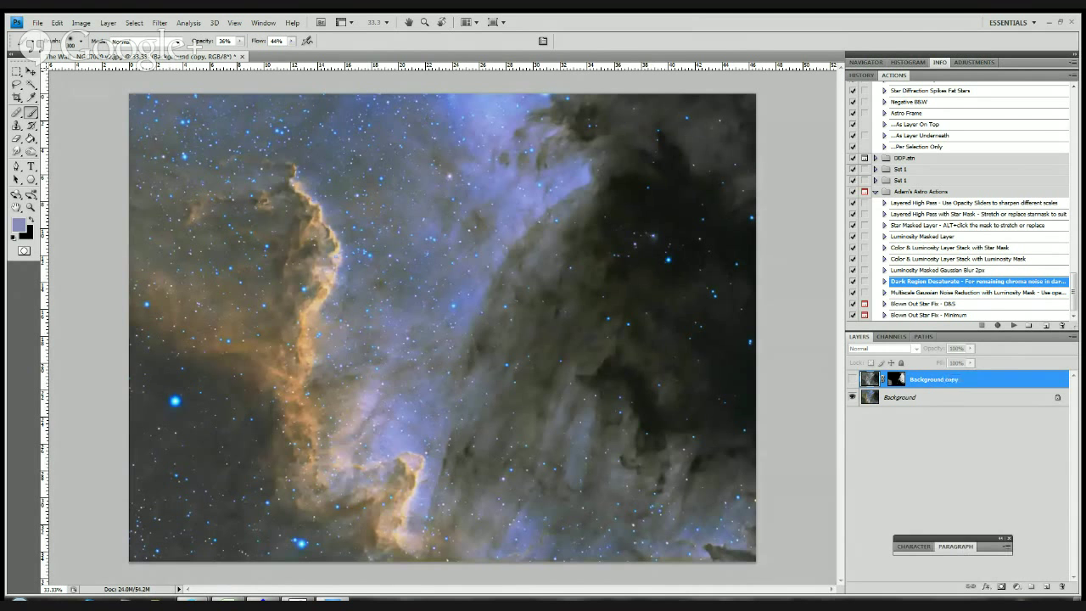
left_click_drag(946, 379, 1063, 586)
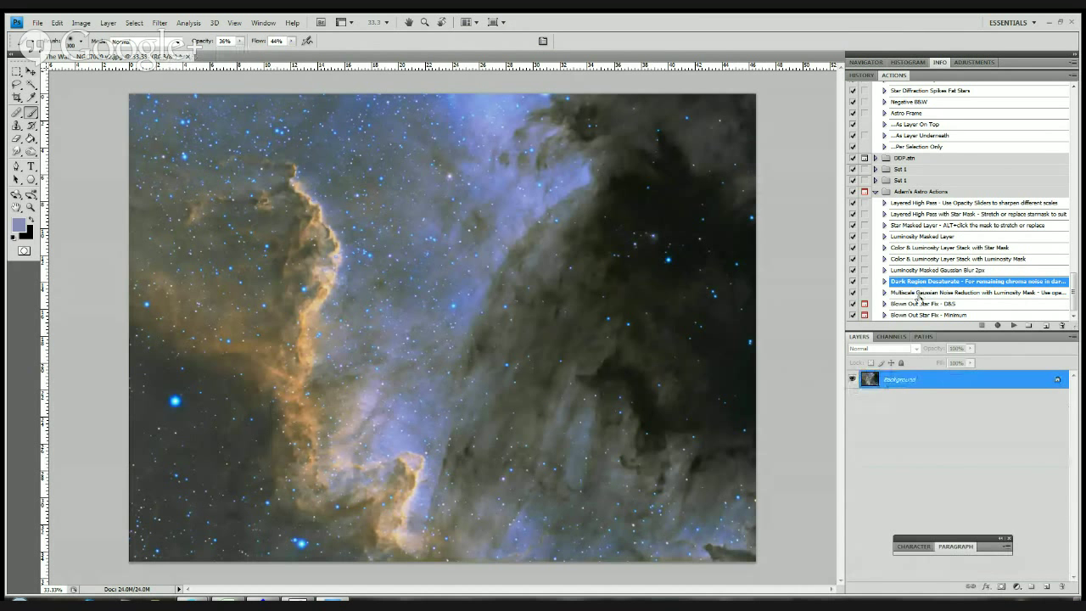
- Choose the Blown Out Star Fix - D&S action and examine the bright stars in the blue nebulosity at 300% magnification
left_click(918, 304)
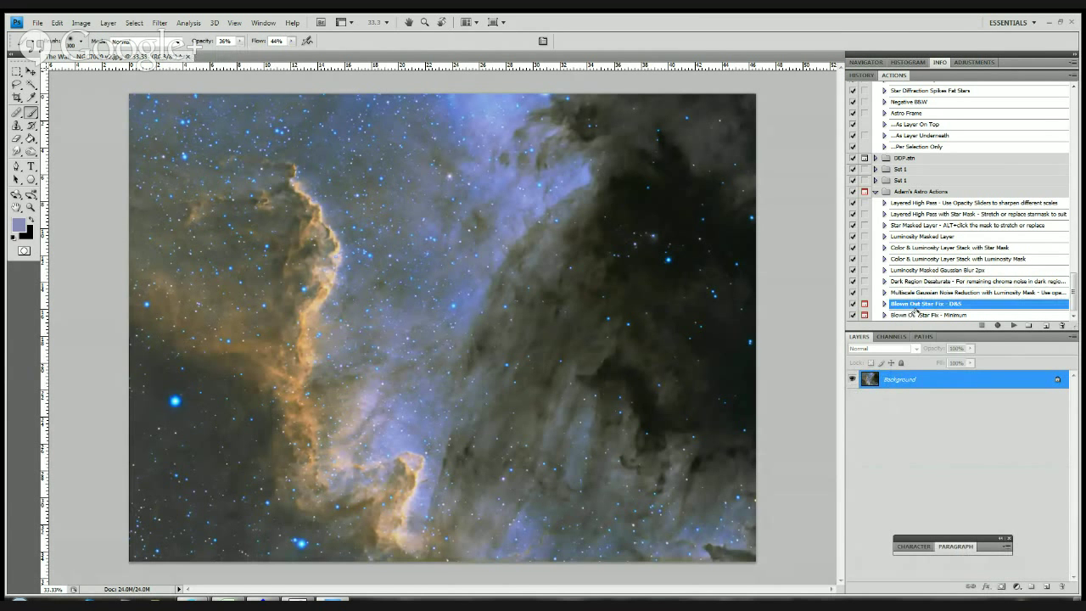
key("ctrl+plus")
key("ctrl+plus")
key("ctrl+plus")
key("ctrl+plus")
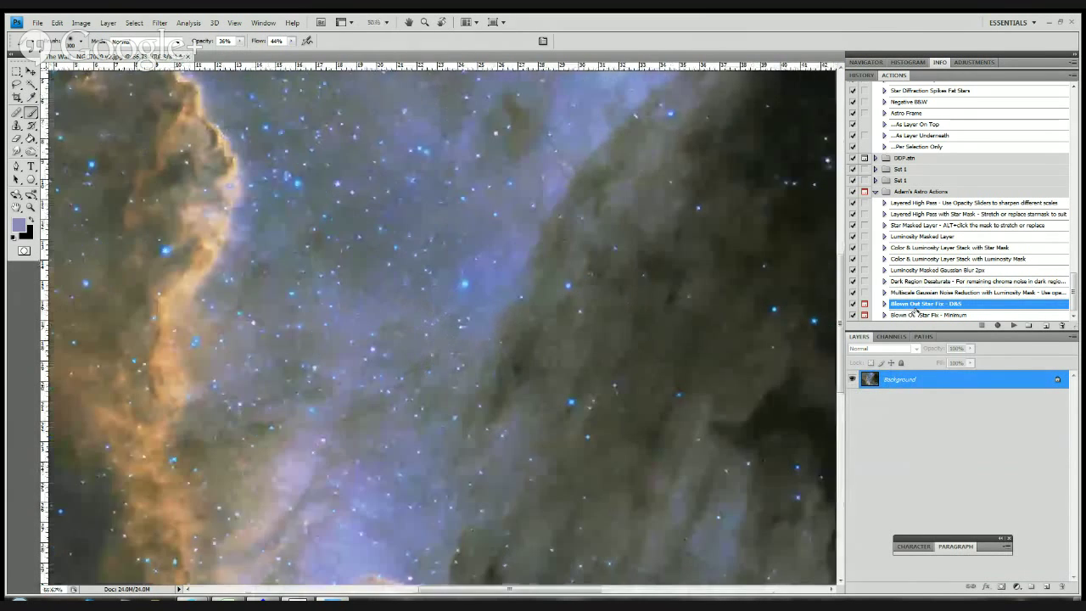
key("ctrl+plus")
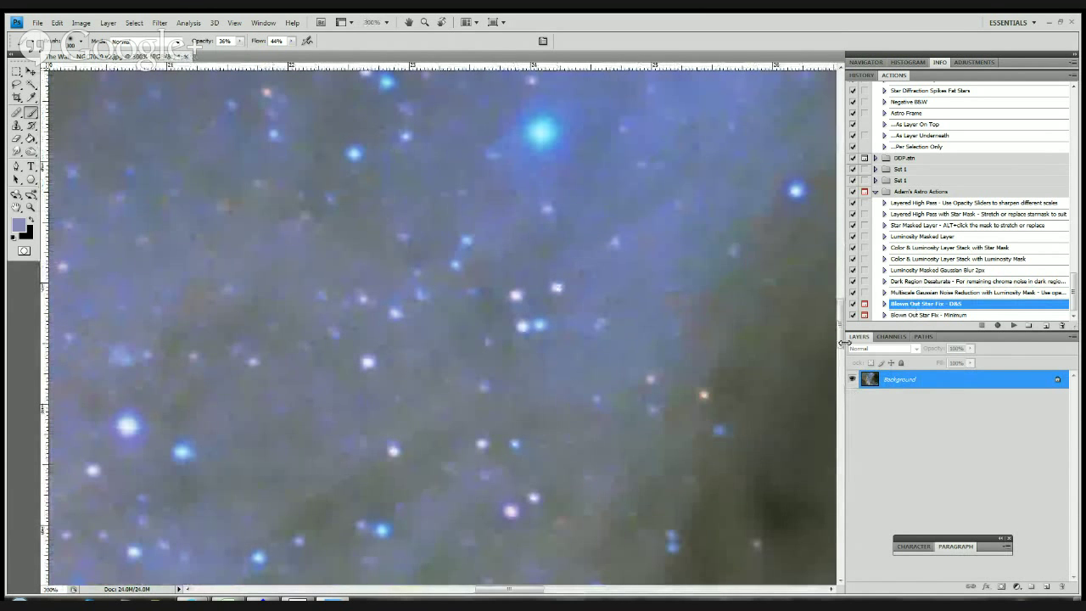
scroll(844, 313, "up", 5)
scroll(844, 312, "down", 1)
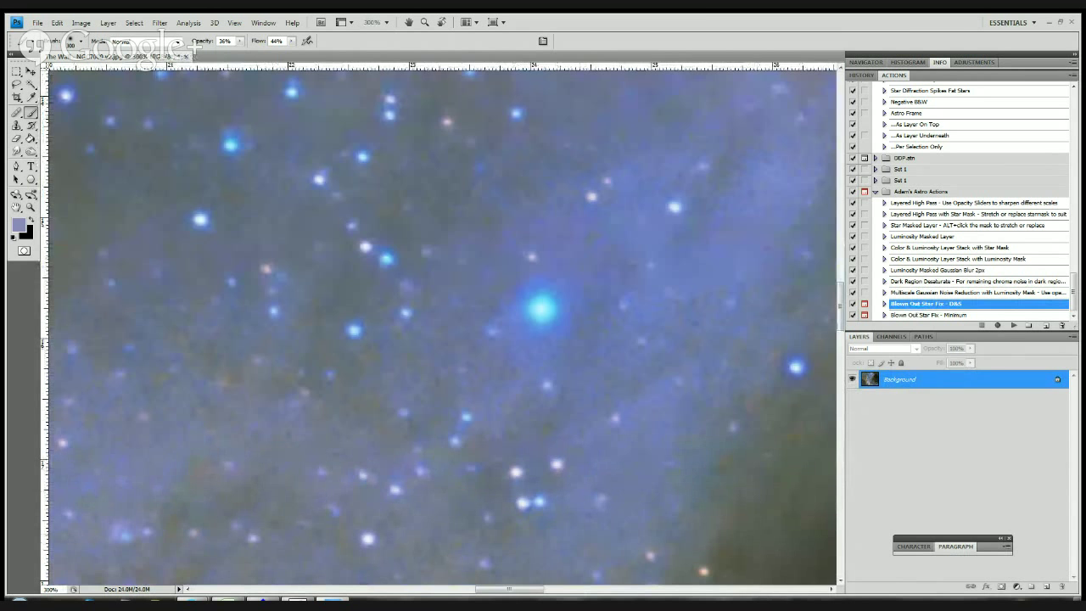
- Examine the stars along the orange ridge at 300%, and the bright stars in the image's lower-left dark region at 50%
left_click_drag(522, 594, 422, 594)
scroll(441, 327, "down", 2)
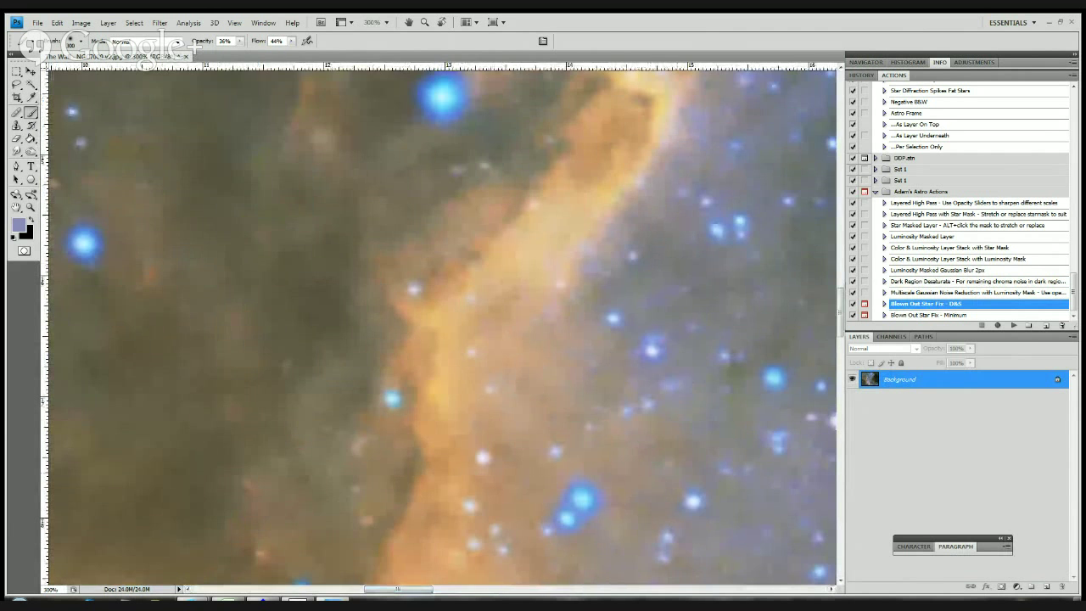
left_click_drag(842, 322, 840, 417)
key("ctrl+minus")
key("ctrl+minus")
key("ctrl+minus")
key("ctrl+minus")
left_click_drag(531, 594, 493, 594)
scroll(577, 293, "down", 1)
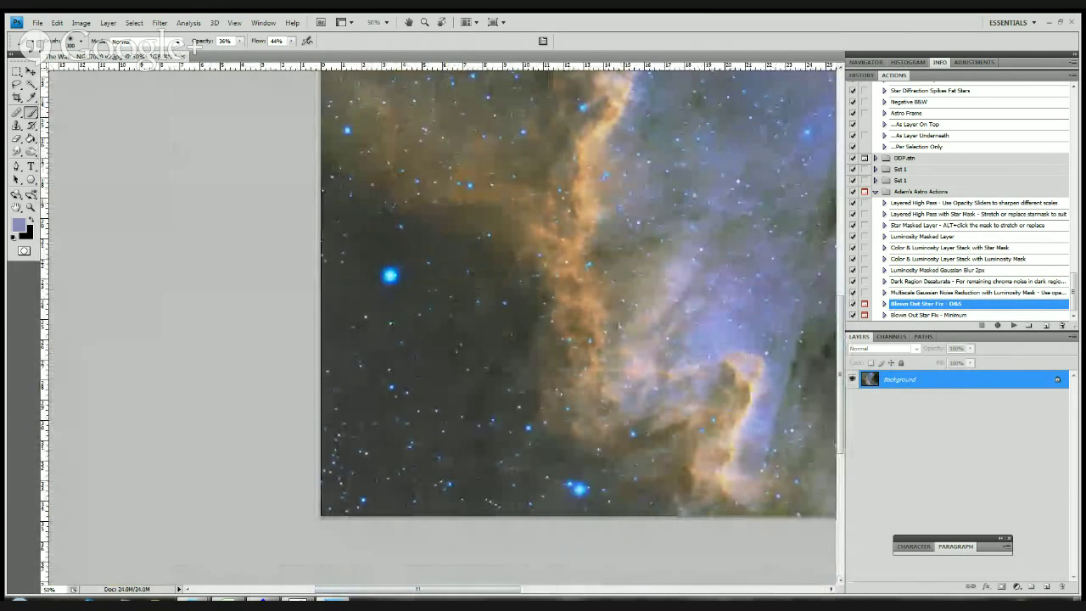
- Frame the large blue star in the dark lower-left region at 200% and start the Blown Out Star Fix - D&S action, dismissing its instruction message
key("ctrl+plus")
key("ctrl+plus")
key("ctrl+plus")
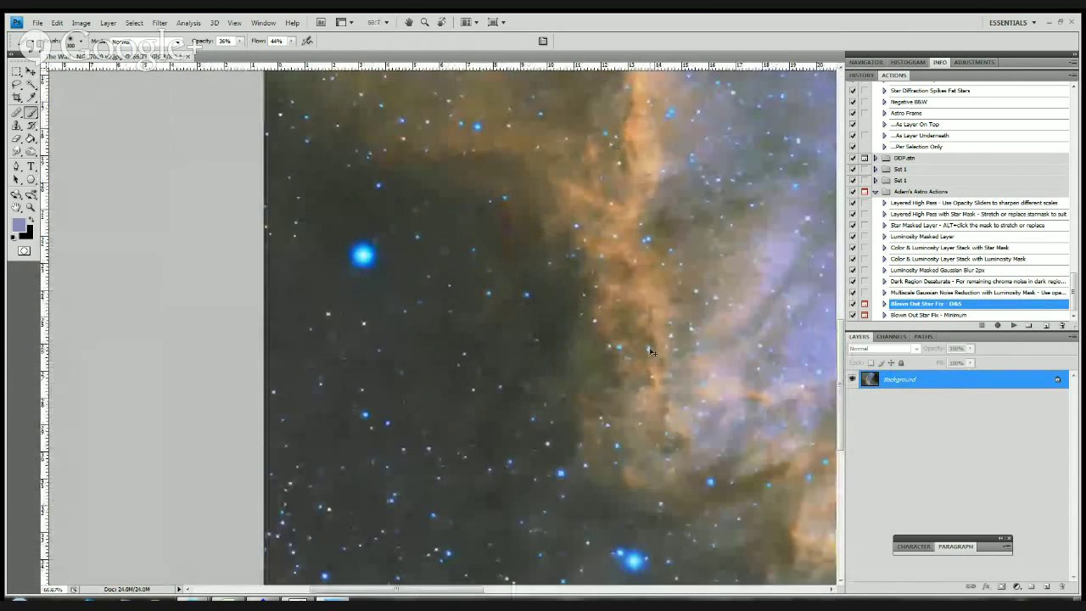
scroll(442, 327, "up", 3)
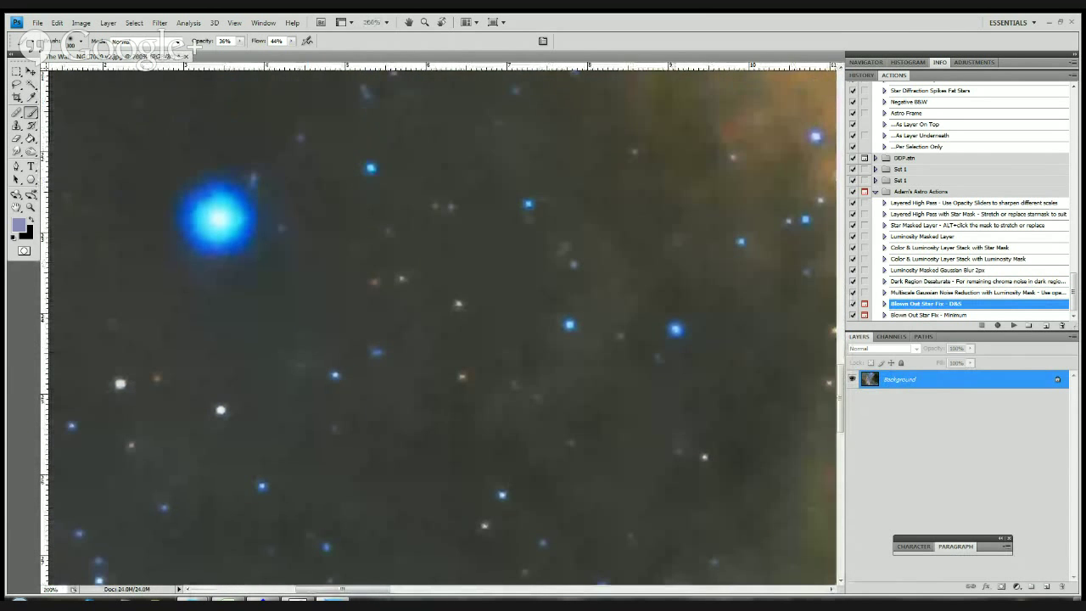
left_click_drag(341, 589, 322, 589)
scroll(441, 327, "up", 2)
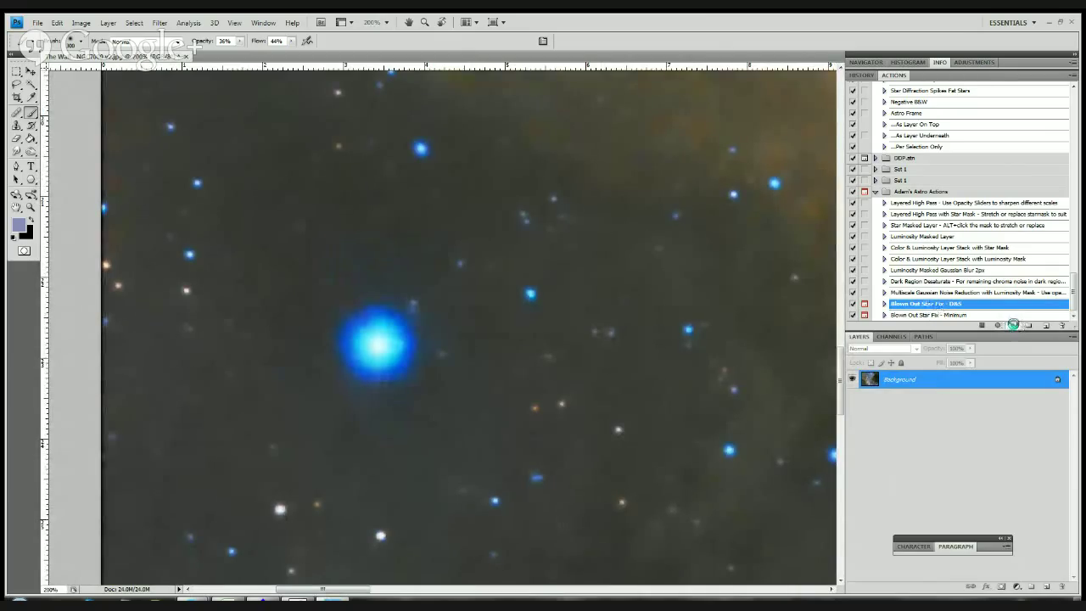
left_click(1013, 324)
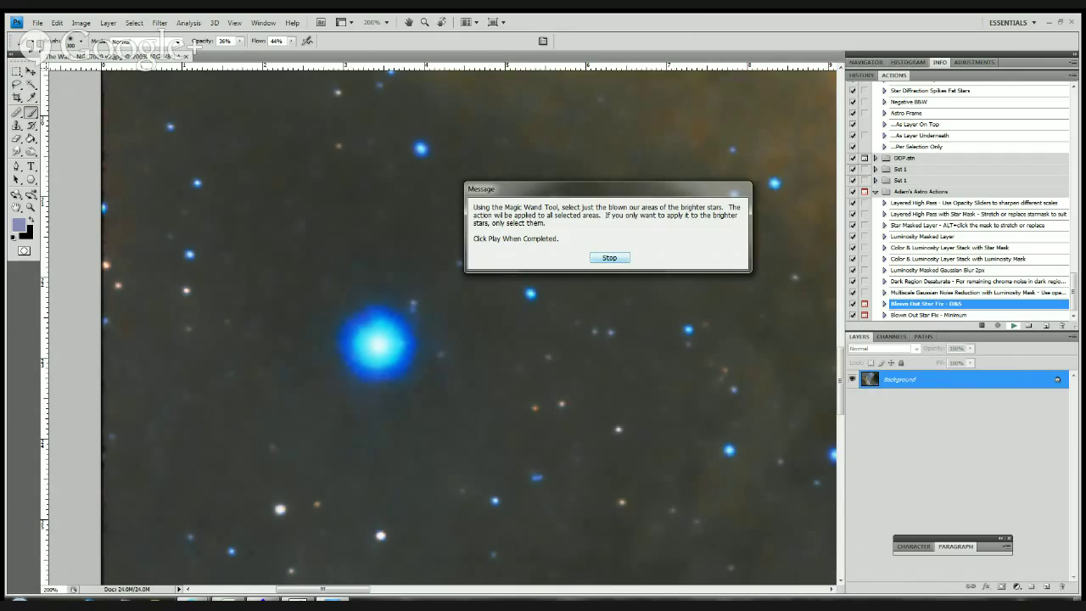
left_click(609, 257)
- Select the blown-out core of the large blue star with the Magic Wand tool
key("w")
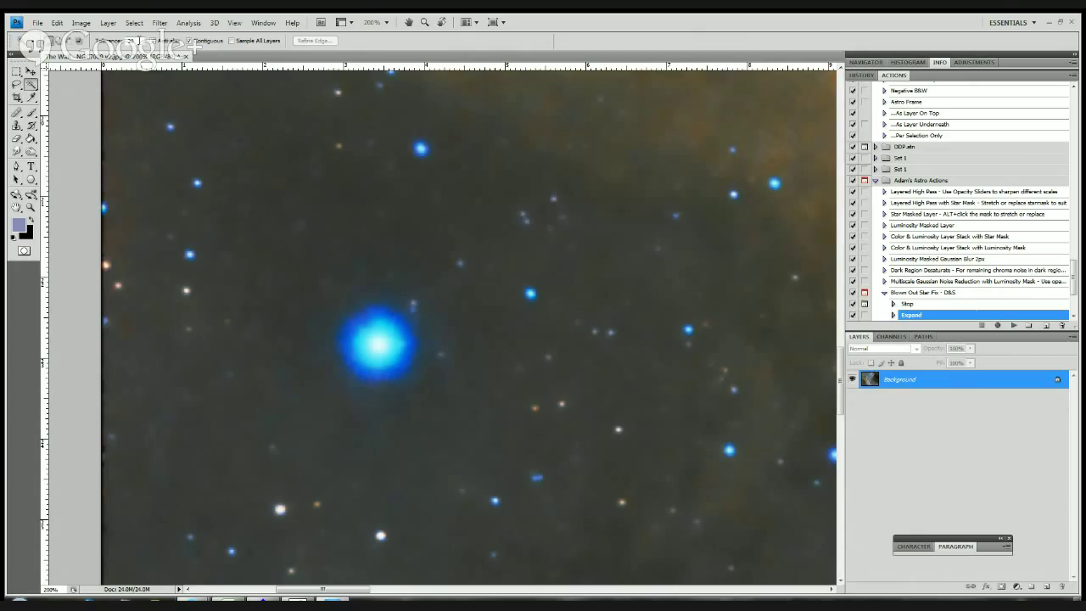
key("Return")
left_click(379, 348)
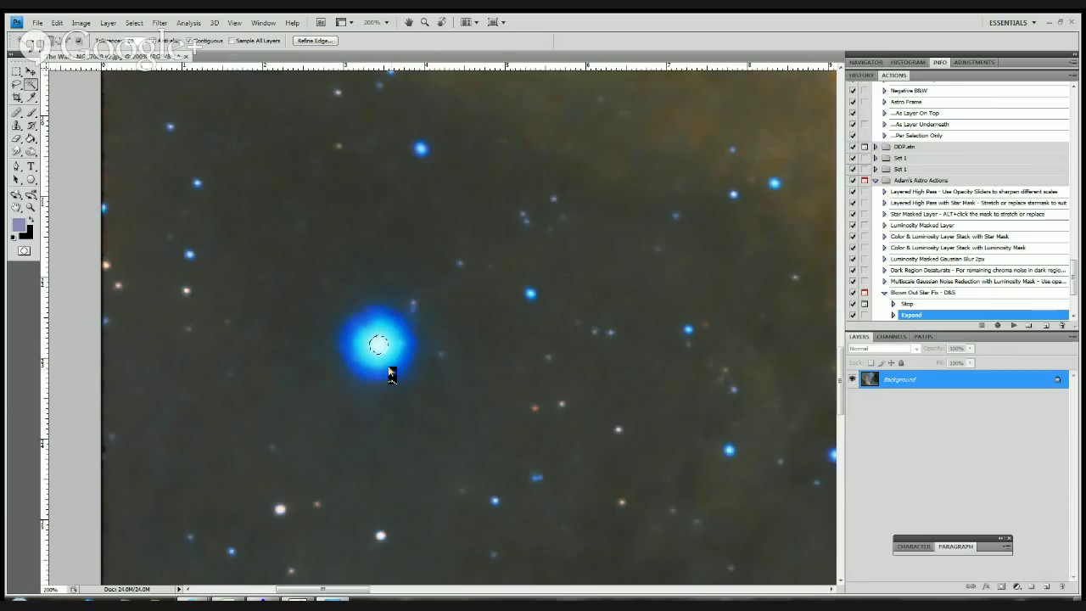
- Use the Magic Wand with Contiguous off on the large blue star's core to select matching bright areas across the whole image
key("ctrl+minus")
key("ctrl+minus")
key("ctrl+minus")
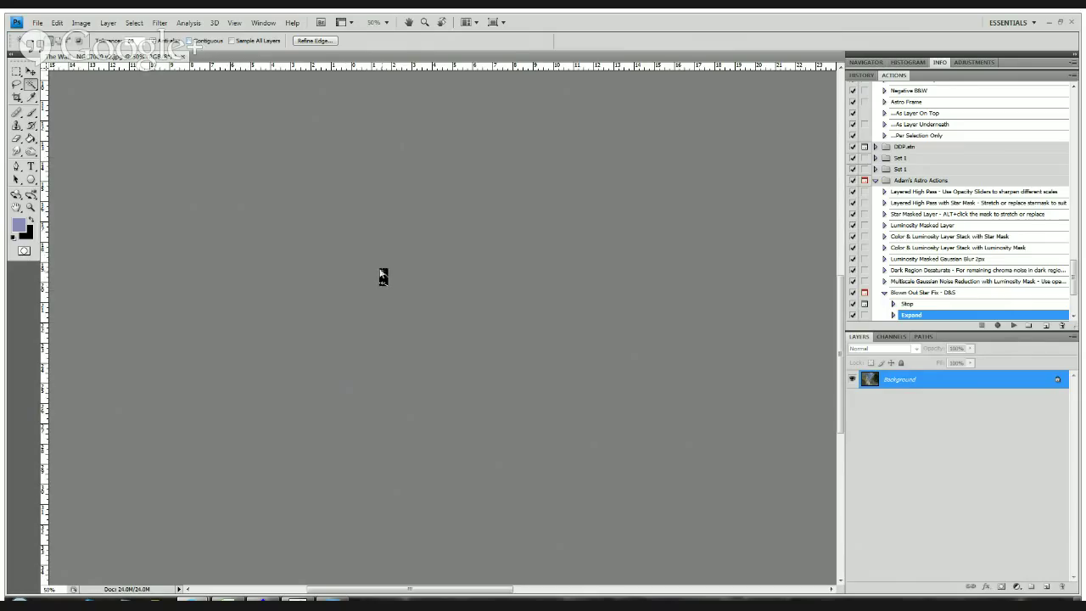
key("ctrl+plus")
key("ctrl+plus")
key("ctrl+plus")
key("ctrl+plus")
key("ctrl+plus")
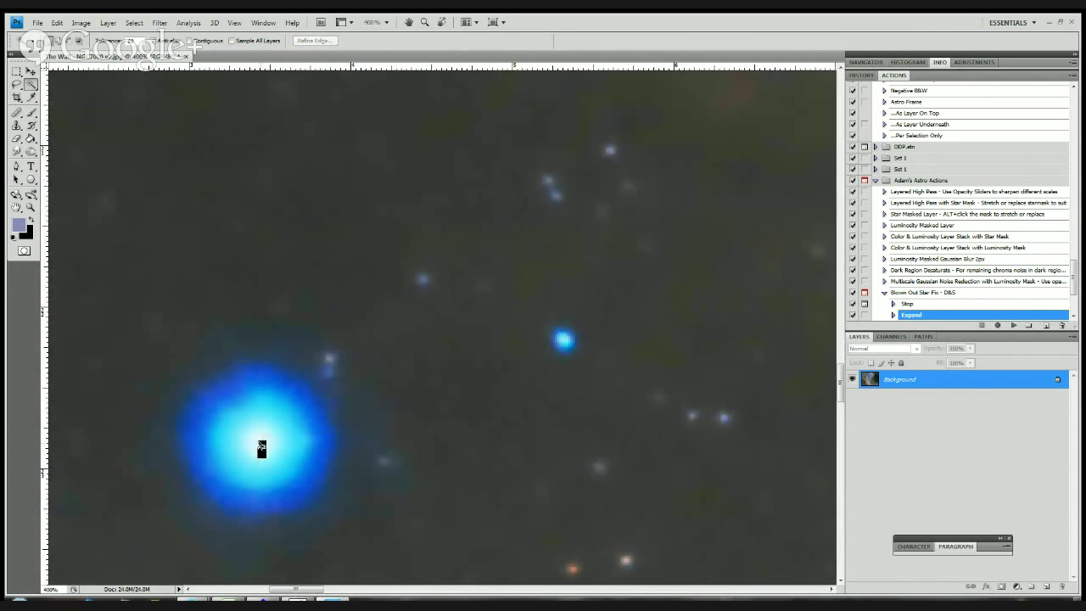
left_click(260, 441)
key("ctrl+minus")
key("ctrl+minus")
key("ctrl+minus")
key("ctrl+minus")
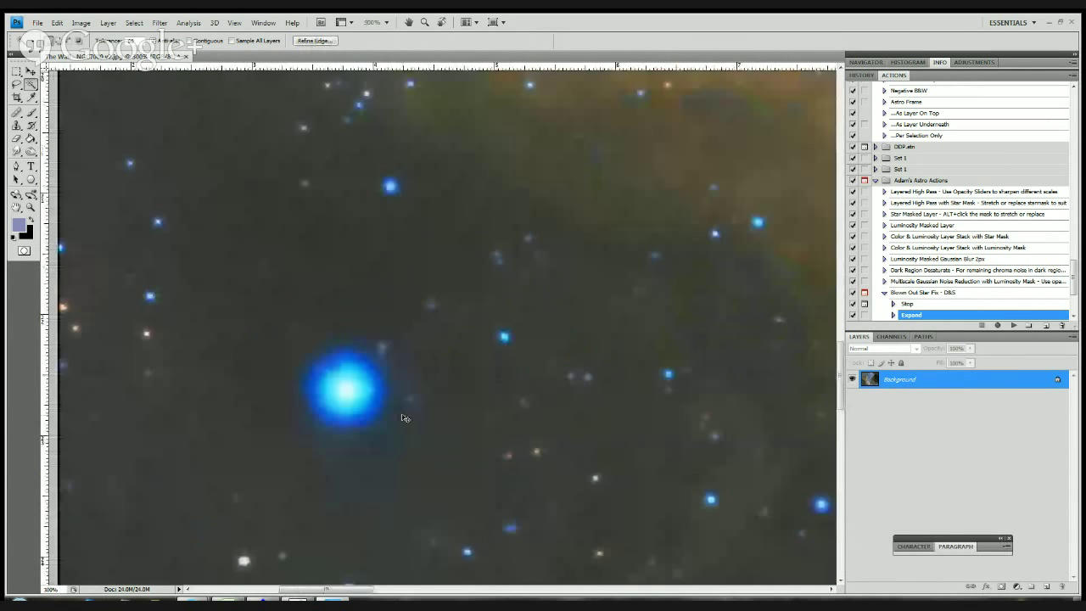
key("ctrl+minus")
key("ctrl+minus")
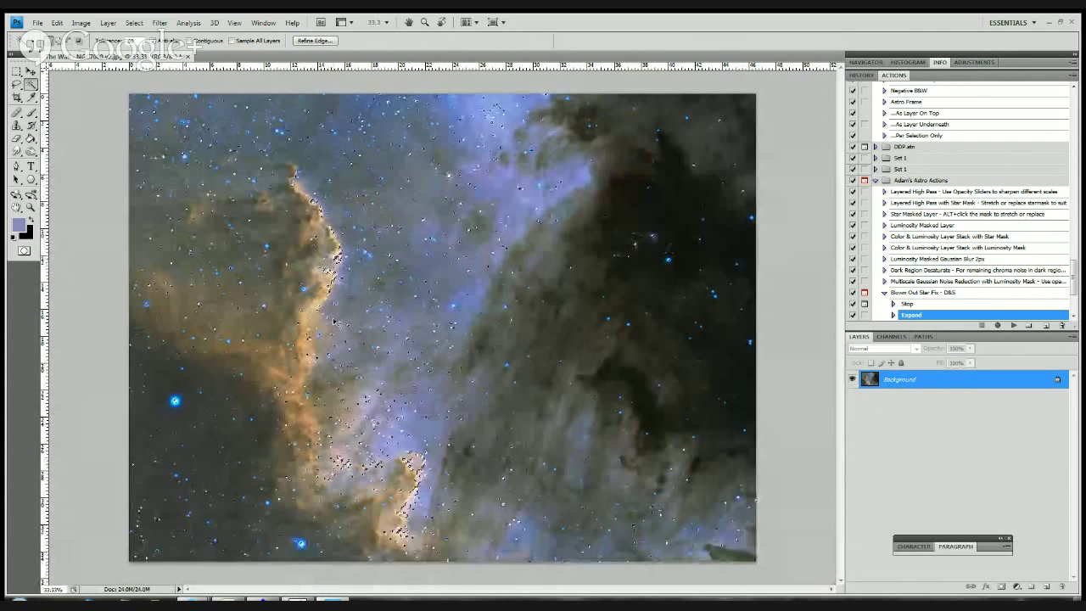
- Examine the selection around the orange ridge and blue nebulosity, and narrow it to the blown-out stars without the ridge highlights
key("ctrl+minus")
key("ctrl+plus")
key("ctrl+plus")
key("ctrl+plus")
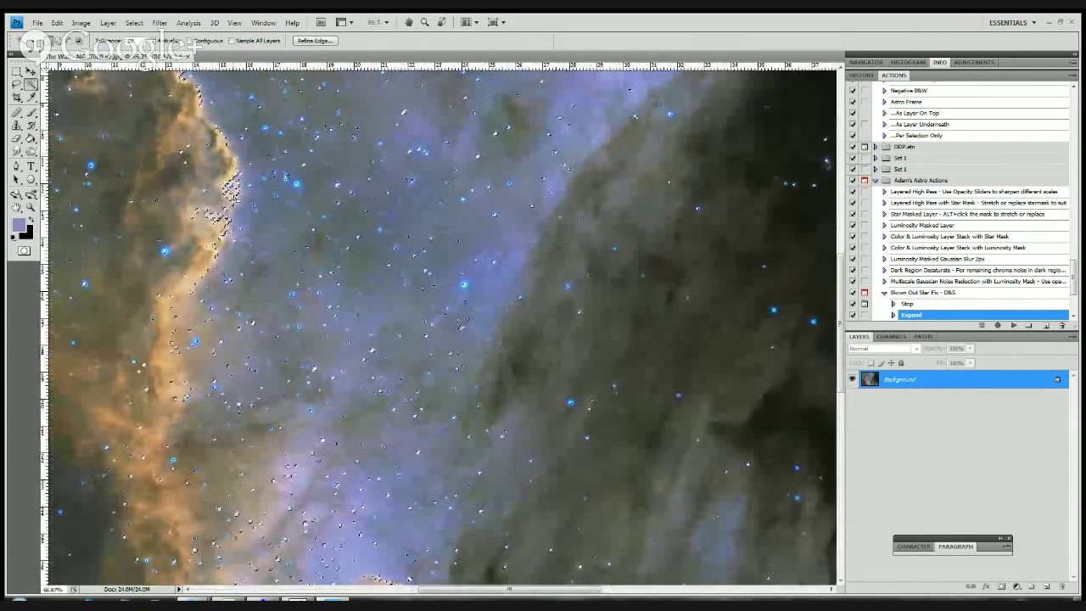
key("ctrl+d")
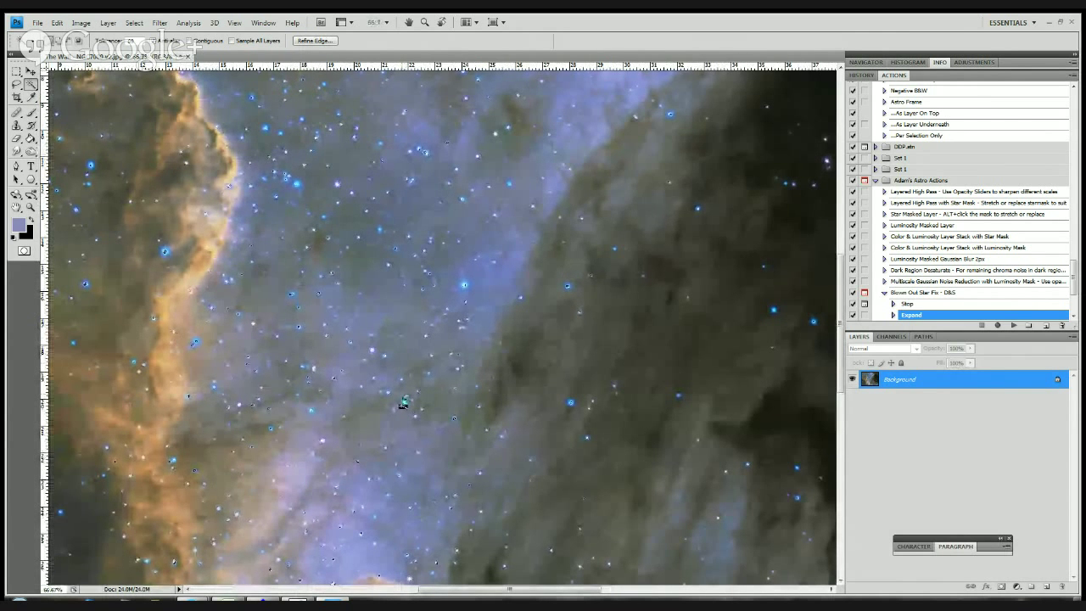
- Resume the Blown Out Star Fix - D&S action from its Expand step on the selected stars
key("ctrl+minus")
key("ctrl+minus")
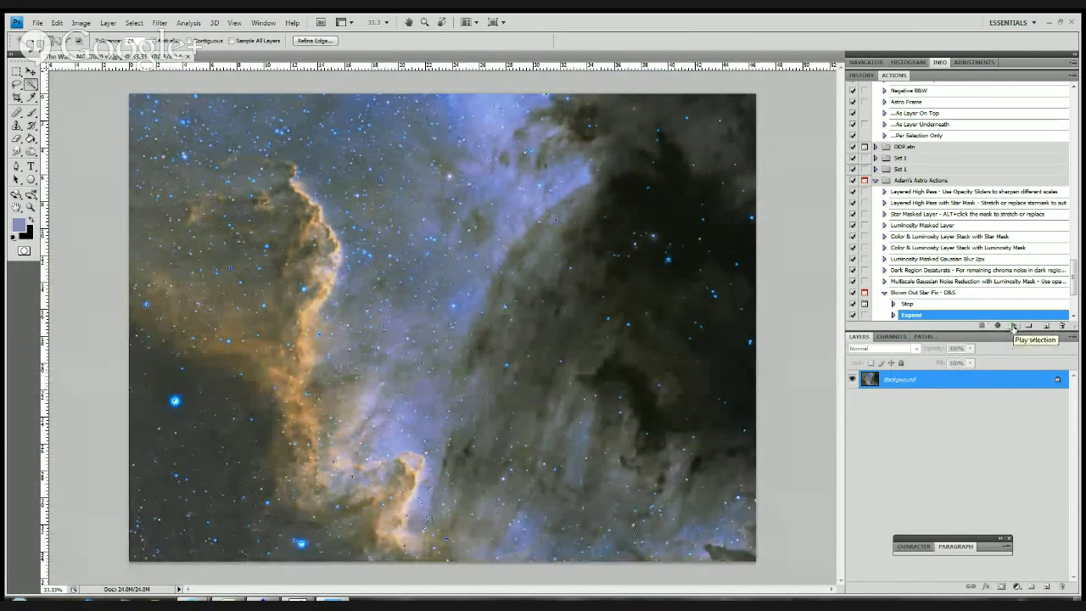
left_click(1013, 327)
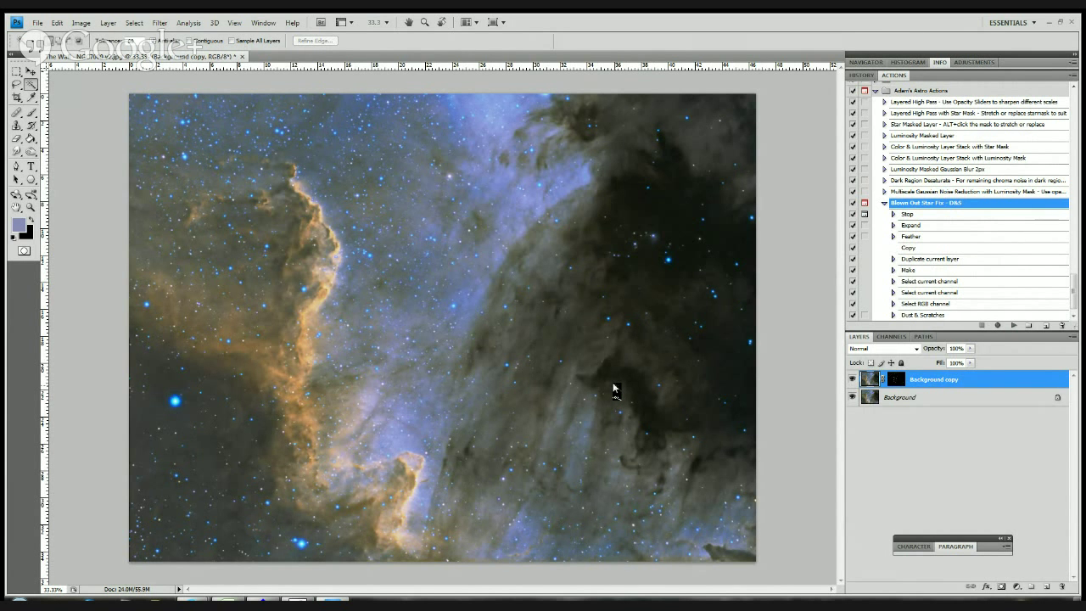
- Compare the bright star in the blue nebulosity at 300% with the Background copy layer hidden and shown
scroll(963, 254, "down", 1)
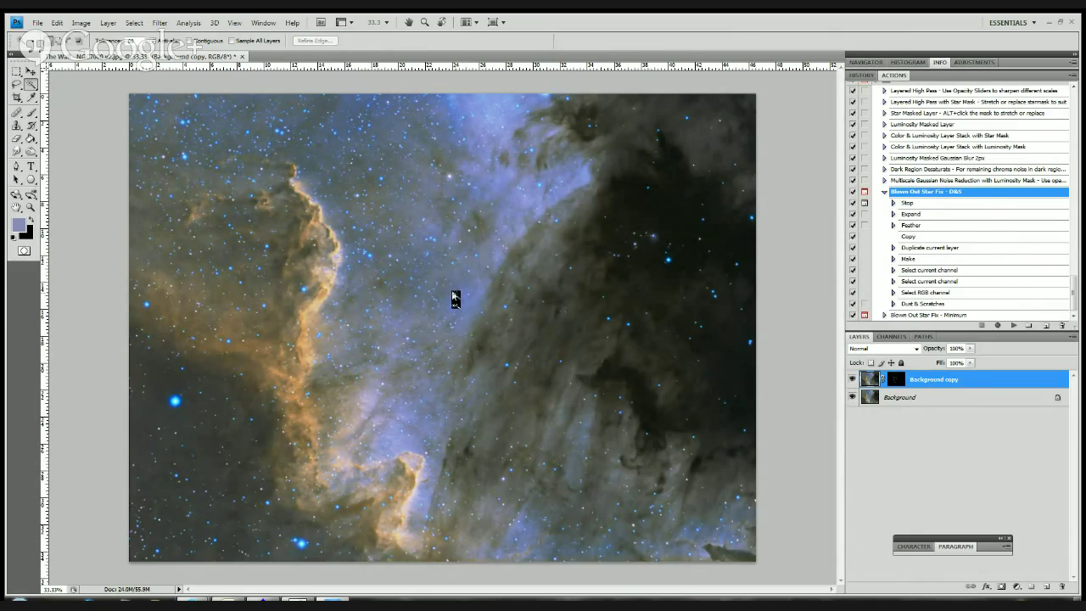
scroll(465, 297, "up", 5)
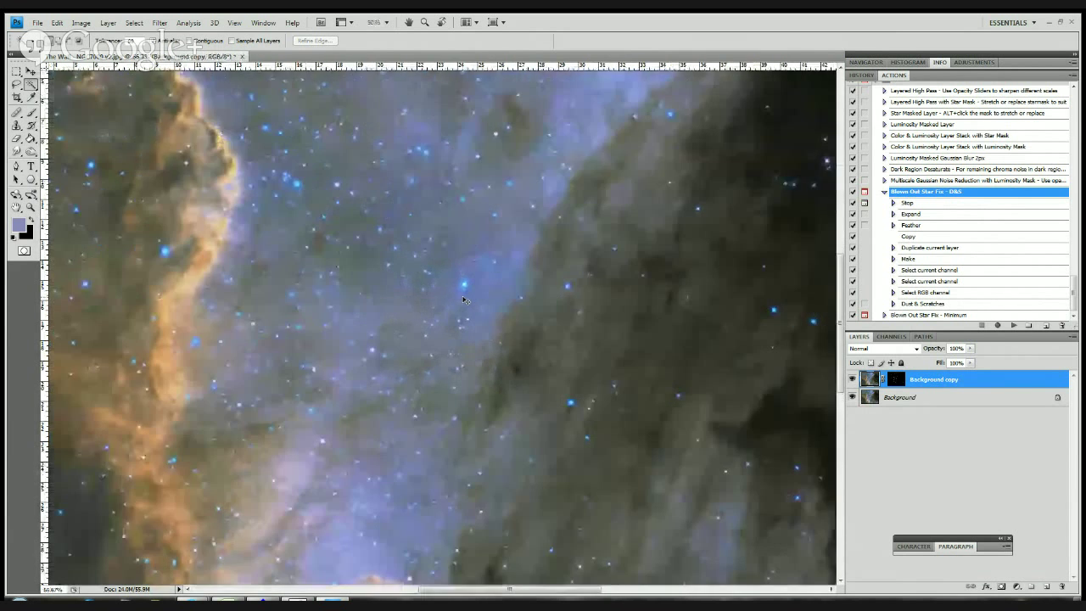
scroll(543, 296, "up", 3)
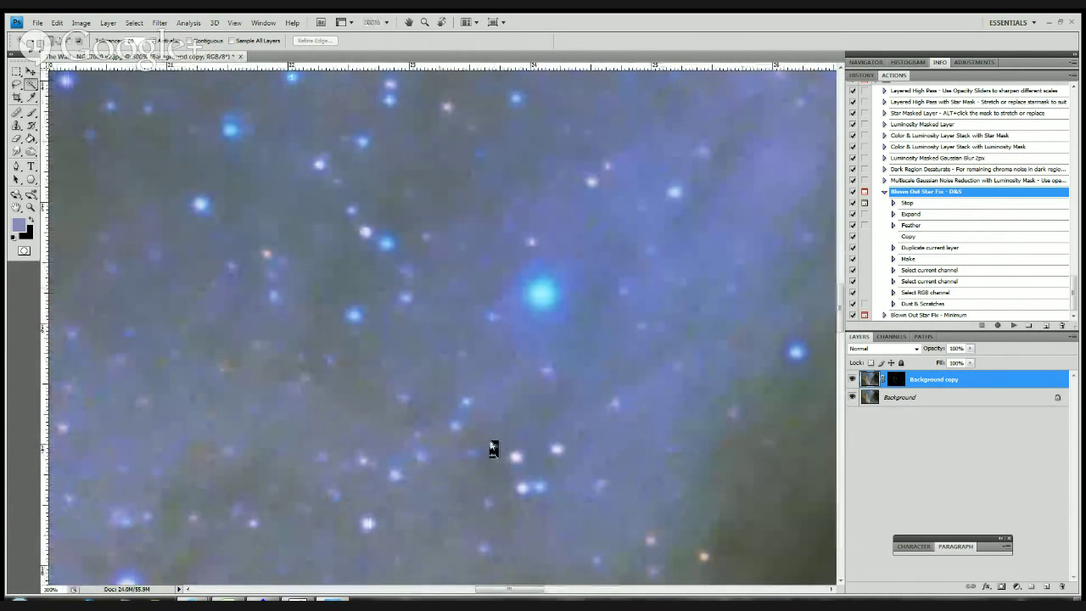
left_click_drag(507, 592, 513, 591)
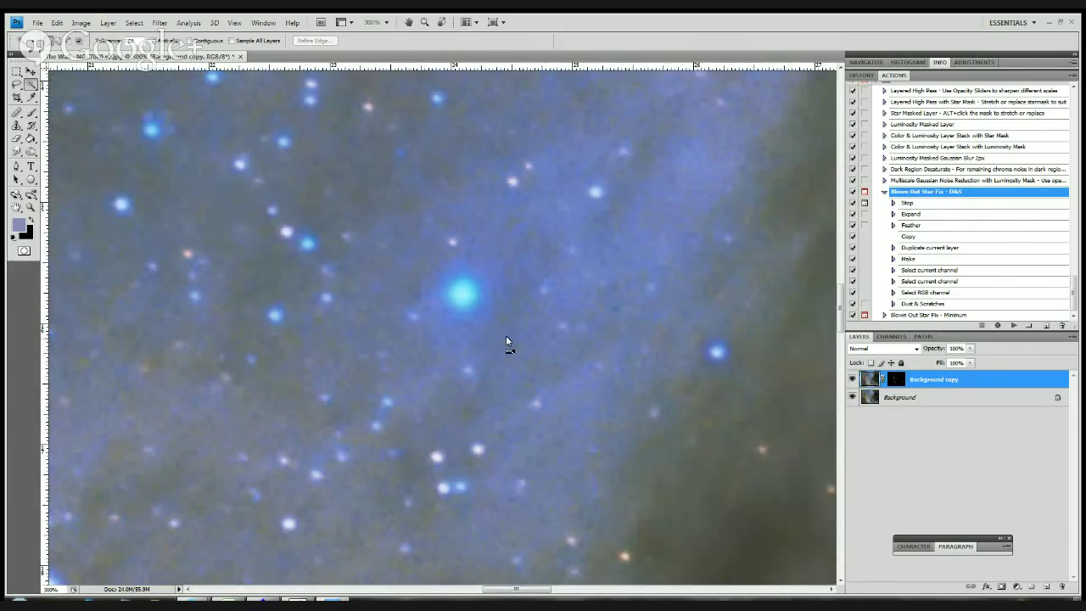
left_click(853, 379)
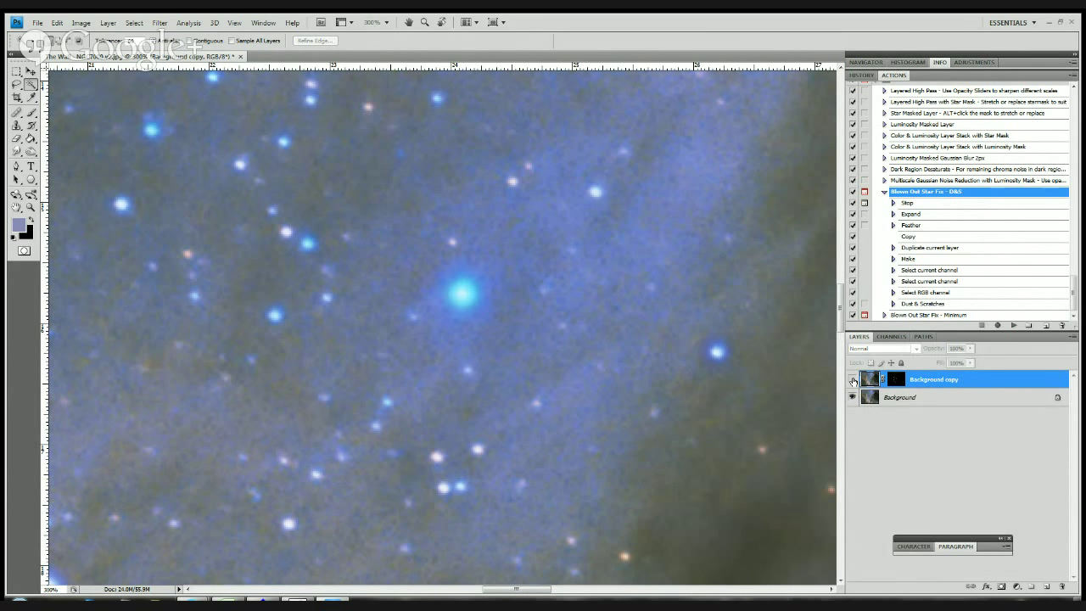
left_click(853, 379)
left_click(852, 379)
left_click(853, 380)
- Inspect the same bright star's core at 600% while switching the Background copy layer's visibility off and on
key("ctrl+plus")
key("ctrl+plus")
key("ctrl+plus")
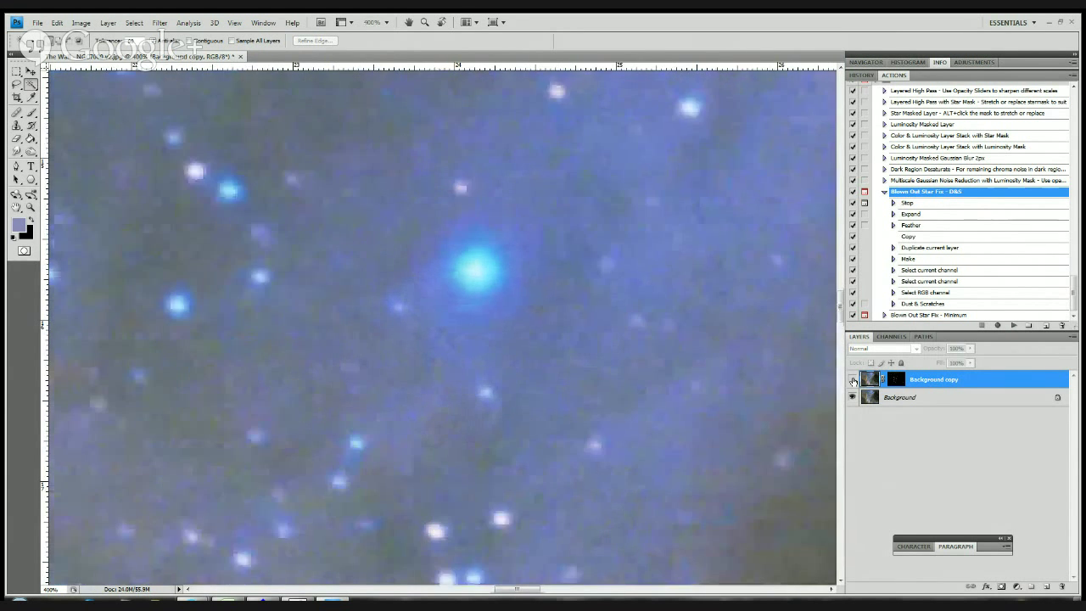
left_click(853, 379)
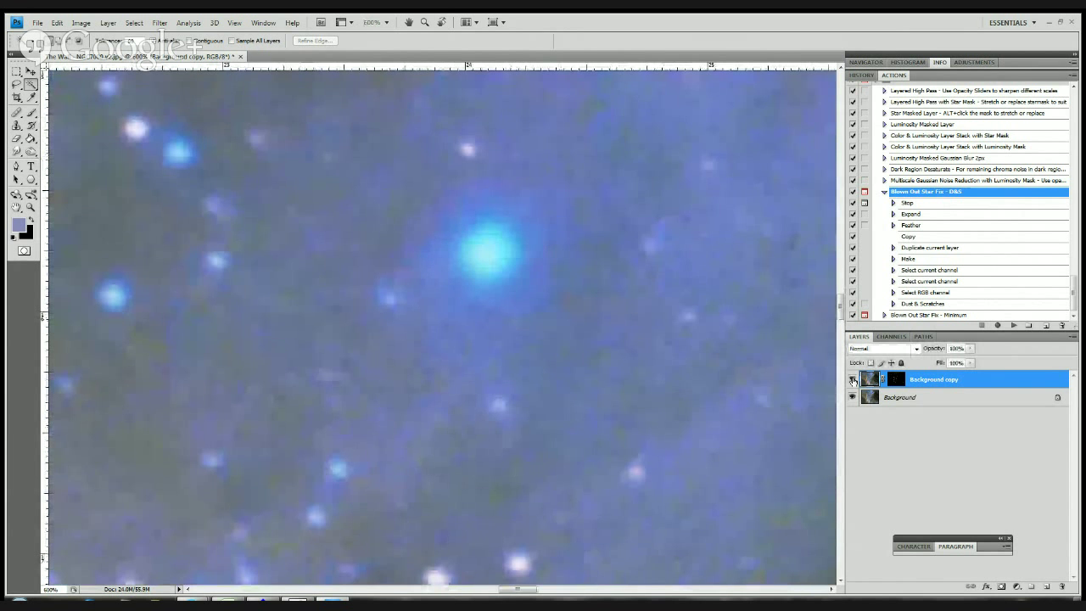
left_click(853, 379)
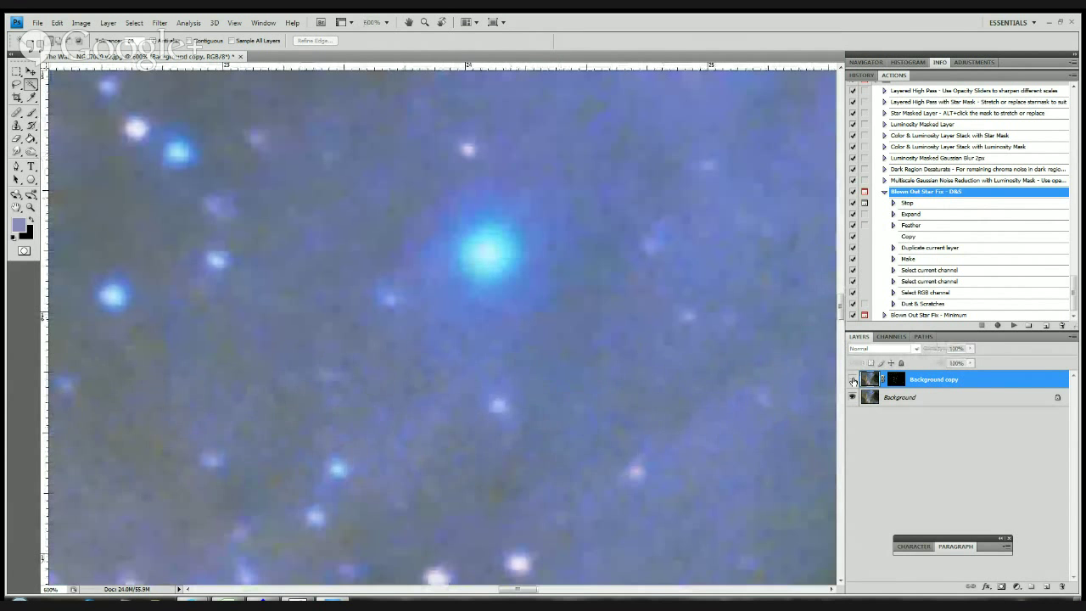
left_click(852, 379)
left_click(853, 379)
left_click(853, 379)
left_click(853, 379)
left_click(853, 379)
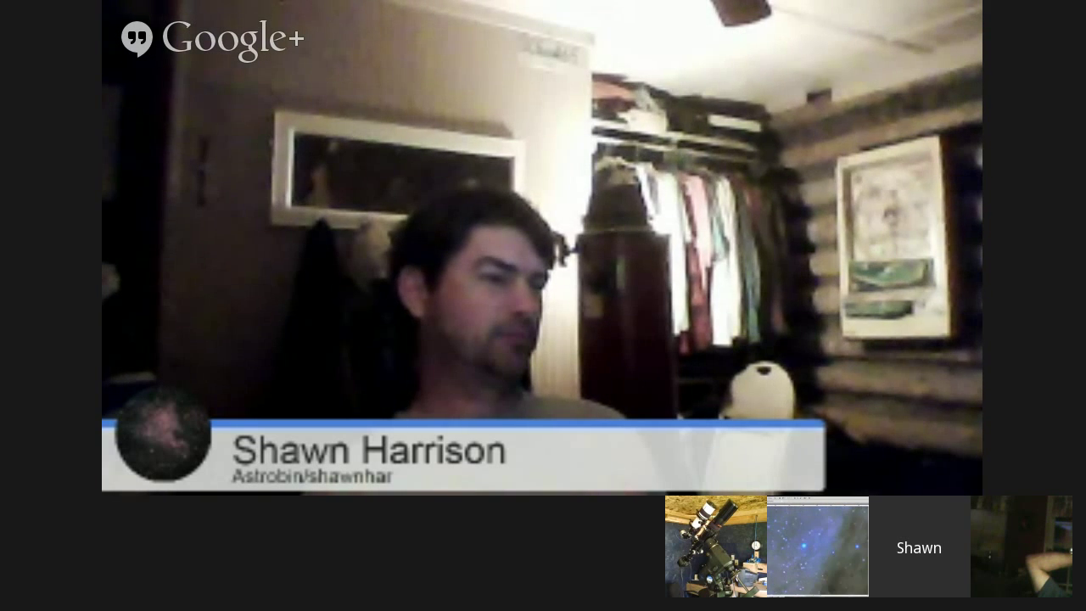
- Return to the whole image at 33.33% and delete the Background copy layer made by the D&S star fix
key("ctrl+1")
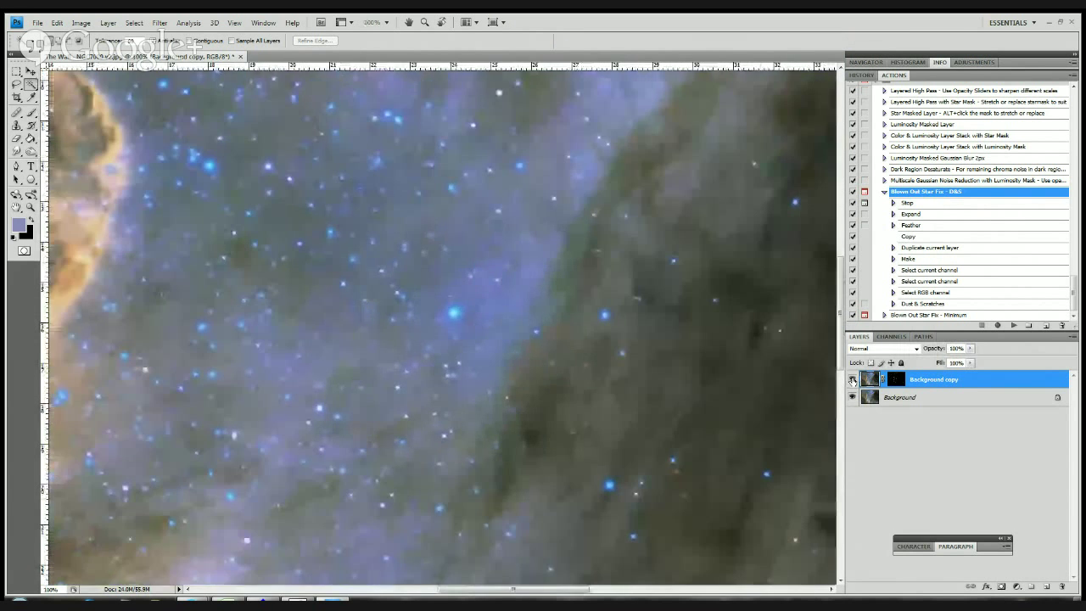
key("ctrl+minus")
key("ctrl+minus")
key("ctrl+minus")
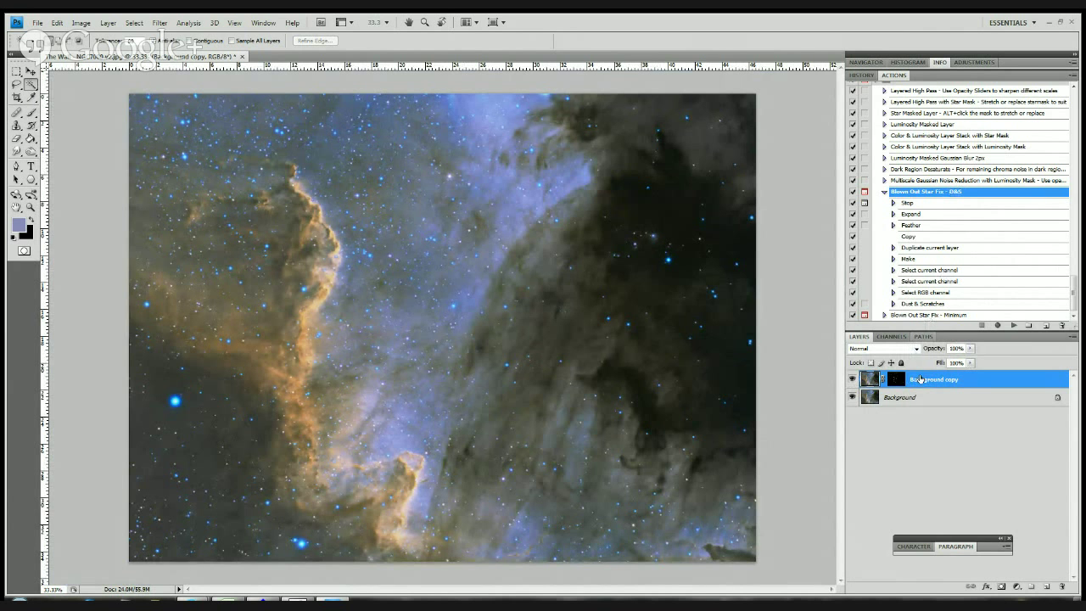
left_click_drag(921, 379, 1062, 587)
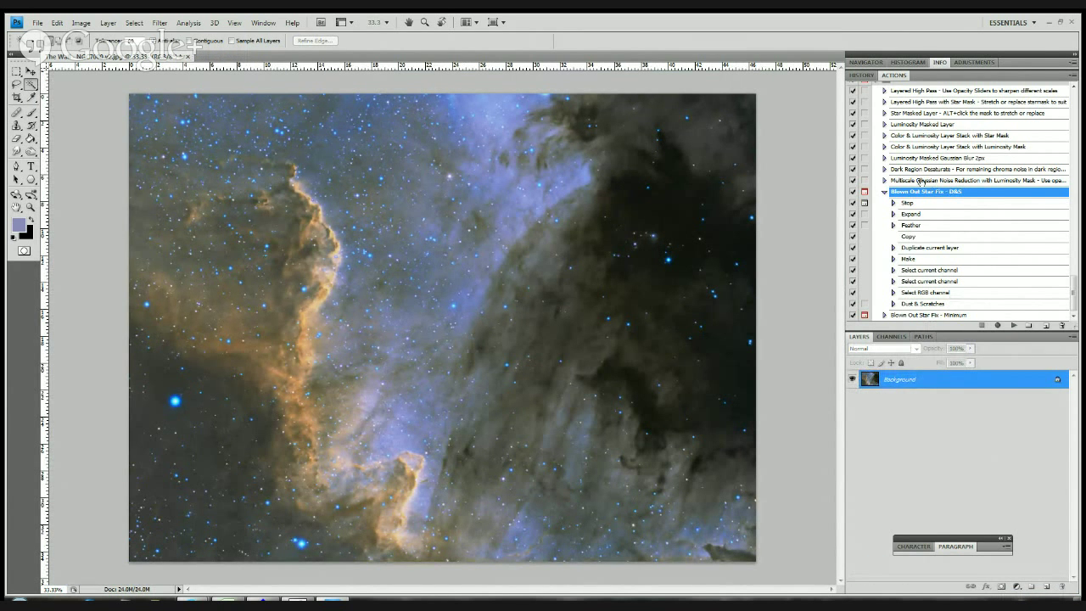
- Start the Blown Out Star Fix - Minimum action and dismiss its instruction message
left_click(936, 316)
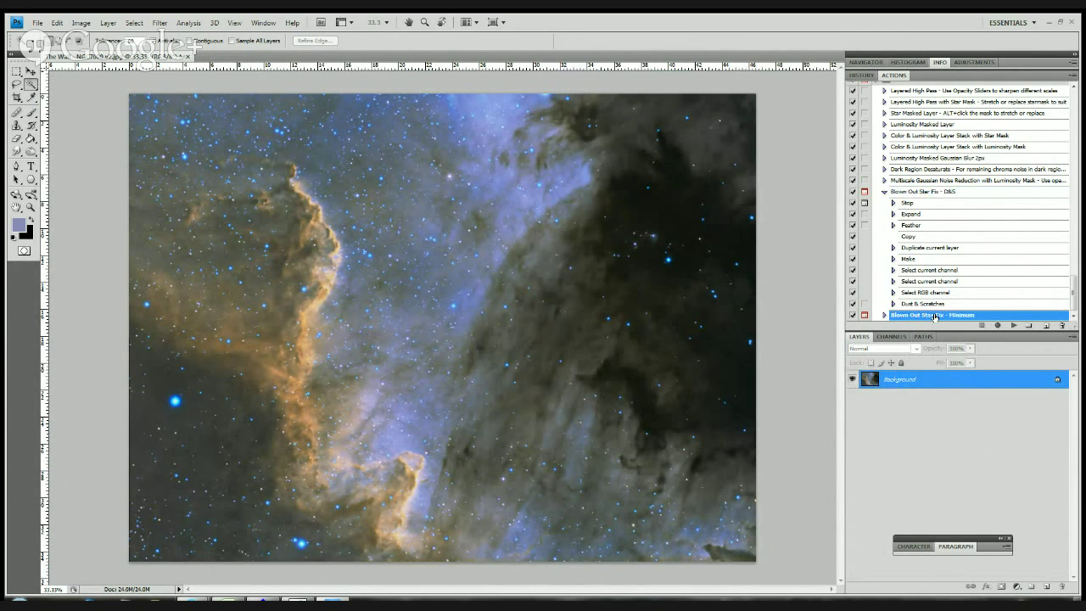
left_click(1015, 326)
left_click(570, 242)
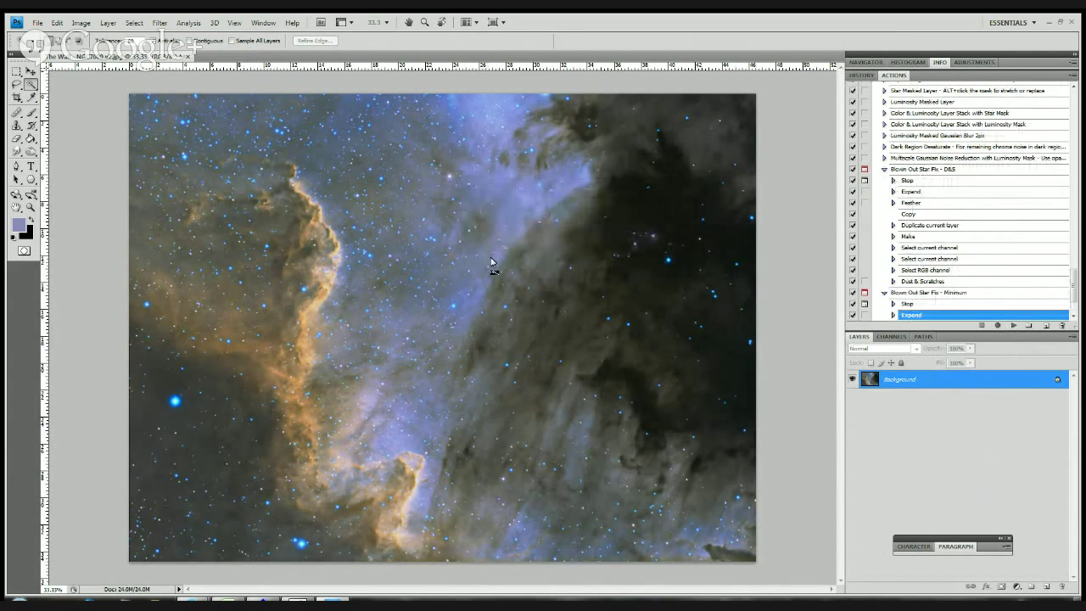
- Select the blown-out stars without the orange ridge highlights using the Magic Wand, and resume the Minimum action from its Expand step
left_click(174, 402)
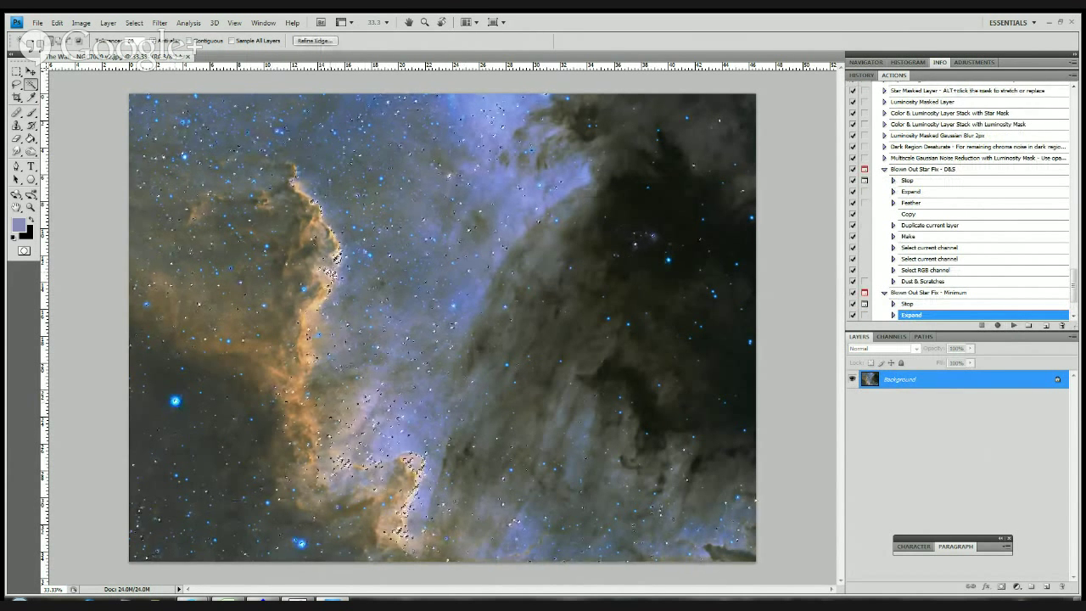
left_click(330, 279)
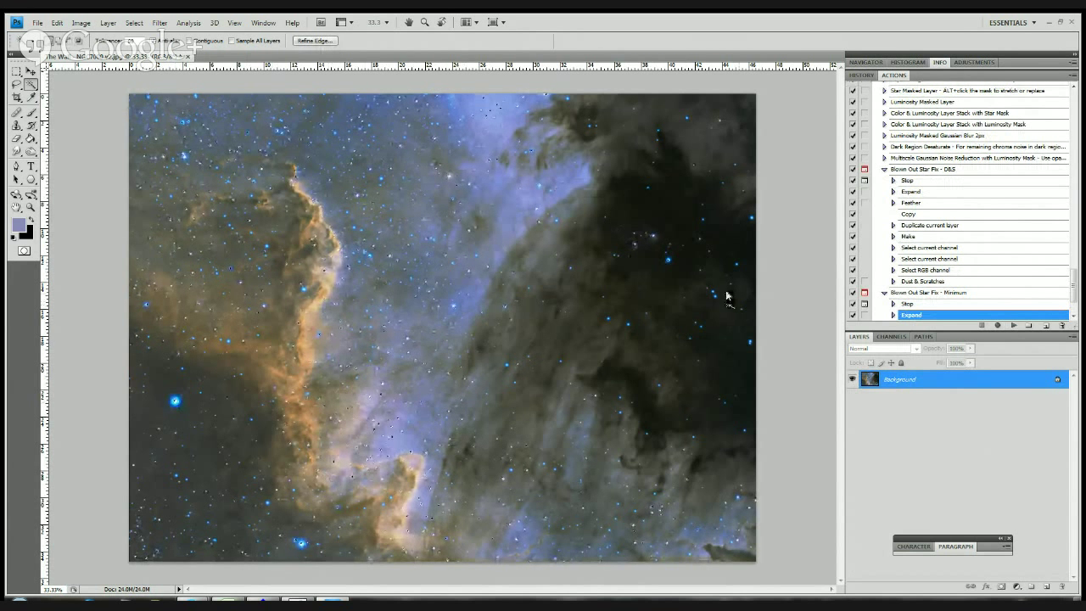
left_click(1015, 326)
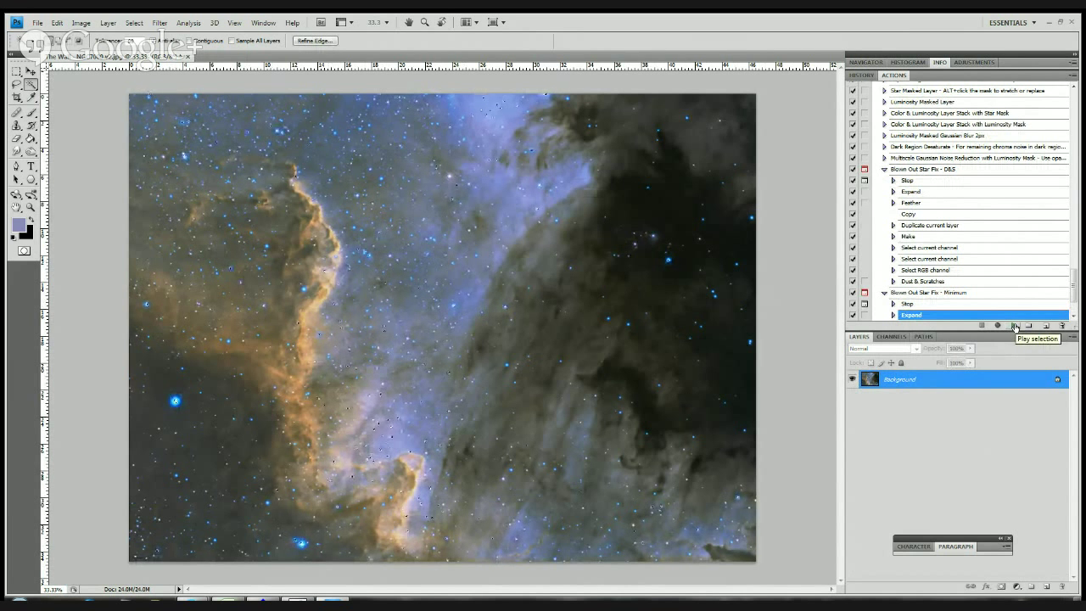
left_click(1015, 325)
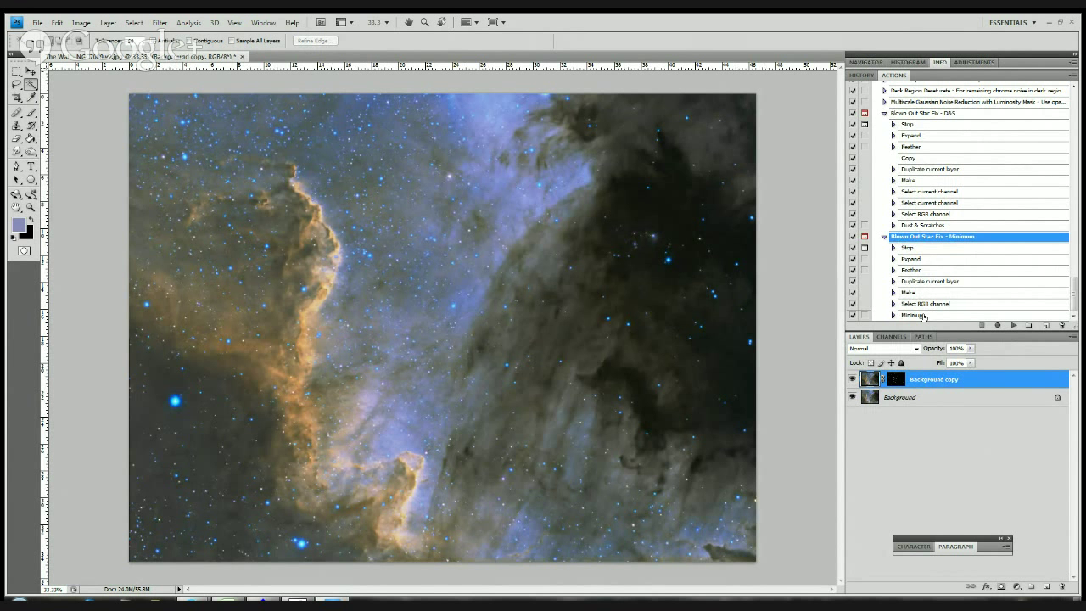
- Enlarge the nebula image to 200% and select the Minimum filter step of the Blown Out Star Fix - Minimum action
key("ctrl+plus")
key("ctrl+plus")
key("ctrl+plus")
key("ctrl+plus")
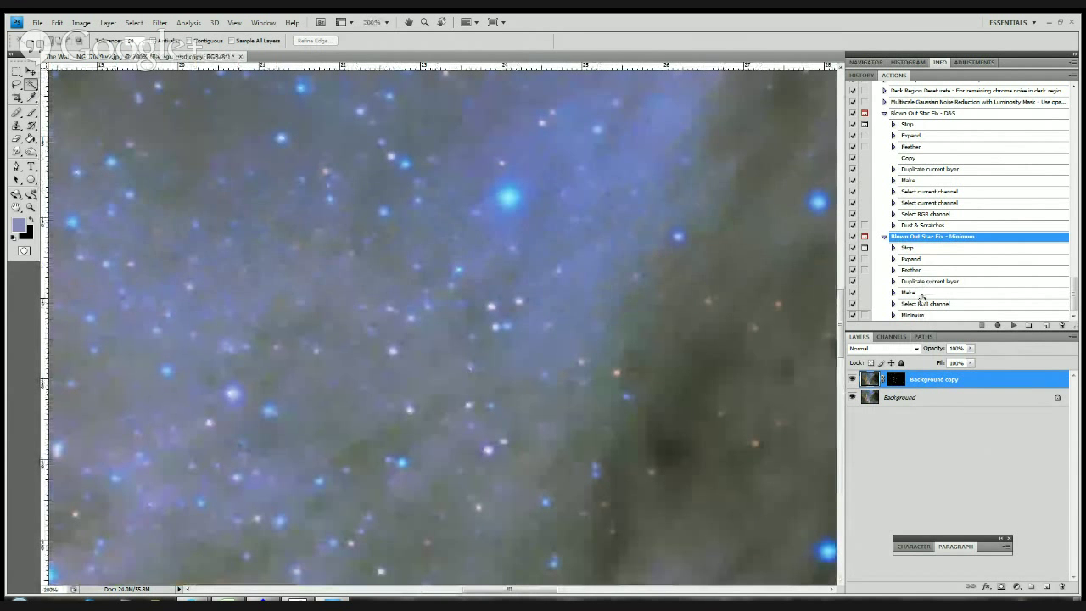
scroll(925, 304, "up", 3)
scroll(923, 297, "down", 3)
left_click(926, 304)
left_click(922, 315)
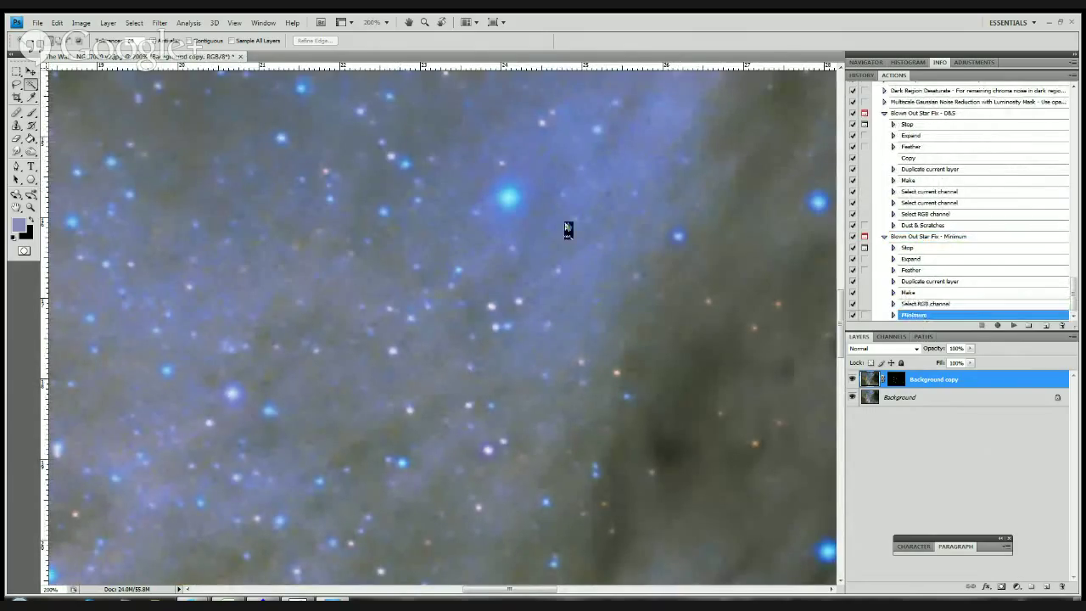
- Compare the bright blue star at 300% with and without the Minimum fix by switching the Background copy layer's visibility repeatedly
key("ctrl+plus")
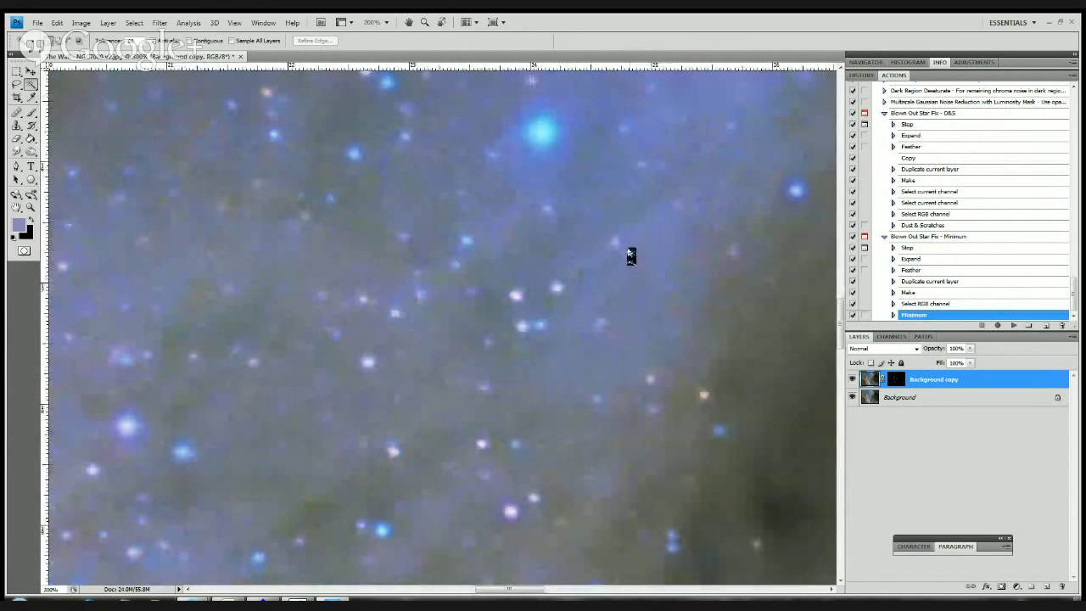
scroll(632, 254, "up", 3)
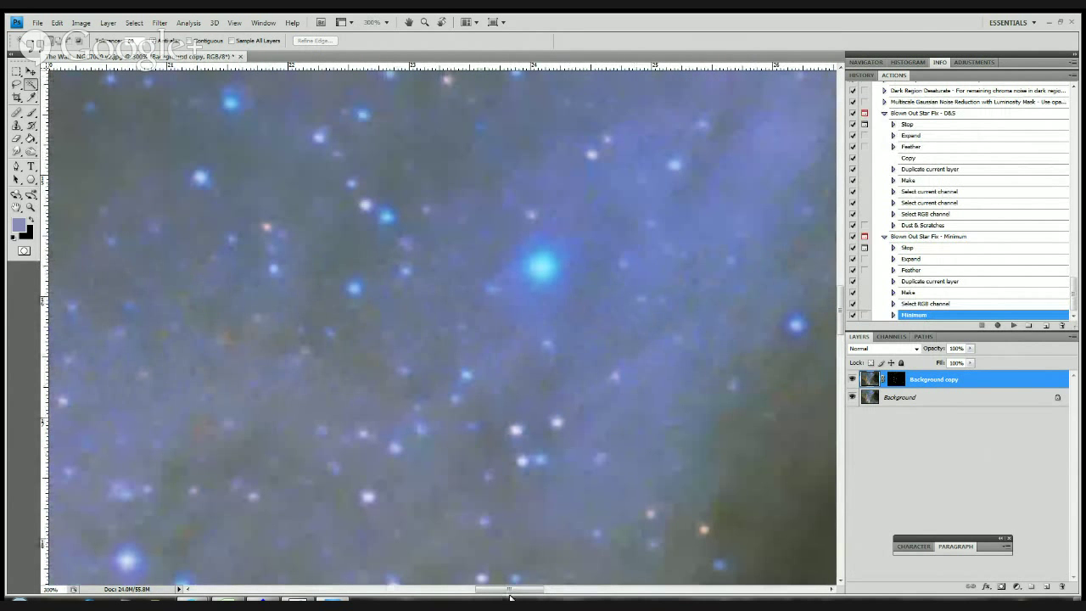
left_click_drag(510, 591, 524, 594)
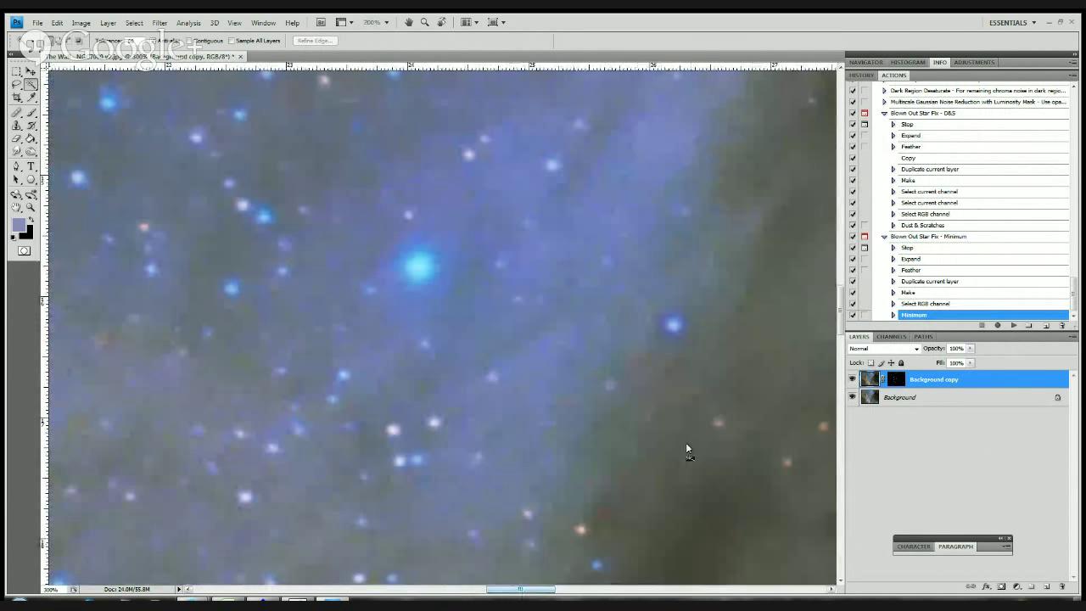
left_click(853, 379)
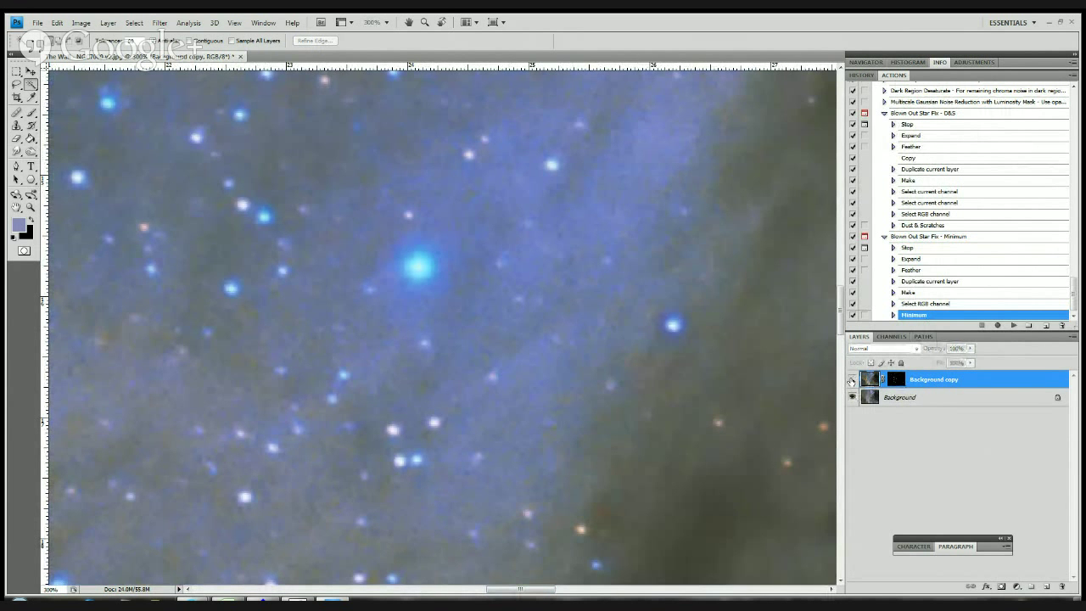
left_click(853, 379)
left_click(852, 379)
left_click(852, 379)
left_click(851, 379)
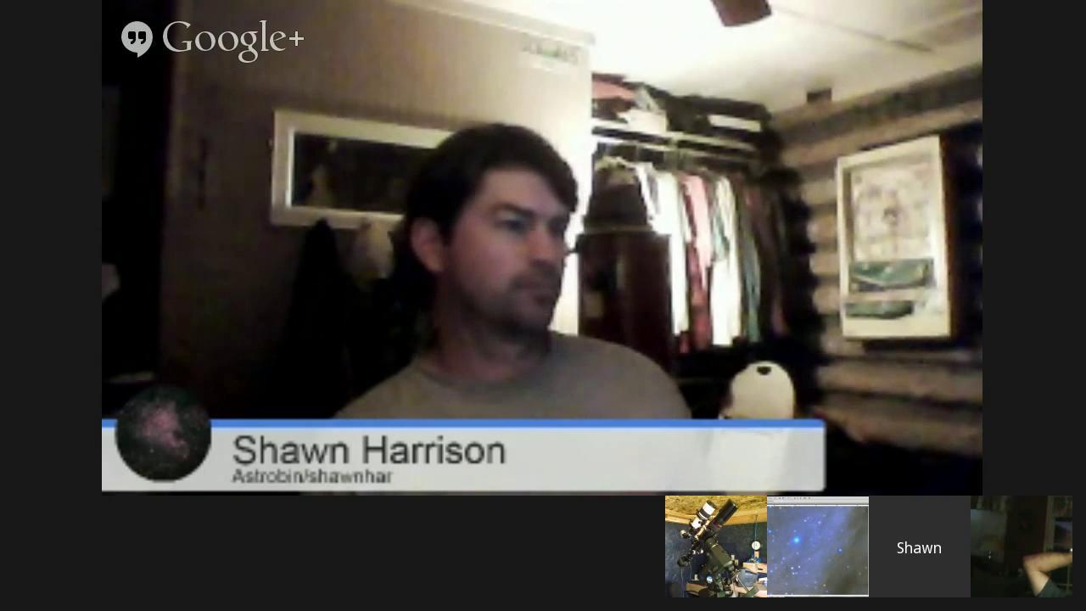
left_click(851, 379)
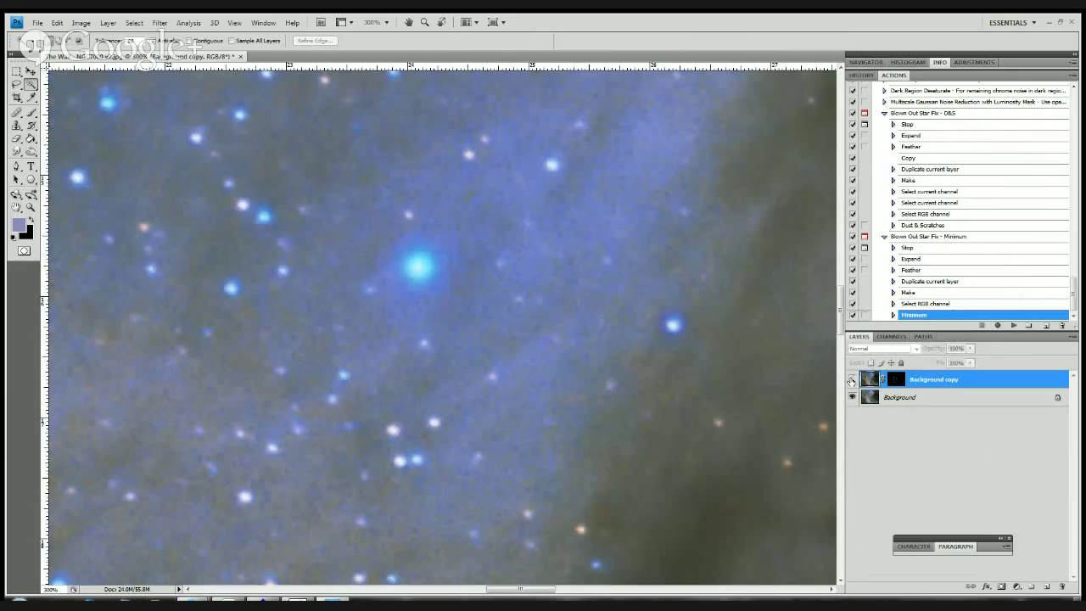
left_click(852, 379)
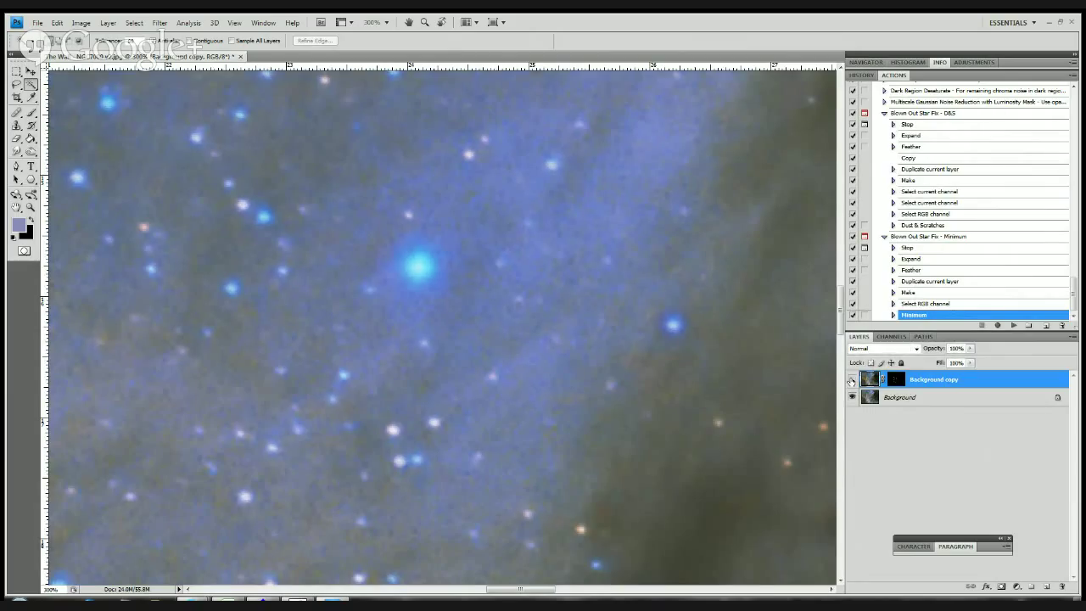
left_click(852, 379)
left_click(852, 379)
left_click(852, 379)
left_click(852, 379)
left_click(852, 379)
left_click(852, 379)
left_click(852, 379)
left_click(852, 379)
left_click(851, 380)
left_click(851, 379)
left_click(852, 379)
left_click(852, 379)
left_click(852, 379)
left_click(852, 379)
left_click(852, 380)
- Return to the whole image at 33.33% and compare it with the Background copy layer hidden and shown
key("ctrl+minus")
key("ctrl+minus")
key("ctrl+minus")
key("ctrl+minus")
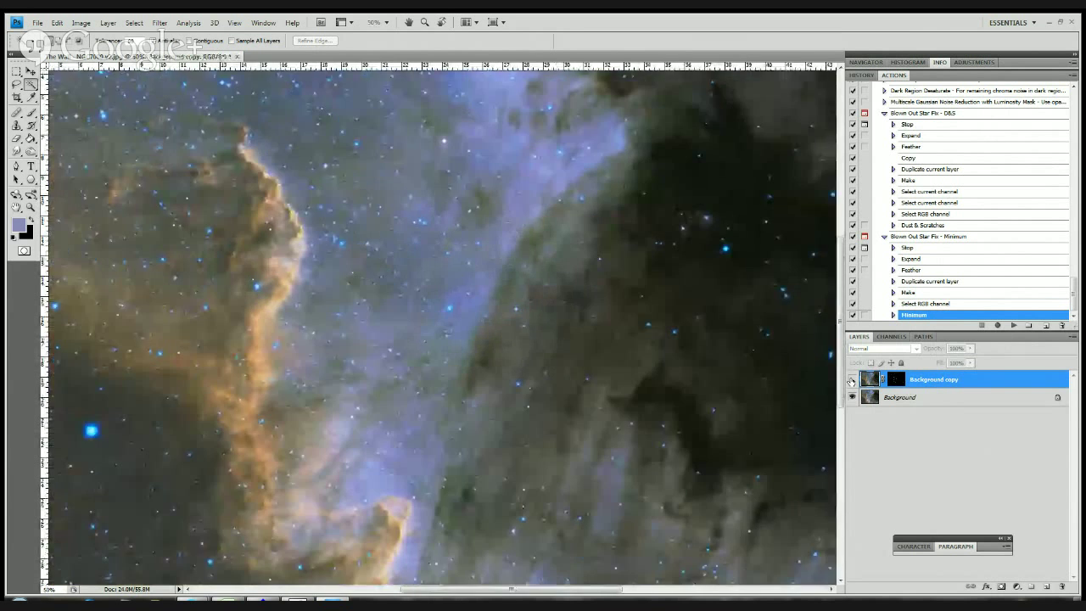
key("ctrl+minus")
left_click(851, 380)
left_click(852, 380)
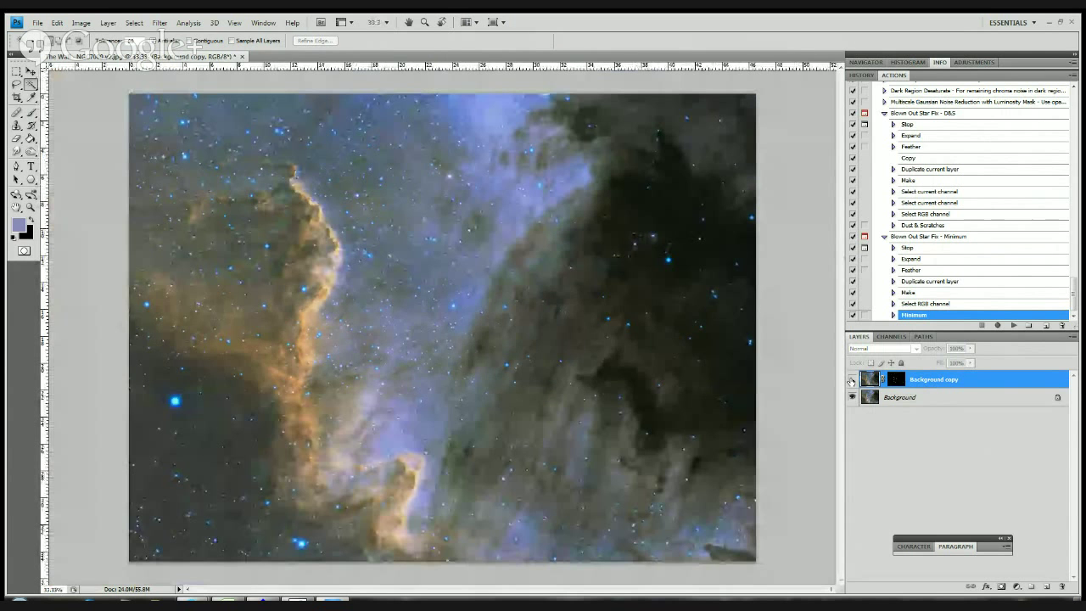
left_click(851, 379)
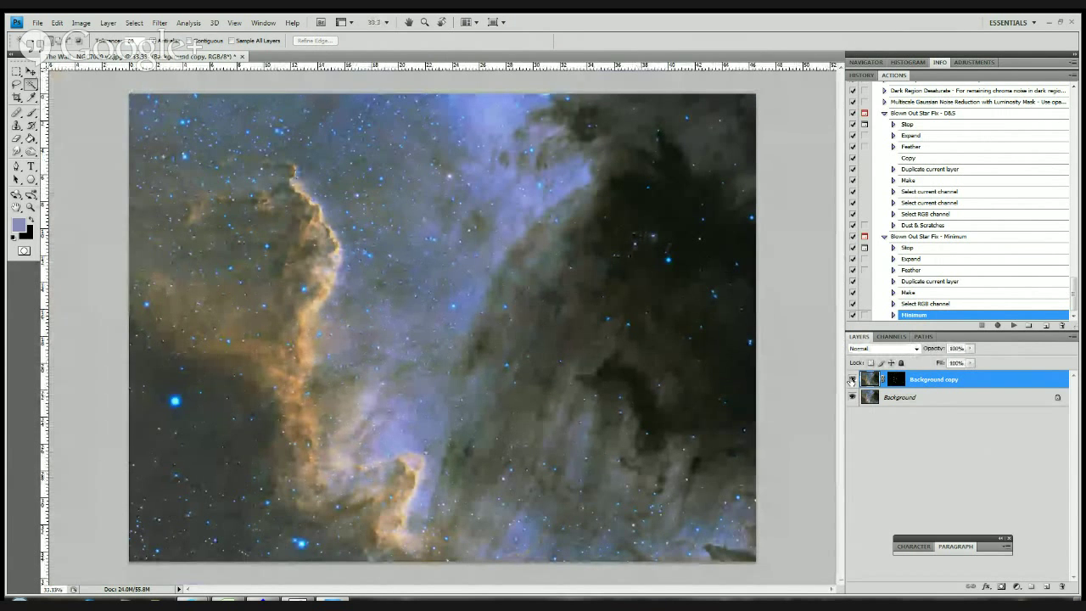
left_click(852, 379)
left_click(852, 379)
- Collapse the steps of the Blown Out Star Fix - D&S action and dismiss the Dropbox pop-up
scroll(904, 287, "up", 5)
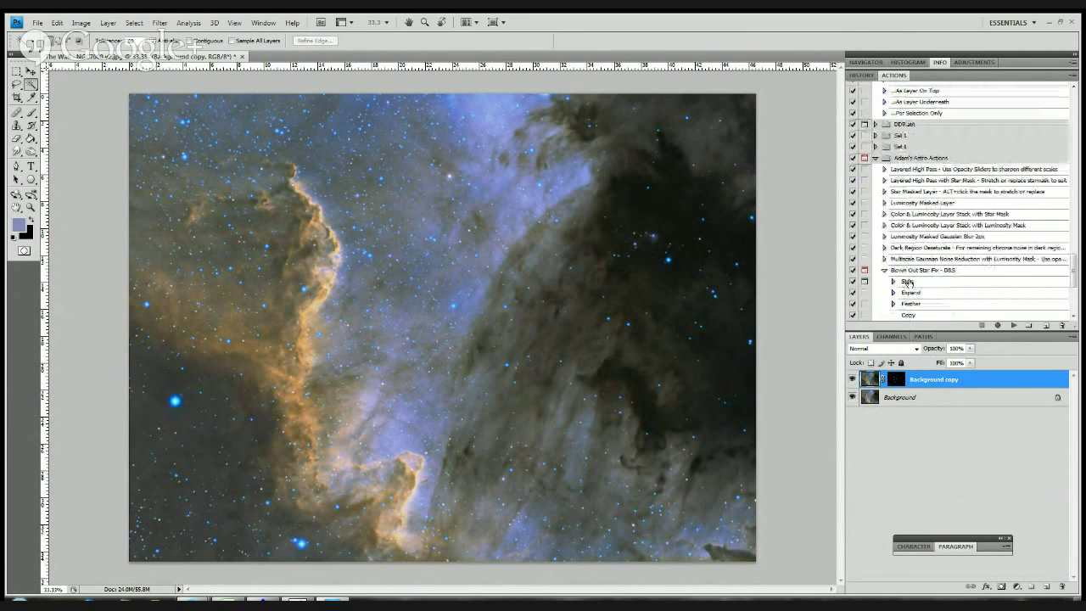
left_click(884, 270)
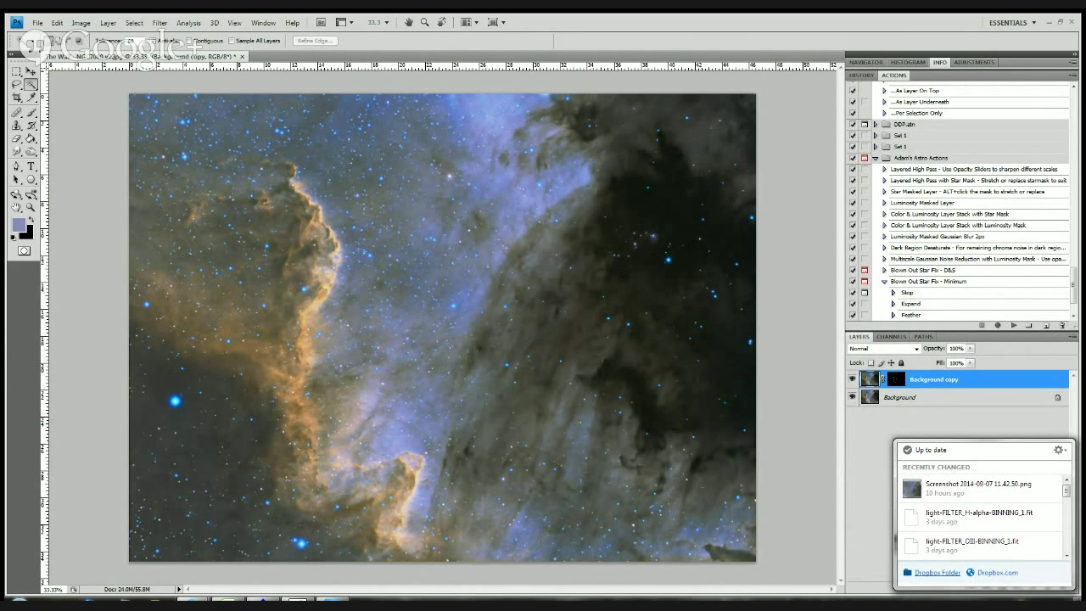
left_click(772, 487)
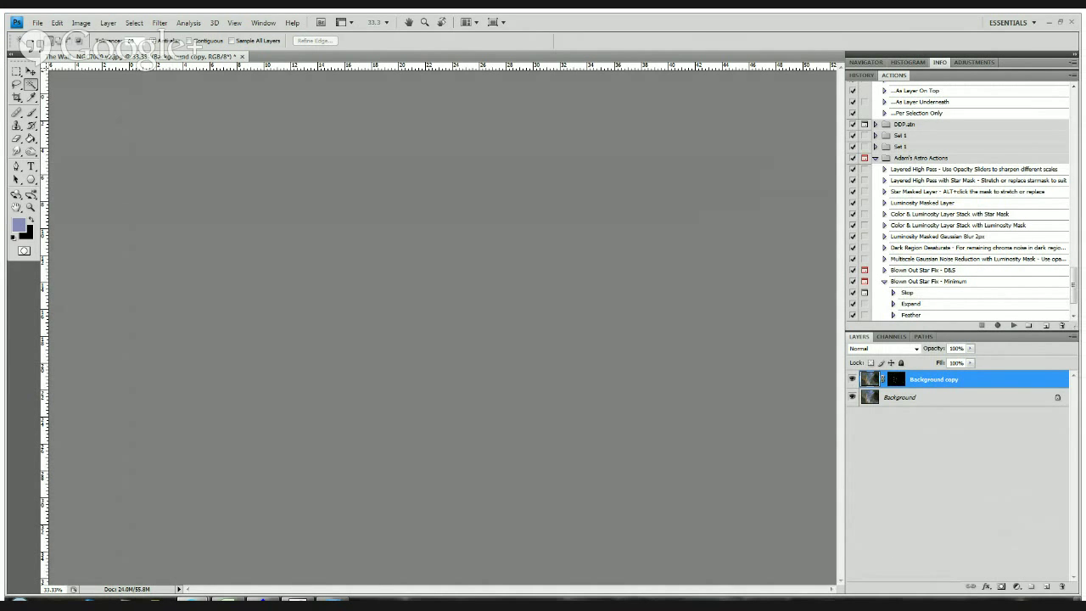